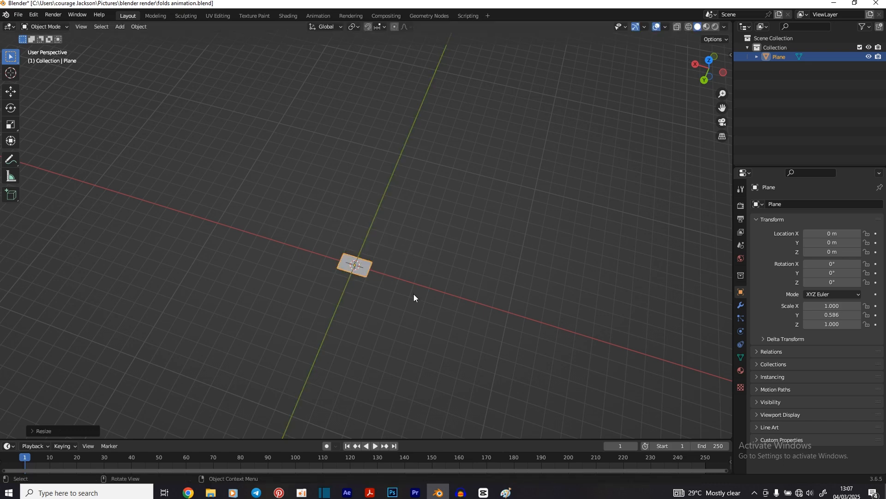
# Stretch the plane along the X axis into a long strip with an X scale of about 22.37.
pyautogui.press('x')
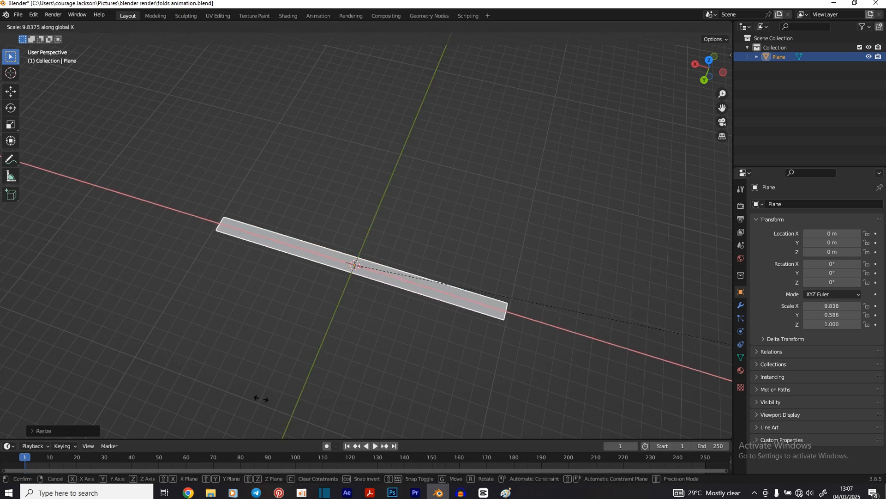
pyautogui.click(185, 422)
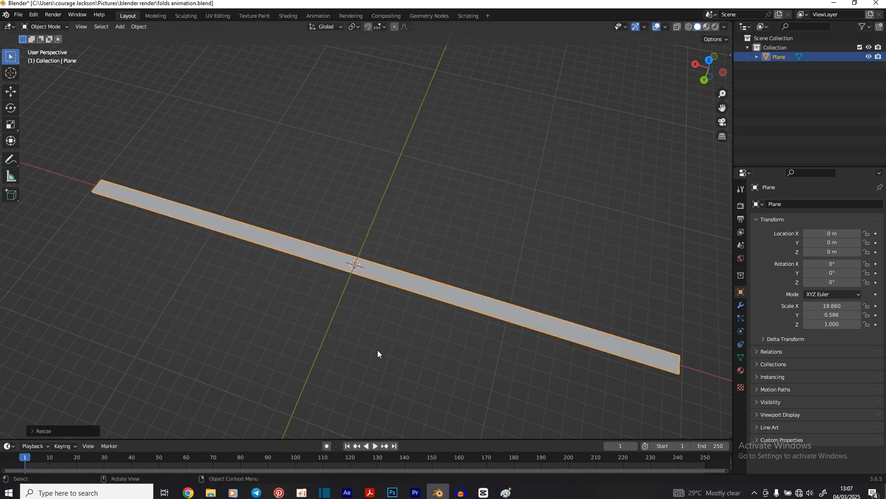
pyautogui.moveTo(377, 349); pyautogui.dragTo(389, 329, button='middle')
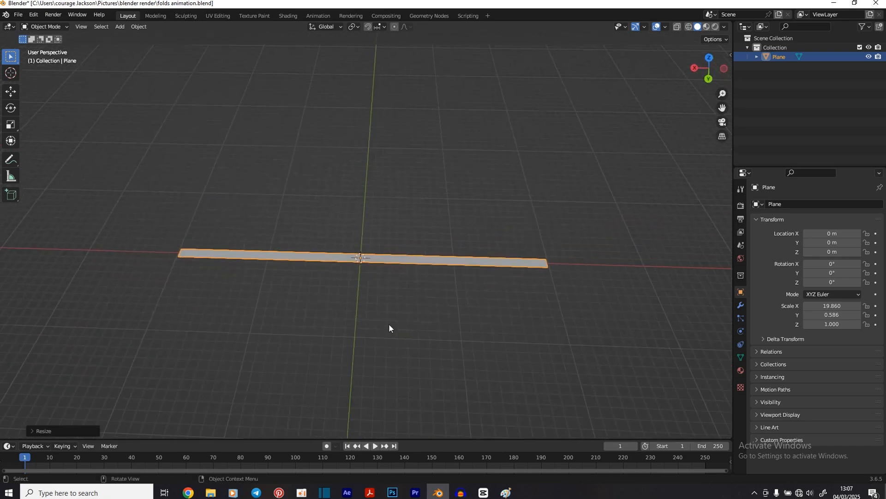
pyautogui.press('s')
pyautogui.press('x')
pyautogui.click(351, 330)
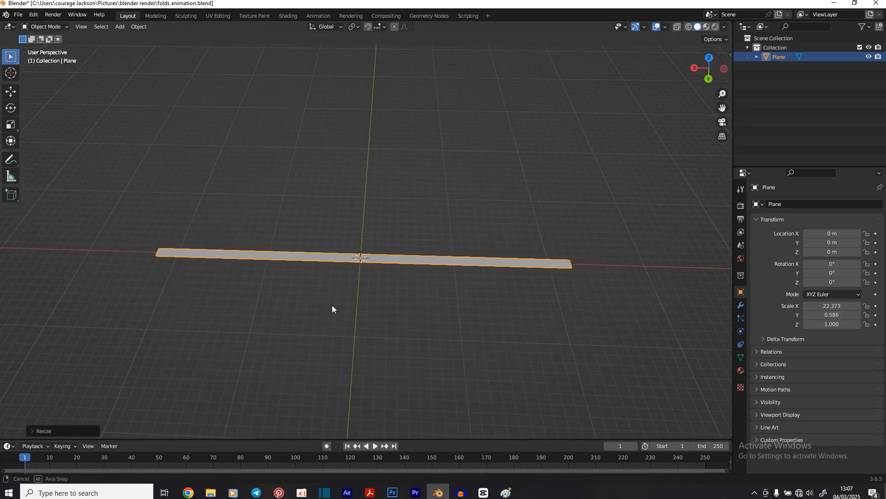
# Move the strip along the X axis to about -22.385 m so one end sits at the world origin.
pyautogui.moveTo(332, 306); pyautogui.dragTo(325, 297, button='middle')
pyautogui.press('g')
pyautogui.press('y')
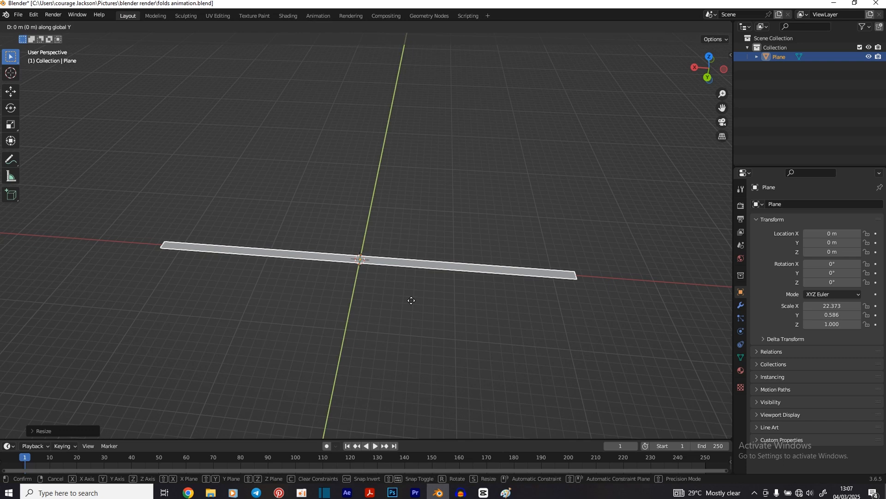
pyautogui.press('x')
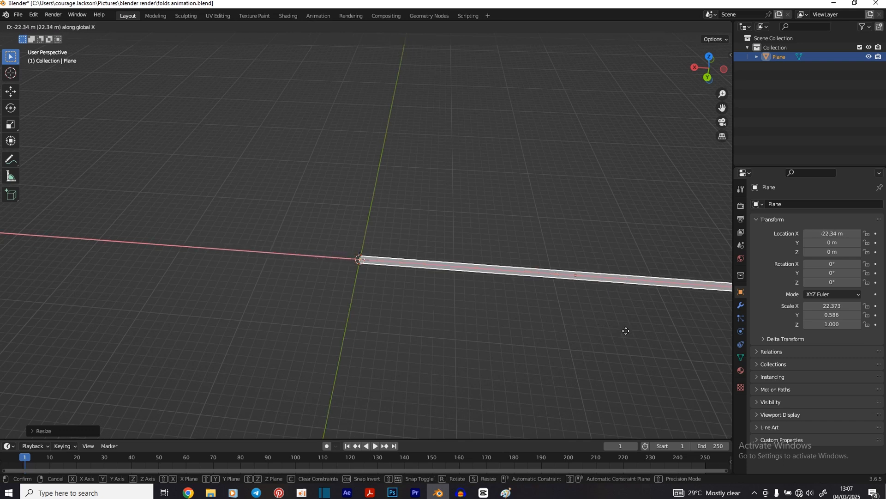
pyautogui.click(624, 328)
# Apply the strip's rotation and scale, and enter Edit Mode on it.
pyautogui.moveTo(445, 345); pyautogui.dragTo(324, 326, button='middle')
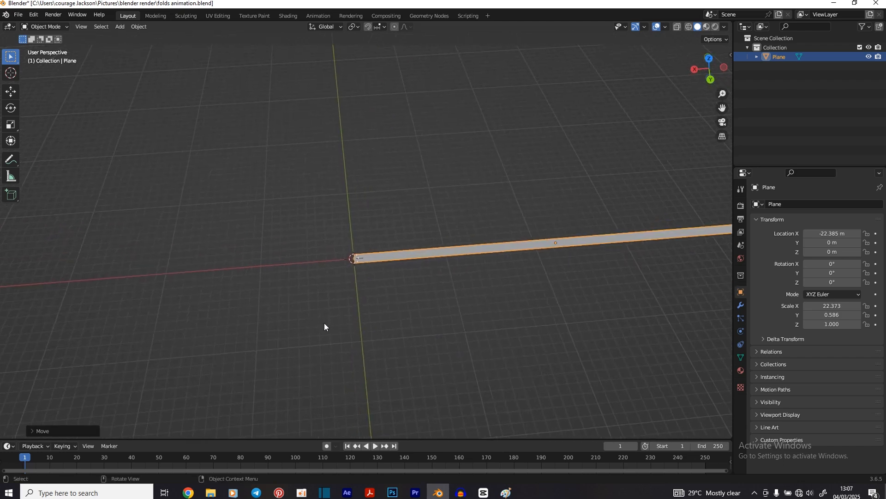
pyautogui.hotkey('ctrl', 'a')
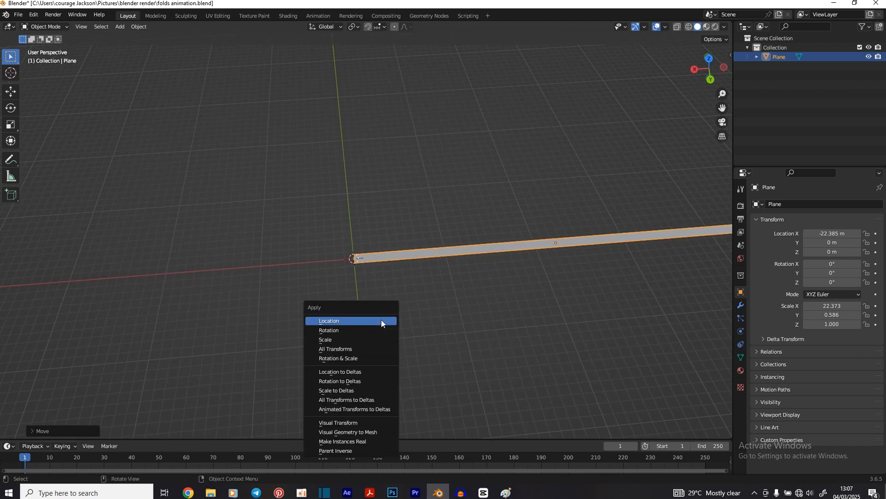
pyautogui.click(343, 359)
pyautogui.moveTo(433, 327); pyautogui.dragTo(439, 234, button='middle')
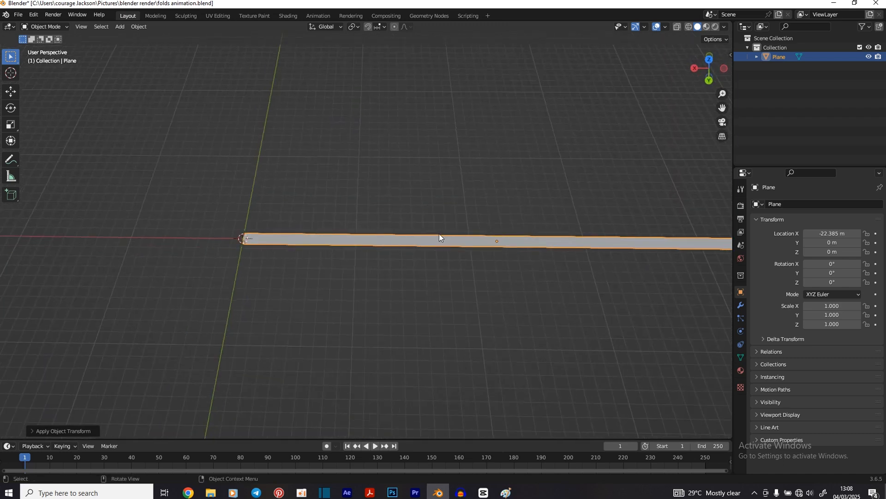
pyautogui.press('Tab')
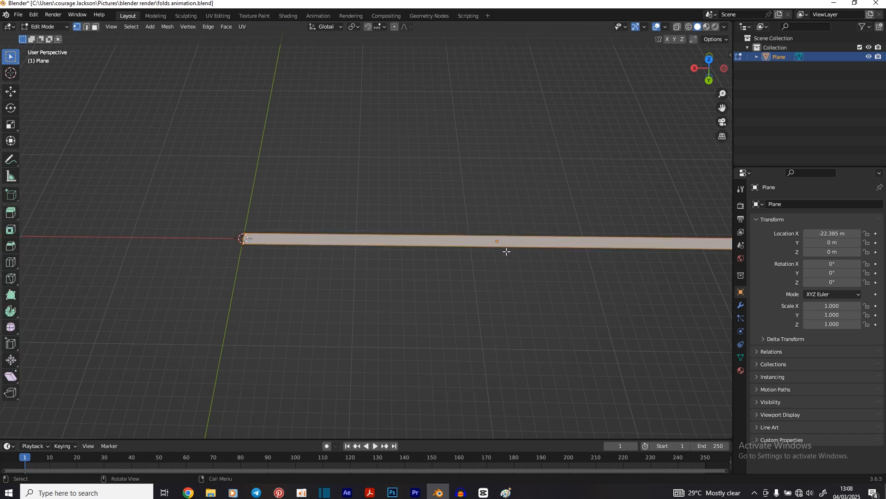
pyautogui.hotkey('ctrl', 'r')
pyautogui.scroll(15, 522, 241)
pyautogui.scroll(20, 522, 241)
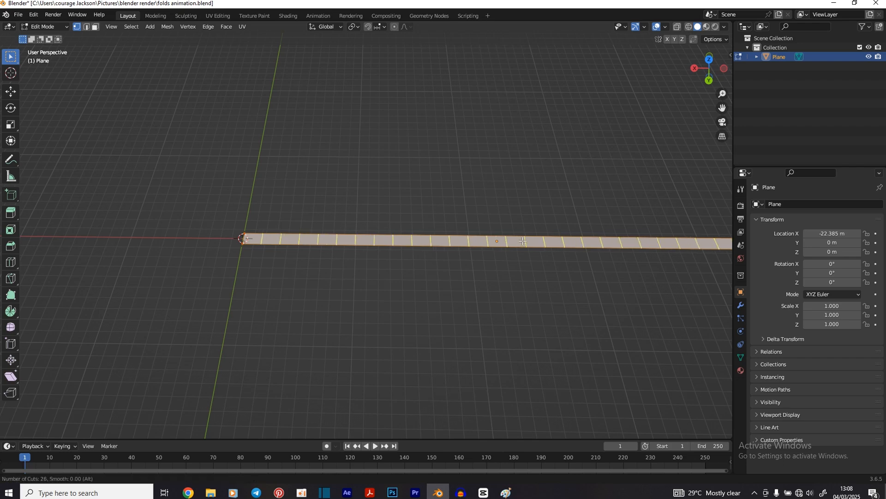
pyautogui.scroll(12, 521, 238)
pyautogui.scroll(20, 520, 238)
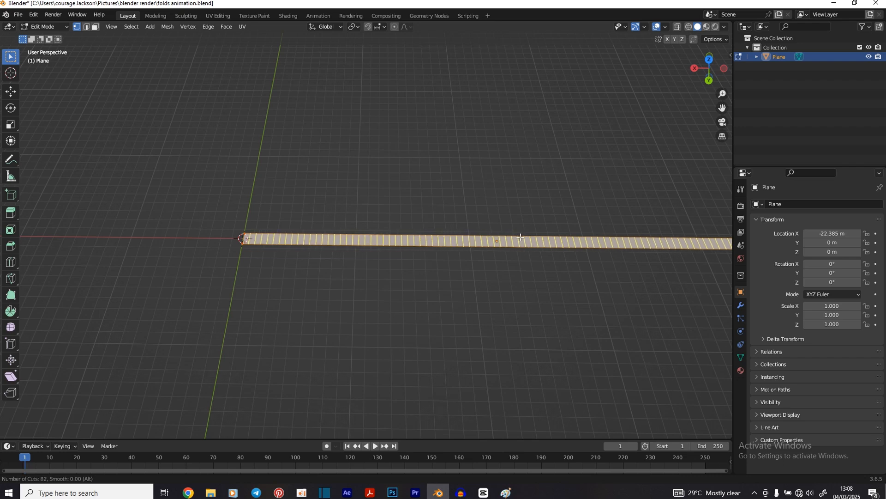
pyautogui.click(520, 237)
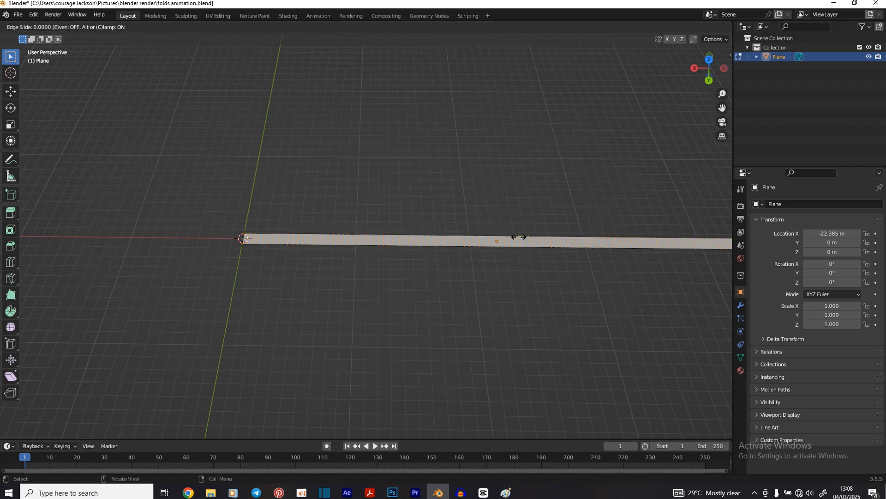
pyautogui.click(527, 257)
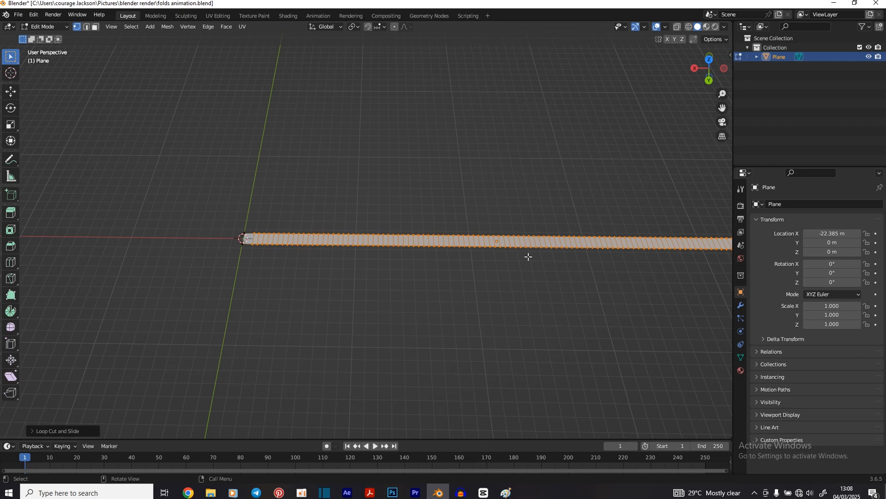
pyautogui.hotkey('ctrl', 'z')
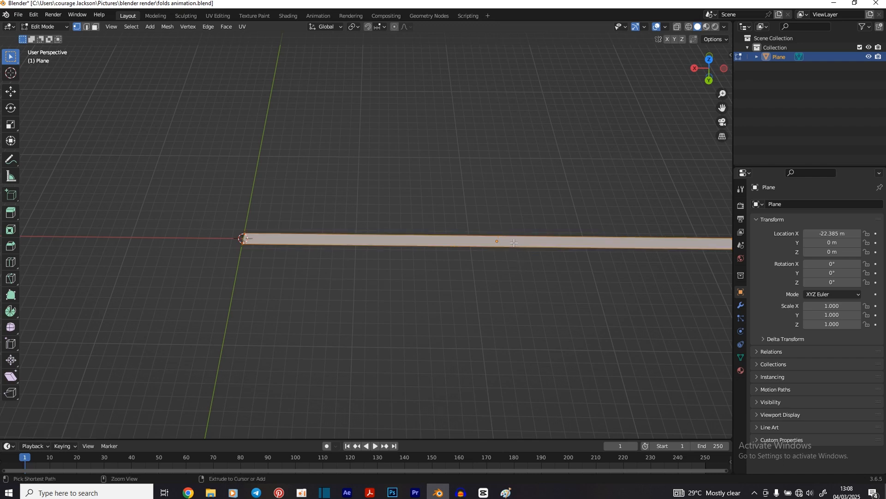
# Add 79 evenly spaced loop cuts across the strip's length without sliding them, and return to Object Mode.
pyautogui.hotkey('ctrl', 'r')
pyautogui.scroll(20, 514, 243)
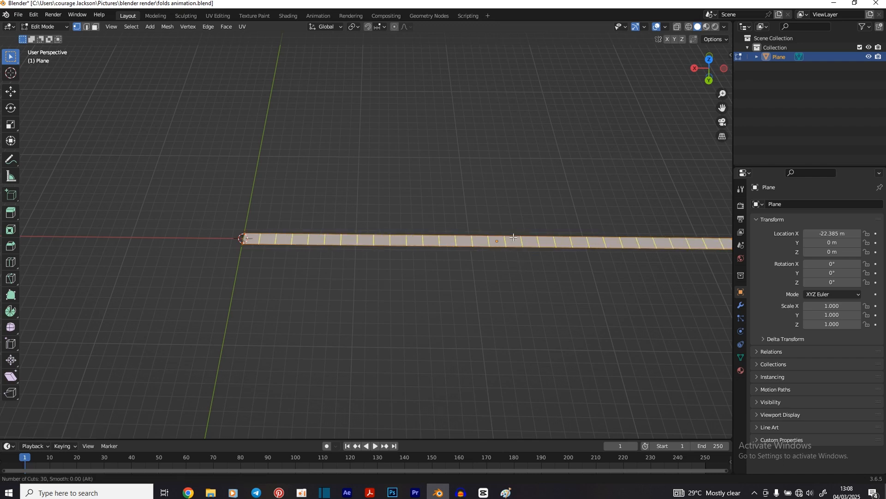
pyautogui.scroll(20, 513, 237)
pyautogui.scroll(9, 513, 241)
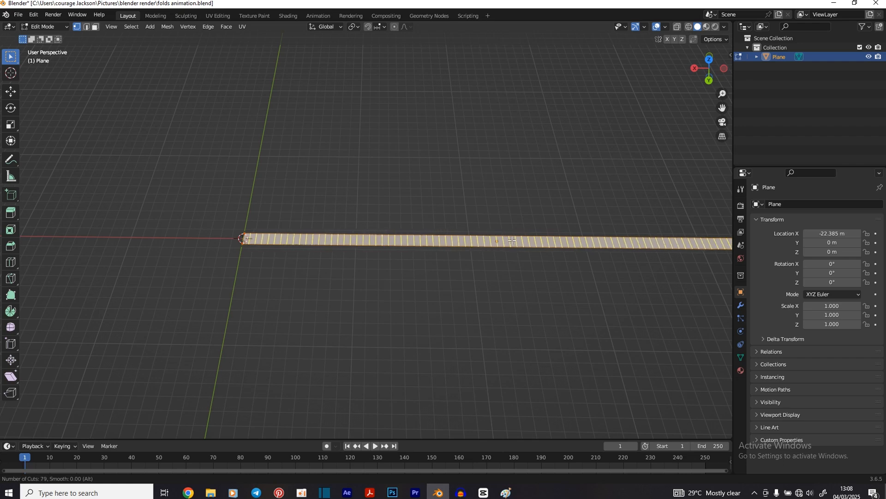
pyautogui.click(513, 240)
pyautogui.rightClick(512, 241)
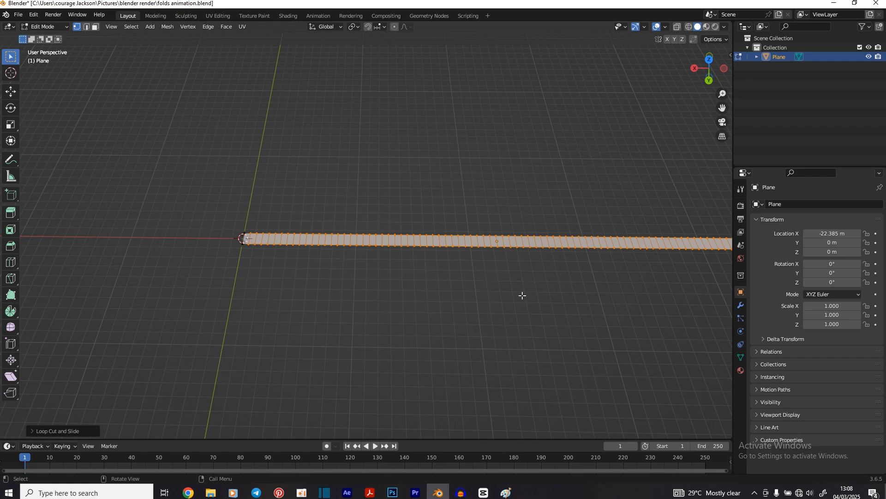
pyautogui.scroll(-4, 523, 295)
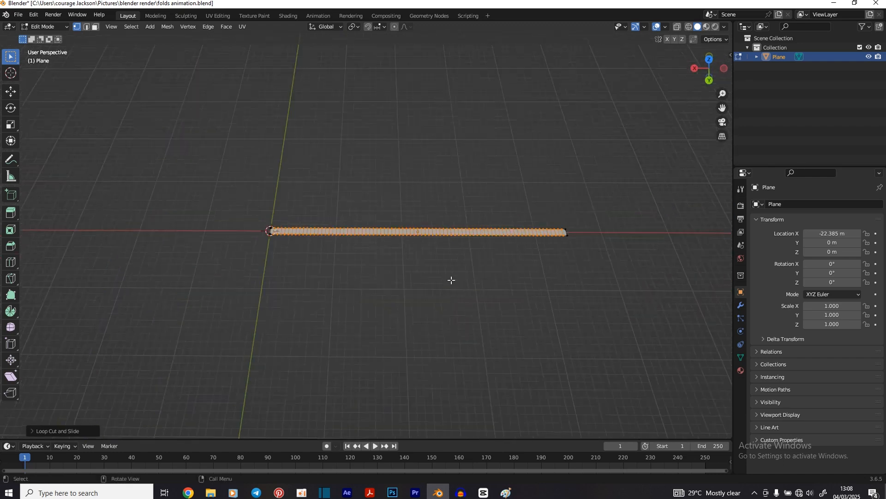
pyautogui.scroll(3, 433, 259)
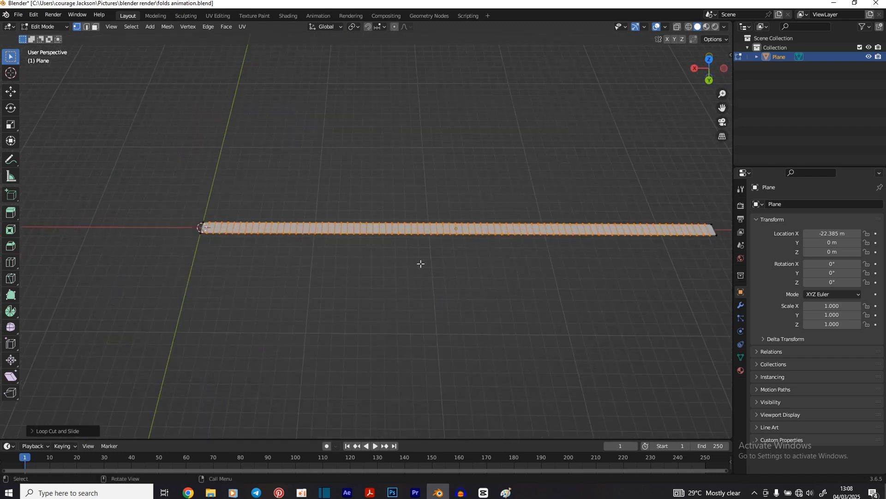
pyautogui.press('Tab')
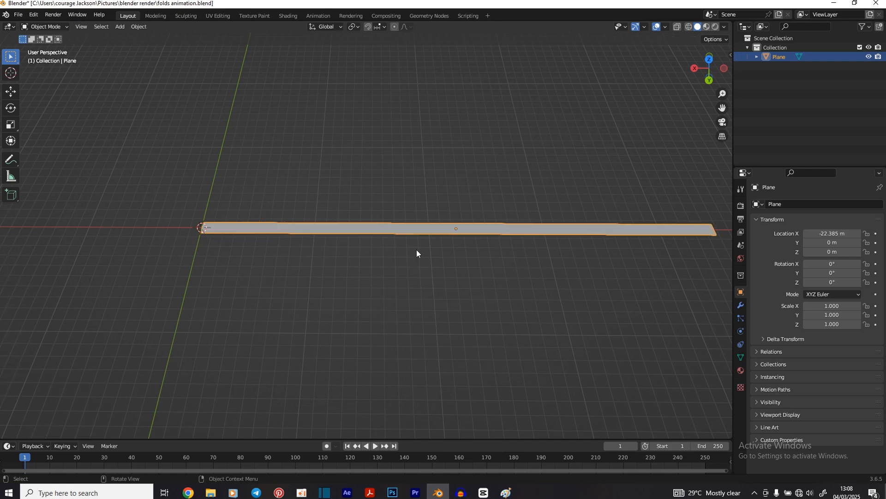
# Add a Subdivision modifier at level 2 to the strip and show its modifier settings.
pyautogui.hotkey('ctrl', '1')
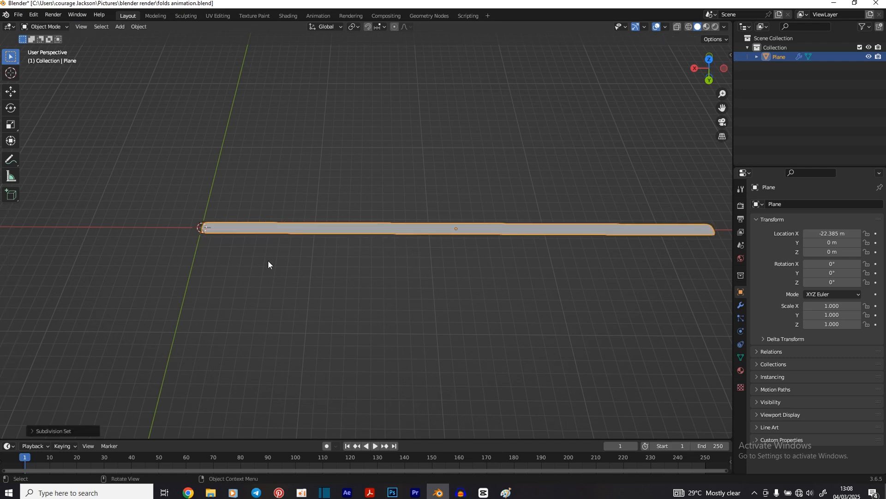
pyautogui.moveTo(268, 262); pyautogui.dragTo(475, 264, button='middle')
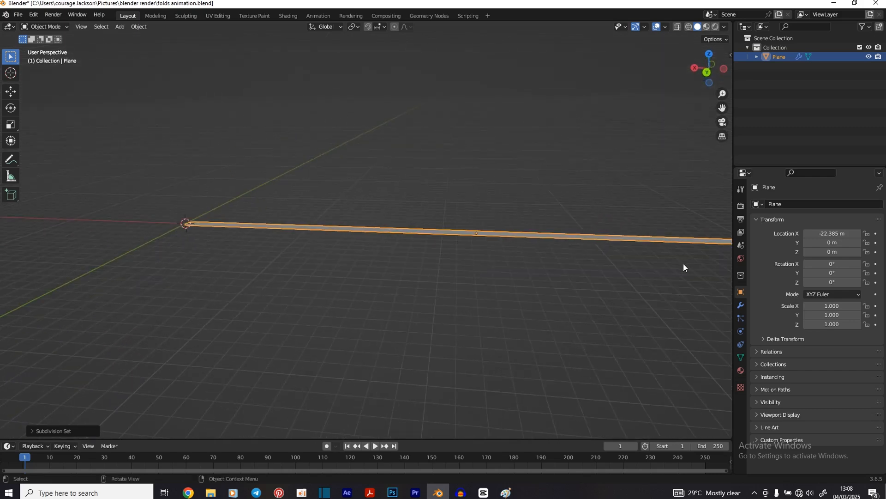
pyautogui.click(740, 305)
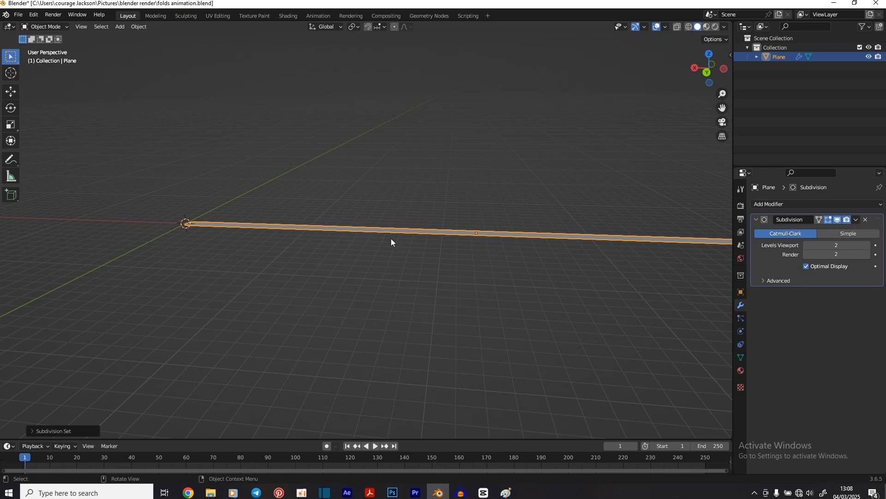
pyautogui.click(797, 205)
pyautogui.keyDown('shift'); pyautogui.moveTo(242, 235); pyautogui.dragTo(350, 251, button='middle'); pyautogui.keyUp('shift')
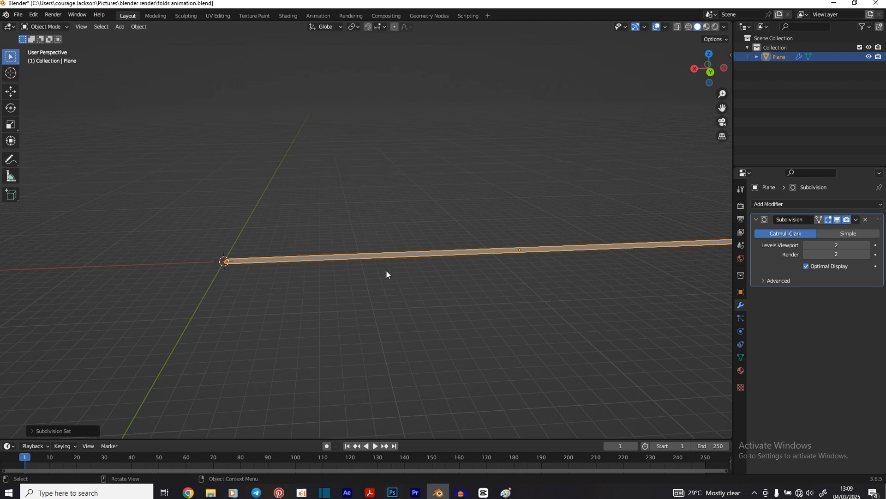
pyautogui.press('Tab')
pyautogui.press('Tab')
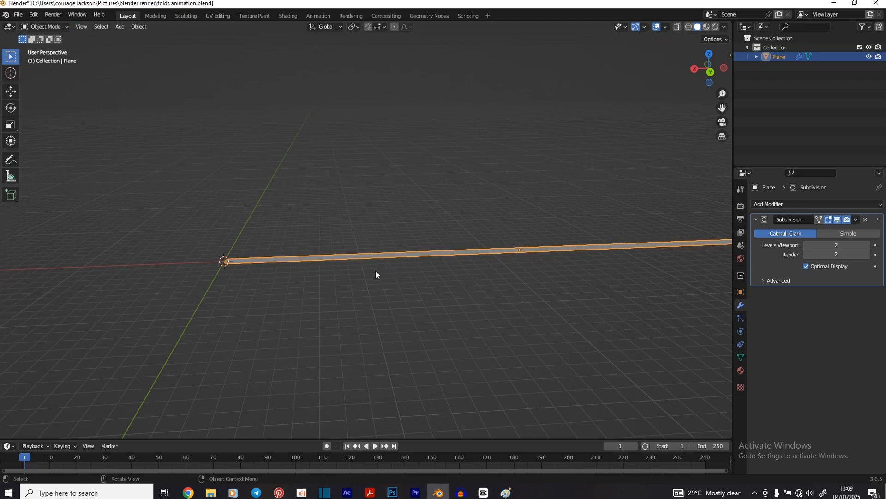
# Add a mesh circle at the world origin and set its vertices to 6 to form a hexagon.
pyautogui.hotkey('shift', 'a')
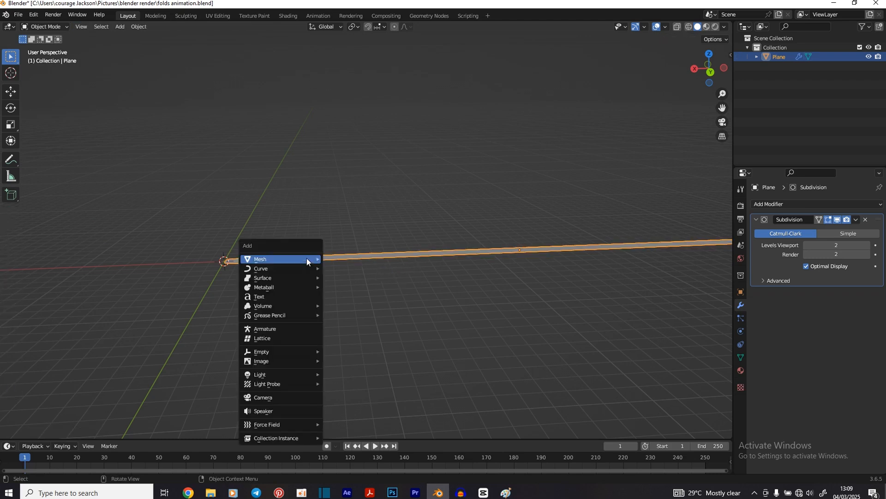
pyautogui.moveTo(263, 272)
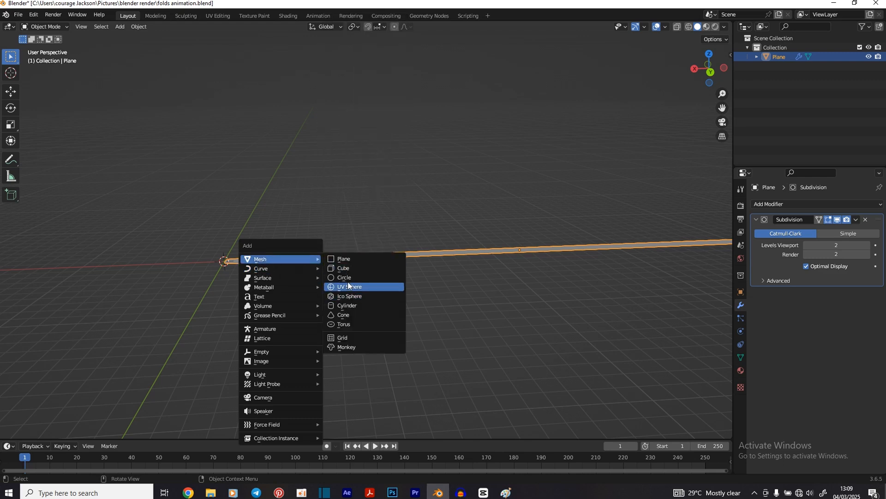
pyautogui.click(348, 277)
pyautogui.moveTo(284, 261); pyautogui.dragTo(241, 340, button='middle')
pyautogui.scroll(4, 258, 256)
pyautogui.keyDown('shift'); pyautogui.moveTo(477, 295); pyautogui.dragTo(727, 336, button='middle'); pyautogui.keyUp('shift')
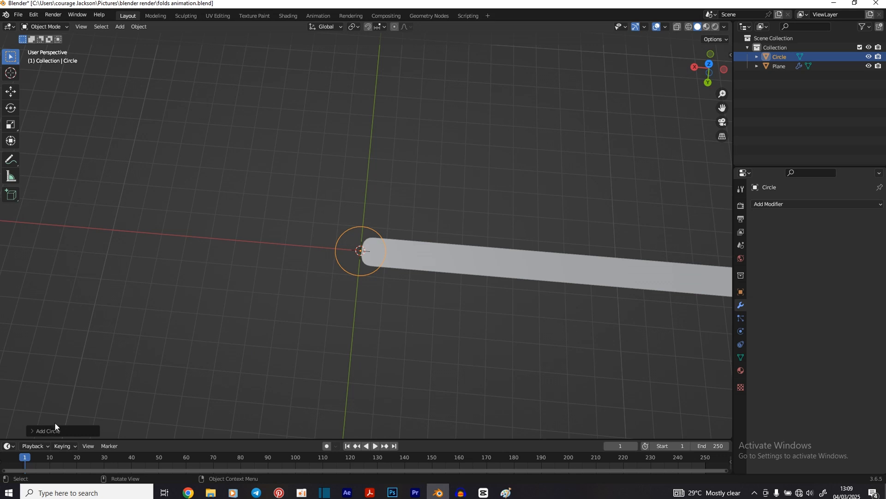
pyautogui.click(40, 429)
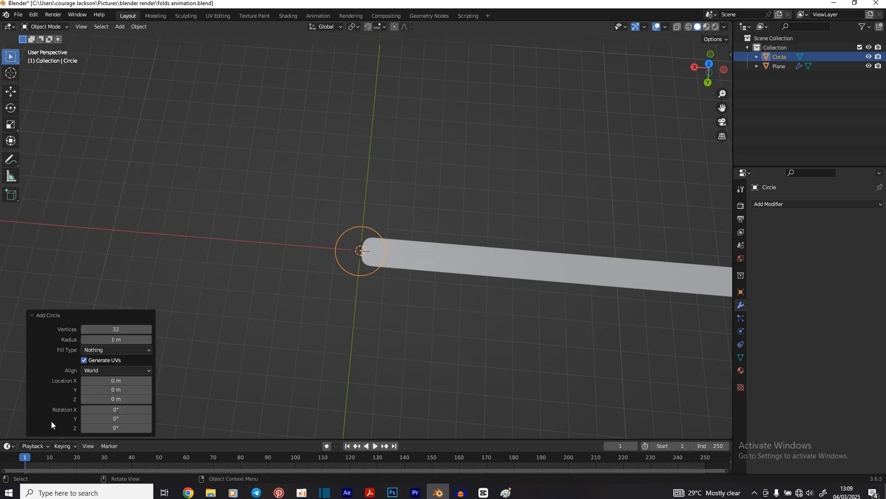
pyautogui.click(109, 329)
pyautogui.press('Return')
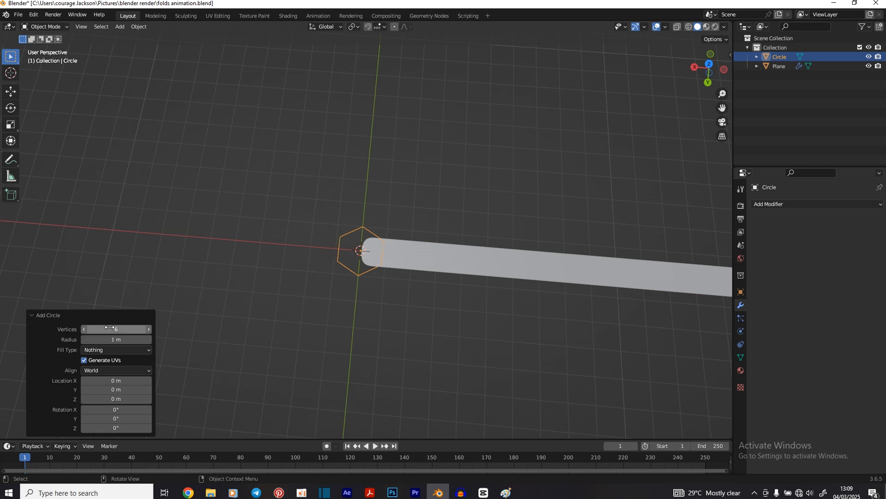
pyautogui.click(83, 317)
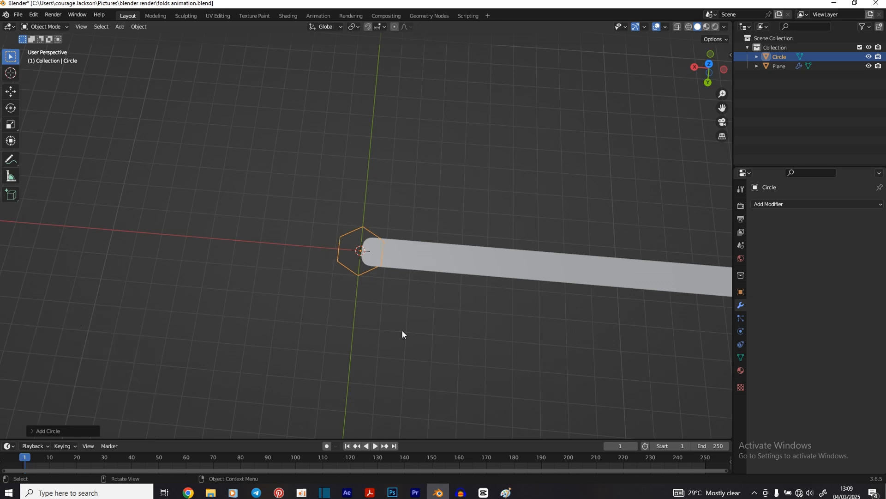
# Rotate the hexagon 90° about the X axis so it stands upright.
pyautogui.moveTo(403, 334); pyautogui.dragTo(415, 286, button='middle')
pyautogui.press('r')
pyautogui.write('x')
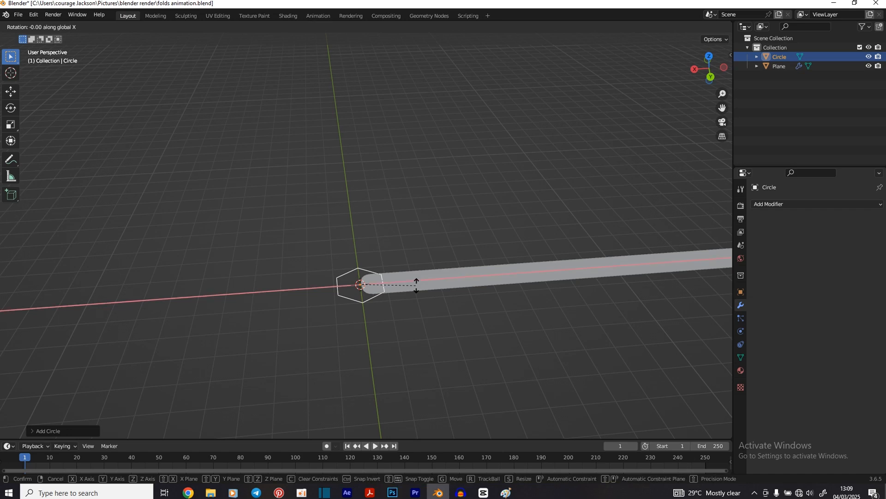
pyautogui.write('90')
pyautogui.press('Return')
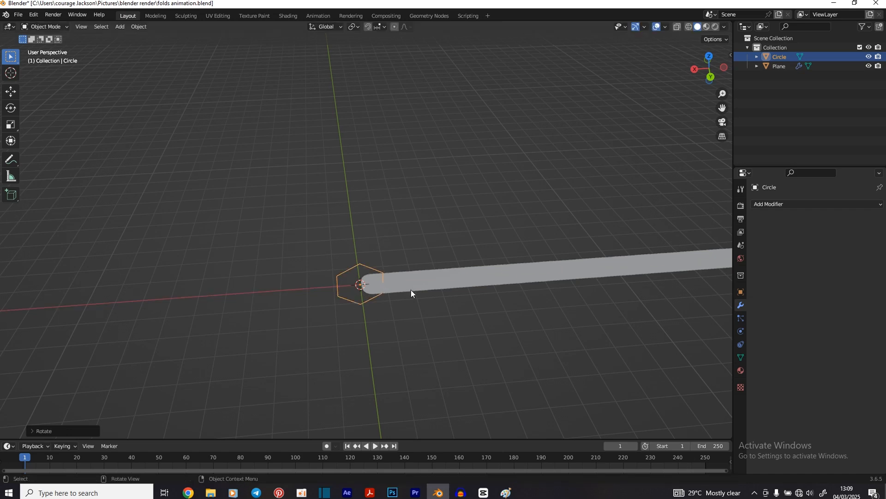
# Switch to the front orthographic view to face the upright hexagon.
pyautogui.scroll(1, 392, 296)
pyautogui.press('`')
pyautogui.click(336, 263)
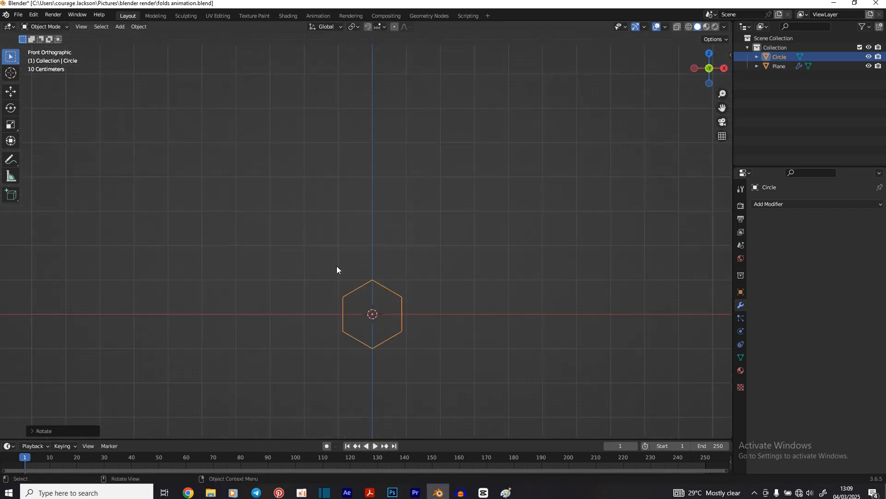
# From the back orthographic view, raise the hexagon along Z by about 0.99 m so its lowest corner meets the origin.
pyautogui.press('`')
pyautogui.click(497, 302)
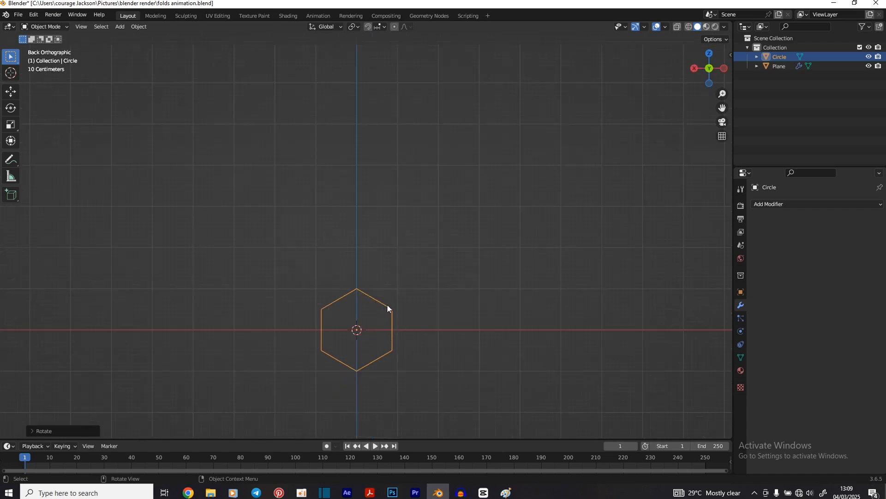
pyautogui.press('g')
pyautogui.press('z')
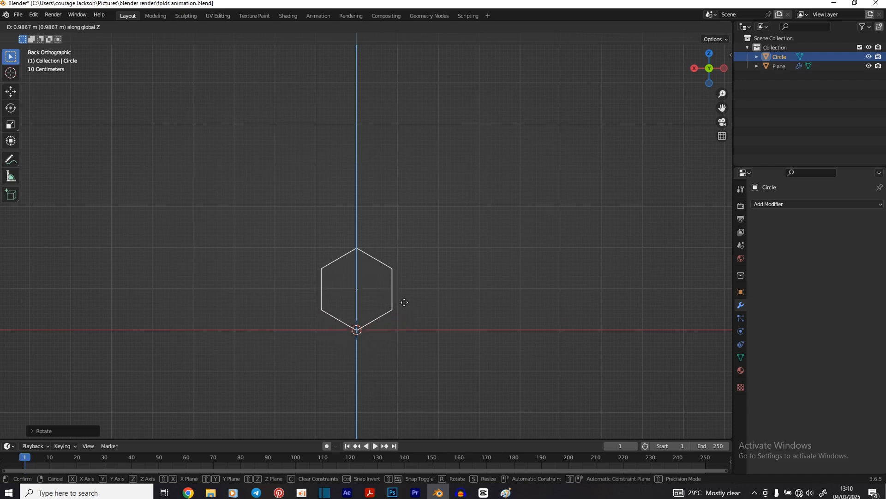
pyautogui.click(405, 302)
pyautogui.scroll(3, 383, 348)
pyautogui.keyDown('shift'); pyautogui.moveTo(383, 348); pyautogui.dragTo(384, 292, button='middle'); pyautogui.keyUp('shift')
pyautogui.scroll(2, 384, 292)
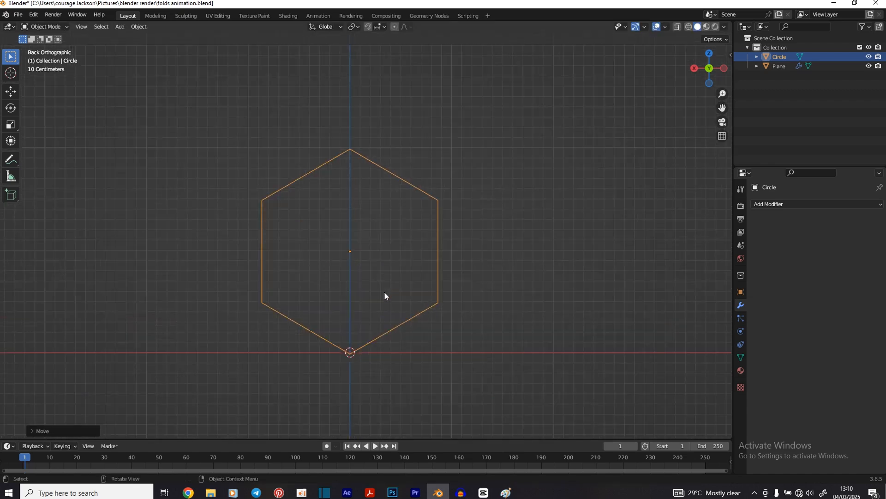
# Scale the hexagon up uniformly to about 1.35 times its size, checking it against the strip.
pyautogui.press('s')
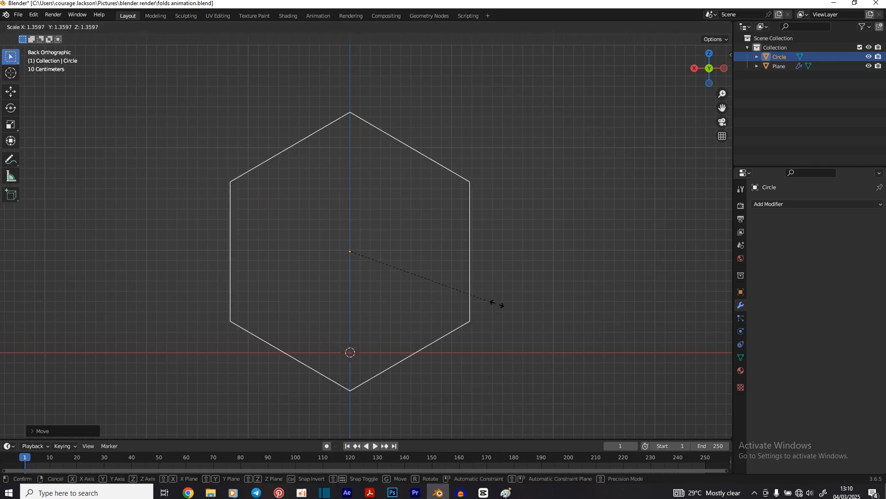
pyautogui.click(550, 312)
pyautogui.scroll(-8, 458, 295)
pyautogui.moveTo(551, 312); pyautogui.dragTo(425, 261, button='middle')
pyautogui.press('s')
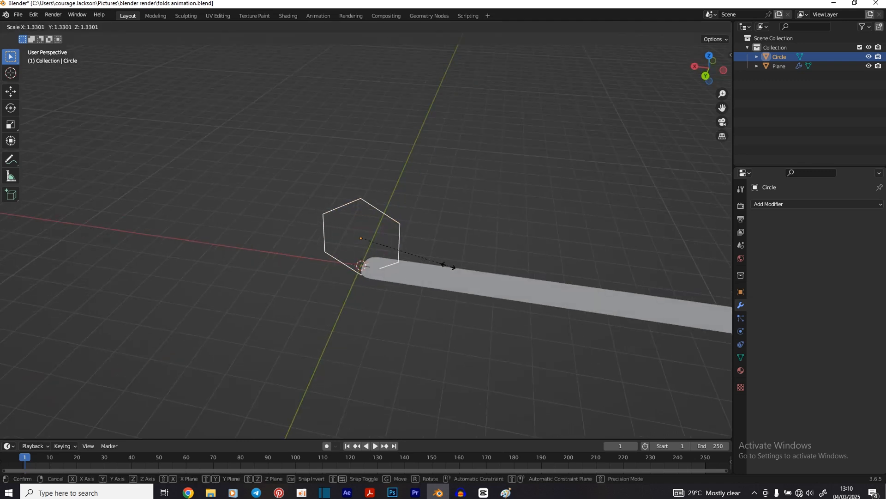
pyautogui.click(416, 316)
# From the back orthographic view, raise the enlarged hexagon about 0.38 m along Z so its lowest corner meets the origin.
pyautogui.press('`')
pyautogui.click(477, 251)
pyautogui.moveTo(430, 297); pyautogui.dragTo(428, 264, button='middle')
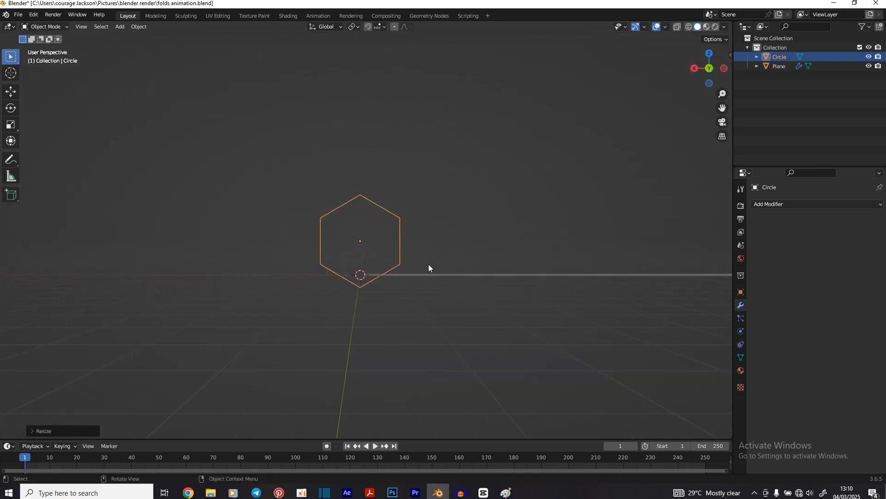
pyautogui.press('`')
pyautogui.click(461, 239)
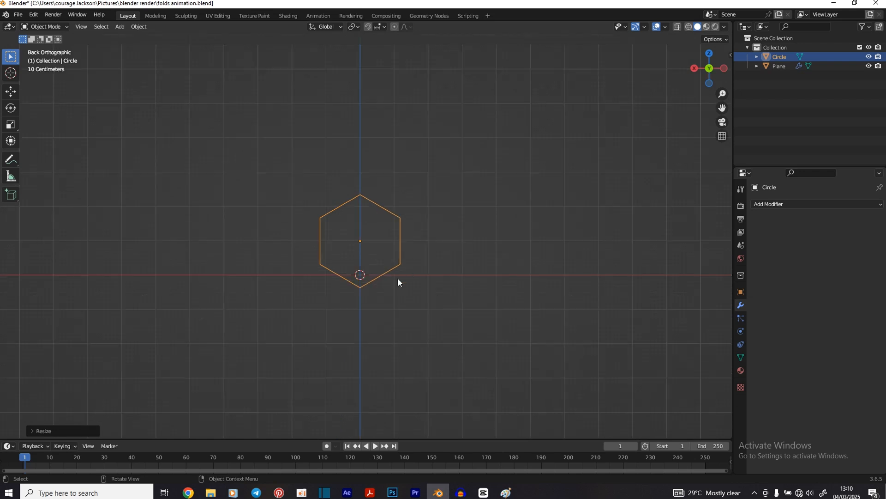
pyautogui.press('g')
pyautogui.press('z')
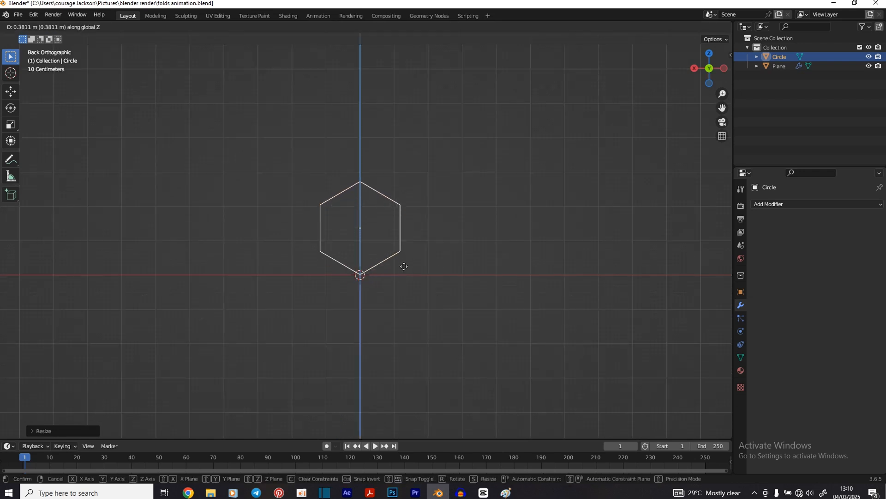
pyautogui.click(404, 266)
pyautogui.scroll(5, 404, 267)
pyautogui.keyDown('shift'); pyautogui.moveTo(404, 272); pyautogui.dragTo(407, 337, button='middle'); pyautogui.keyUp('shift')
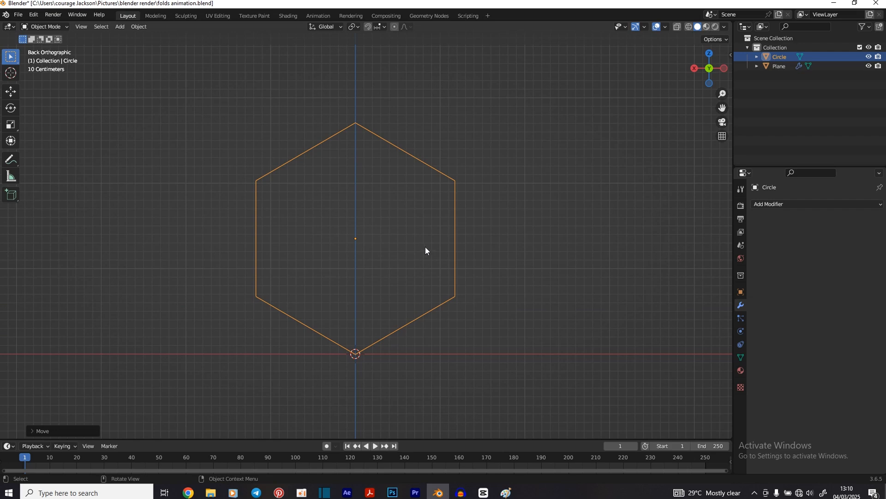
# Enter Edit Mode on the hexagon, inspect its corners and edges one at a time, and finish in vertex selection mode.
pyautogui.press('Tab')
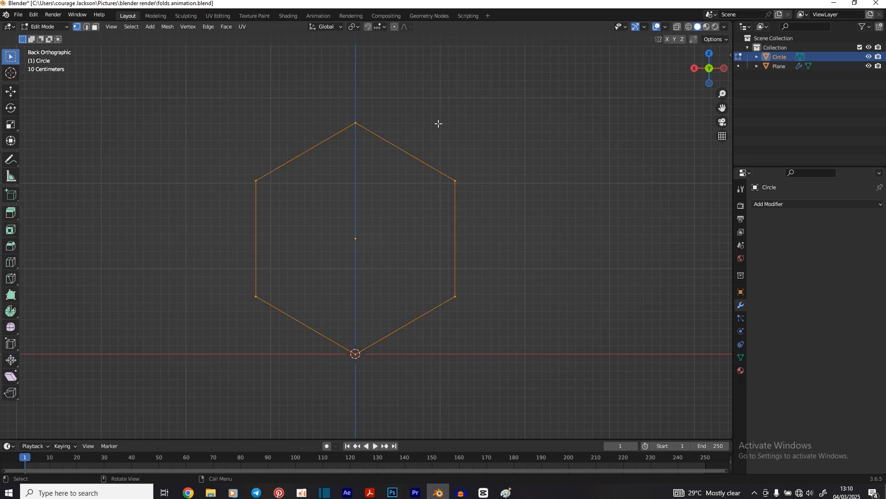
pyautogui.click(348, 122)
pyautogui.click(260, 178)
pyautogui.press('2')
pyautogui.click(293, 159)
pyautogui.click(404, 150)
pyautogui.click(256, 215)
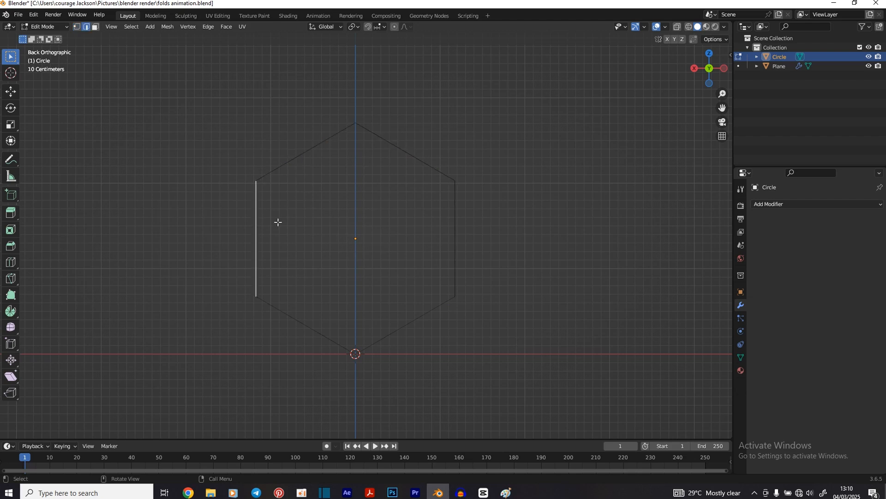
pyautogui.click(274, 320)
pyautogui.click(397, 329)
pyautogui.click(454, 257)
pyautogui.click(256, 270)
pyautogui.click(280, 311)
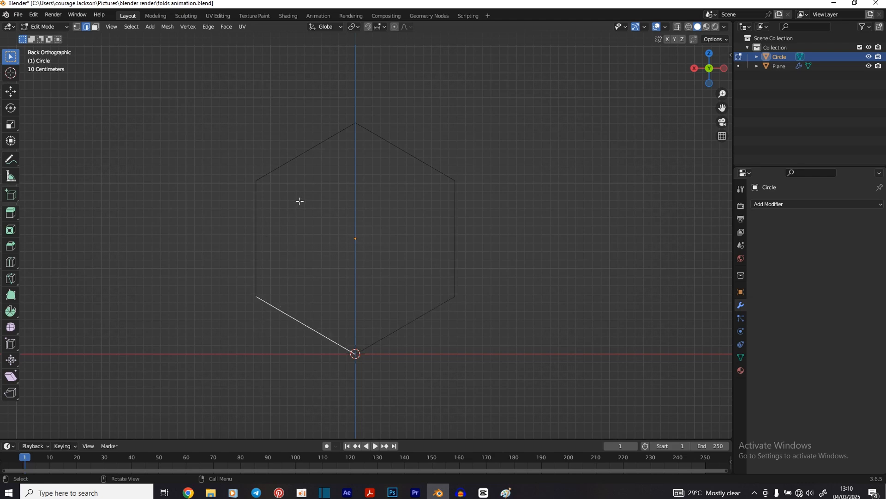
pyautogui.press('3')
pyautogui.press('1')
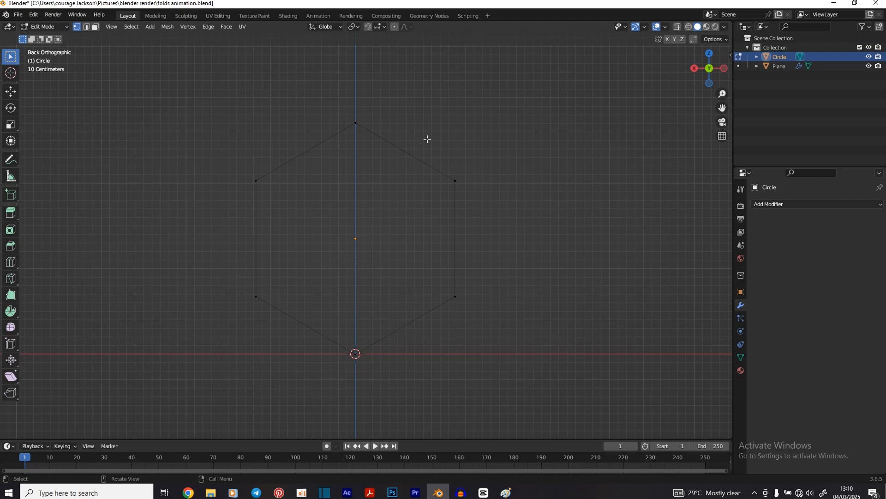
pyautogui.press('a')
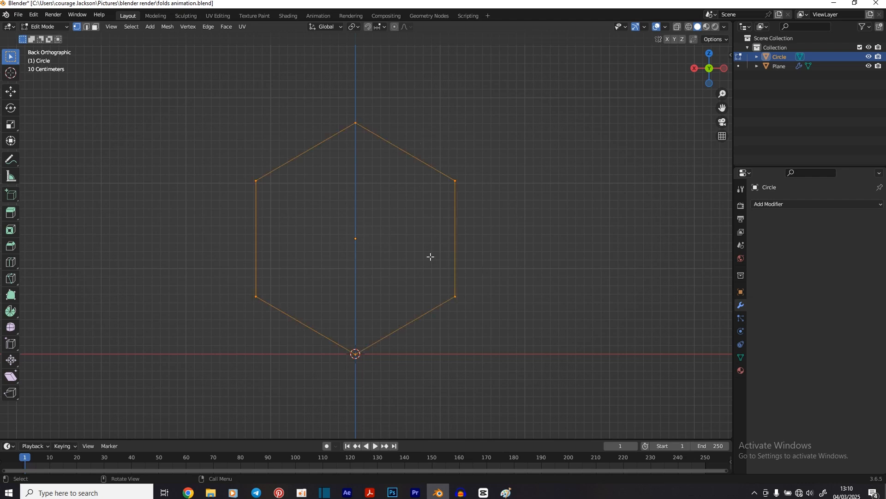
pyautogui.hotkey('alt', 'a')
pyautogui.press('a')
pyautogui.hotkey('alt', 'a')
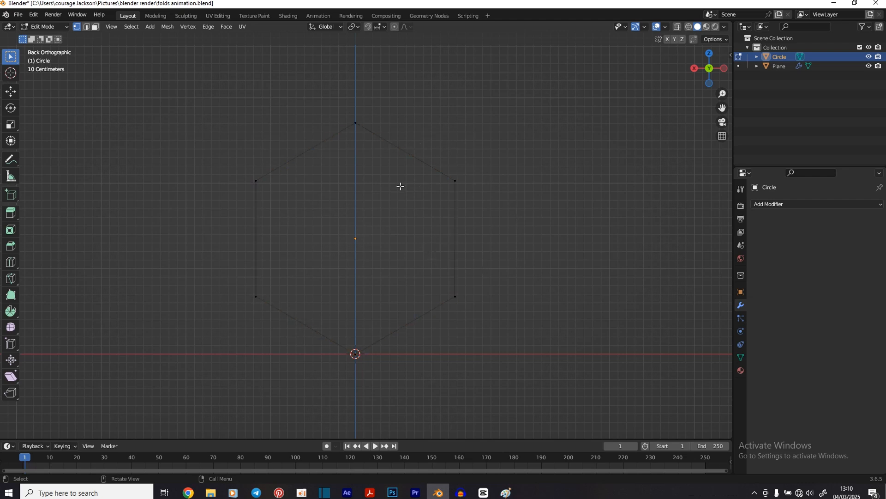
pyautogui.press('a')
pyautogui.hotkey('alt', 'a')
# Duplicate the whole hexagon in place and scale the copy down to about 0.93 to form an inner hexagon.
pyautogui.press('a')
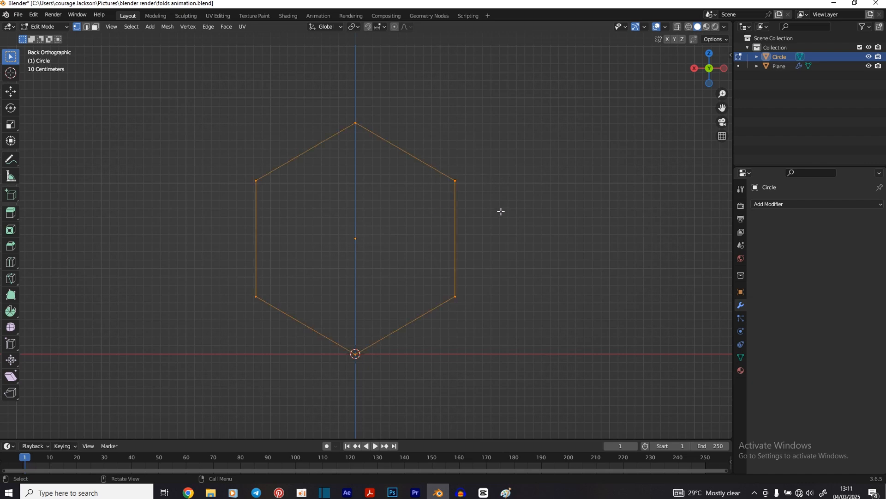
pyautogui.hotkey('shift', 'd')
pyautogui.rightClick(561, 146)
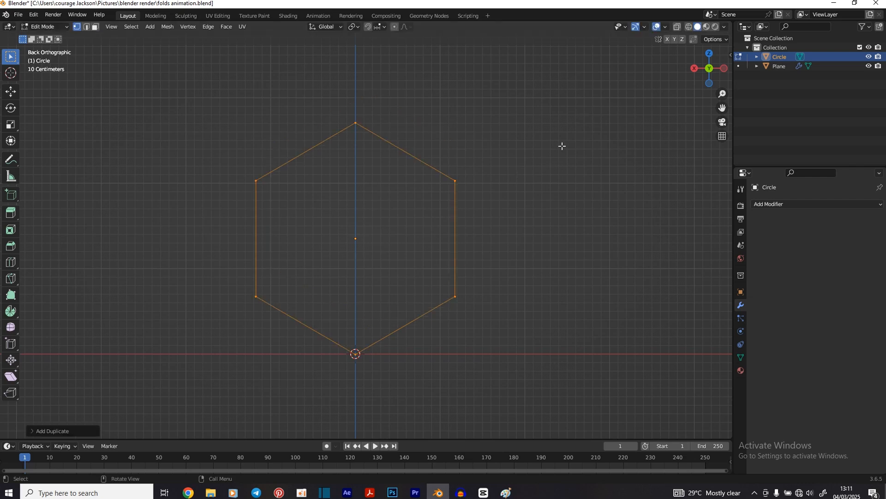
pyautogui.press('s')
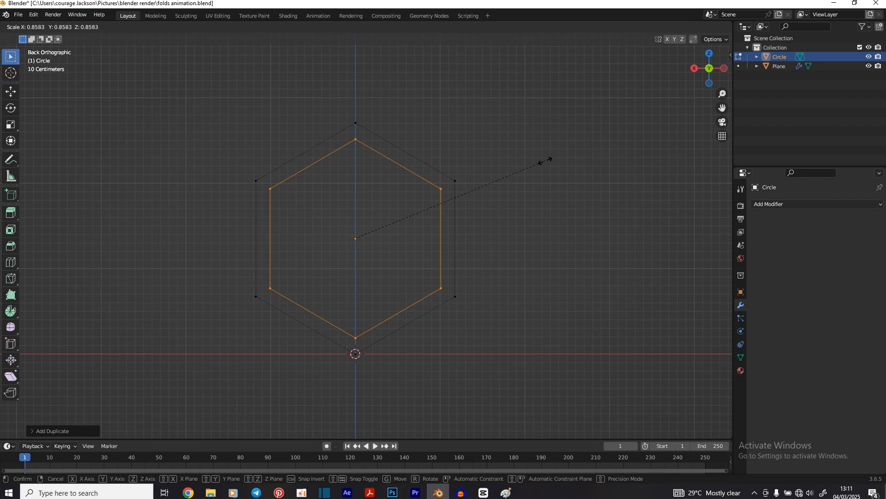
pyautogui.click(553, 162)
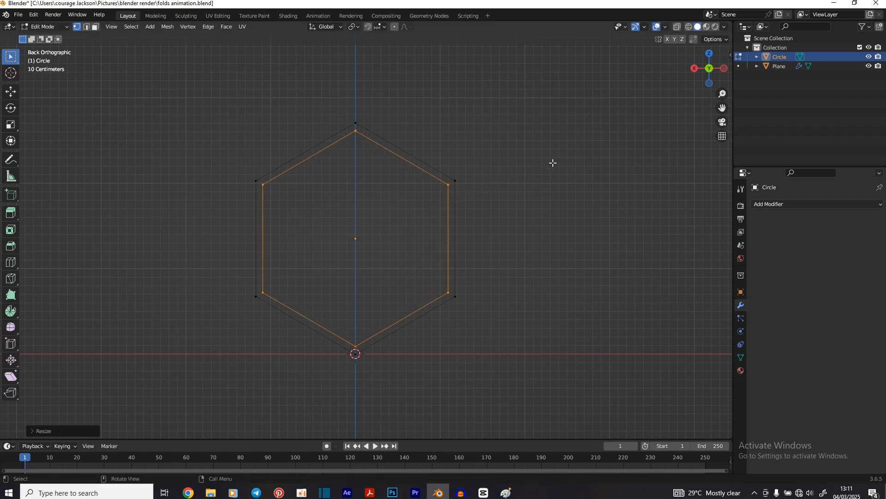
# Select all vertices linked to the outer hexagon and scale it up by a factor of about 1.02.
pyautogui.click(456, 179)
pyautogui.hotkey('ctrl', 'l')
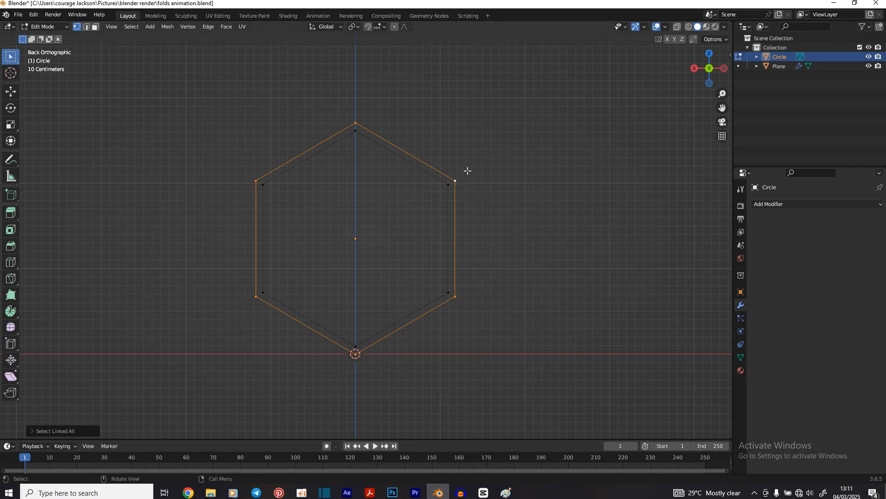
pyautogui.press('s')
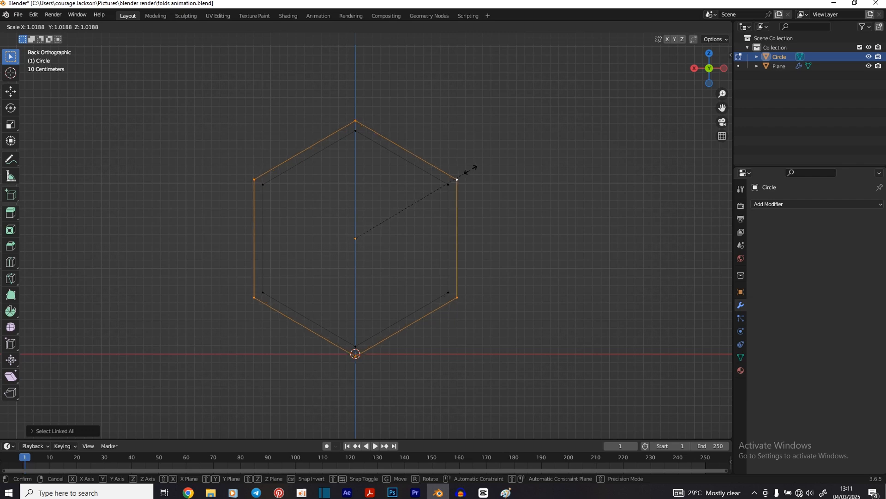
pyautogui.click(470, 170)
# Select all vertices linked to the inner hexagon and scale it up very slightly, by a factor of about 1.004.
pyautogui.scroll(2, 467, 194)
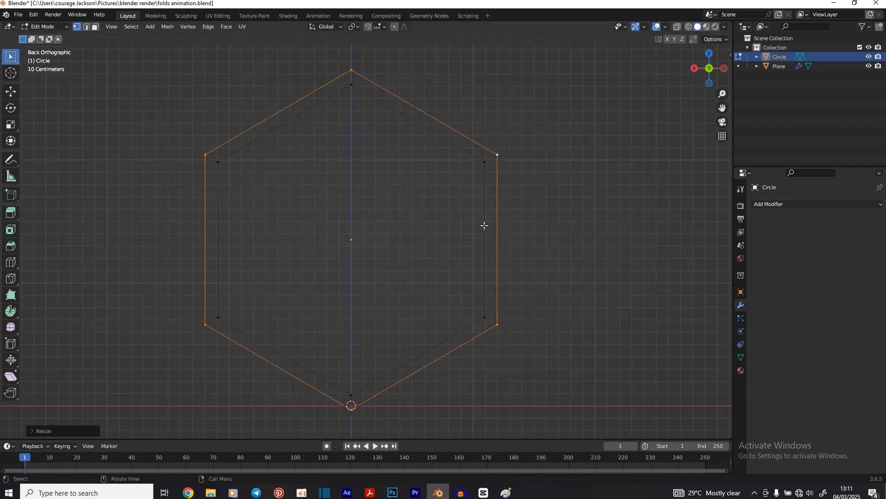
pyautogui.click(485, 164)
pyautogui.hotkey('ctrl', 'l')
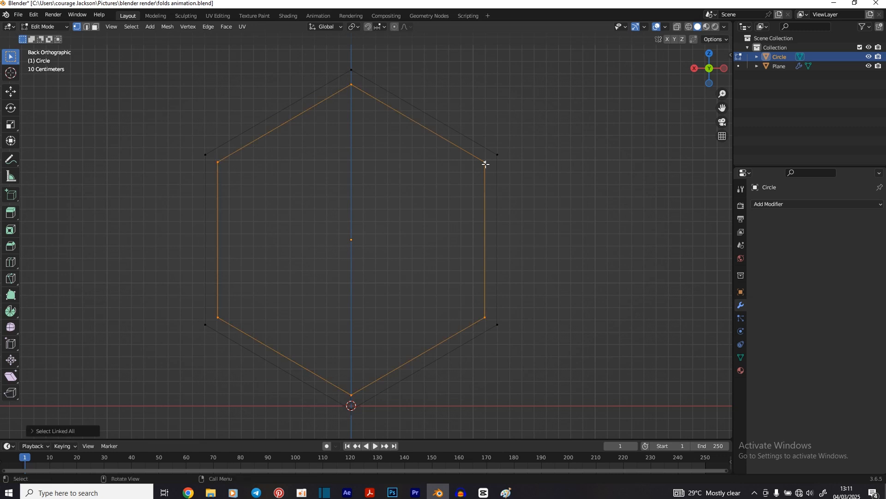
pyautogui.press('g')
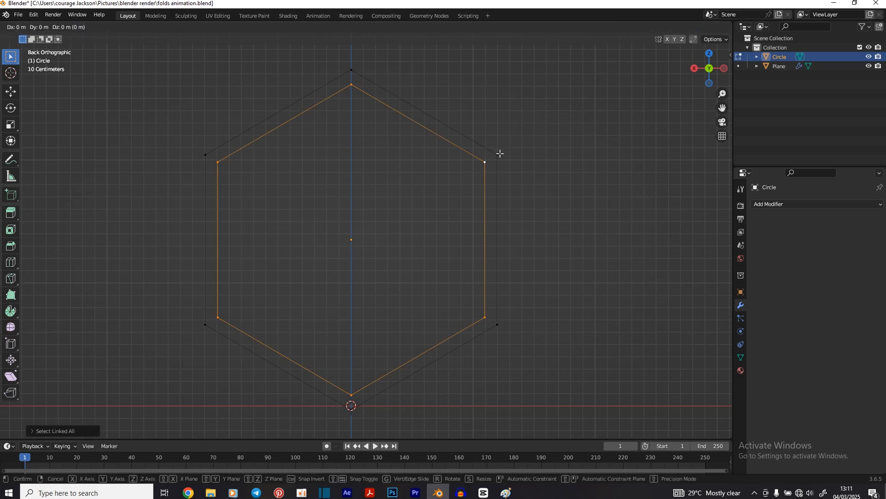
pyautogui.press('s')
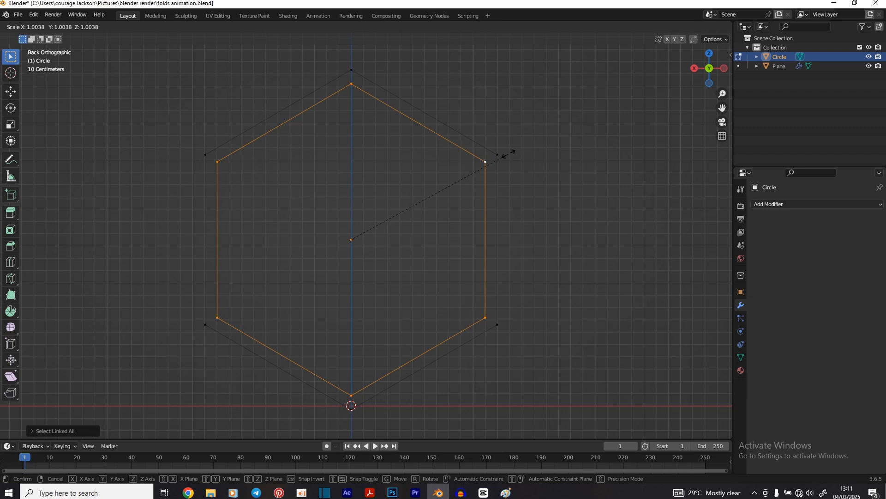
pyautogui.click(505, 155)
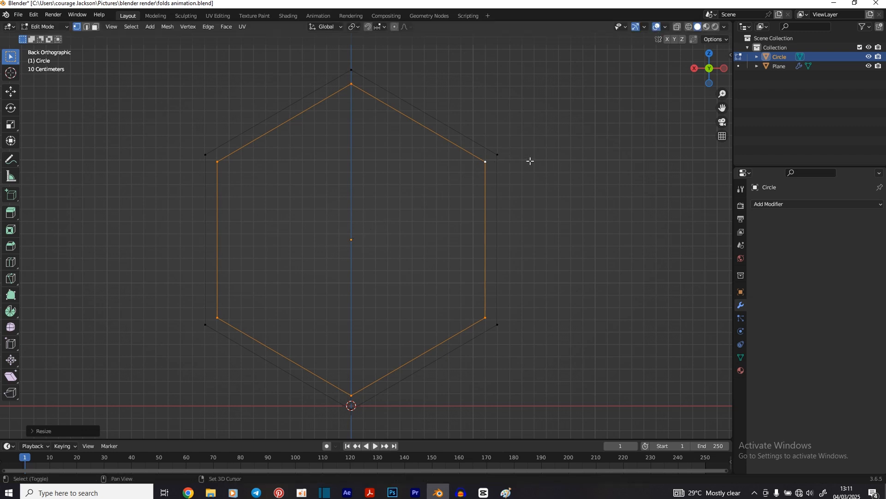
# Duplicate the inner hexagon repeatedly, scaling each copy down at even spacing toward the center, for twelve nested hexagons in total.
pyautogui.hotkey('shift', 'd')
pyautogui.rightClick(540, 145)
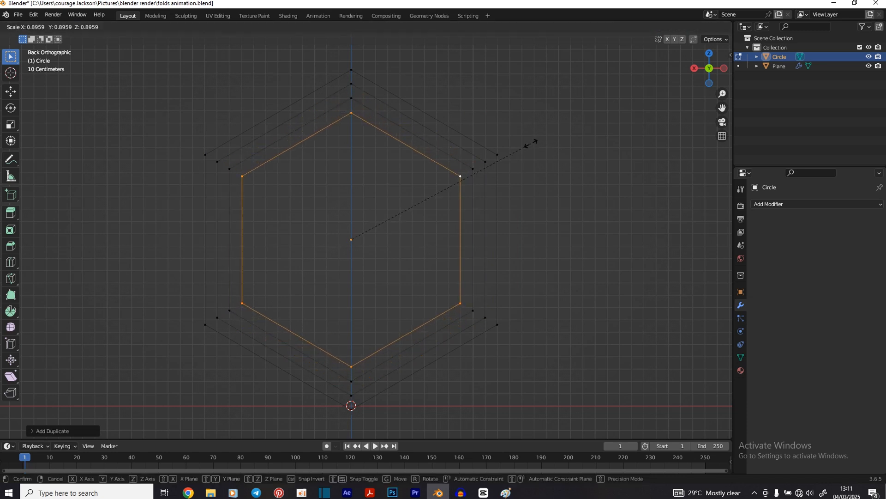
pyautogui.click(530, 143)
pyautogui.hotkey('shift', 'd')
pyautogui.press('s')
pyautogui.click(531, 143)
pyautogui.hotkey('shift', 'd')
pyautogui.press('s')
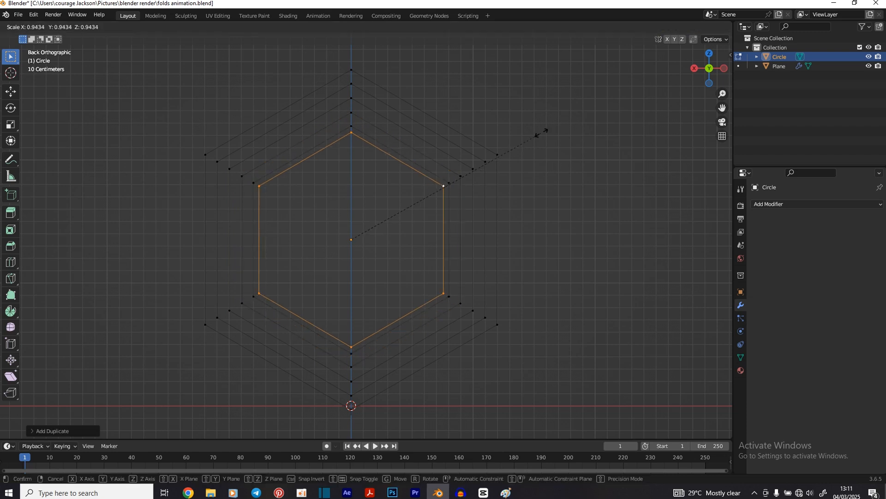
pyautogui.click(533, 140)
pyautogui.hotkey('shift', 'd')
pyautogui.press('s')
pyautogui.click(495, 162)
pyautogui.hotkey('shift', 'd')
pyautogui.press('s')
pyautogui.click(481, 168)
pyautogui.hotkey('shift', 'd')
pyautogui.press('s')
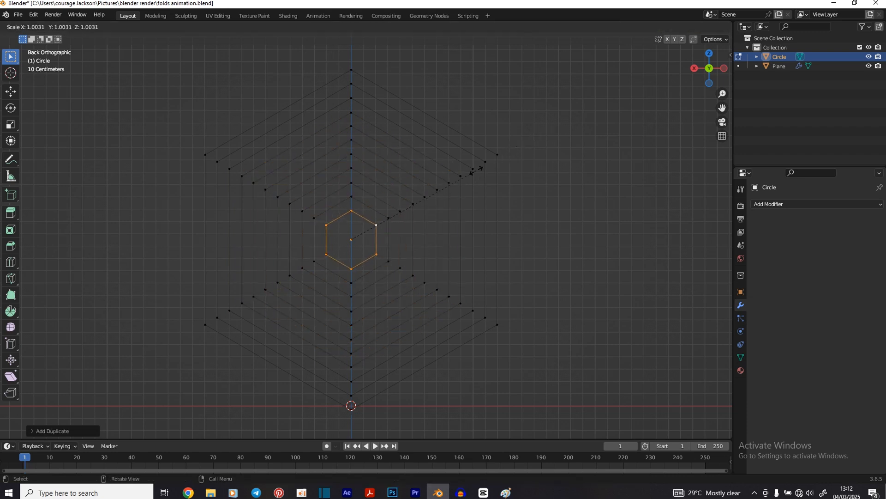
# Rip the outermost hexagon's bottom vertex and move the loose end about 1.17 m toward negative X, below the adjacent lower corner.
pyautogui.keyDown('shift'); pyautogui.moveTo(350, 414); pyautogui.dragTo(313, 400, button='middle'); pyautogui.keyUp('shift')
pyautogui.click(314, 392)
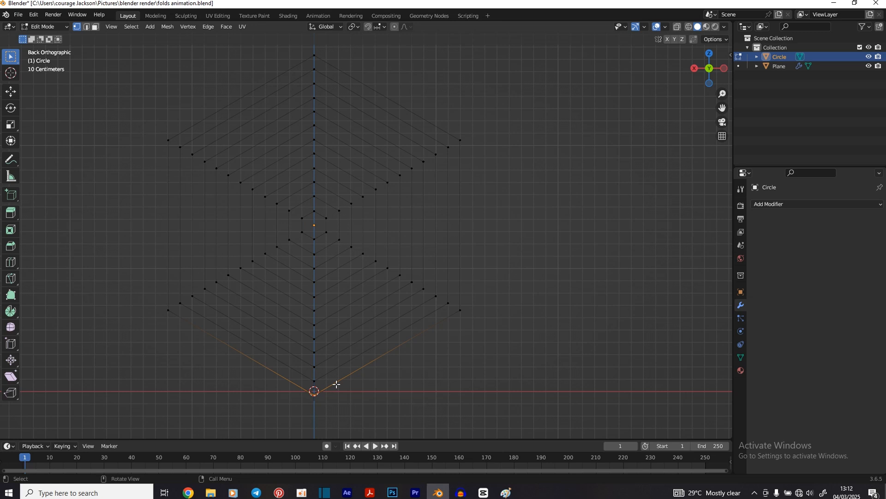
pyautogui.press('v')
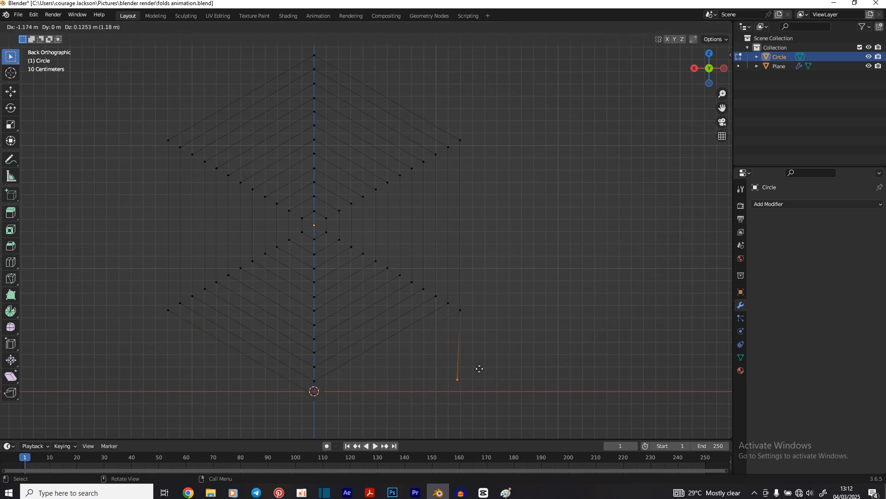
pyautogui.click(478, 369)
# Merge the ripped vertex and the outermost hexagon's adjacent lower corner into the second hexagon's matching corner.
pyautogui.keyDown('shift'); pyautogui.click(448, 302); pyautogui.keyUp('shift')
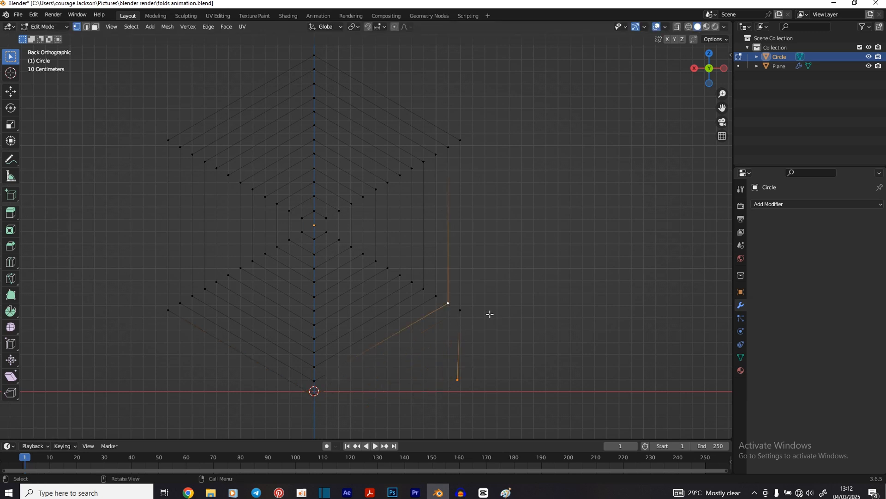
pyautogui.click(460, 310)
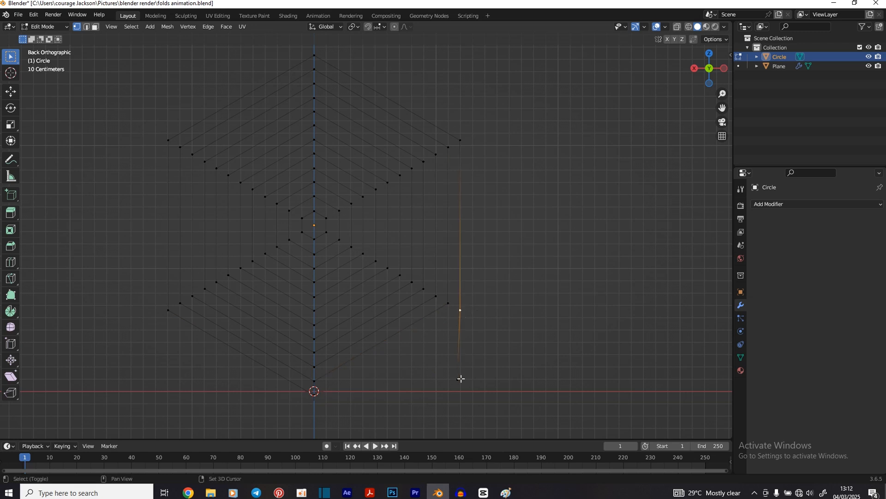
pyautogui.keyDown('shift'); pyautogui.click(457, 378); pyautogui.keyUp('shift')
pyautogui.keyDown('shift'); pyautogui.click(449, 304); pyautogui.keyUp('shift')
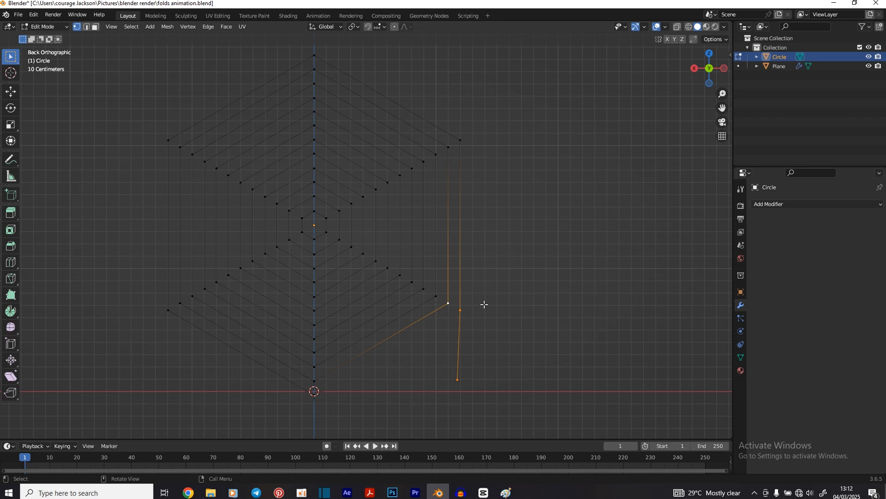
pyautogui.press('m')
pyautogui.click(452, 344)
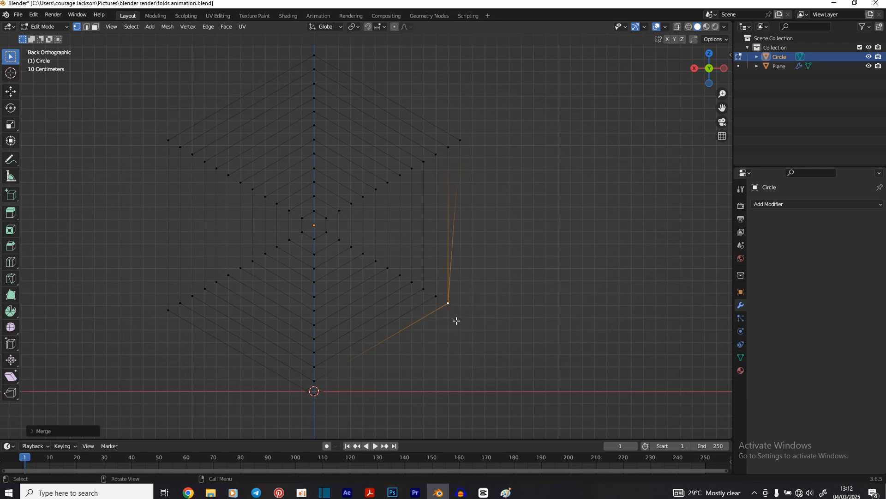
# Rip the second hexagon's upper corner on the negative-X side and merge the loose end into the outermost hexagon's adjacent upper corner.
pyautogui.click(450, 147)
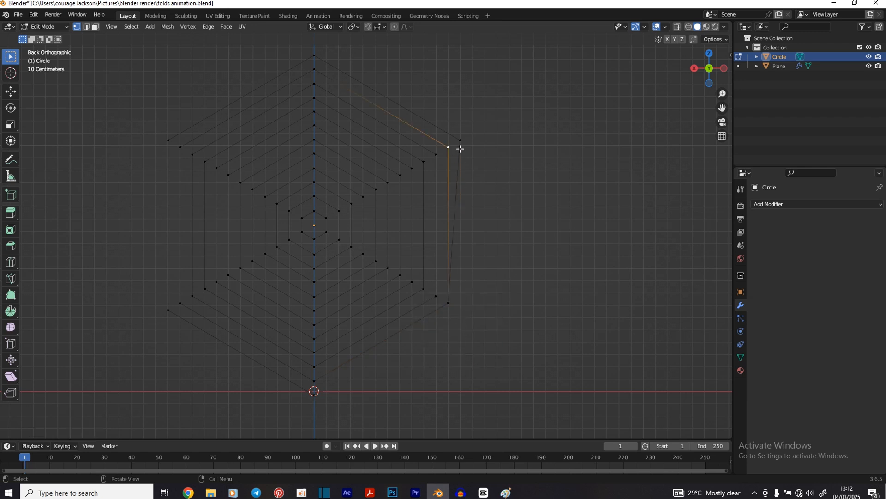
pyautogui.press('g')
pyautogui.click(461, 159)
pyautogui.keyDown('shift'); pyautogui.click(465, 140); pyautogui.keyUp('shift')
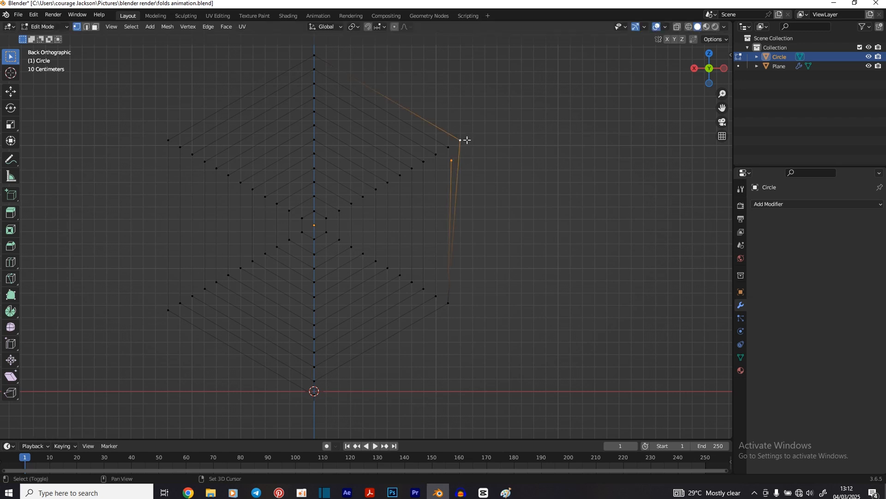
pyautogui.press('m')
pyautogui.click(467, 138)
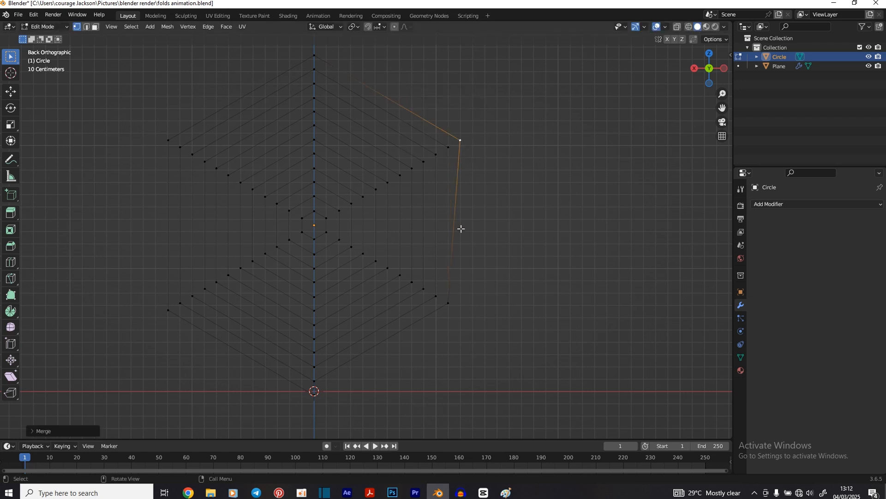
# Move the joined lower corner about 0.095 m toward negative X, straight below the outermost hexagon's upper corner.
pyautogui.click(454, 305)
pyautogui.press('g')
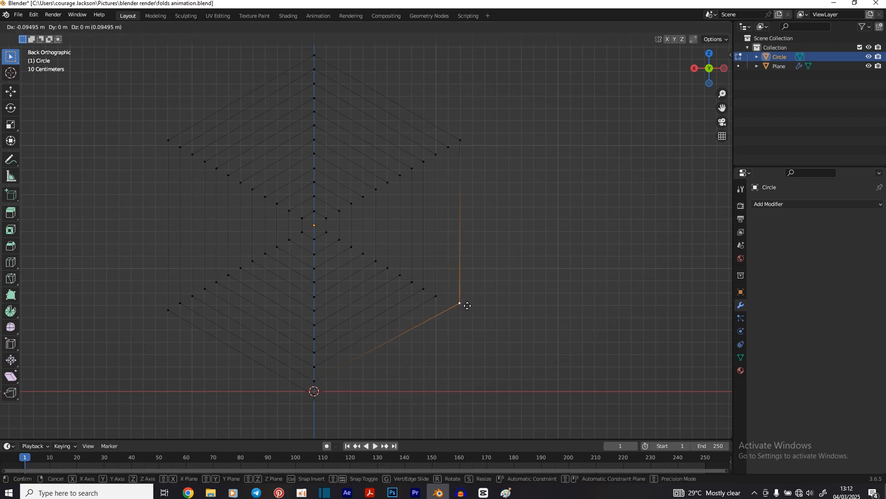
pyautogui.press('x')
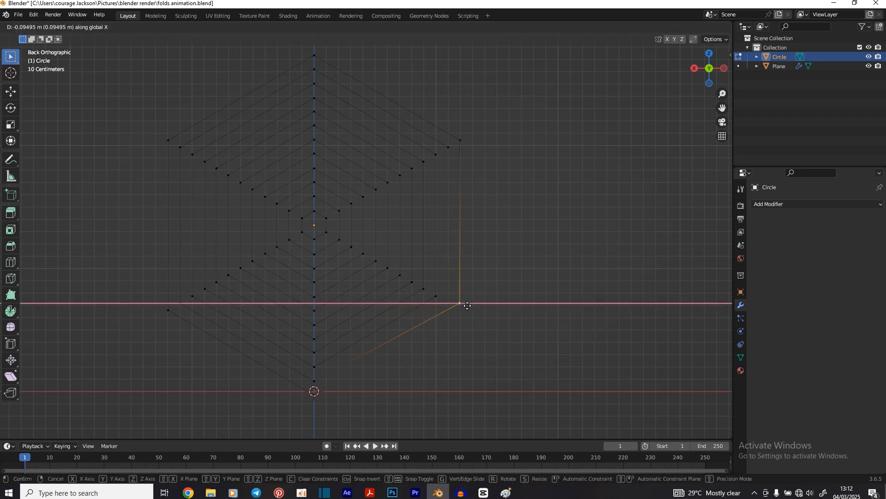
pyautogui.click(468, 305)
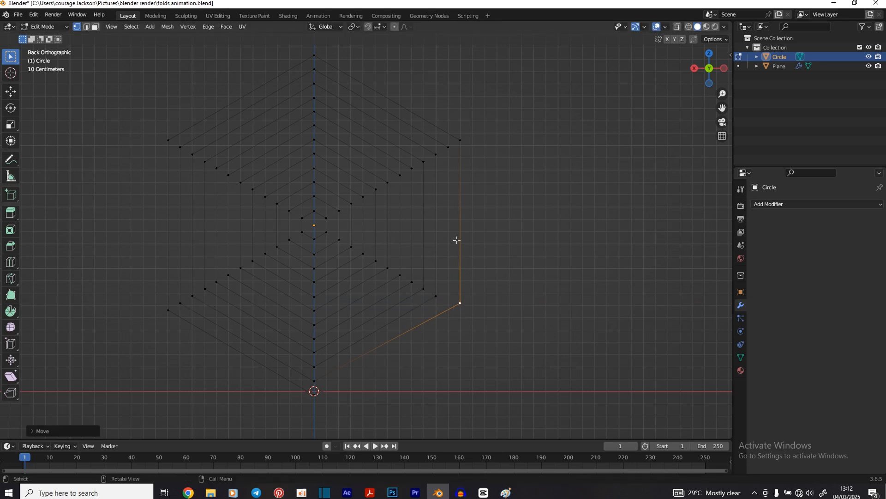
# Extrude the second hexagon's negative-X upper corner straight down along Z to the height of the third hexagon's lower corner.
pyautogui.click(449, 150)
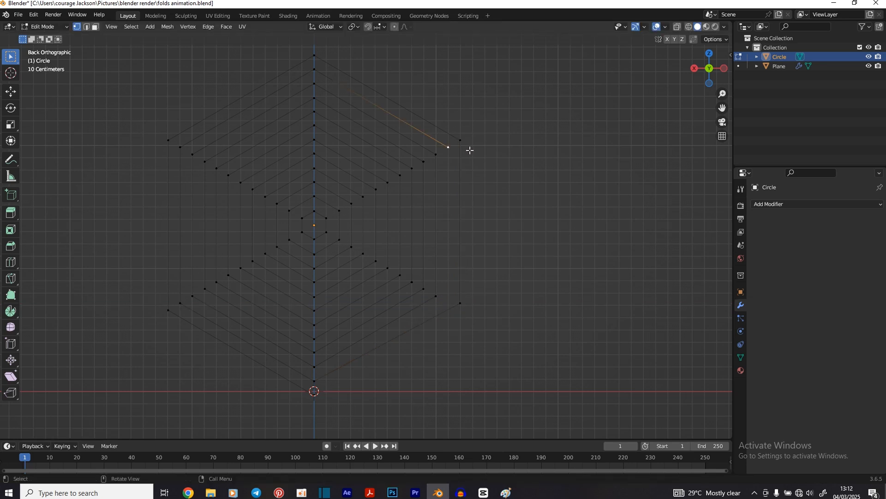
pyautogui.press('g')
pyautogui.press('z')
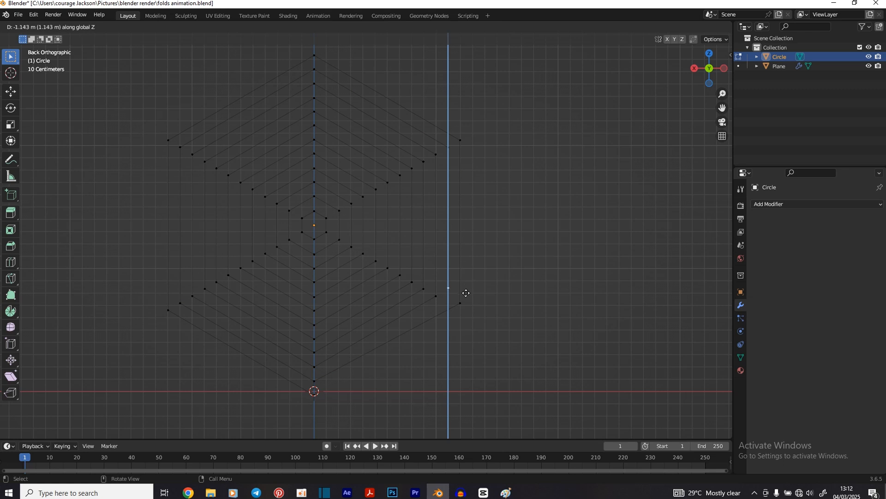
pyautogui.click(464, 300)
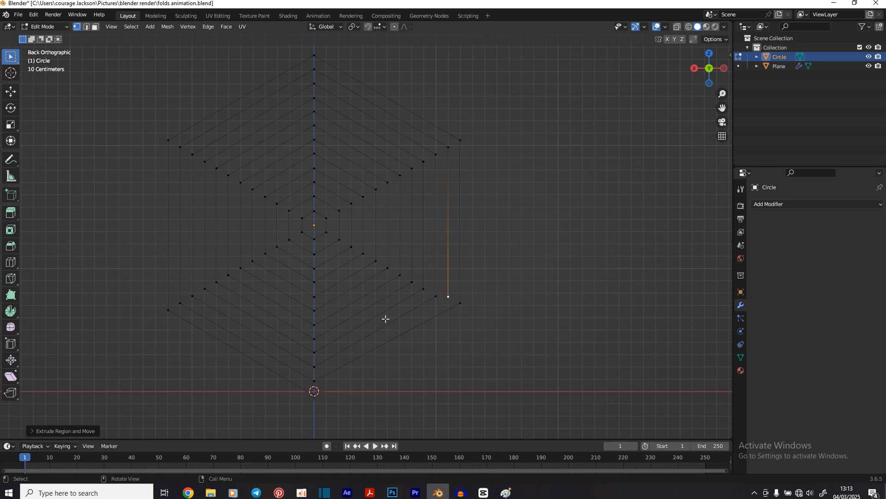
# Try ripping the second hexagon's bottom vertex and merging the loose end and the outer lower corner into the extruded vertex.
pyautogui.click(318, 381)
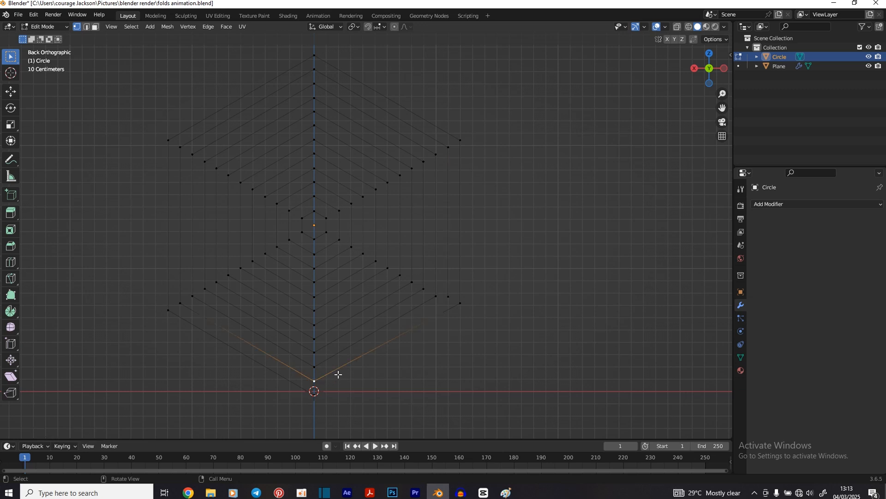
pyautogui.press('g')
pyautogui.click(339, 373)
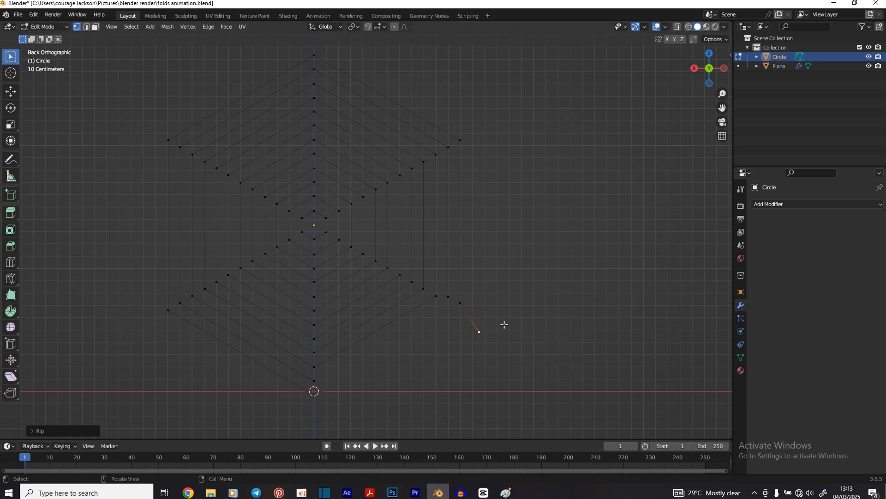
pyautogui.keyDown('shift'); pyautogui.click(460, 303); pyautogui.keyUp('shift')
pyautogui.keyDown('shift'); pyautogui.click(449, 297); pyautogui.keyUp('shift')
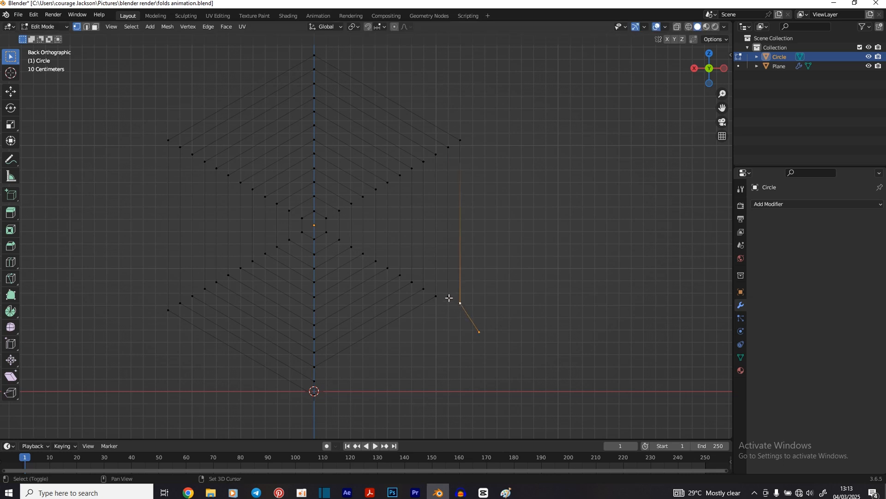
pyautogui.press('m')
pyautogui.click(501, 286)
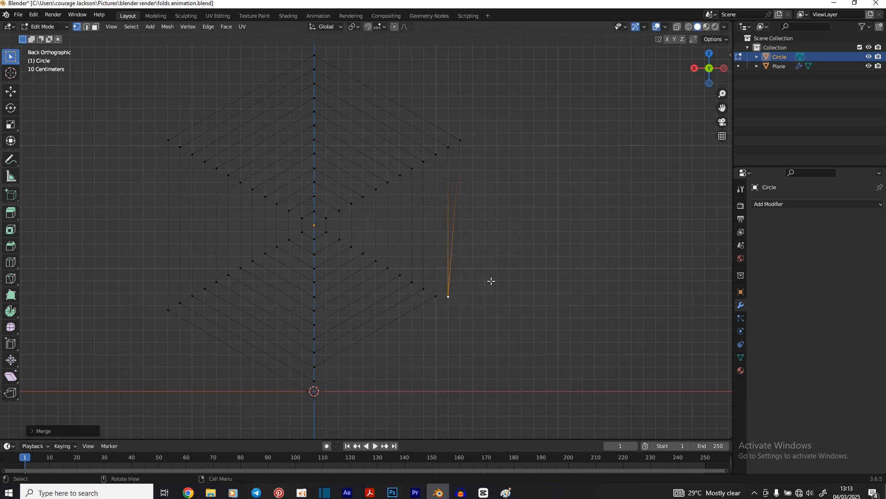
# Try ripping the second hexagon's upper corner and merging the loose end into the outermost hexagon's upper corner again.
pyautogui.click(448, 148)
pyautogui.press('g')
pyautogui.click(467, 151)
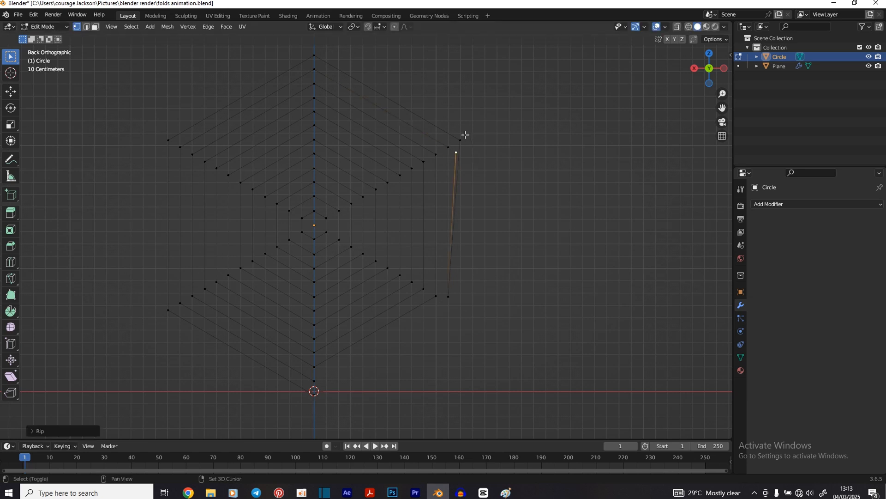
pyautogui.keyDown('shift'); pyautogui.click(476, 139); pyautogui.keyUp('shift')
pyautogui.press('m')
pyautogui.click(476, 142)
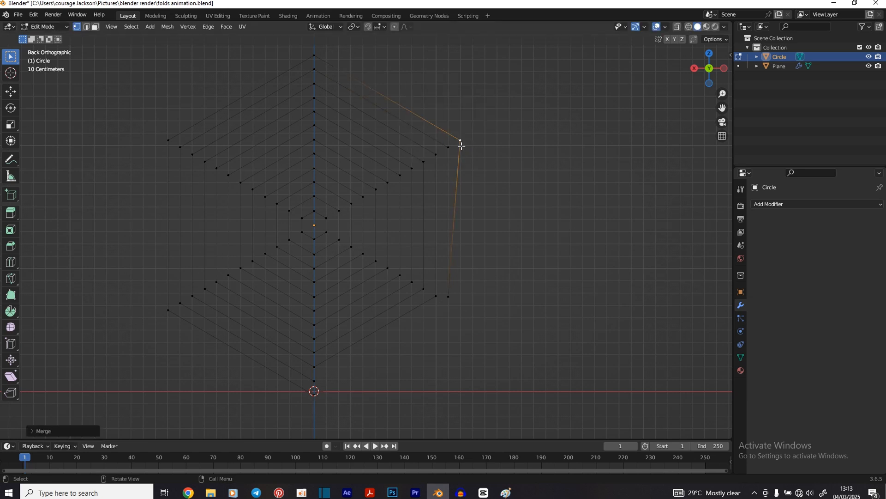
# Undo the last rips and merges, back to the edge extruded down from the second hexagon's upper corner.
pyautogui.hotkey('ctrl', 'z')
pyautogui.hotkey('ctrl', 'z')
pyautogui.hotkey('ctrl', 'z')
pyautogui.hotkey('ctrl', 'z')
pyautogui.hotkey('ctrl', 'z')
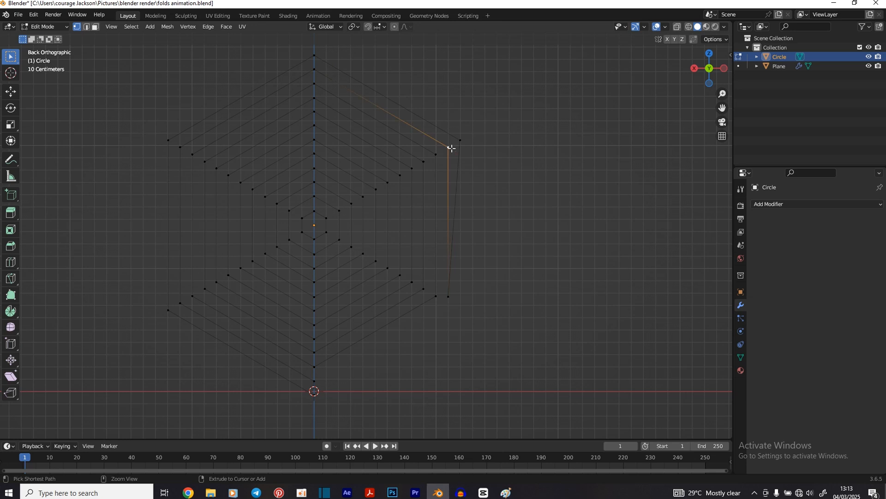
pyautogui.hotkey('ctrl', 'z')
pyautogui.hotkey('ctrl', 'z')
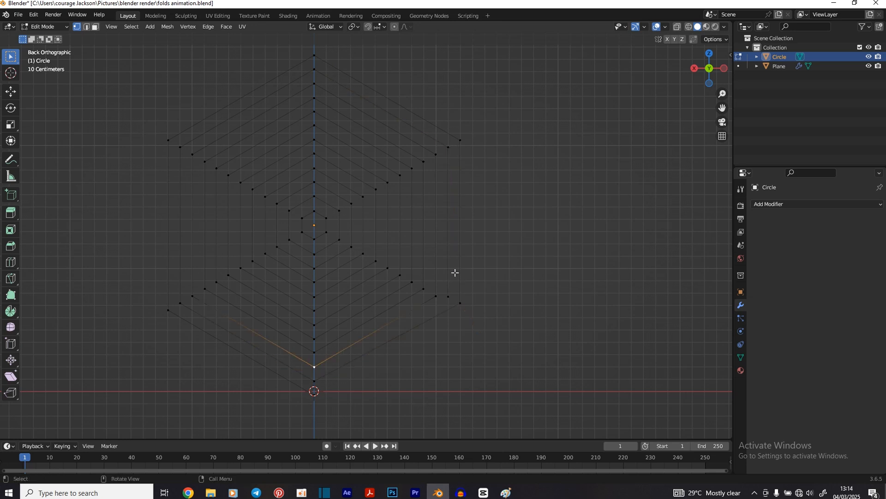
# Merge the lower end of the extruded edge into the third hexagon's adjacent lower corner.
pyautogui.click(448, 297)
pyautogui.keyDown('shift'); pyautogui.click(436, 296); pyautogui.keyUp('shift')
pyautogui.press('m')
pyautogui.click(467, 290)
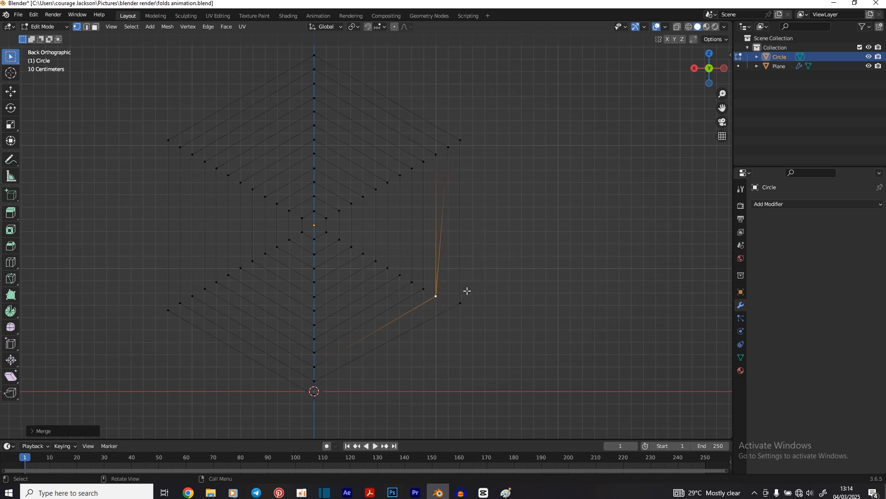
# Rip the third hexagon's negative-X upper corner and merge the loose end into the second hexagon's upper corner.
pyautogui.click(438, 154)
pyautogui.press('g')
pyautogui.click(457, 177)
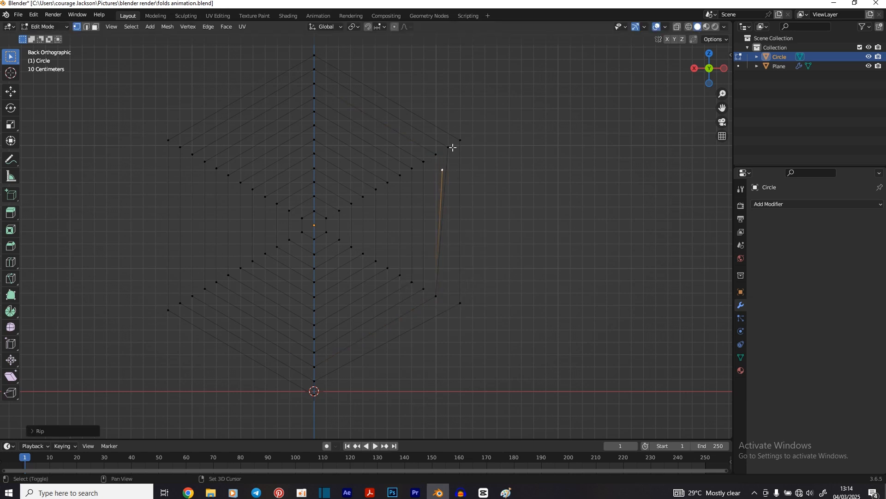
pyautogui.keyDown('shift'); pyautogui.click(452, 146); pyautogui.keyUp('shift')
pyautogui.press('m')
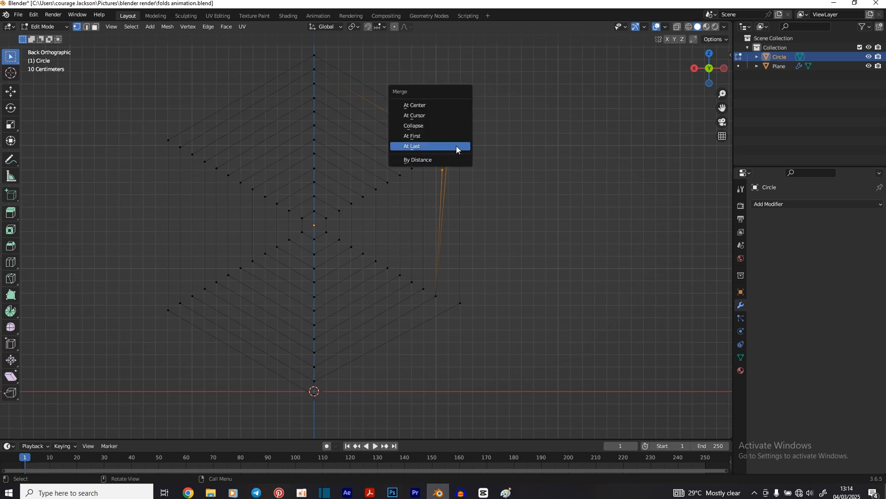
pyautogui.click(456, 145)
# Move the third hexagon's joined lower corner about 0.095 m toward negative X, straight below the second hexagon's upper corner.
pyautogui.click(437, 297)
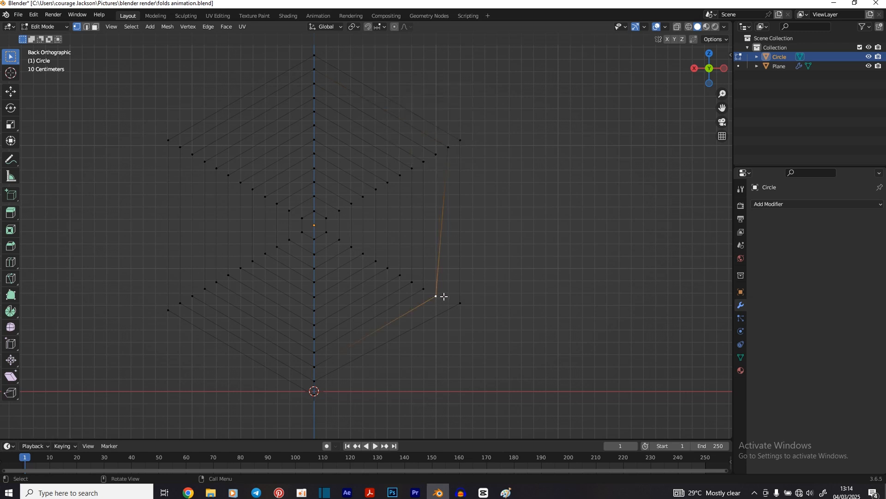
pyautogui.press('g')
pyautogui.press('x')
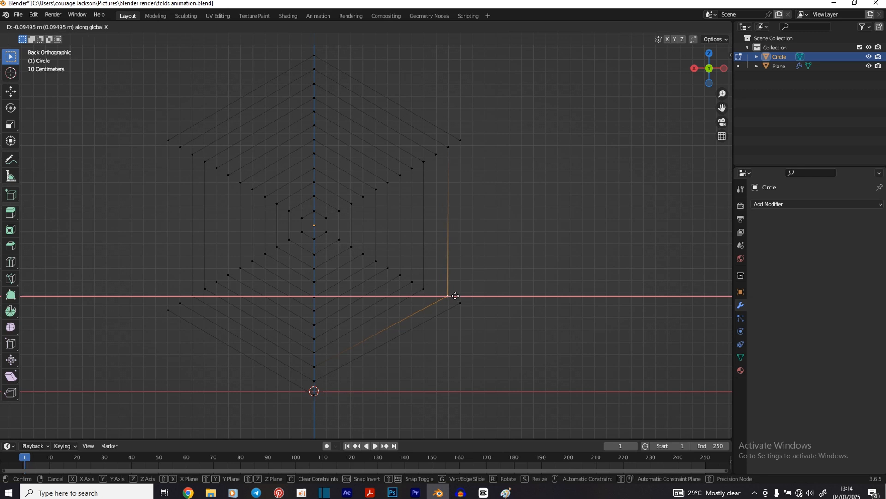
pyautogui.click(456, 296)
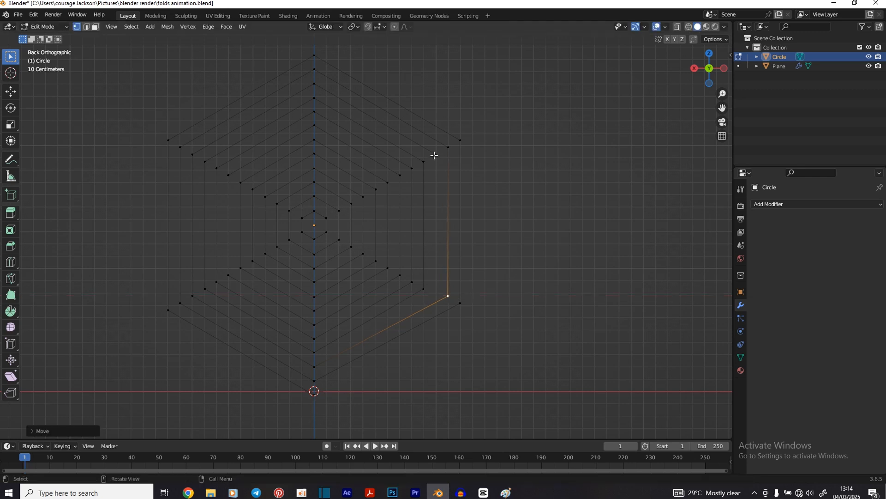
# Extrude the third hexagon's negative-X upper corner down along Z and merge the new end into the fourth hexagon's lower corner.
pyautogui.click(436, 154)
pyautogui.press('g')
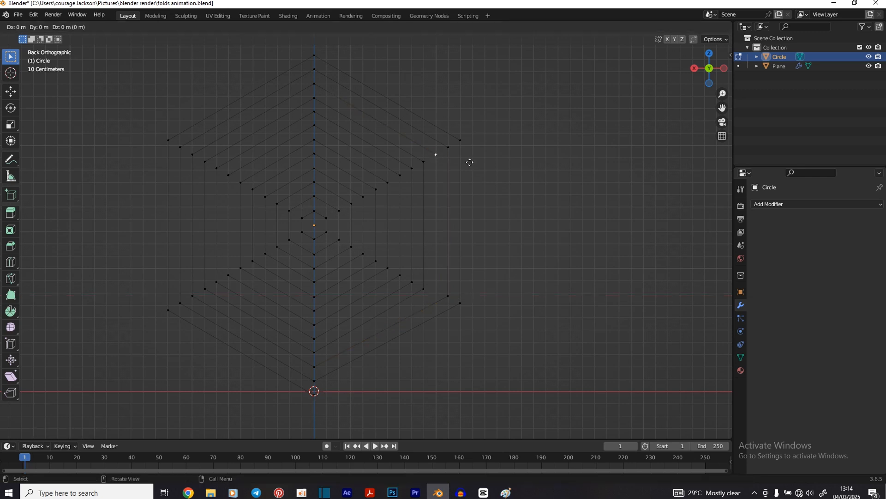
pyautogui.press('z')
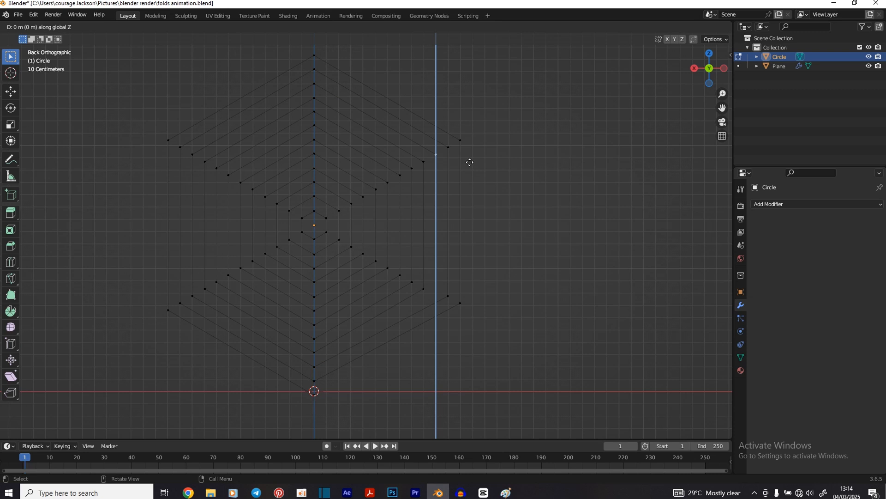
pyautogui.click(462, 301)
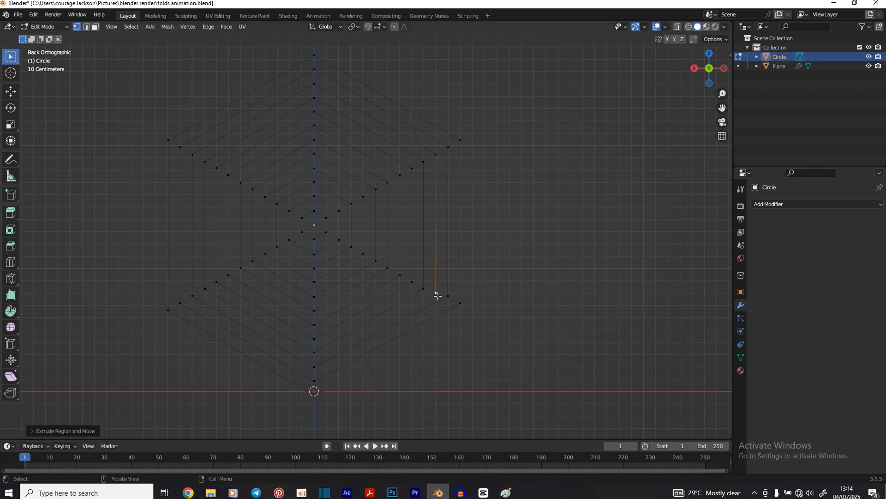
pyautogui.keyDown('shift'); pyautogui.click(424, 289); pyautogui.keyUp('shift')
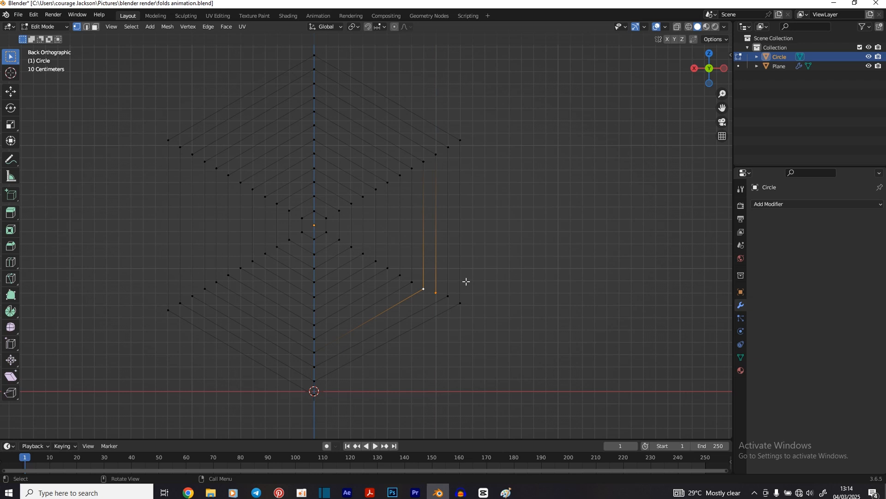
pyautogui.press('m')
pyautogui.click(466, 281)
# Rip the fourth hexagon's negative-X upper corner and merge the loose end into the third hexagon's upper corner.
pyautogui.press('v')
pyautogui.click(437, 172)
pyautogui.keyDown('shift'); pyautogui.click(437, 154); pyautogui.keyUp('shift')
pyautogui.press('m')
pyautogui.click(464, 162)
# Move the fourth hexagon's joined lower corner about 0.11 m toward negative X, straight below the third hexagon's upper corner.
pyautogui.click(435, 289)
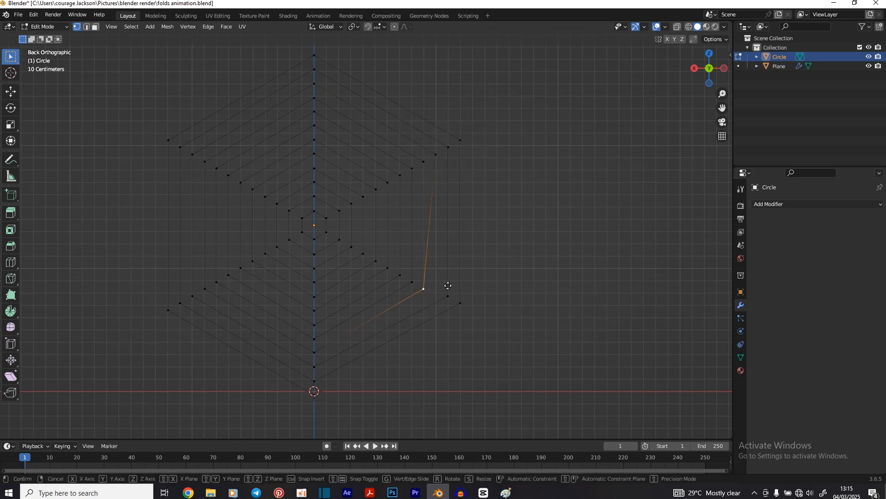
pyautogui.press('g')
pyautogui.press('x')
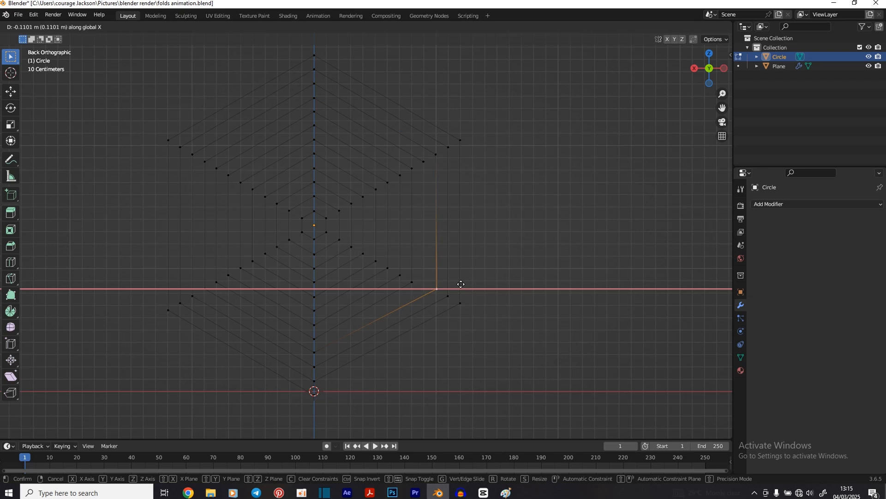
pyautogui.click(460, 283)
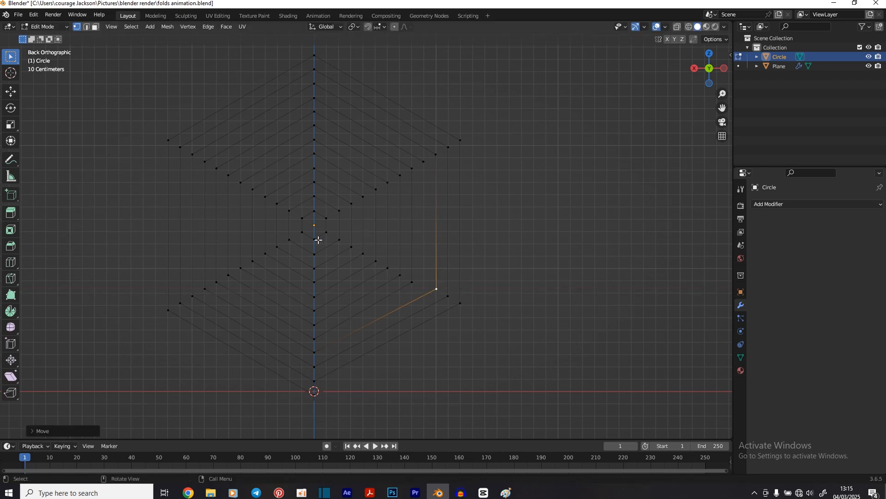
# Join the fifth, sixth and seventh hexagons into the spiral by ripping each negative-X upper corner and merging it into the next outer one.
pyautogui.click(423, 161)
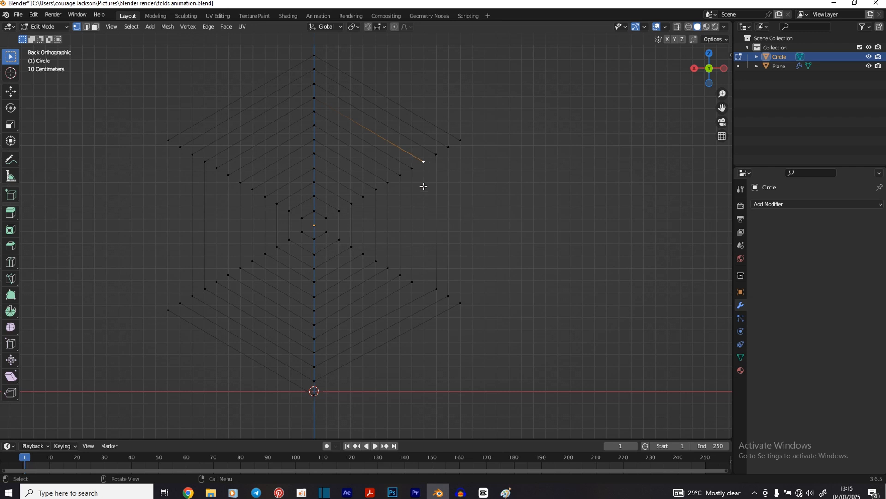
pyautogui.press('v')
pyautogui.press('z')
pyautogui.click(425, 165)
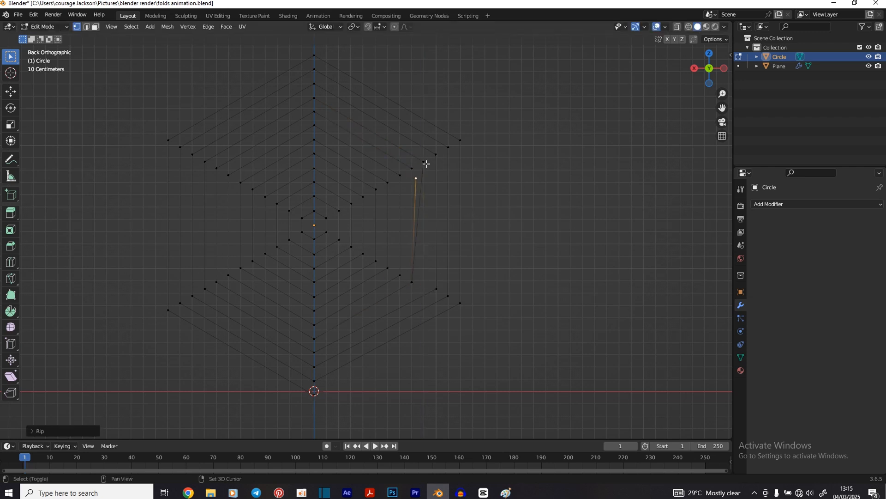
pyautogui.press('v')
pyautogui.press('z')
pyautogui.click(414, 169)
pyautogui.press('v')
pyautogui.click(402, 263)
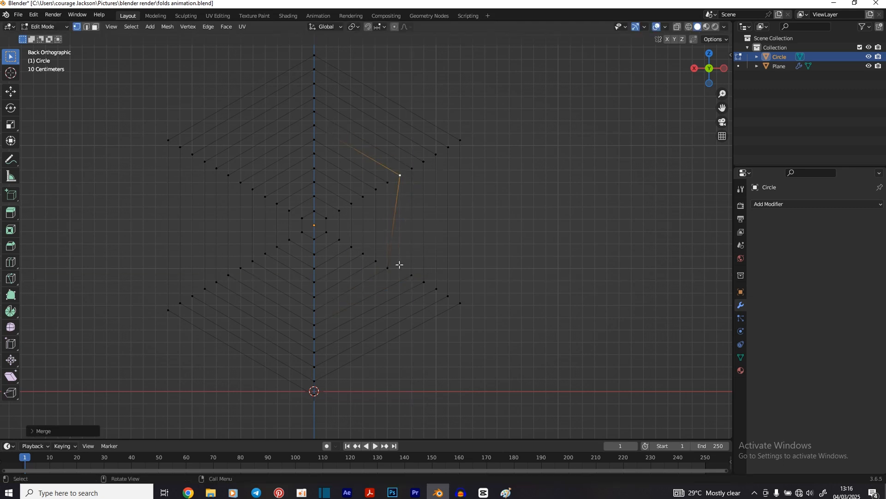
# Continue joining the inner hexagons through the eleventh, aligning each negative-X lower corner below the next outer hexagon's upper corner.
pyautogui.press('v')
pyautogui.press('x')
pyautogui.press('z')
pyautogui.click(364, 199)
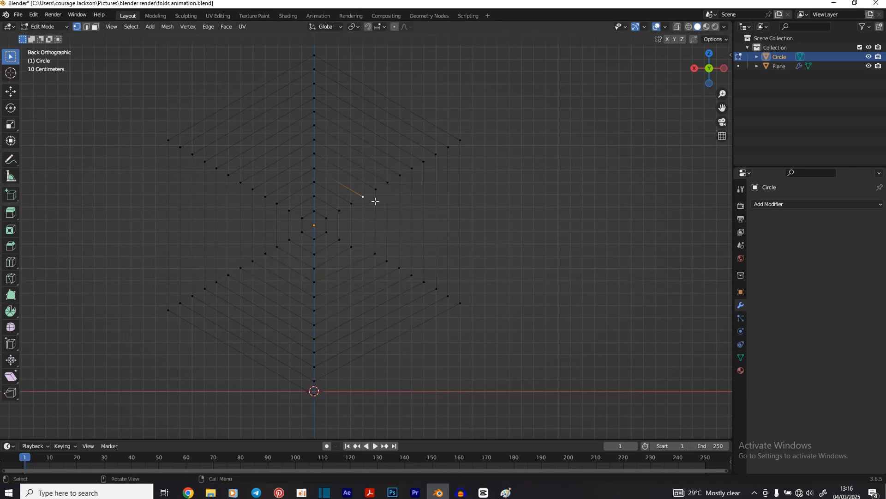
pyautogui.press('v')
pyautogui.press('x')
pyautogui.click(359, 238)
pyautogui.press('m')
pyautogui.click(366, 204)
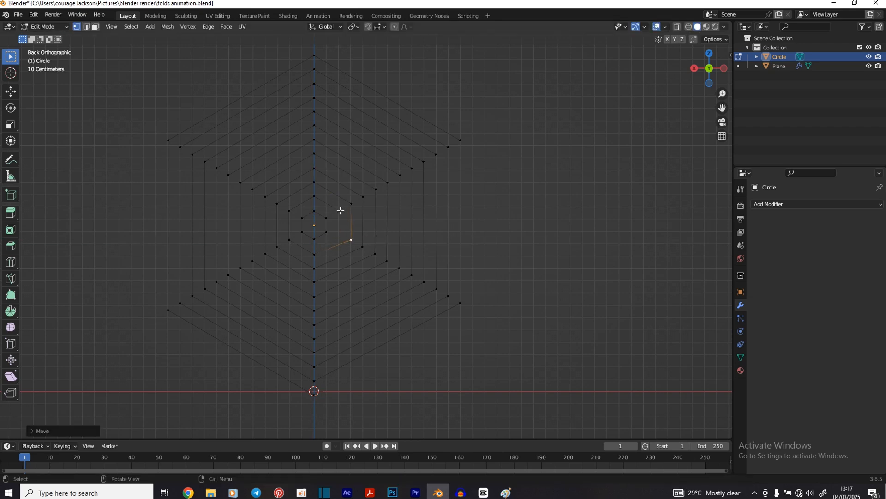
# Move the twelfth, innermost hexagon's negative-X lower corner straight below the eleventh hexagon's upper corner.
pyautogui.press('g')
pyautogui.click(395, 220)
pyautogui.moveTo(395, 220); pyautogui.dragTo(415, 255, button='middle')
pyautogui.moveTo(498, 268); pyautogui.dragTo(457, 309, button='middle')
pyautogui.moveTo(232, 268); pyautogui.dragTo(198, 267, button='middle')
pyautogui.scroll(-1, 359, 232)
pyautogui.keyDown('shift'); pyautogui.moveTo(359, 232); pyautogui.dragTo(357, 193, button='middle'); pyautogui.keyUp('shift')
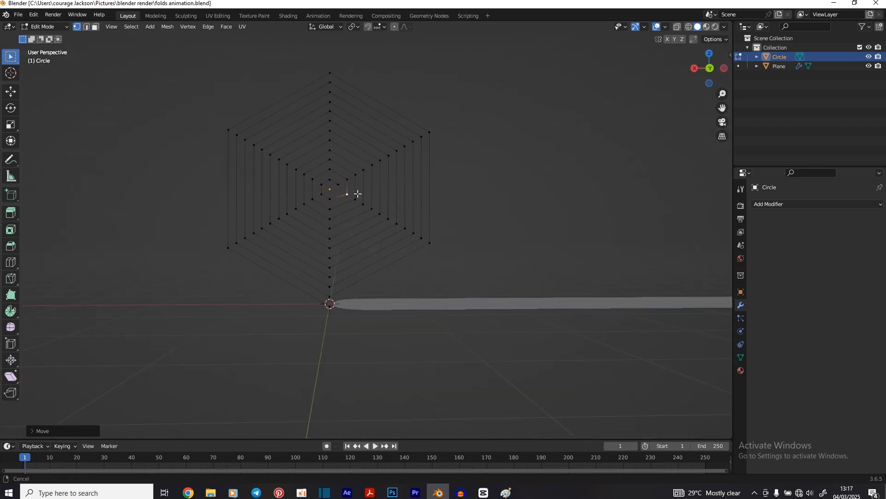
# Extrude the spiral's loose outer end near the origin along global X, extending it toward negative X above the strip's start.
pyautogui.click(340, 303)
pyautogui.press('g')
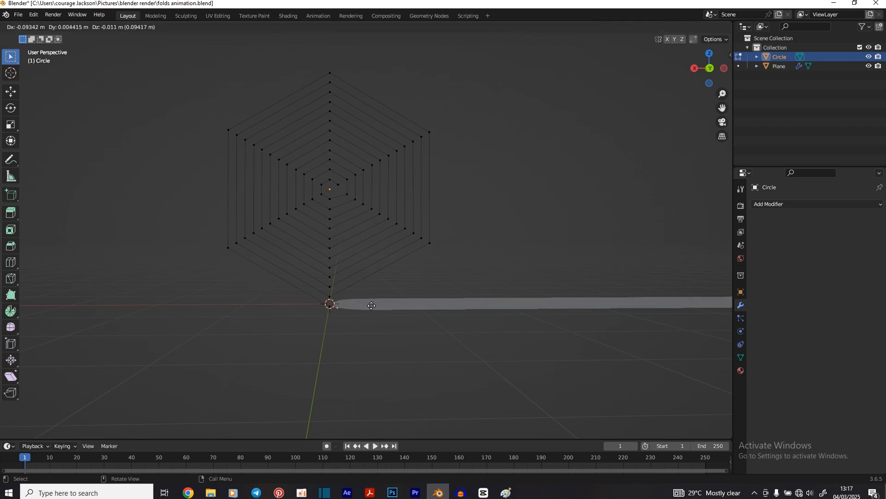
pyautogui.press('x')
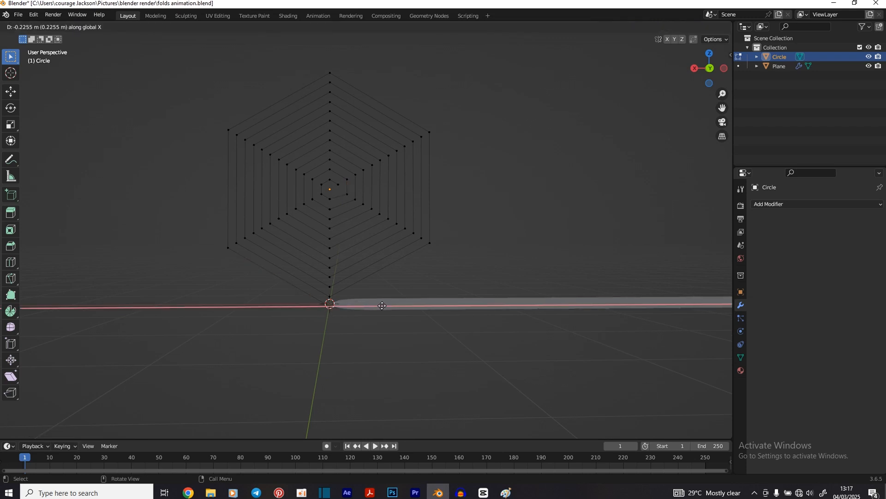
pyautogui.click(437, 307)
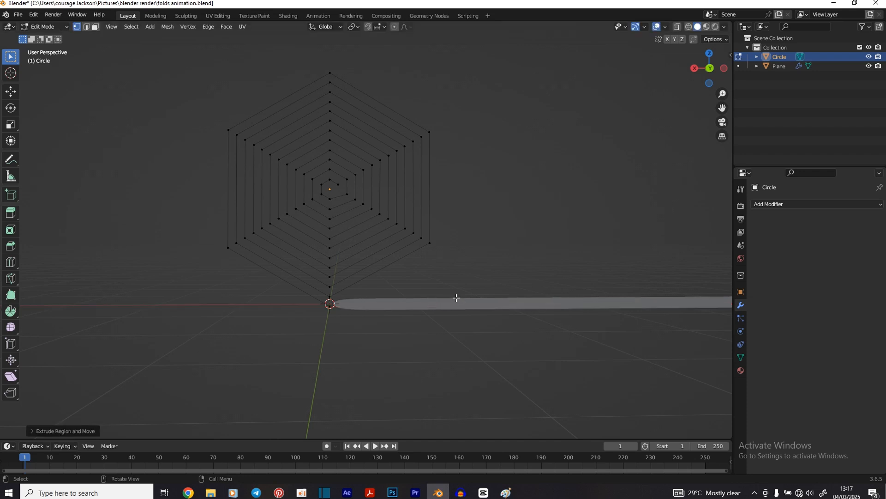
pyautogui.scroll(-3, 438, 295)
pyautogui.press('g')
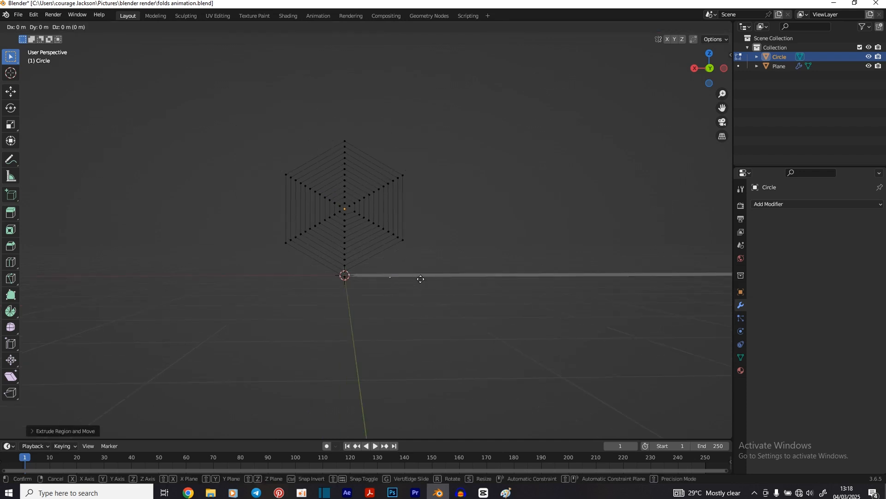
pyautogui.press('x')
pyautogui.click(435, 278)
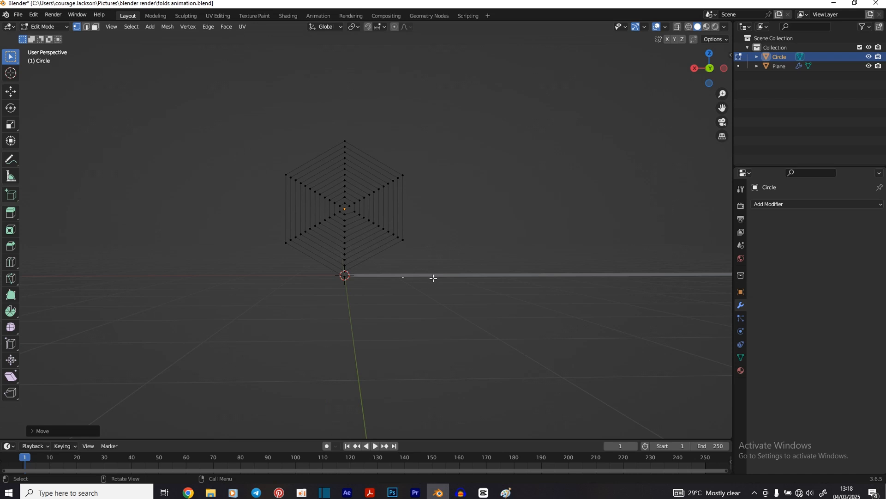
# Extrude the spiral's tail once more far toward negative X along the strip, and save the file.
pyautogui.press('g')
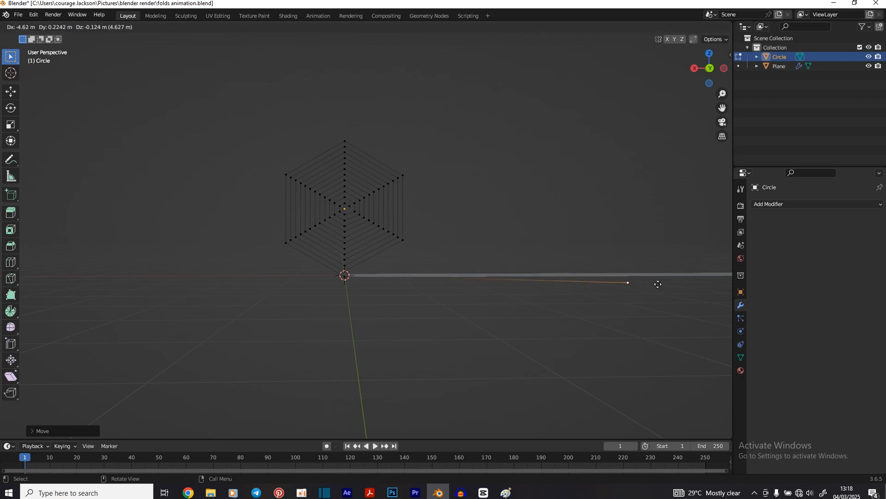
pyautogui.press('x')
pyautogui.click(713, 273)
pyautogui.scroll(-3, 447, 231)
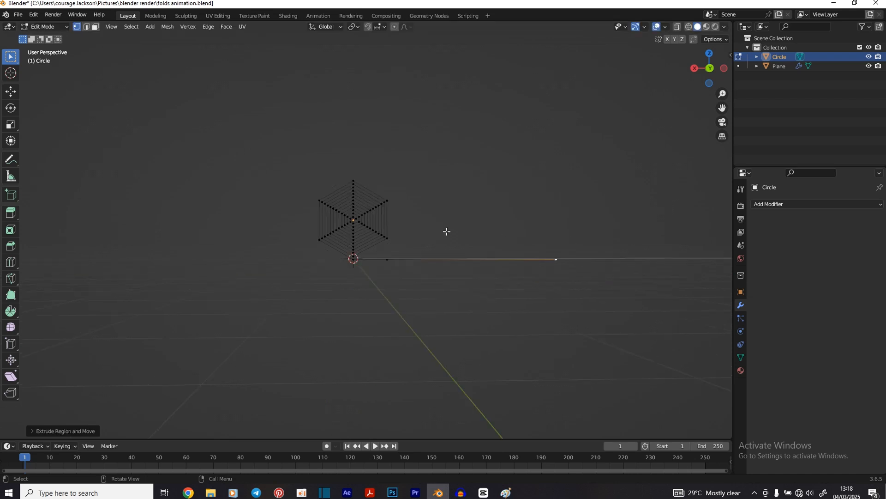
pyautogui.moveTo(446, 232); pyautogui.dragTo(463, 263, button='middle')
pyautogui.hotkey('ctrl', 's')
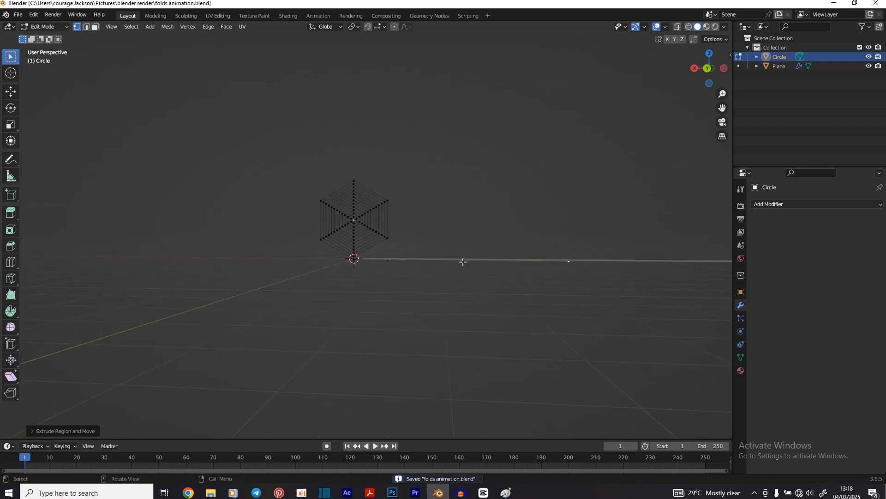
# Return to Object Mode and add a level 2 Subdivision modifier to the spiral.
pyautogui.moveTo(312, 252); pyautogui.dragTo(381, 243, button='middle')
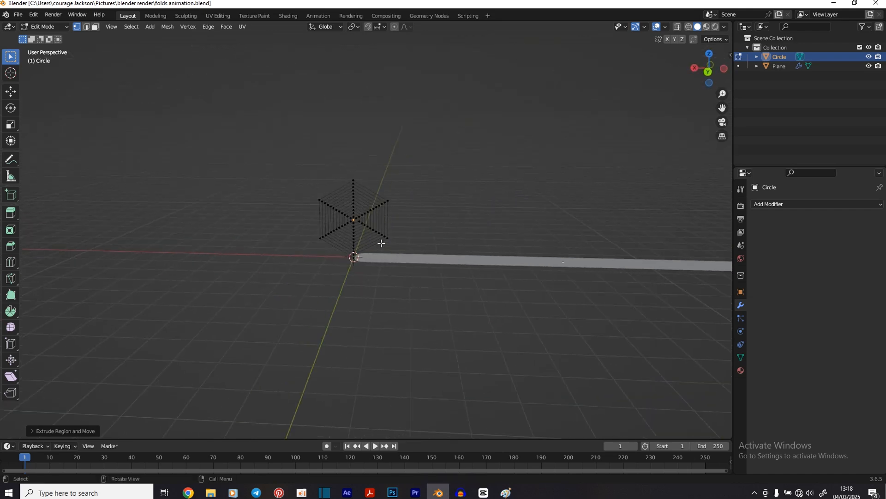
pyautogui.press('Tab')
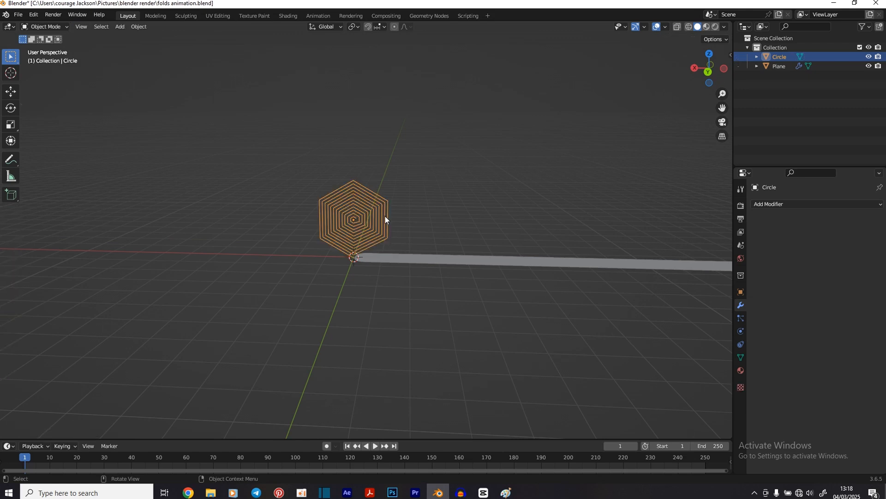
pyautogui.moveTo(309, 243); pyautogui.dragTo(408, 226, button='middle')
pyautogui.hotkey('ctrl', '2')
pyautogui.scroll(5, 408, 226)
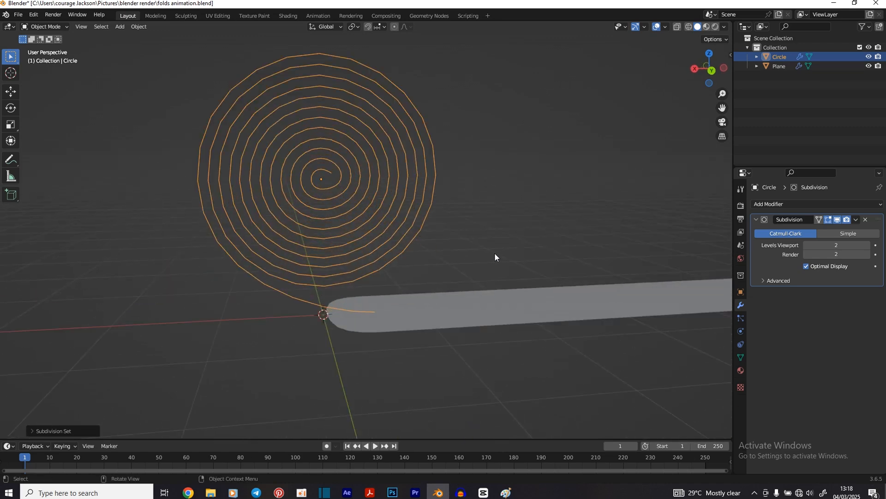
# Try a viewport level of 3 for the spiral's Subdivision modifier, and set it back to 2.
pyautogui.click(788, 204)
pyautogui.click(777, 203)
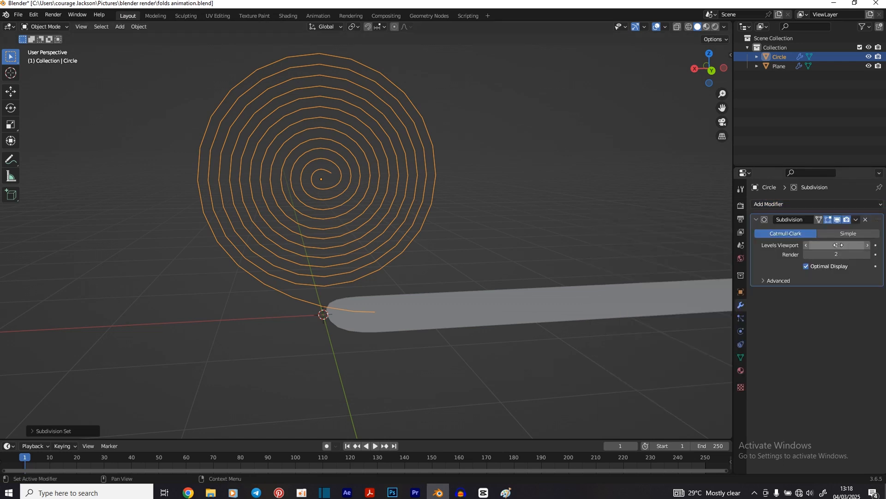
pyautogui.click(867, 245)
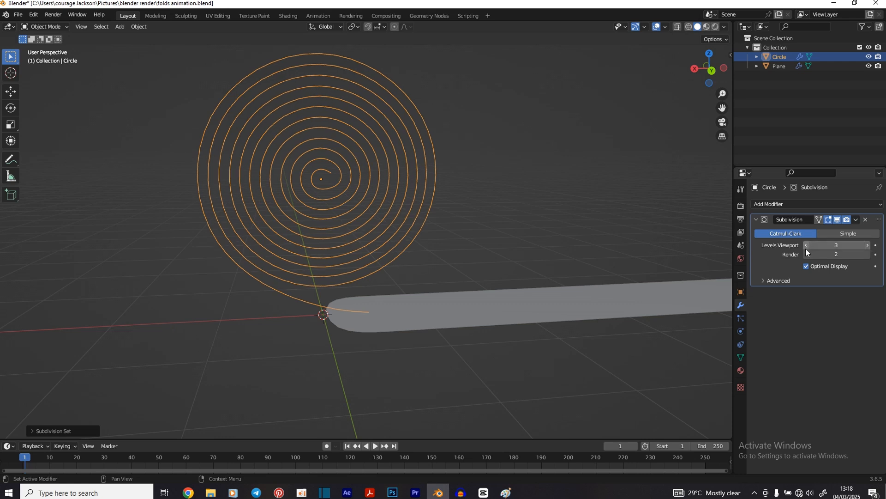
pyautogui.click(805, 247)
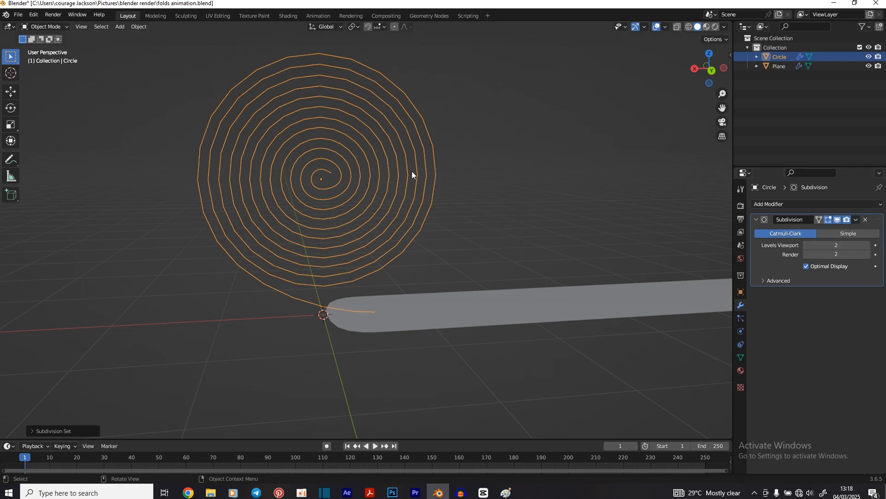
# Apply the spiral's Subdivision modifier and save the file.
pyautogui.hotkey('ctrl', 'a')
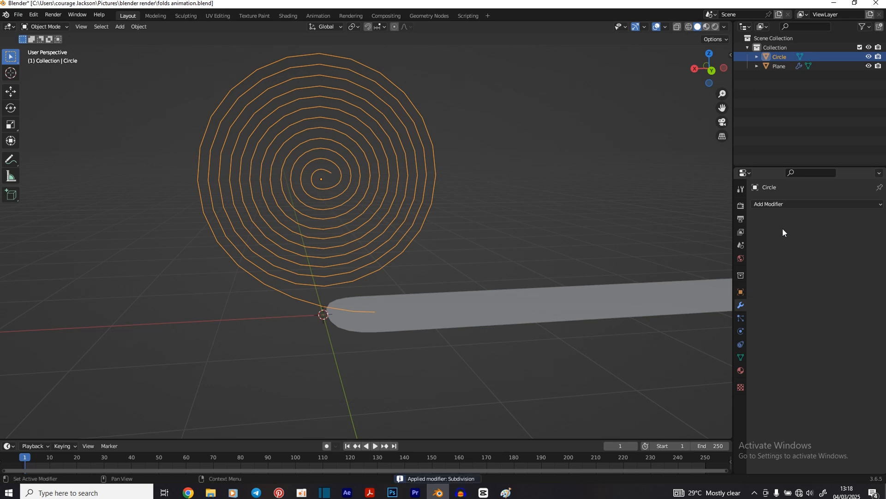
pyautogui.hotkey('ctrl', 's')
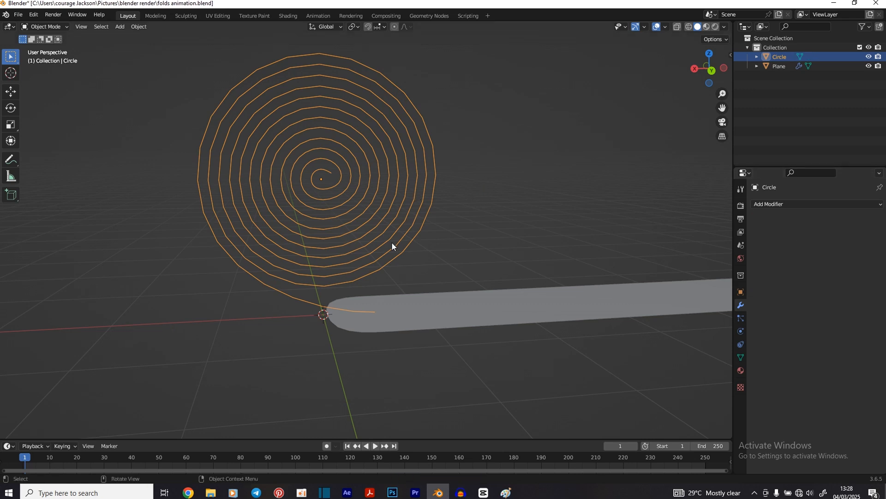
pyautogui.moveTo(391, 242); pyautogui.dragTo(356, 225, button='middle')
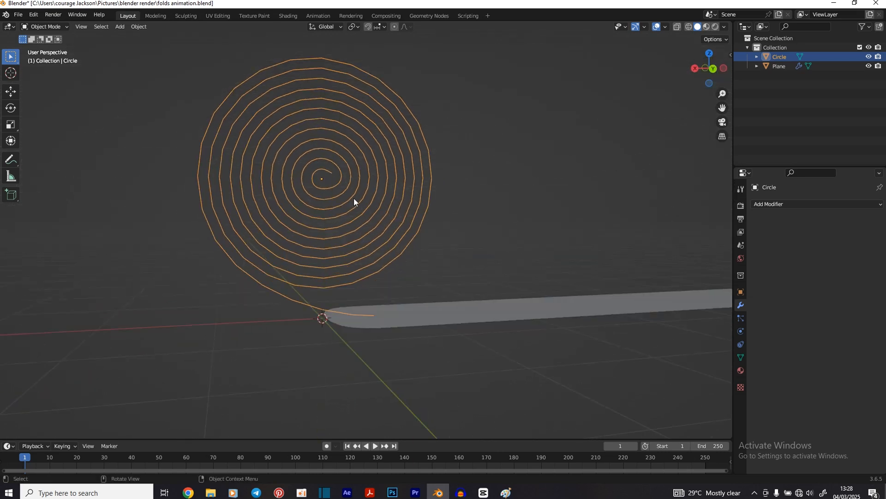
# Convert the spiral mesh to a curve object.
pyautogui.rightClick(365, 190)
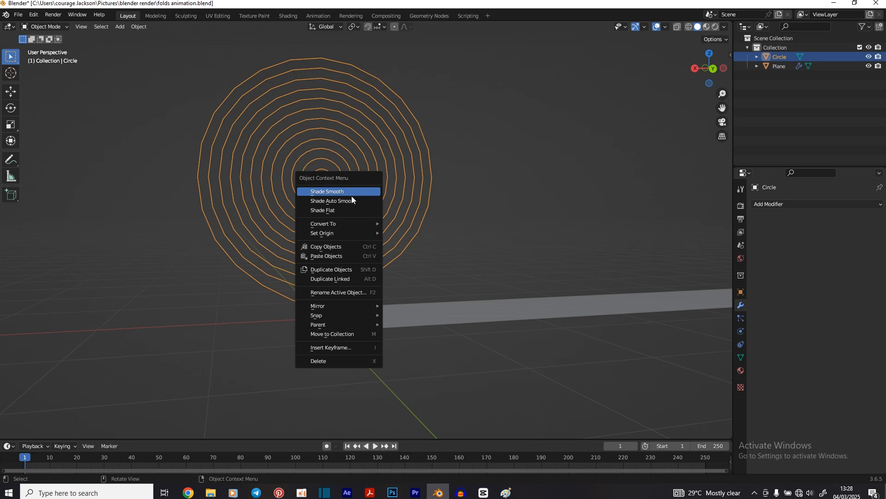
pyautogui.moveTo(340, 224)
pyautogui.rightClick(352, 179)
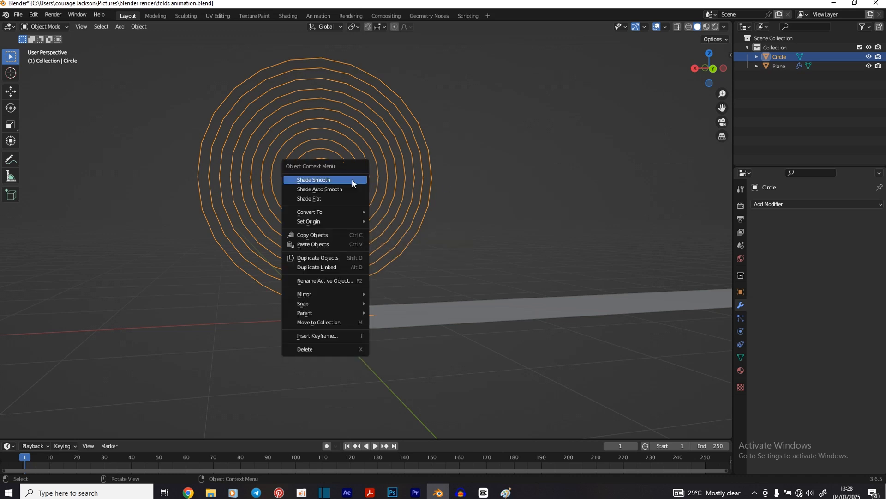
pyautogui.moveTo(323, 211)
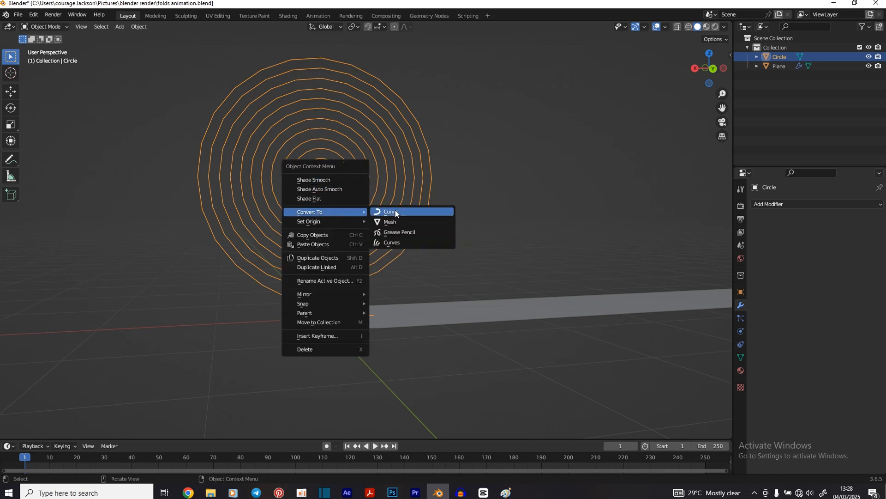
pyautogui.click(395, 213)
# Add a Curve modifier to the long strip and assign Circle as its curve object.
pyautogui.scroll(-4, 411, 212)
pyautogui.click(507, 269)
pyautogui.moveTo(510, 269); pyautogui.dragTo(555, 296, button='middle')
pyautogui.keyDown('shift'); pyautogui.moveTo(567, 257); pyautogui.dragTo(134, 357, button='middle'); pyautogui.keyUp('shift')
pyautogui.moveTo(362, 349); pyautogui.dragTo(401, 340, button='middle')
pyautogui.keyDown('shift'); pyautogui.moveTo(402, 315); pyautogui.dragTo(365, 237, button='middle'); pyautogui.keyUp('shift')
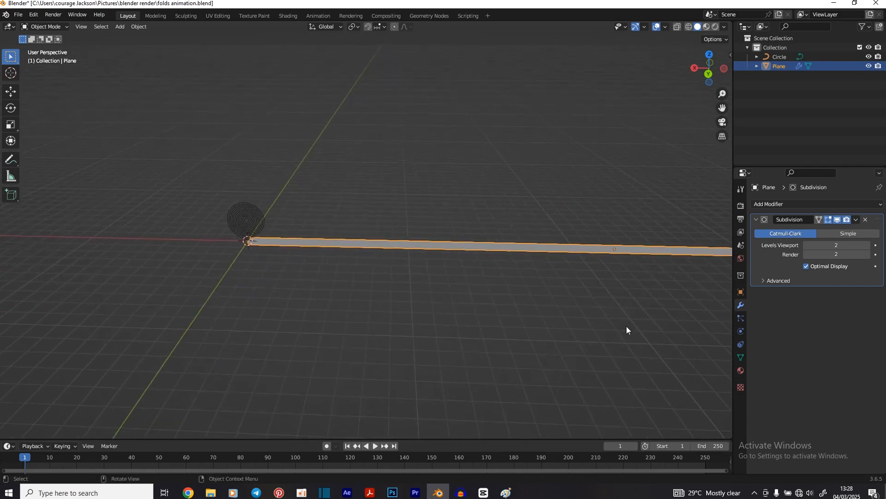
pyautogui.click(795, 204)
pyautogui.click(788, 206)
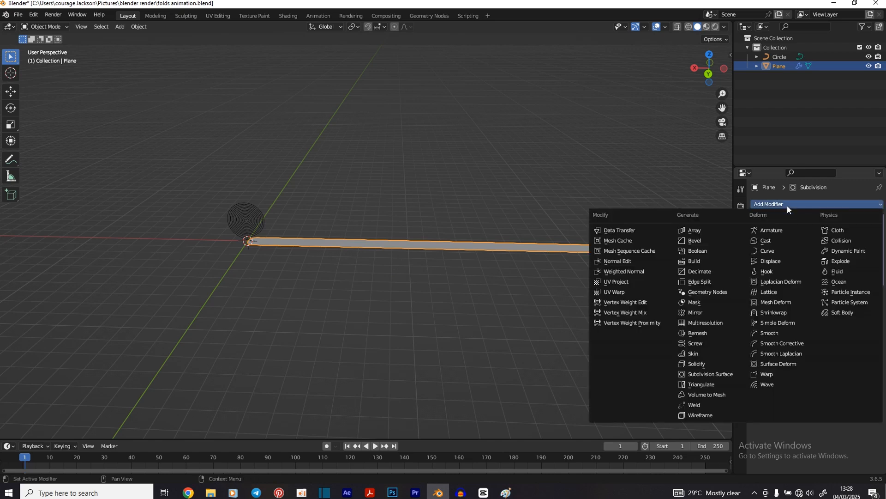
pyautogui.click(773, 250)
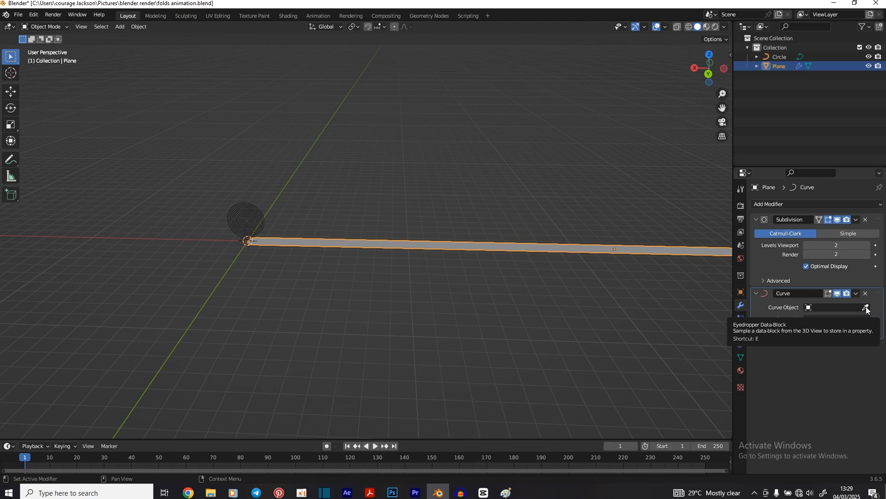
pyautogui.click(866, 308)
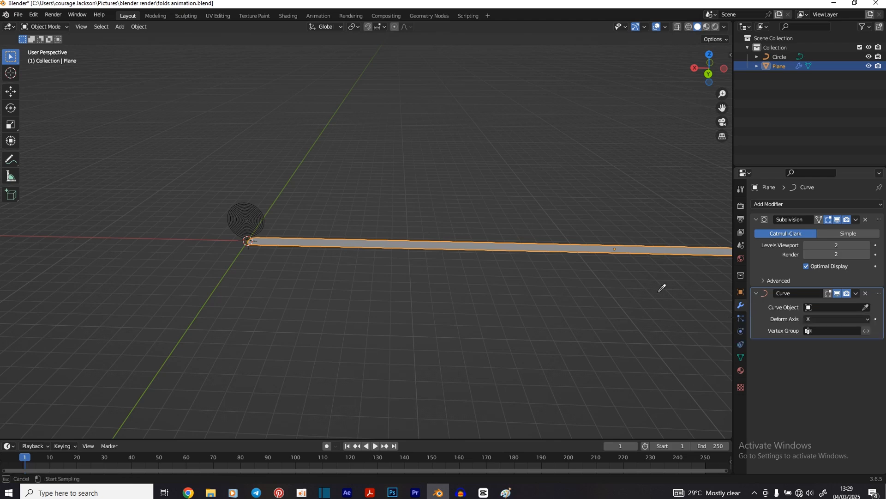
pyautogui.click(258, 220)
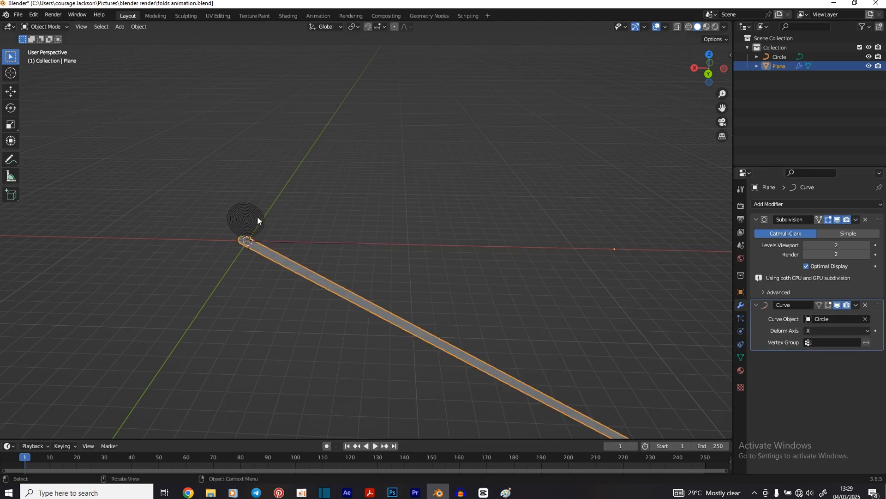
# Clear the Curve modifier's curve object and reassign Circle, repeating this once more.
pyautogui.click(866, 318)
pyautogui.click(841, 318)
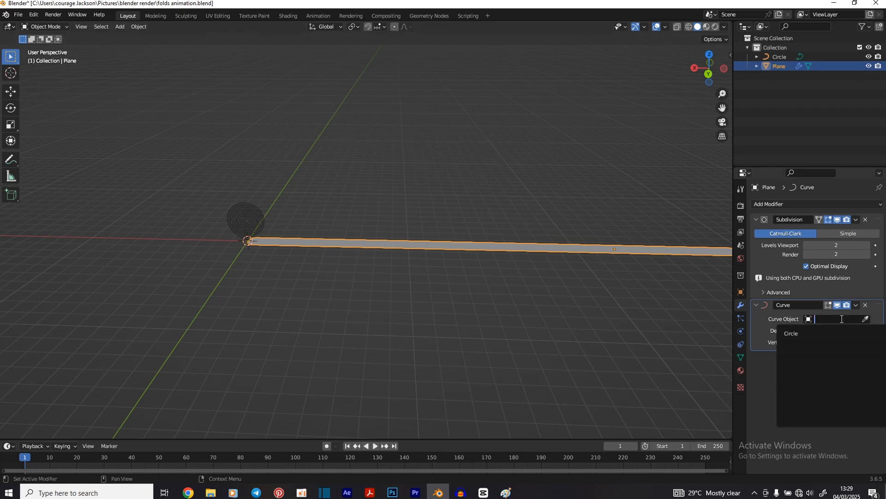
pyautogui.click(812, 333)
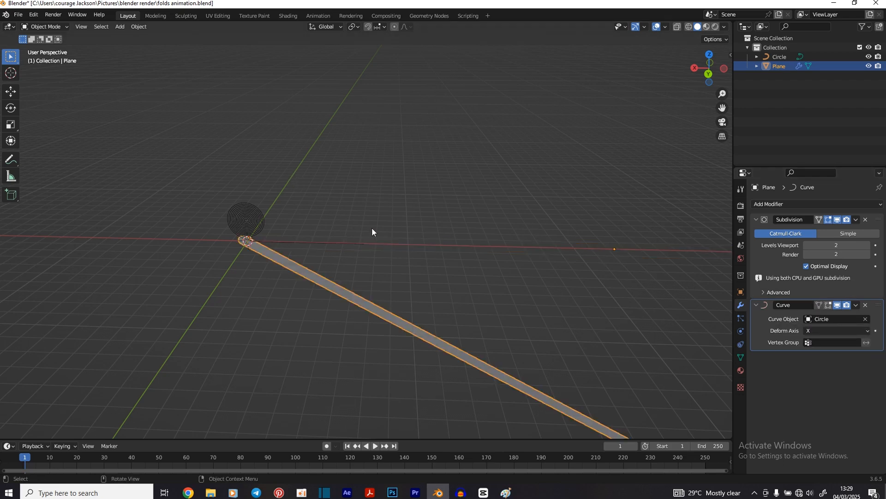
pyautogui.click(867, 319)
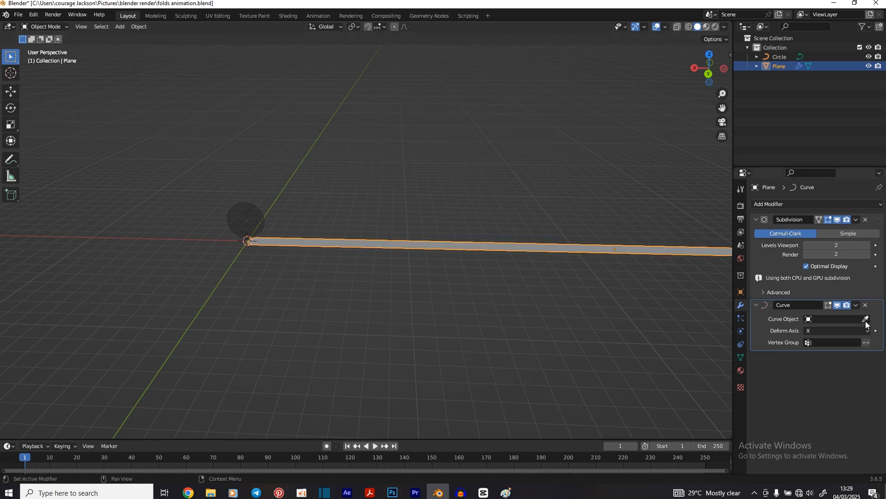
pyautogui.click(866, 319)
pyautogui.click(256, 206)
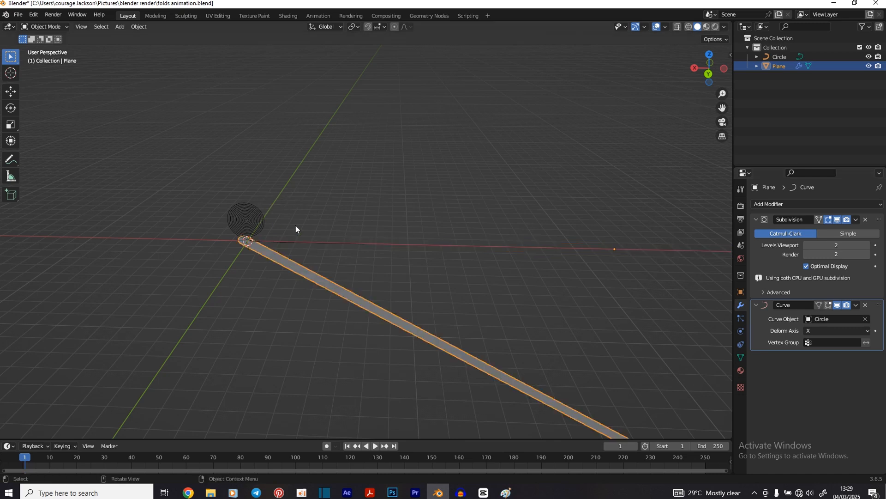
# Move the Curve modifier above the Subdivision modifier in the strip's modifier stack.
pyautogui.moveTo(498, 348); pyautogui.dragTo(208, 77, button='middle')
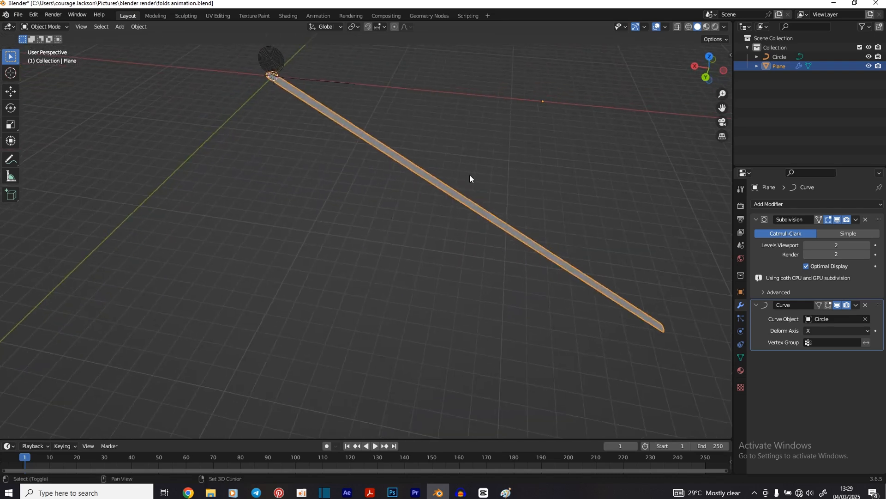
pyautogui.keyDown('shift'); pyautogui.moveTo(471, 180); pyautogui.dragTo(461, 224, button='middle'); pyautogui.keyUp('shift')
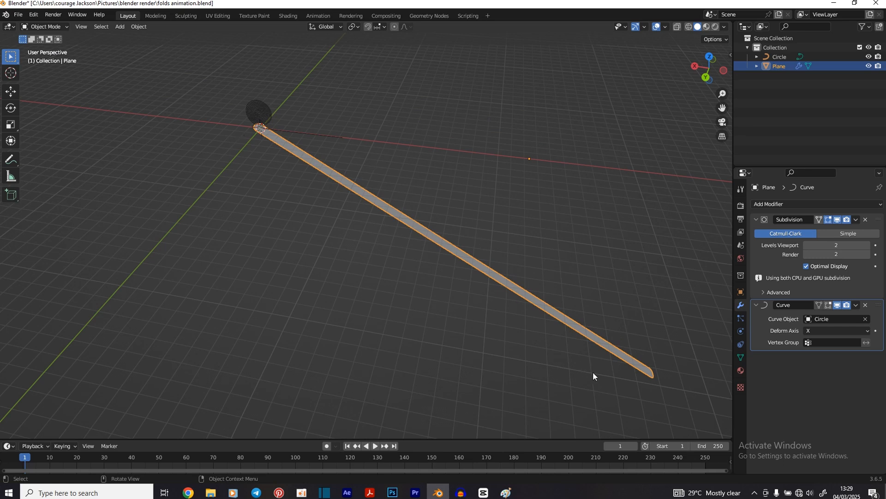
pyautogui.moveTo(593, 372); pyautogui.dragTo(469, 330, button='middle')
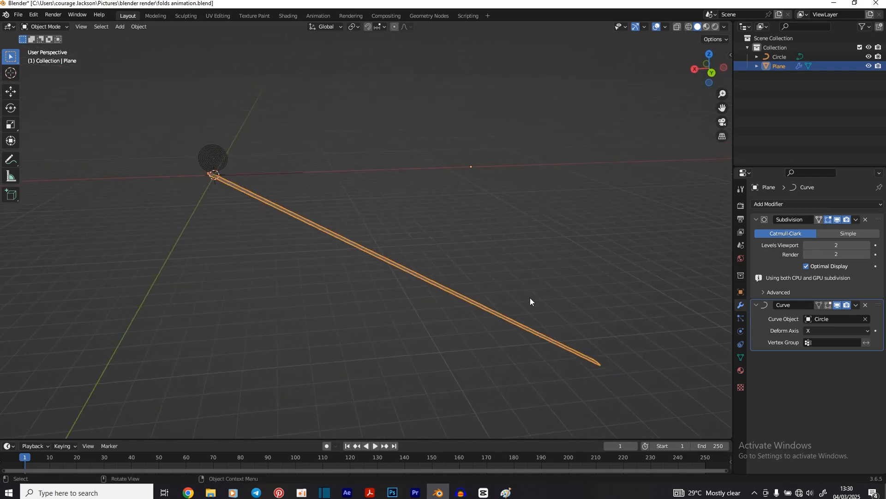
pyautogui.moveTo(879, 305); pyautogui.dragTo(873, 221)
# Select the spiral guide curve near the world origin.
pyautogui.moveTo(428, 271); pyautogui.dragTo(354, 303, button='middle')
pyautogui.moveTo(484, 372); pyautogui.dragTo(234, 237, button='middle')
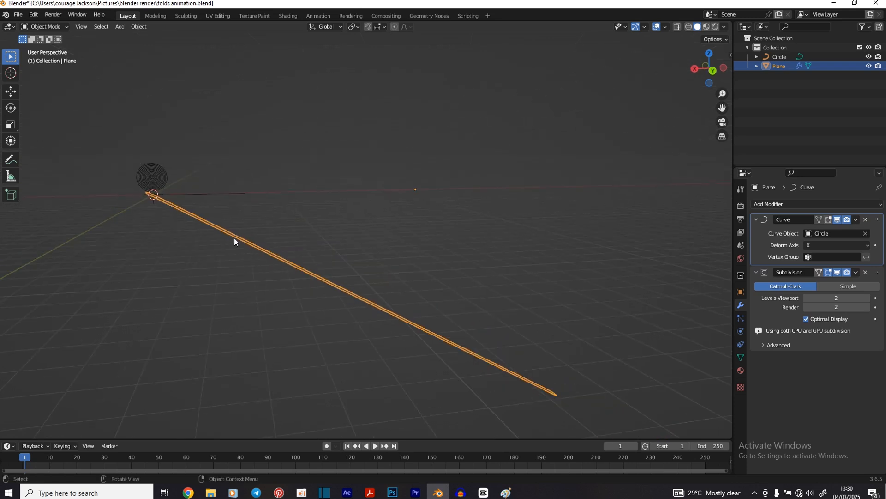
pyautogui.click(148, 182)
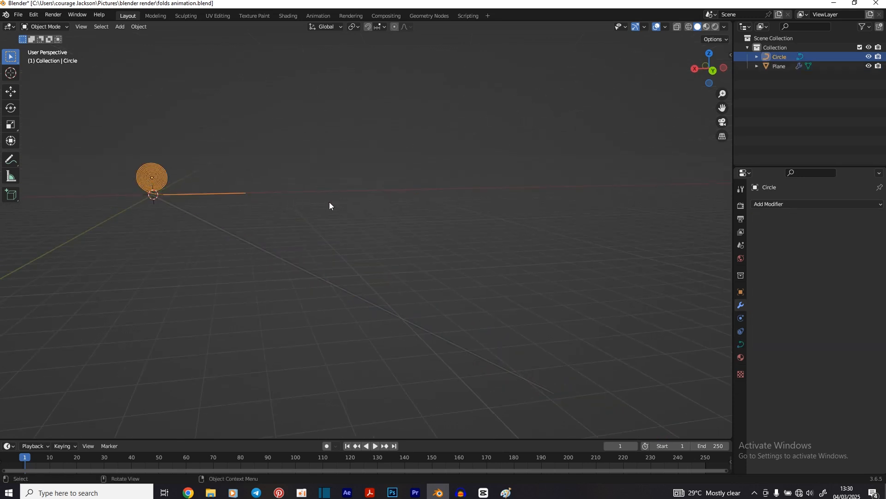
pyautogui.press('r')
pyautogui.press('x')
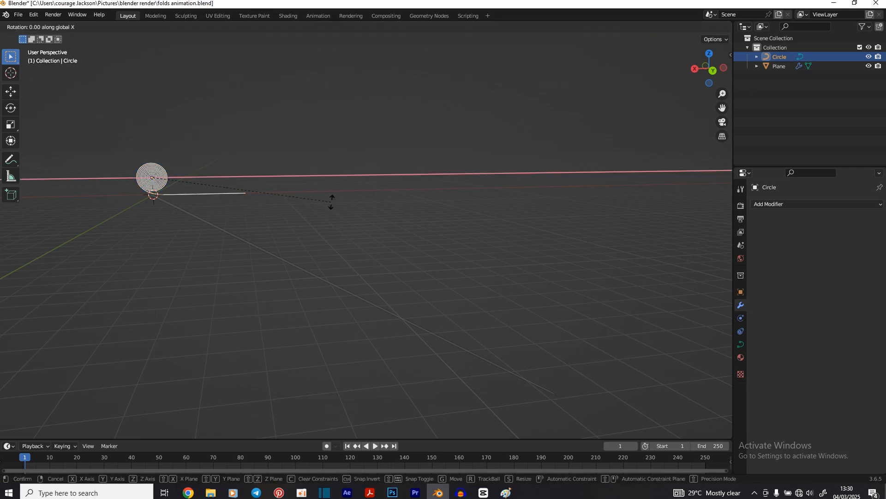
pyautogui.press('Escape')
# Move the spiral guide curve more than 32 m along the negative X axis.
pyautogui.press('g')
pyautogui.press('x')
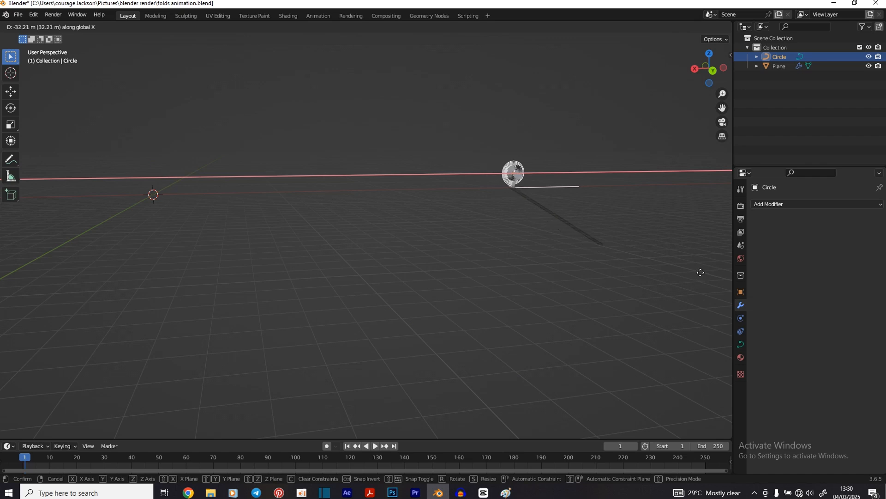
pyautogui.click(97, 289)
pyautogui.keyDown('shift'); pyautogui.moveTo(101, 289); pyautogui.dragTo(343, 355, button='middle'); pyautogui.keyUp('shift')
pyautogui.keyDown('ctrl'); pyautogui.moveTo(329, 297); pyautogui.dragTo(283, 76, button='middle'); pyautogui.keyUp('ctrl')
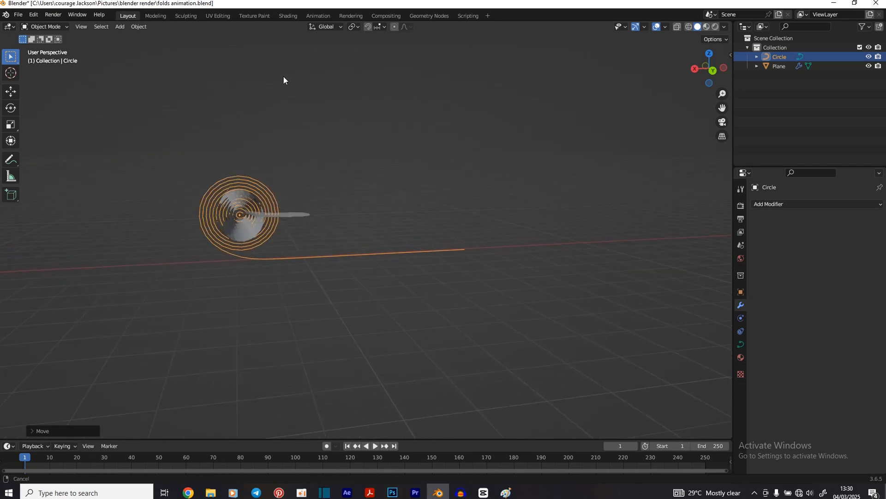
# Shift the spiral further along the negative X axis in two consecutive moves.
pyautogui.press('g')
pyautogui.press('y')
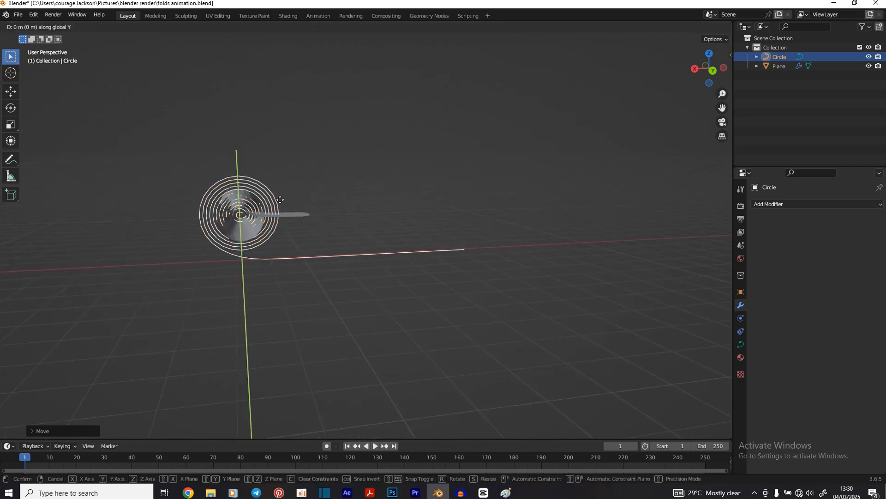
pyautogui.press('x')
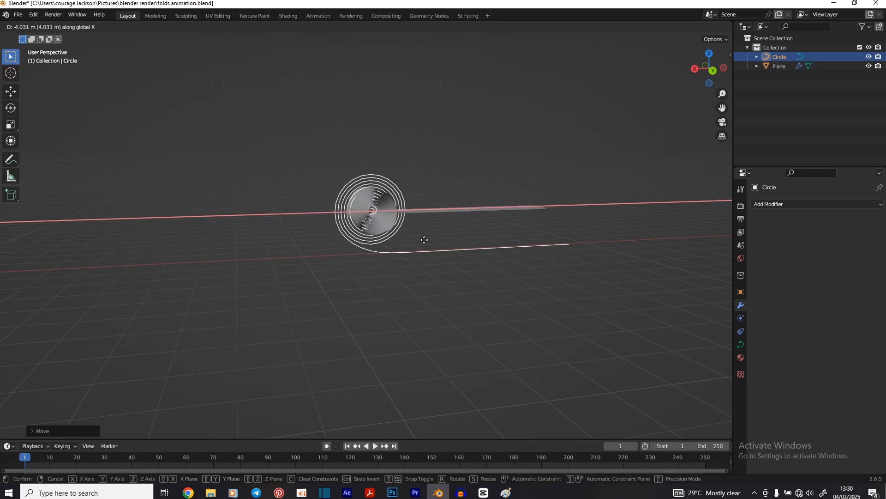
pyautogui.click(499, 255)
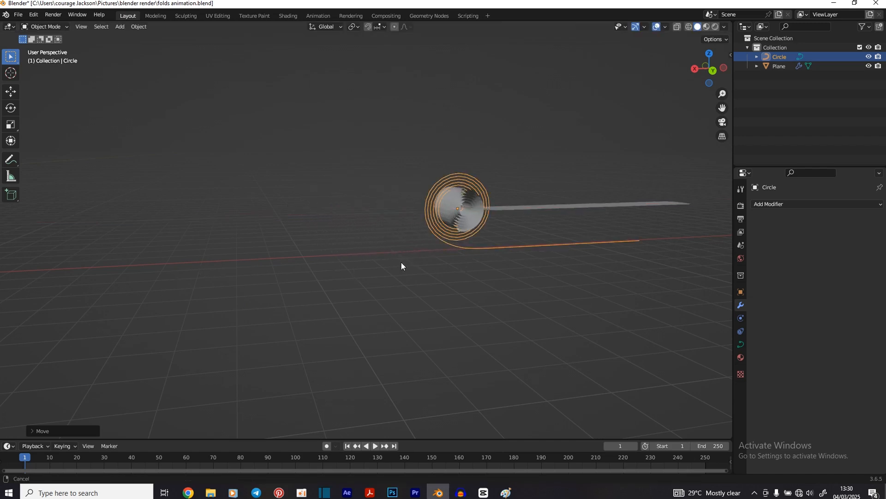
pyautogui.press('g')
pyautogui.press('x')
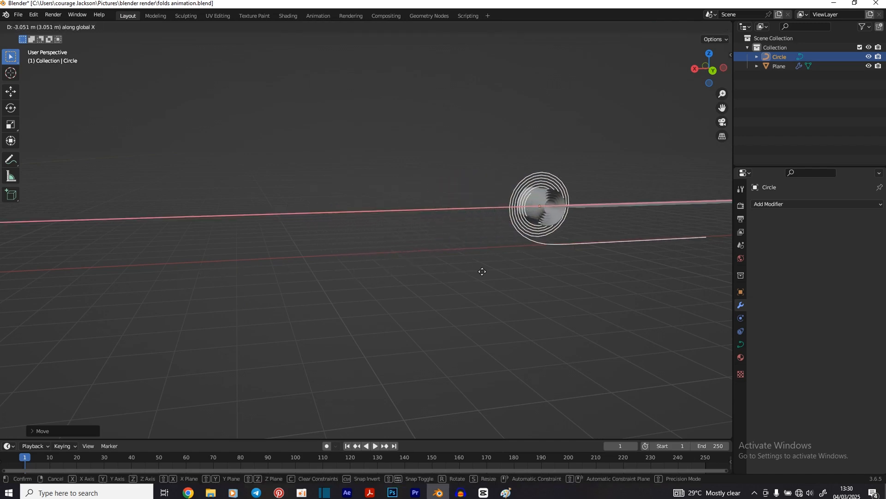
pyautogui.click(600, 270)
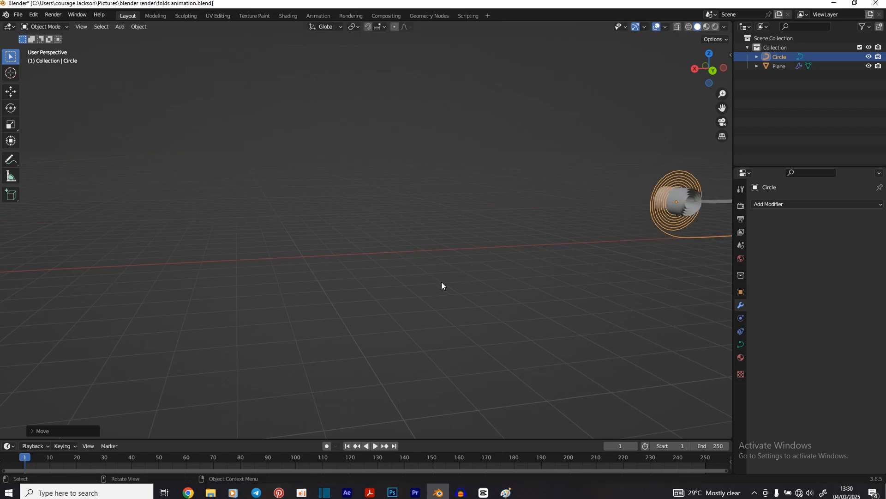
pyautogui.keyDown('ctrl'); pyautogui.moveTo(441, 282); pyautogui.dragTo(2, 416, button='middle'); pyautogui.keyUp('ctrl')
pyautogui.press('g')
pyautogui.press('y')
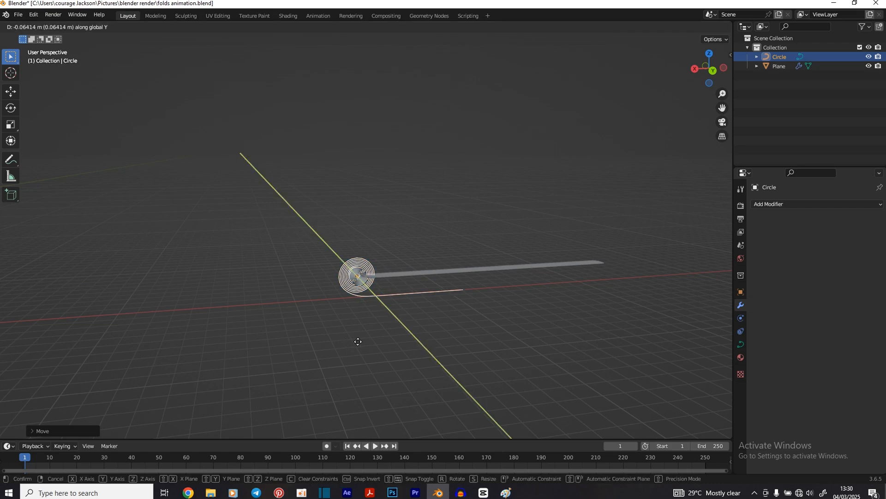
pyautogui.press('Escape')
# Slide the spiral along negative X twice more until the strip starts beside the spiral's straight tail, clear of the coil.
pyautogui.press('g')
pyautogui.press('x')
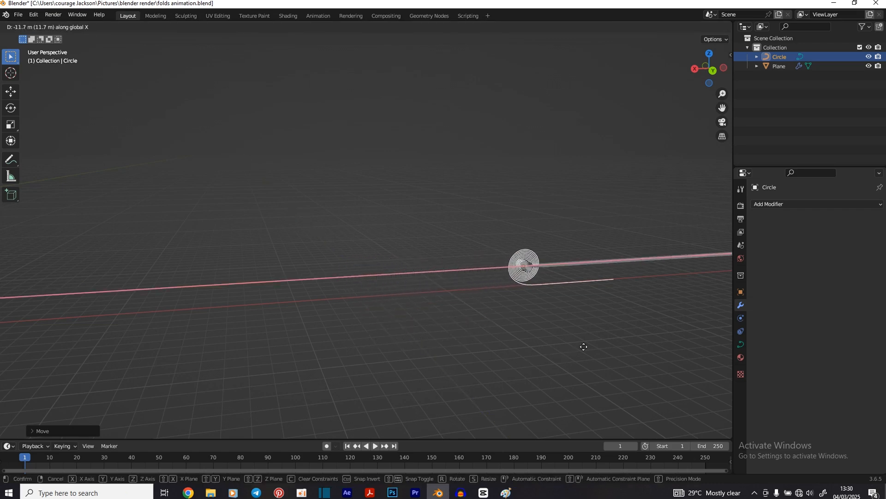
pyautogui.click(731, 341)
pyautogui.keyDown('shift'); pyautogui.moveTo(619, 322); pyautogui.dragTo(463, 130, button='middle'); pyautogui.keyUp('shift')
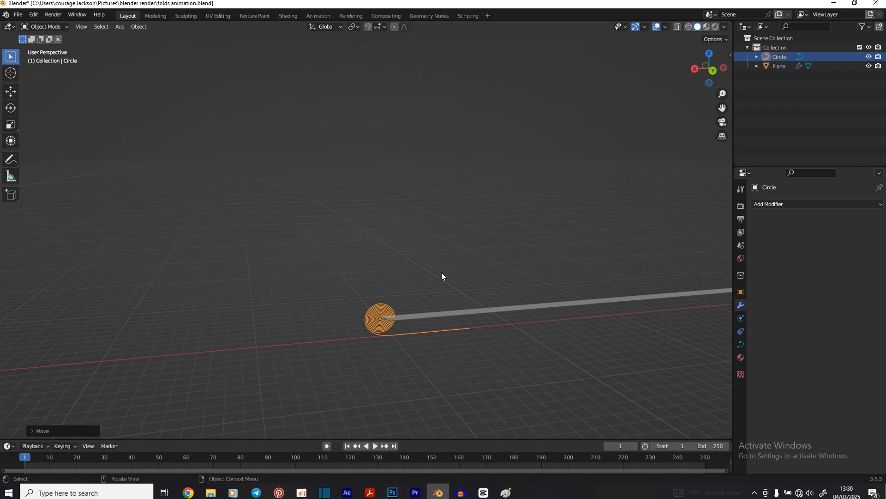
pyautogui.press('g')
pyautogui.press('y')
pyautogui.press('x')
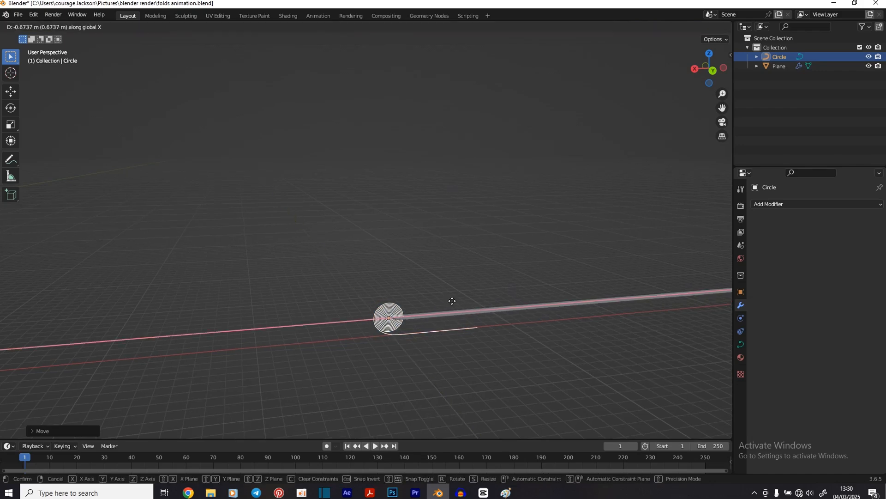
pyautogui.click(517, 308)
pyautogui.keyDown('shift'); pyautogui.moveTo(356, 268); pyautogui.dragTo(485, 257, button='middle'); pyautogui.keyUp('shift')
# Move the strip about 1.34 m along Z so it sits level with the spiral's straight tail.
pyautogui.click(481, 260)
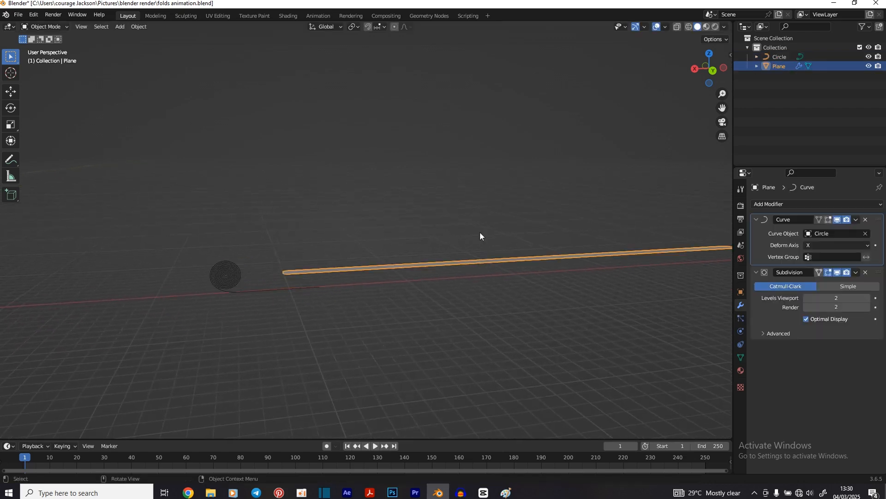
pyautogui.press('g')
pyautogui.press('z')
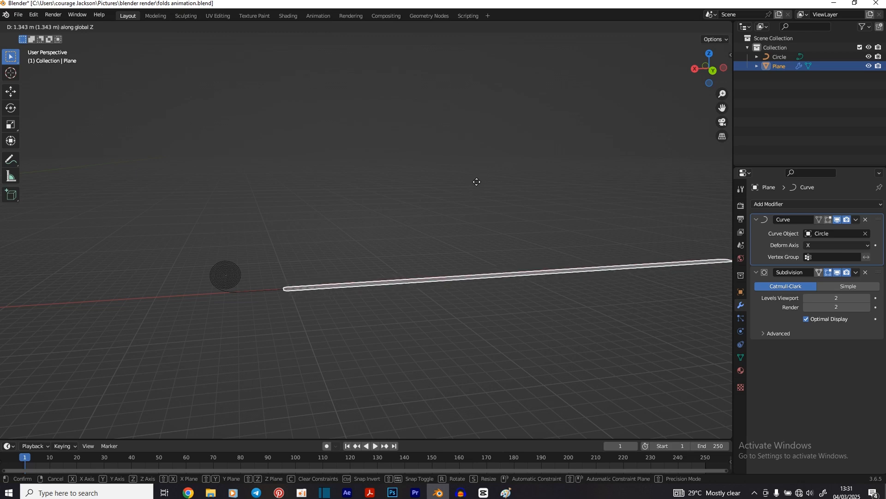
pyautogui.click(477, 181)
# Add the spiral to the selection and move it together with the strip along X back near the world origin.
pyautogui.moveTo(477, 301); pyautogui.dragTo(409, 259, button='middle')
pyautogui.keyDown('shift'); pyautogui.click(411, 225); pyautogui.keyUp('shift')
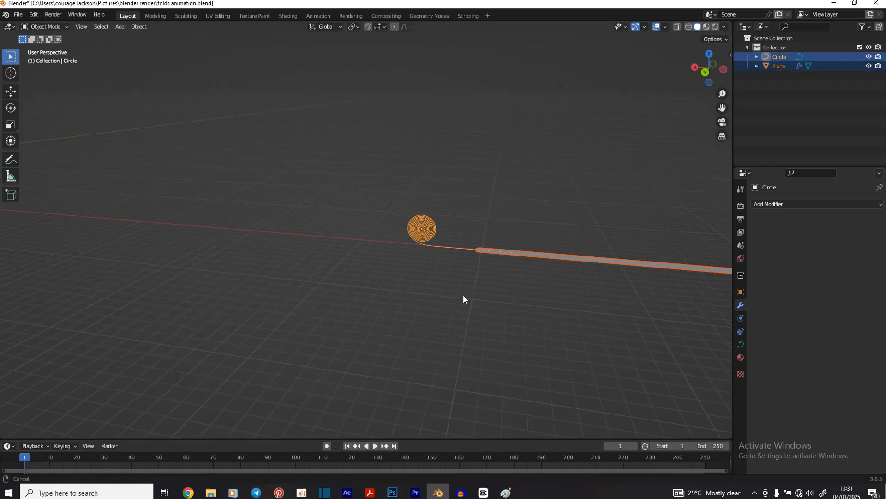
pyautogui.scroll(-4, 477, 303)
pyautogui.moveTo(383, 285); pyautogui.dragTo(546, 273, button='middle')
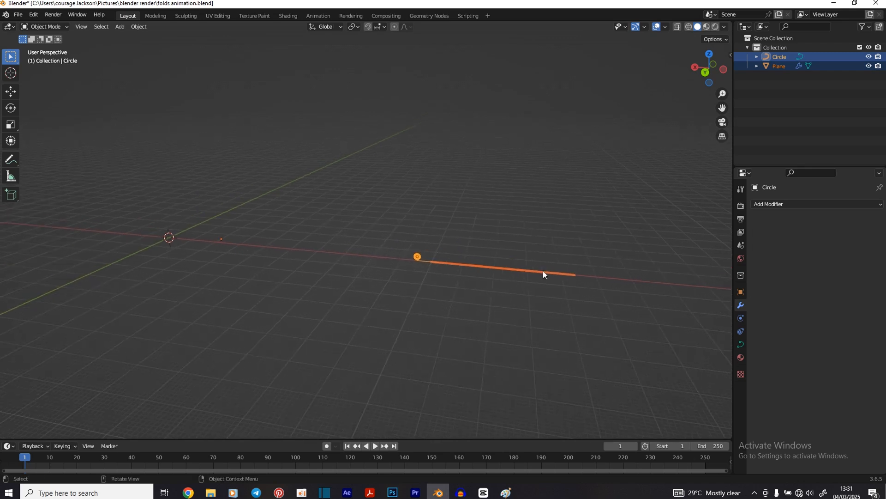
pyautogui.press('g')
pyautogui.press('x')
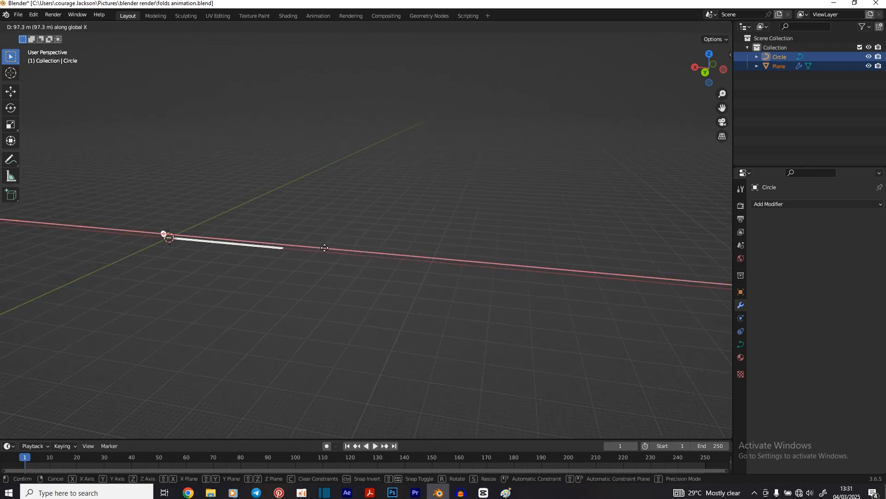
pyautogui.click(192, 258)
pyautogui.keyDown('shift'); pyautogui.moveTo(192, 259); pyautogui.dragTo(427, 292, button='middle'); pyautogui.keyUp('shift')
# Nudge the spiral and strip together along X until the coil sits directly above the world origin.
pyautogui.scroll(5, 428, 292)
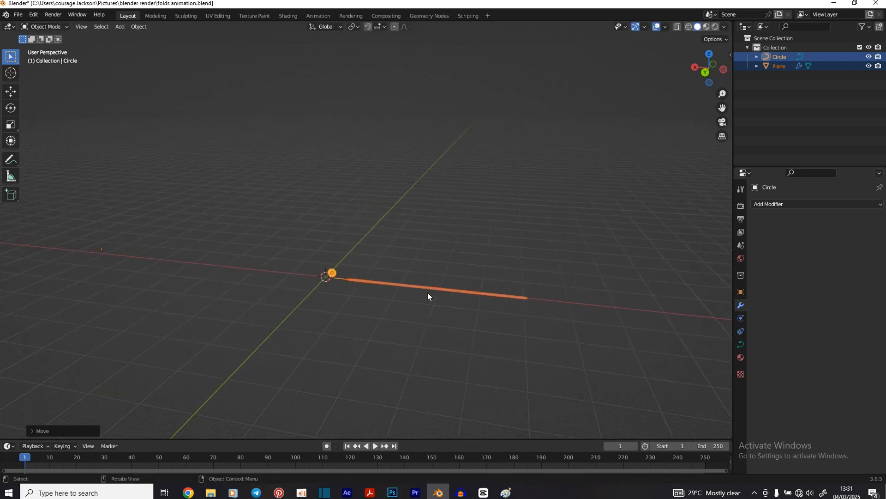
pyautogui.moveTo(321, 220); pyautogui.dragTo(354, 234, button='middle')
pyautogui.scroll(3, 354, 235)
pyautogui.keyDown('shift'); pyautogui.moveTo(407, 182); pyautogui.dragTo(439, 234, button='middle'); pyautogui.keyUp('shift')
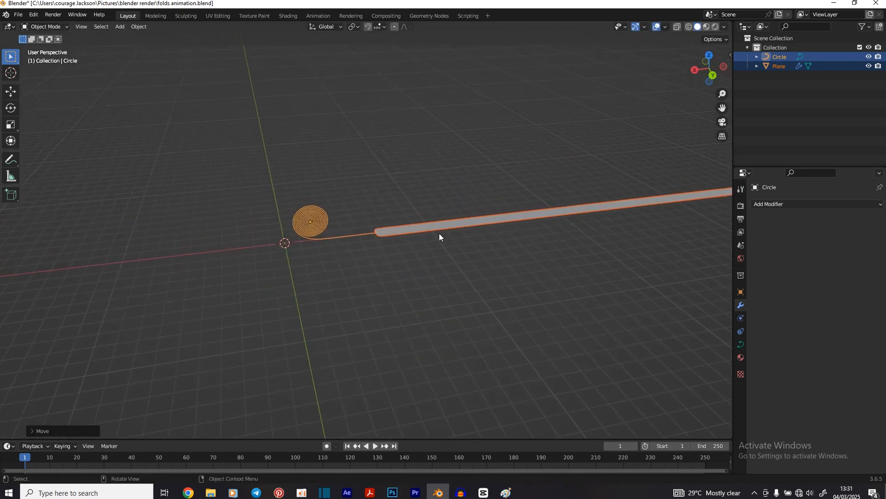
pyautogui.press('g')
pyautogui.press('x')
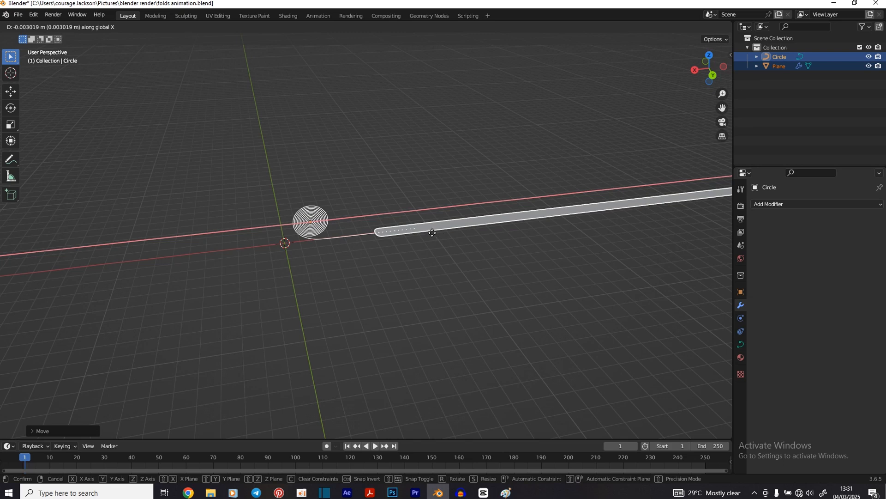
pyautogui.click(396, 248)
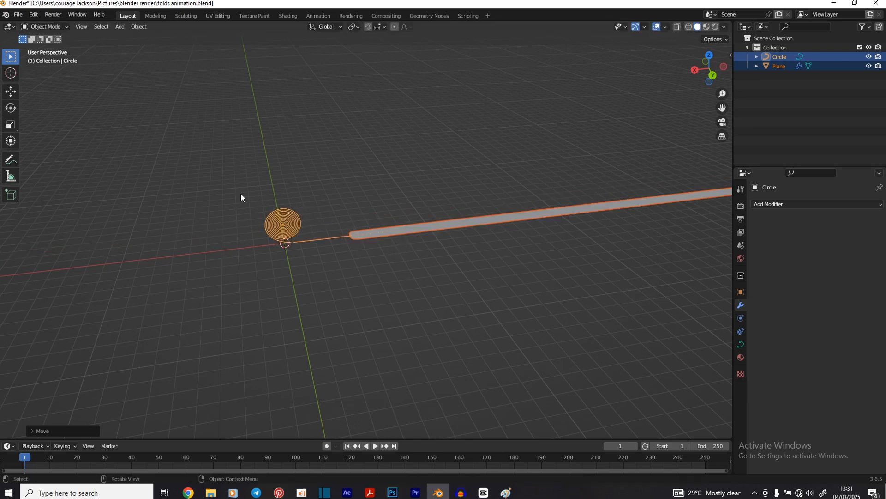
# Select only the spiral and move it along positive X so the strip starts winding around the coil.
pyautogui.click(267, 219)
pyautogui.moveTo(348, 283); pyautogui.dragTo(371, 302, button='middle')
pyautogui.scroll(4, 387, 264)
pyautogui.press('g')
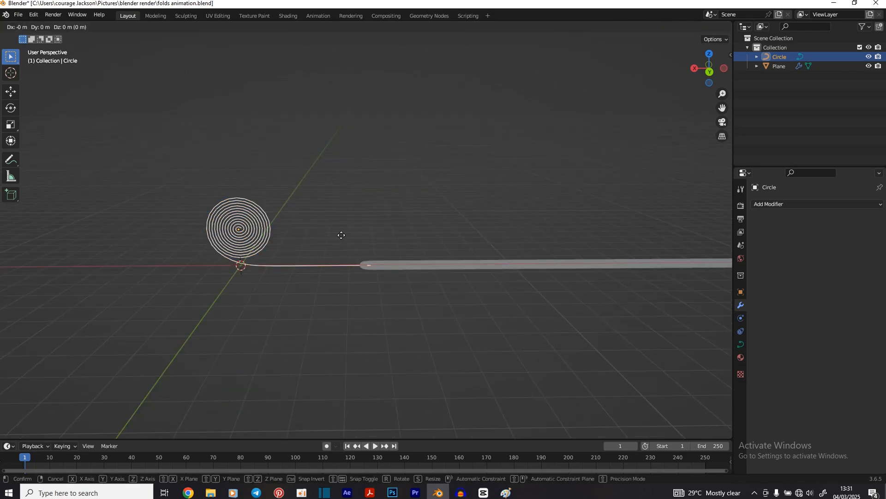
pyautogui.press('z')
pyautogui.press('y')
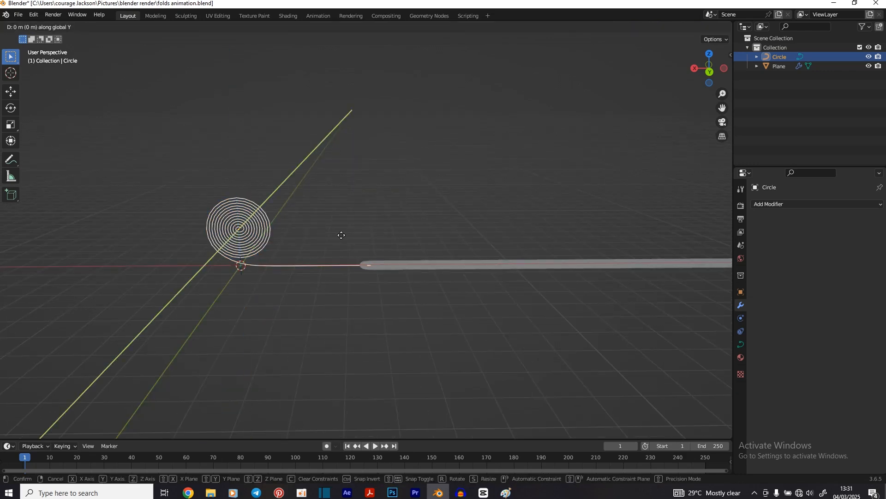
pyautogui.press('x')
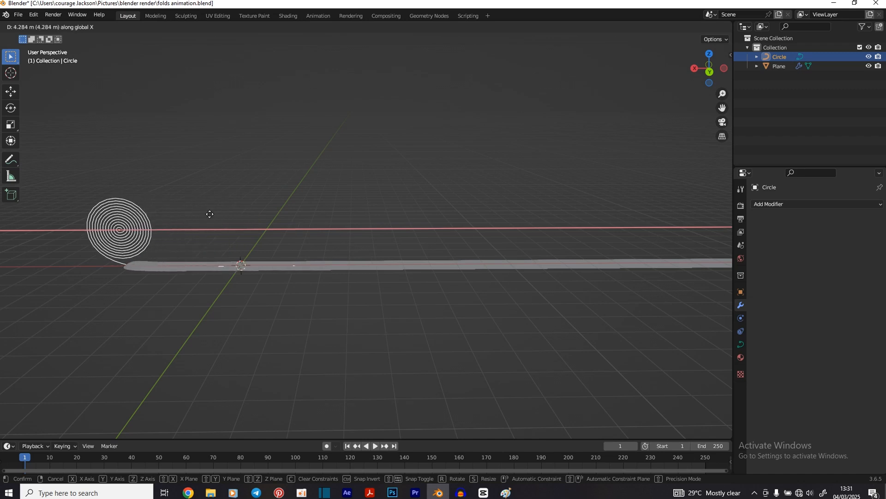
pyautogui.click(98, 200)
pyautogui.moveTo(98, 201); pyautogui.dragTo(494, 297, button='middle')
pyautogui.press('g')
pyautogui.press('x')
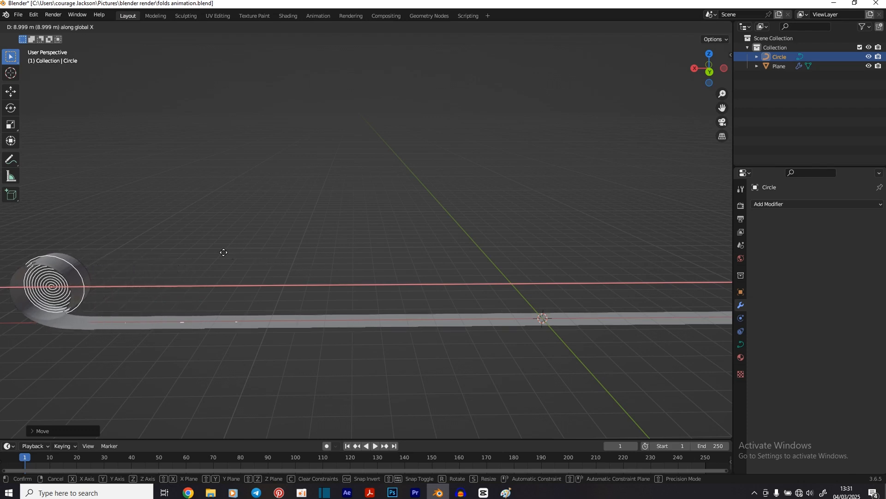
pyautogui.press('Escape')
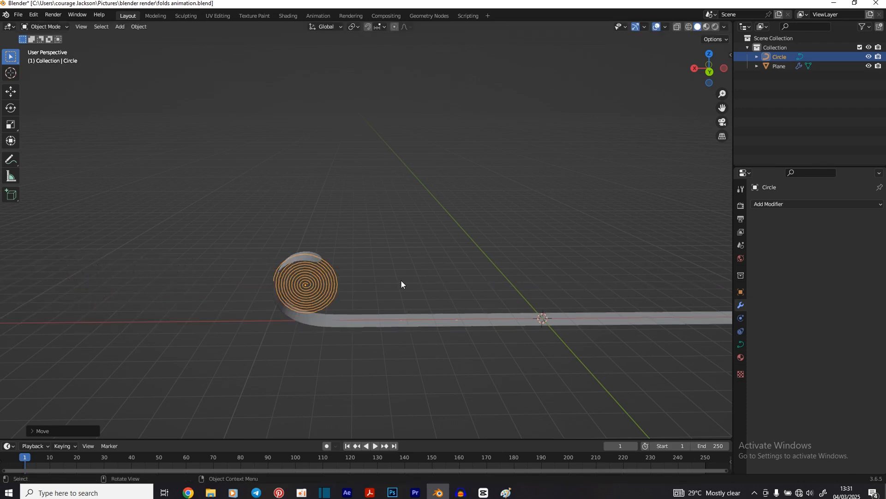
# Move the spiral back along negative X until the strip lies flat and starts at the world origin.
pyautogui.press('g')
pyautogui.press('x')
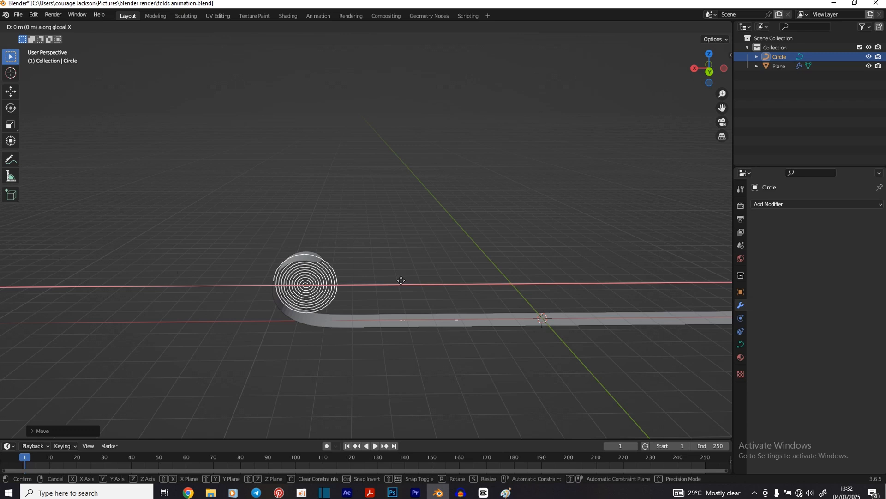
pyautogui.click(579, 301)
pyautogui.moveTo(580, 301); pyautogui.dragTo(403, 348, button='middle')
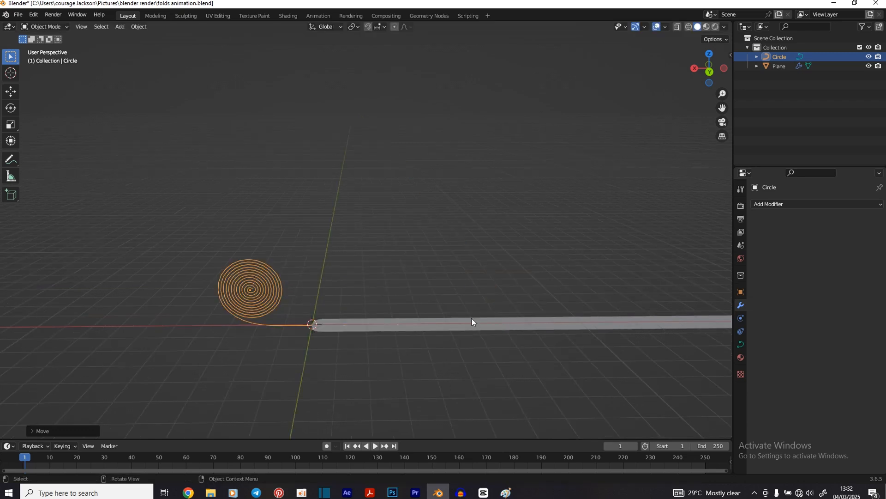
pyautogui.moveTo(320, 337); pyautogui.dragTo(472, 329, button='middle')
pyautogui.press('g')
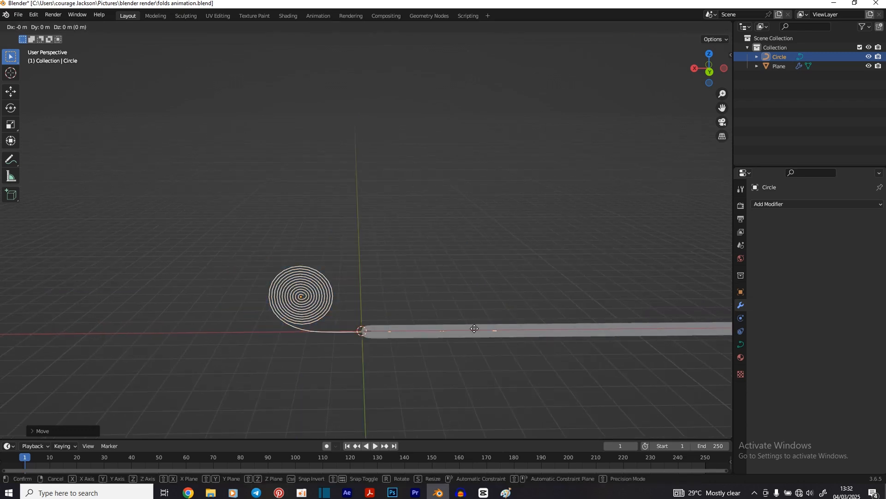
pyautogui.press('z')
pyautogui.press('Escape')
# Move the spiral along positive X from the flat position so the strip rolls up around the coil.
pyautogui.press('g')
pyautogui.press('x')
pyautogui.click(124, 303)
pyautogui.keyDown('shift'); pyautogui.moveTo(125, 303); pyautogui.dragTo(576, 308, button='middle'); pyautogui.keyUp('shift')
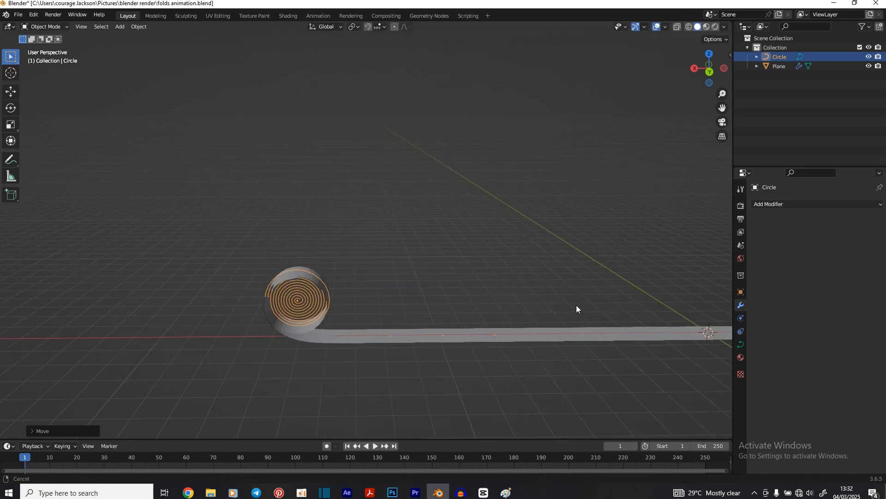
# Move the spiral further along positive X in two moves to wind more of the strip into the roll.
pyautogui.press('g')
pyautogui.press('x')
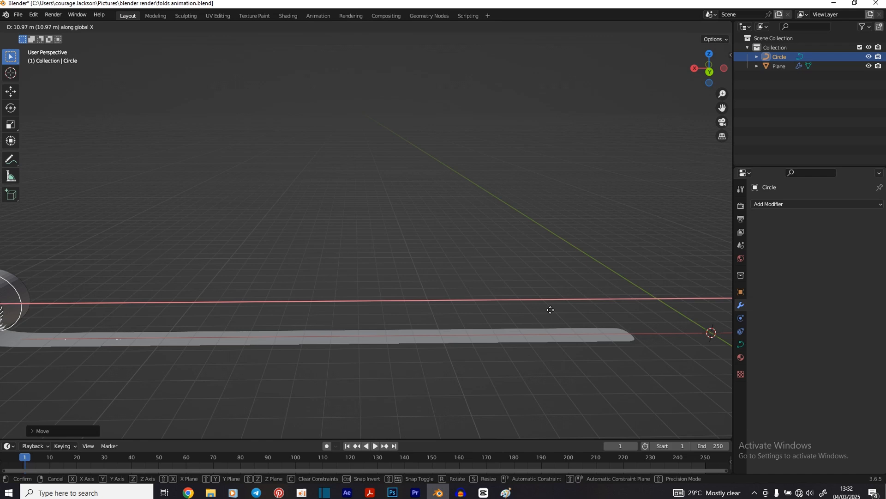
pyautogui.click(550, 309)
pyautogui.keyDown('shift'); pyautogui.moveTo(92, 282); pyautogui.dragTo(541, 318, button='middle'); pyautogui.keyUp('shift')
pyautogui.press('g')
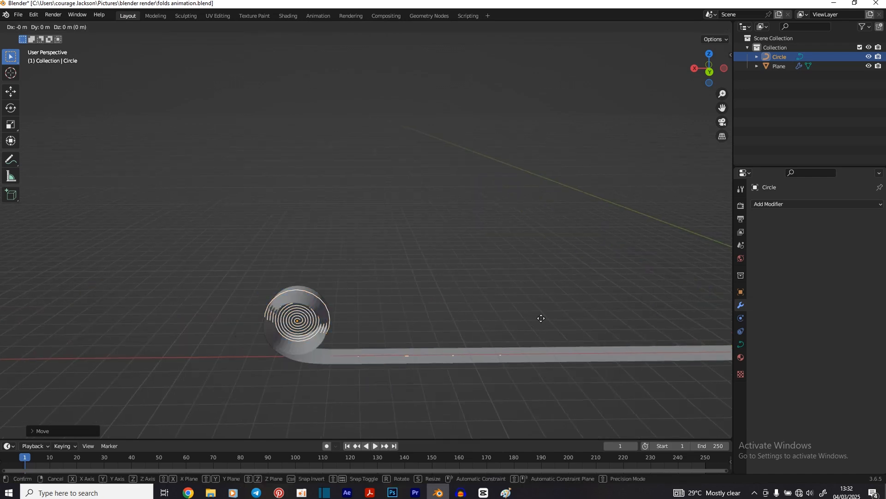
pyautogui.click(286, 305)
pyautogui.keyDown('shift'); pyautogui.moveTo(285, 305); pyautogui.dragTo(510, 306, button='middle'); pyautogui.keyUp('shift')
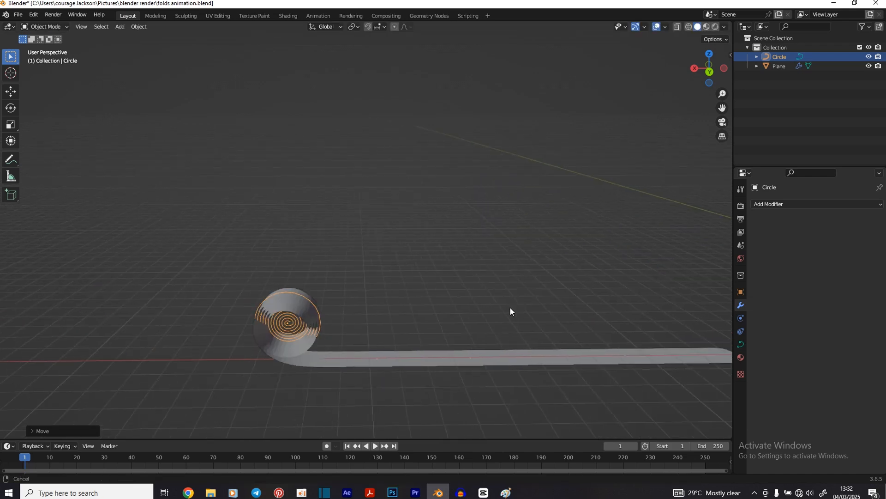
# Move the spiral along positive X in two moves until only a short tail of the strip remains unrolled.
pyautogui.scroll(2, 376, 331)
pyautogui.keyDown('shift'); pyautogui.moveTo(367, 353); pyautogui.dragTo(541, 247, button='middle'); pyautogui.keyUp('shift')
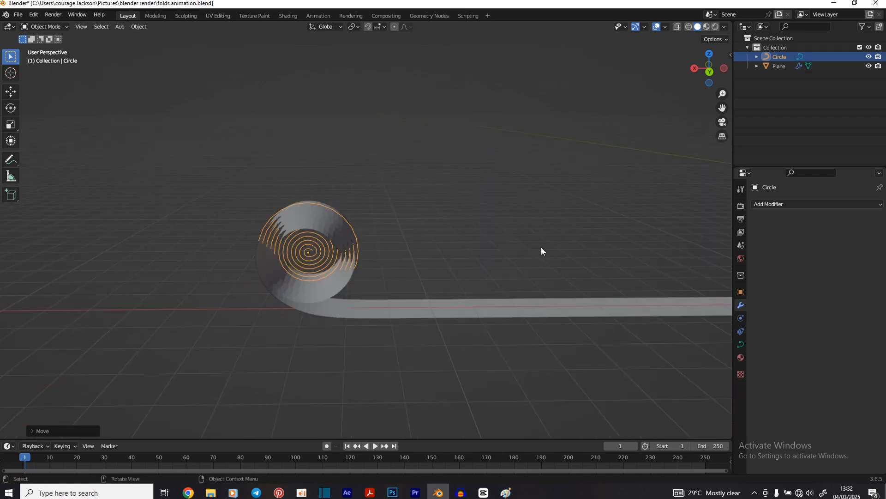
pyautogui.press('g')
pyautogui.press('x')
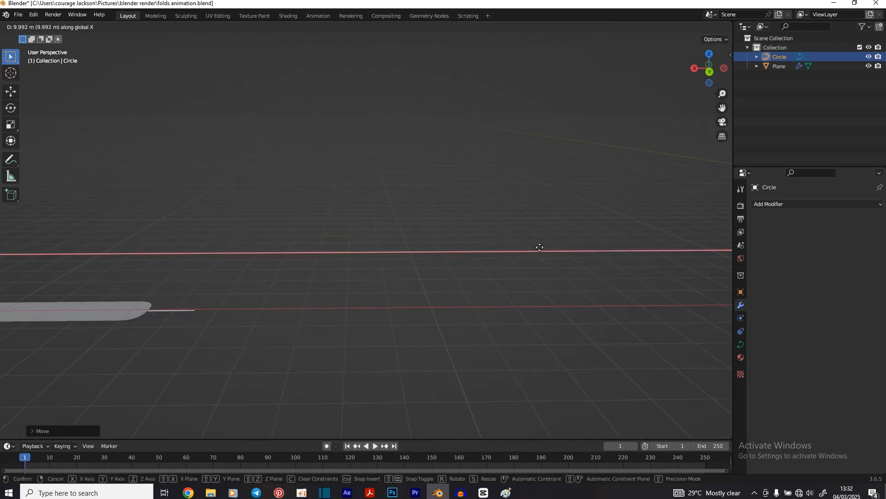
pyautogui.click(96, 212)
pyautogui.keyDown('shift'); pyautogui.moveTo(138, 254); pyautogui.dragTo(329, 249, button='middle'); pyautogui.keyUp('shift')
pyautogui.keyDown('shift'); pyautogui.moveTo(605, 229); pyautogui.dragTo(628, 223, button='middle'); pyautogui.keyUp('shift')
pyautogui.moveTo(412, 246)
pyautogui.mouseDown(button='middle')
pyautogui.moveTo(438, 234)
pyautogui.moveTo(407, 240)
pyautogui.mouseUp(button='middle')
pyautogui.press('g')
pyautogui.press('x')
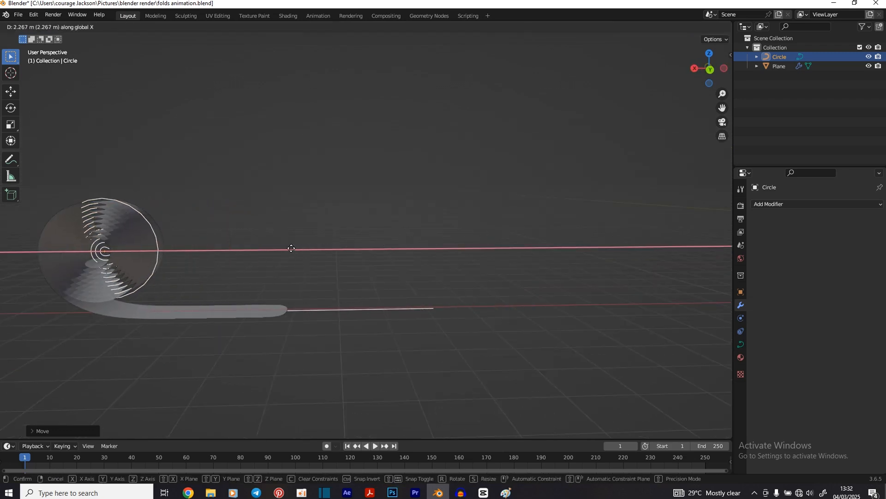
pyautogui.click(229, 243)
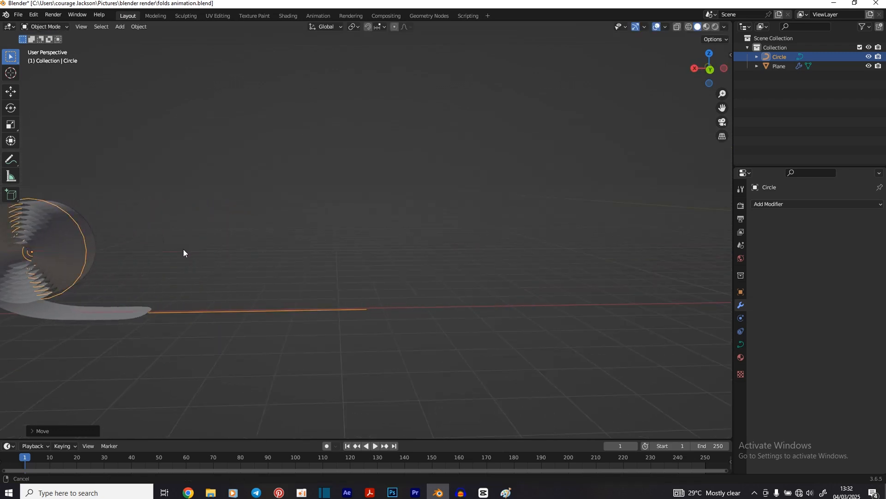
# Select the rolled strip and apply Shade Smooth to it.
pyautogui.scroll(2, 184, 249)
pyautogui.keyDown('shift'); pyautogui.moveTo(184, 249); pyautogui.dragTo(517, 247, button='middle'); pyautogui.keyUp('shift')
pyautogui.keyDown('shift'); pyautogui.moveTo(460, 252); pyautogui.dragTo(564, 252, button='middle'); pyautogui.keyUp('shift')
pyautogui.click(563, 251)
pyautogui.rightClick(563, 251)
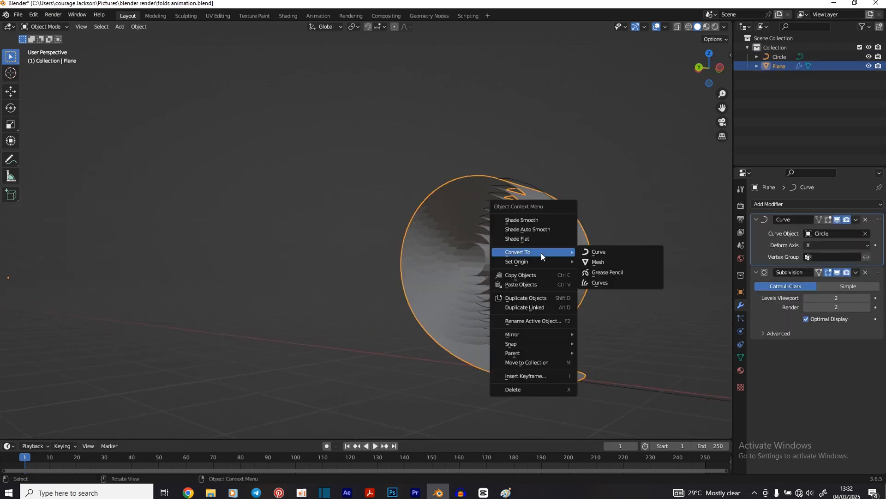
pyautogui.click(532, 220)
# Add a Solidify modifier to the strip and place it between the Curve and Subdivision modifiers.
pyautogui.moveTo(443, 276); pyautogui.dragTo(508, 266, button='middle')
pyautogui.click(797, 204)
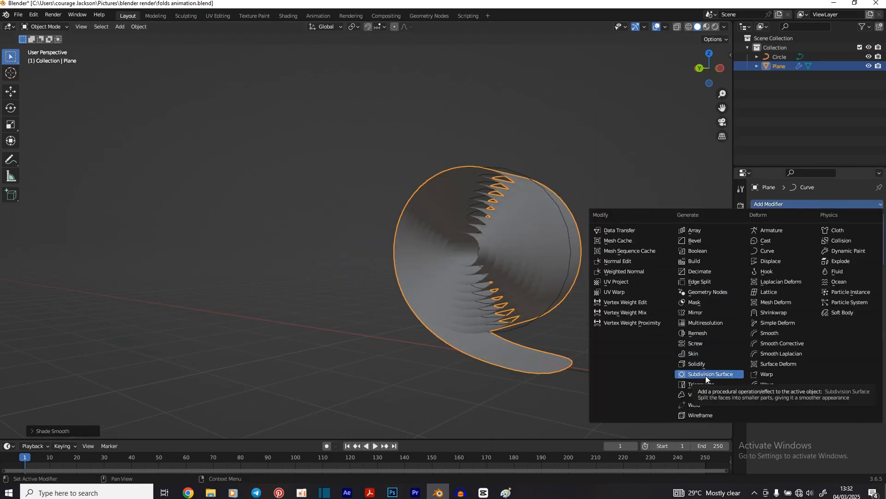
pyautogui.click(697, 364)
pyautogui.moveTo(480, 319); pyautogui.dragTo(506, 322, button='middle')
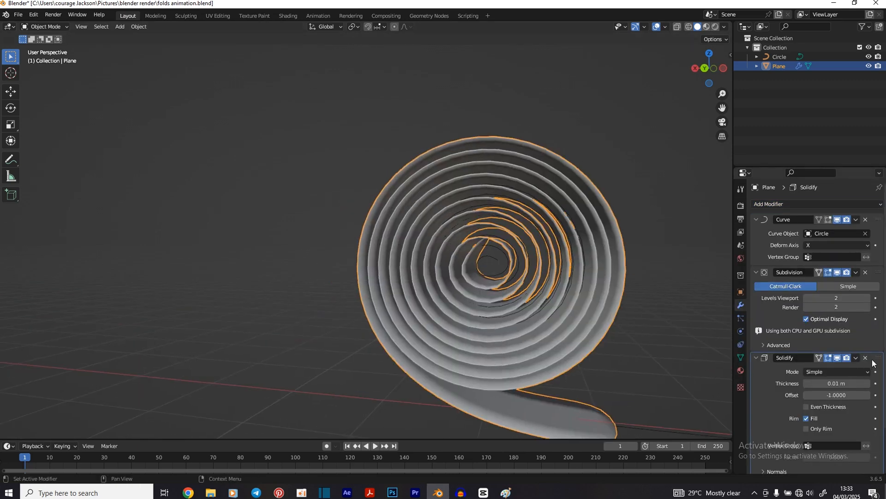
pyautogui.moveTo(877, 359); pyautogui.dragTo(879, 272)
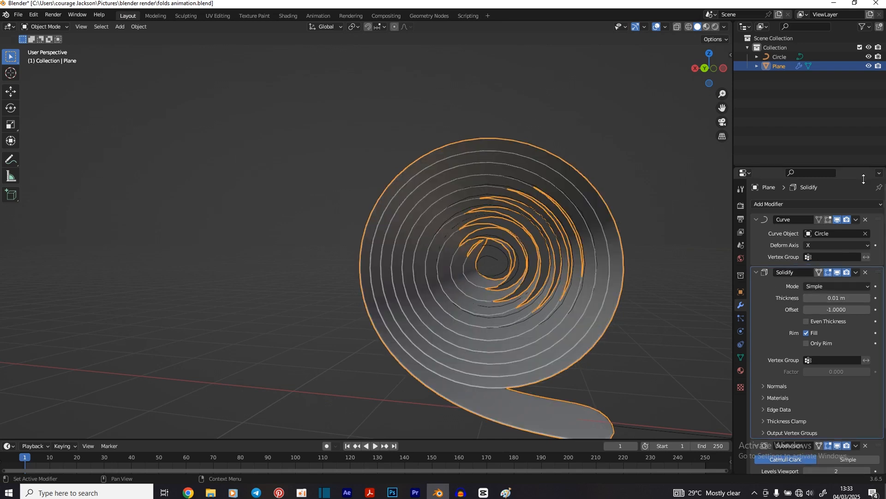
# Set the Solidify thickness of the rolled strip to 0.22 m.
pyautogui.click(796, 203)
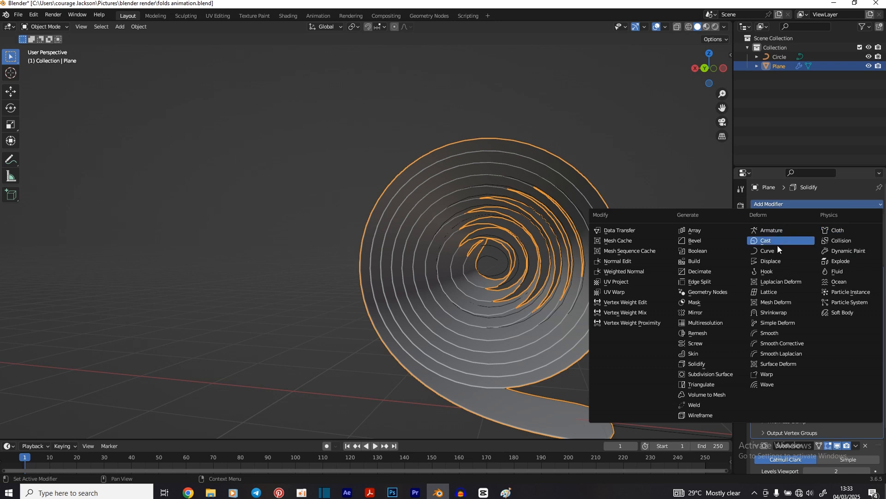
pyautogui.press('Escape')
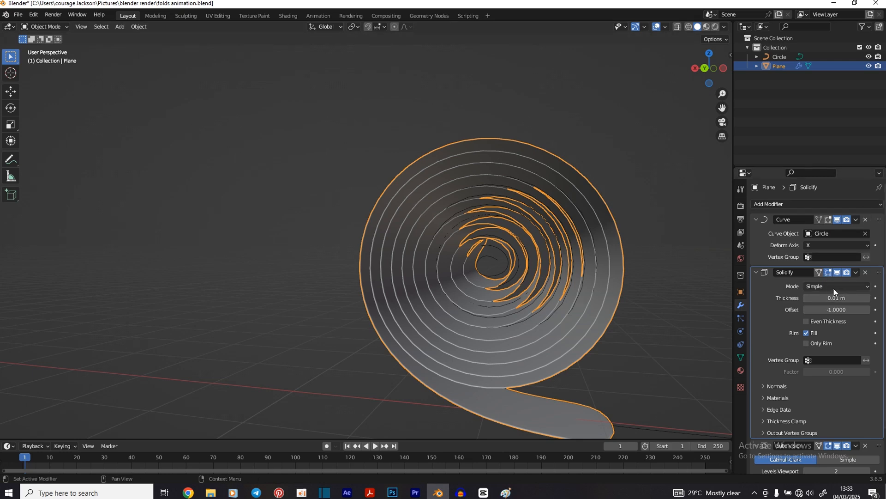
pyautogui.moveTo(847, 300); pyautogui.dragTo(874, 301)
pyautogui.moveTo(550, 310); pyautogui.dragTo(517, 306, button='middle')
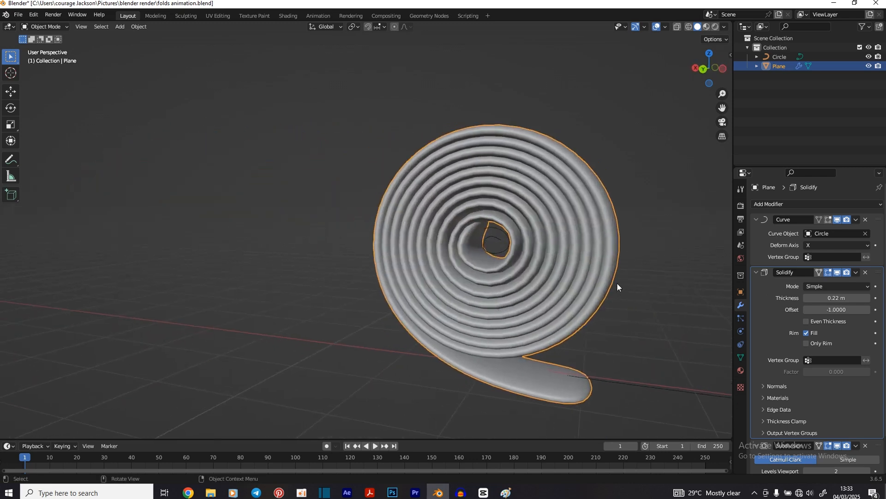
pyautogui.moveTo(617, 281); pyautogui.dragTo(567, 283, button='middle')
pyautogui.scroll(1, 567, 283)
pyautogui.keyDown('shift'); pyautogui.moveTo(641, 342); pyautogui.dragTo(500, 248, button='middle'); pyautogui.keyUp('shift')
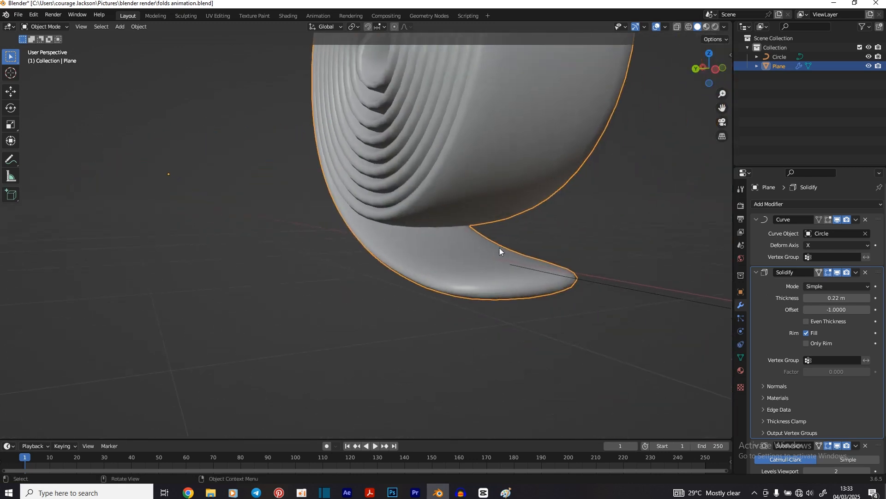
pyautogui.scroll(-10, 488, 256)
pyautogui.moveTo(437, 248); pyautogui.dragTo(366, 220, button='middle')
pyautogui.press('g')
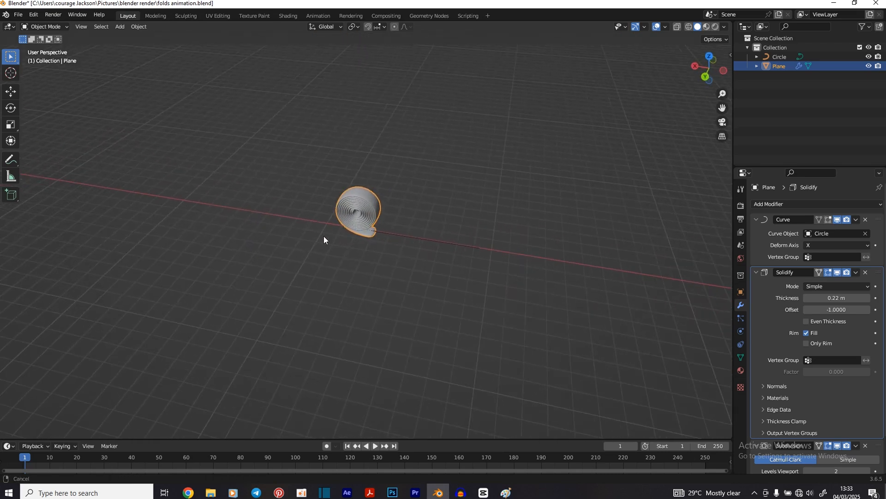
pyautogui.click(328, 237)
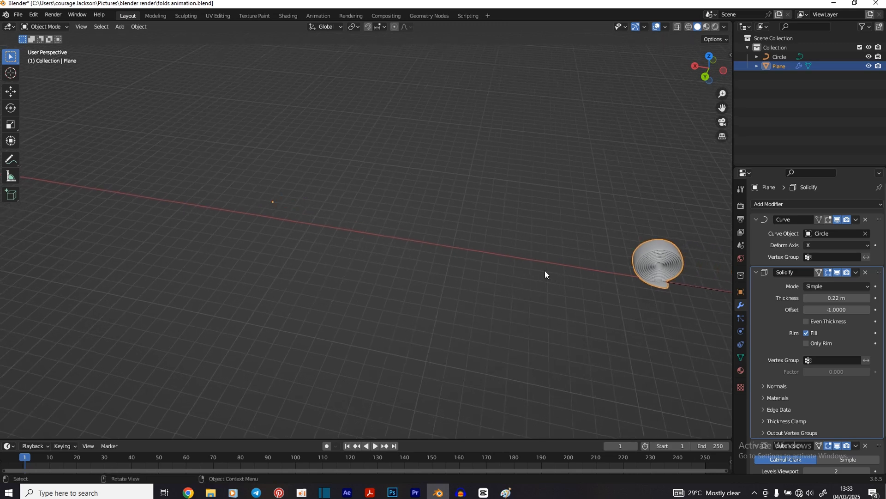
# In Edit Mode, add one lengthwise loop cut centred along the middle of the whole strip.
pyautogui.press('Tab')
pyautogui.keyDown('shift'); pyautogui.moveTo(457, 282); pyautogui.dragTo(534, 334, button='middle'); pyautogui.keyUp('shift')
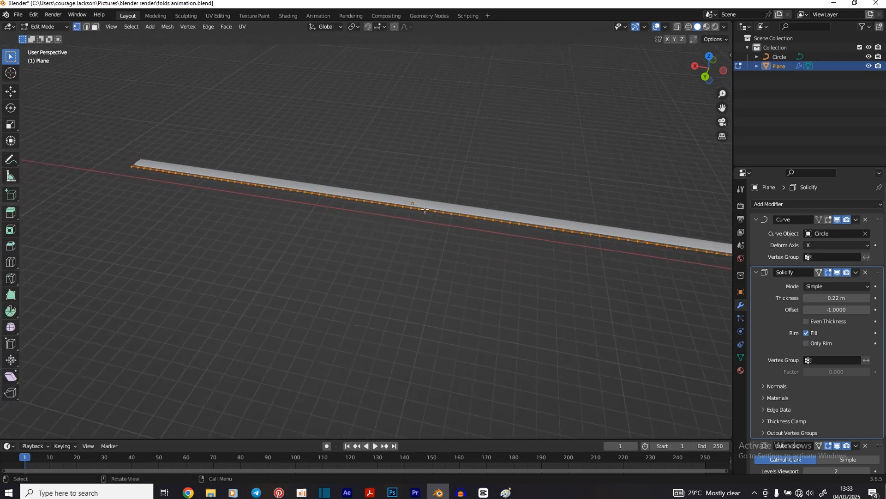
pyautogui.moveTo(605, 325); pyautogui.dragTo(641, 322, button='middle')
pyautogui.moveTo(570, 359)
pyautogui.mouseDown(button='middle')
pyautogui.moveTo(570, 301)
pyautogui.moveTo(568, 348)
pyautogui.mouseUp(button='middle')
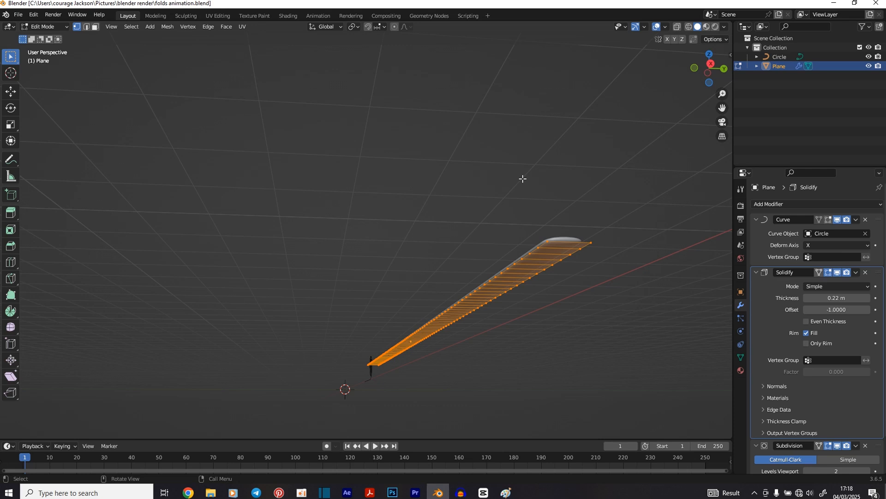
pyautogui.moveTo(522, 179); pyautogui.dragTo(435, 311, button='middle')
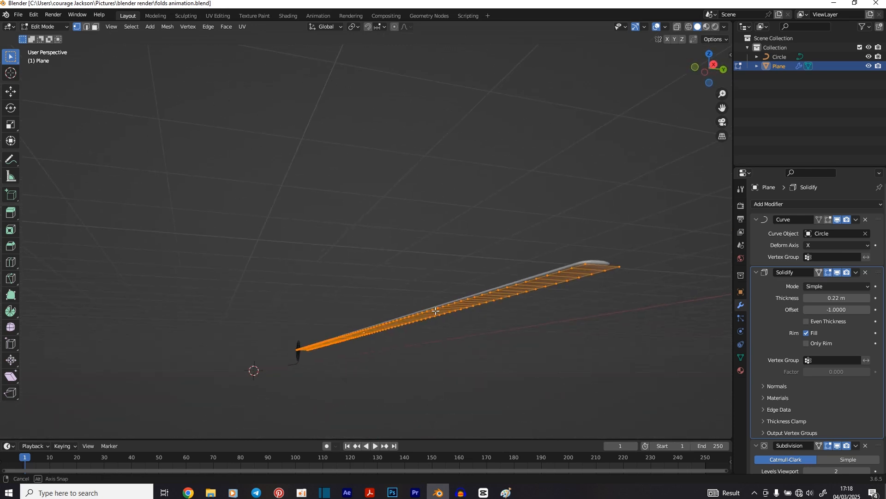
pyautogui.moveTo(505, 311); pyautogui.dragTo(491, 300, button='middle')
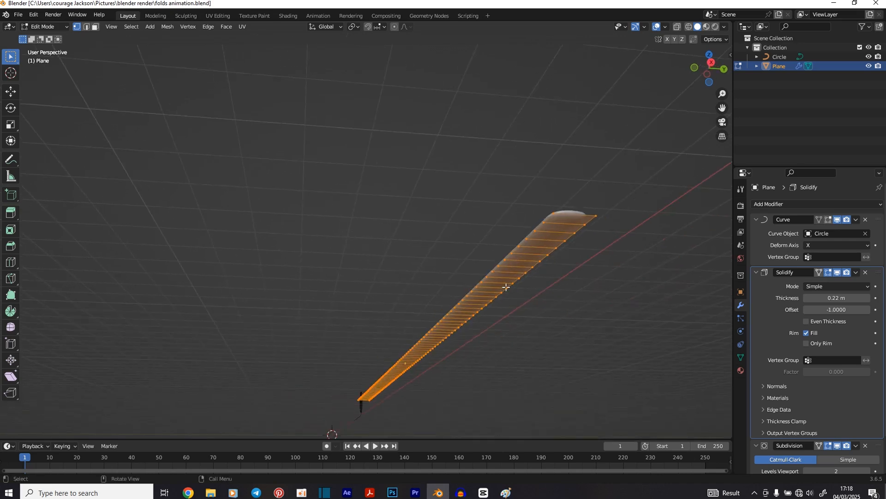
pyautogui.moveTo(648, 277); pyautogui.dragTo(400, 178, button='middle')
pyautogui.hotkey('ctrl', 'r')
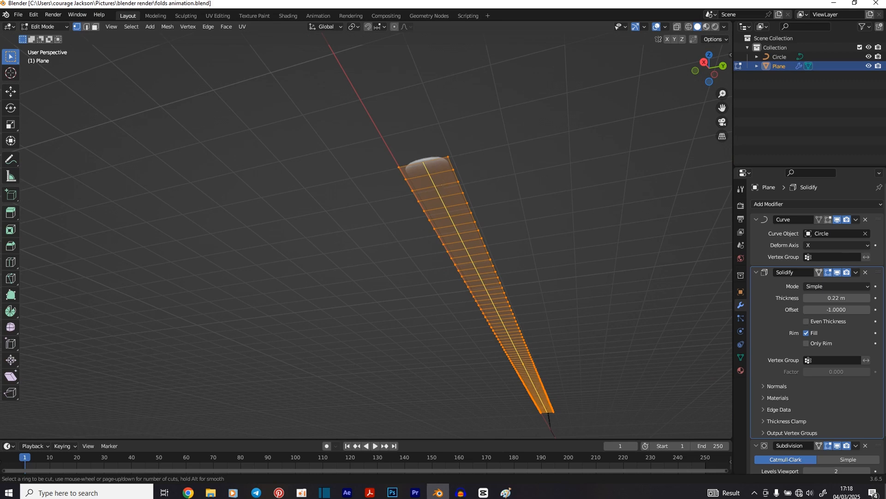
pyautogui.click(442, 181)
pyautogui.rightClick(441, 181)
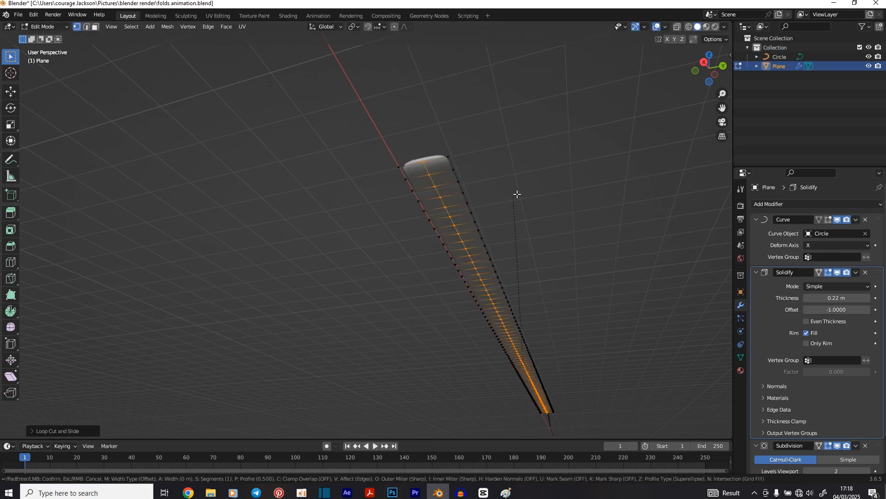
# Bevel the centre loop outward until its edges lie close to the strip's long sides, and return to Object Mode.
pyautogui.hotkey('ctrl', 'b')
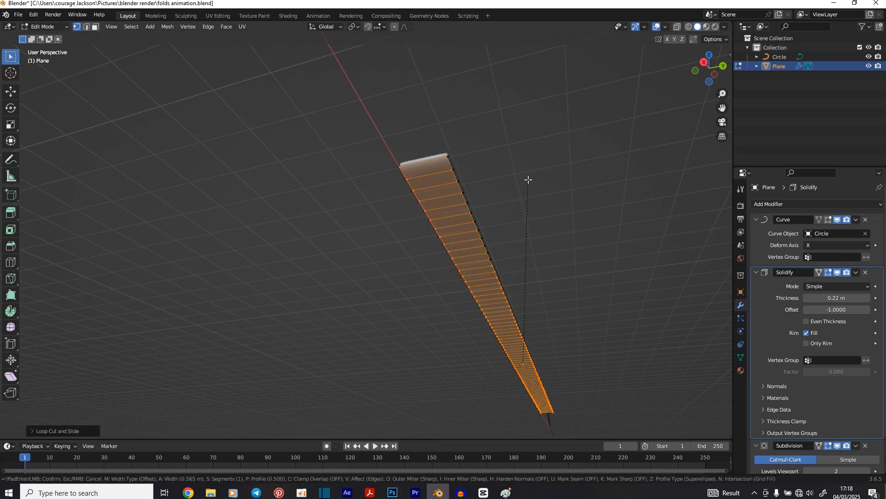
pyautogui.click(568, 191)
pyautogui.moveTo(607, 203); pyautogui.dragTo(481, 287, button='middle')
pyautogui.press('Tab')
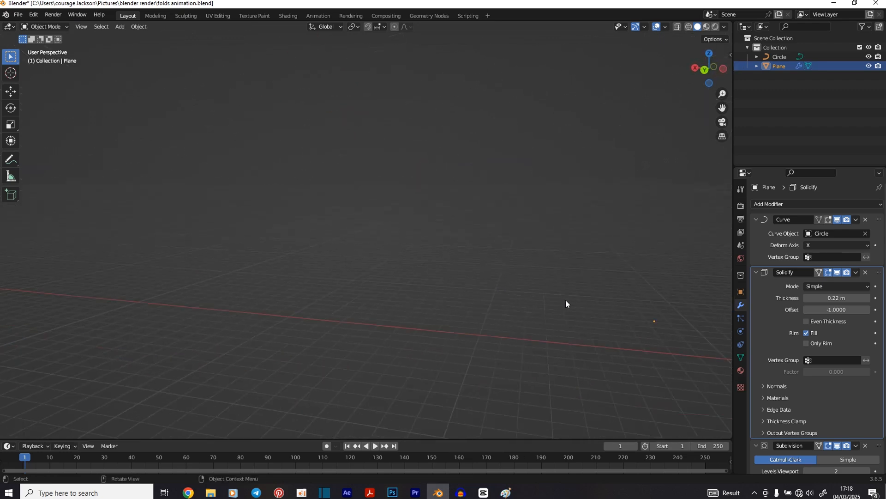
pyautogui.moveTo(566, 300); pyautogui.dragTo(193, 231, button='middle')
pyautogui.scroll(4, 449, 226)
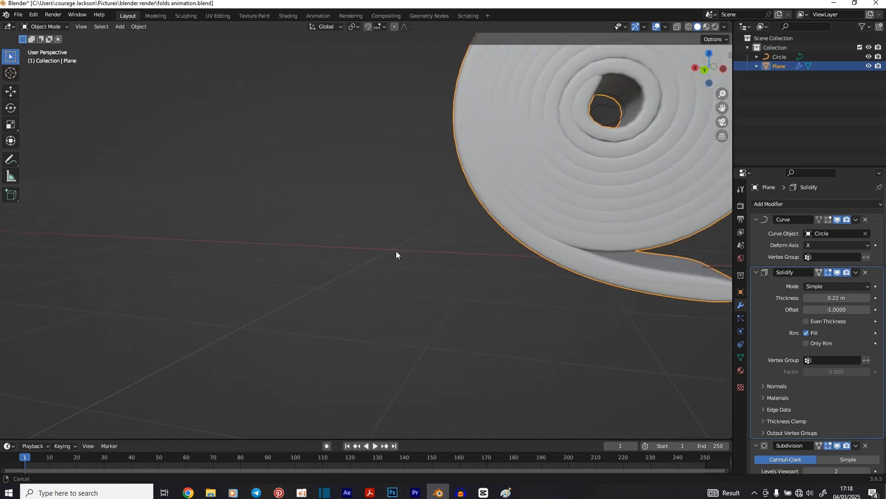
pyautogui.moveTo(395, 252)
pyautogui.keyDown('shift'); pyautogui.mouseDown(button='middle')
pyautogui.moveTo(385, 265)
pyautogui.moveTo(407, 250)
pyautogui.mouseUp(button='middle'); pyautogui.keyUp('shift')
pyautogui.scroll(-3, 395, 270)
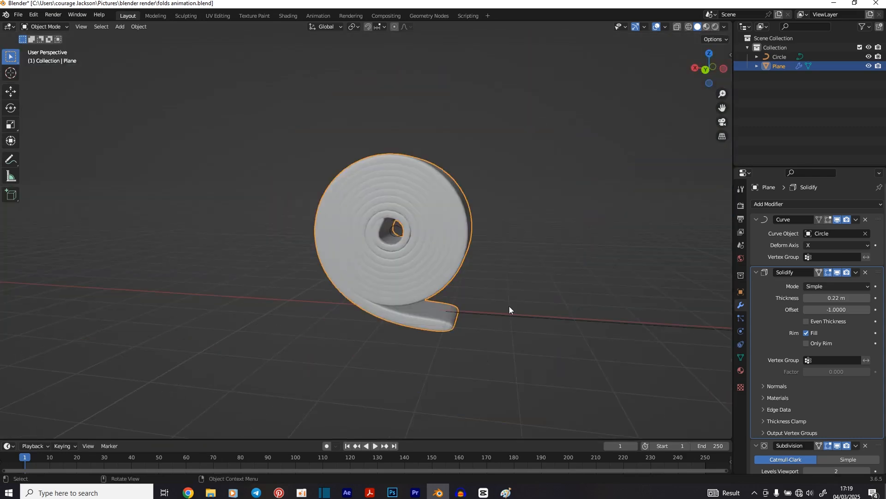
# In Edit Mode, add a crosswise loop cut at the strip's end facing the spiral and slide it toward that end.
pyautogui.press('Tab')
pyautogui.keyDown('shift'); pyautogui.moveTo(245, 264); pyautogui.dragTo(286, 269, button='middle'); pyautogui.keyUp('shift')
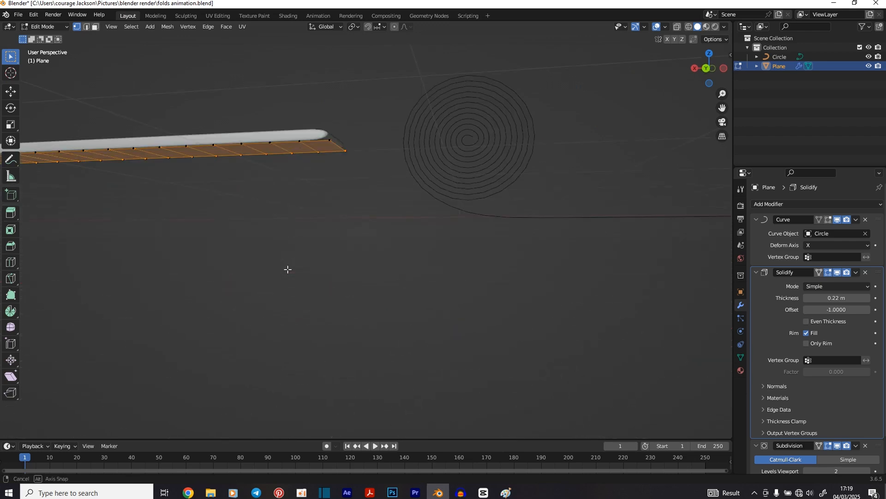
pyautogui.hotkey('ctrl', 'r')
pyautogui.click(324, 148)
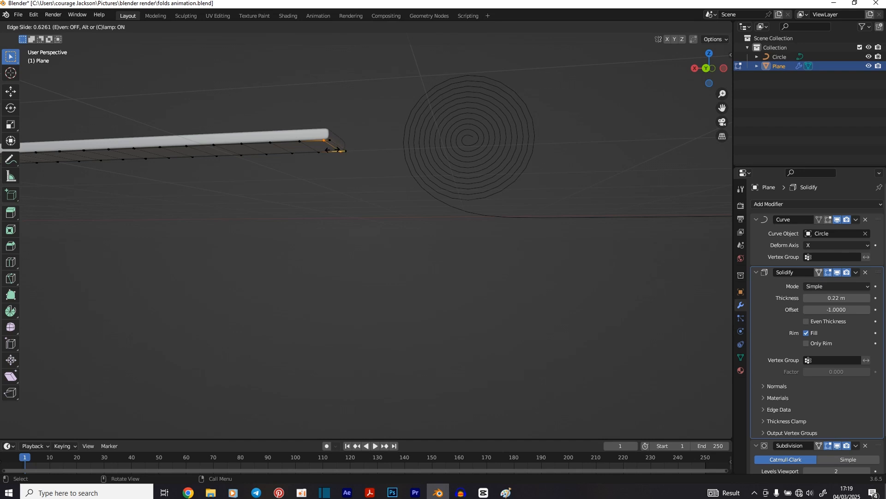
pyautogui.click(334, 151)
# Add a crosswise loop cut close to the strip's opposite end and return to Object Mode.
pyautogui.keyDown('shift'); pyautogui.moveTo(195, 174); pyautogui.dragTo(365, 217, button='middle'); pyautogui.keyUp('shift')
pyautogui.moveTo(398, 284); pyautogui.dragTo(398, 273, button='middle')
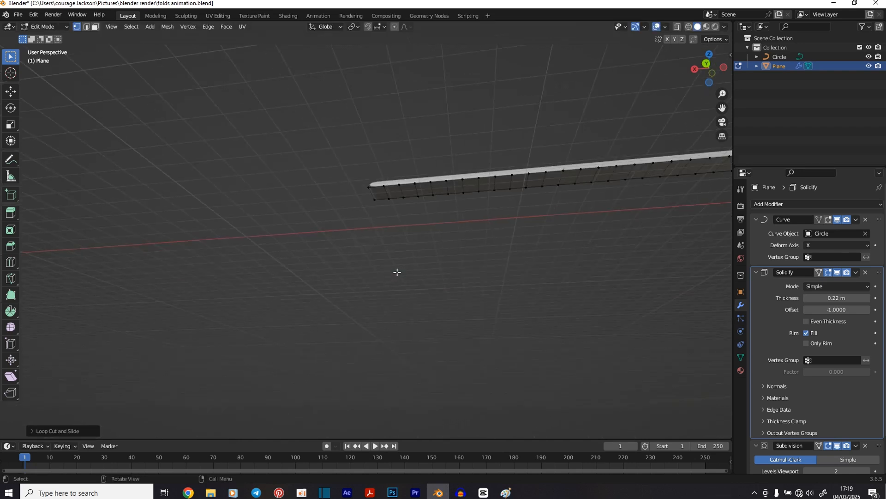
pyautogui.hotkey('ctrl', 'r')
pyautogui.click(377, 189)
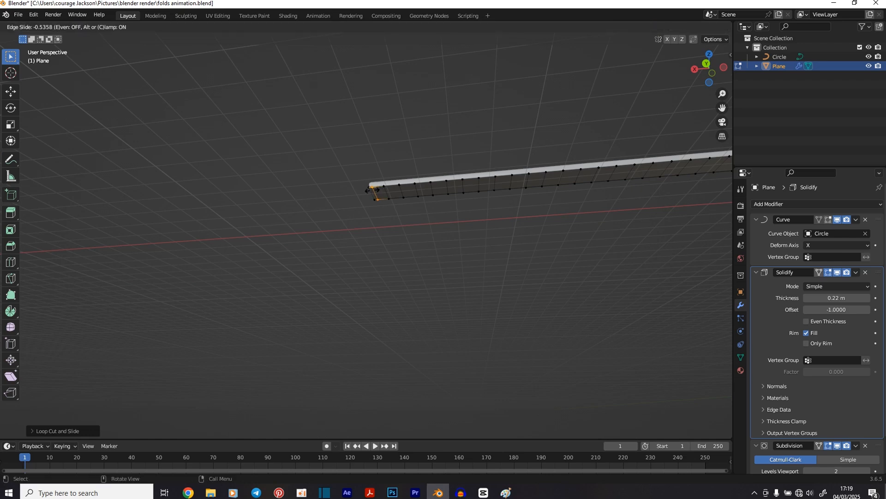
pyautogui.click(371, 190)
pyautogui.moveTo(441, 213); pyautogui.dragTo(263, 261, button='middle')
pyautogui.press('Tab')
# Select the spiral and preview the unrolling with a trial move along negative X, cancelling the move.
pyautogui.keyDown('shift'); pyautogui.moveTo(419, 319); pyautogui.dragTo(333, 280, button='middle'); pyautogui.keyUp('shift')
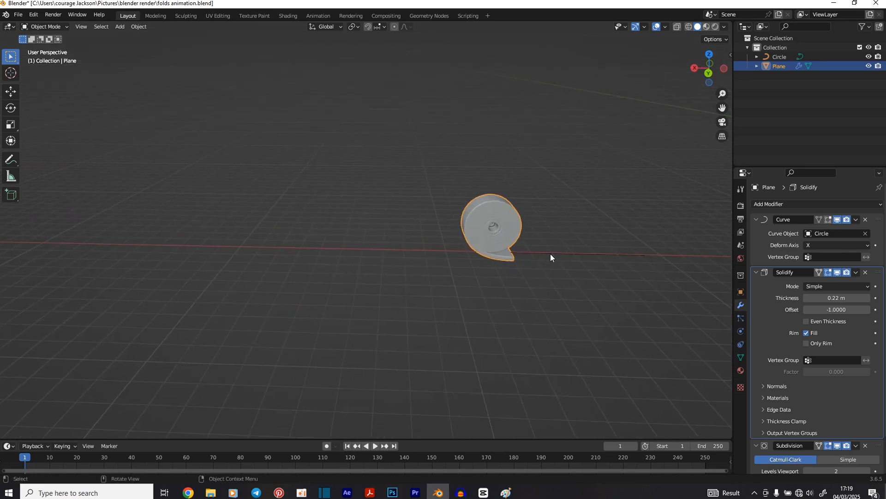
pyautogui.click(572, 254)
pyautogui.press('g')
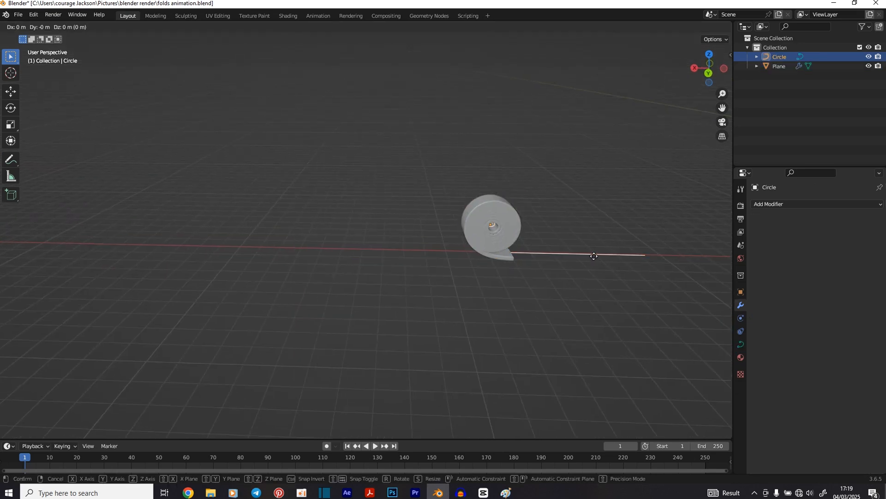
pyautogui.press('x')
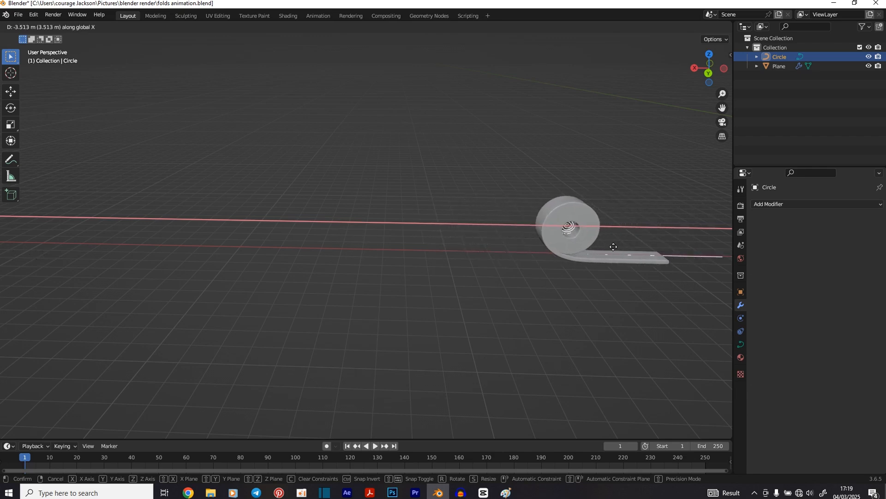
pyautogui.press('Escape')
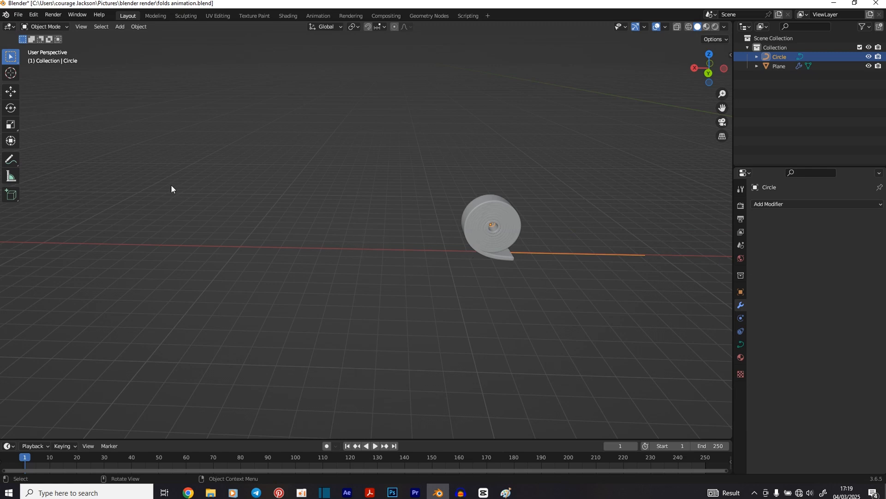
# Add the rolled strip to the spiral selection and move both along negative X to just past the world origin.
pyautogui.moveTo(222, 225); pyautogui.dragTo(221, 256, button='middle')
pyautogui.click(170, 241)
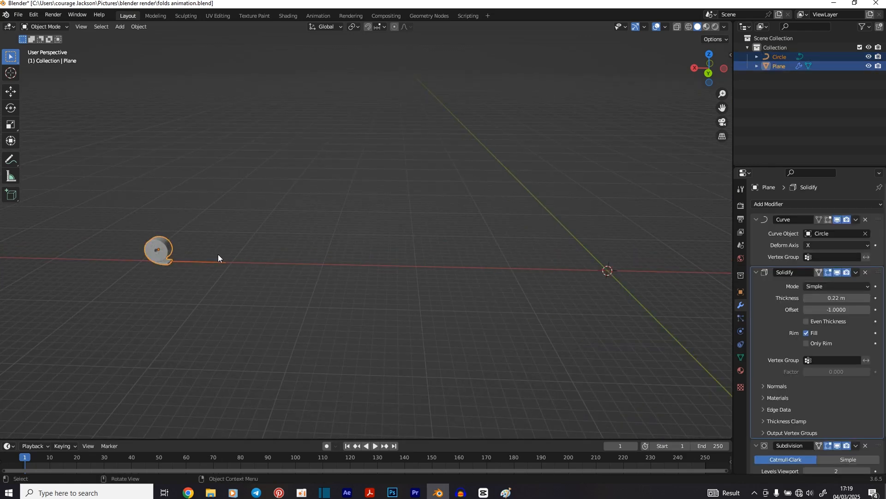
pyautogui.press('g')
pyautogui.press('x')
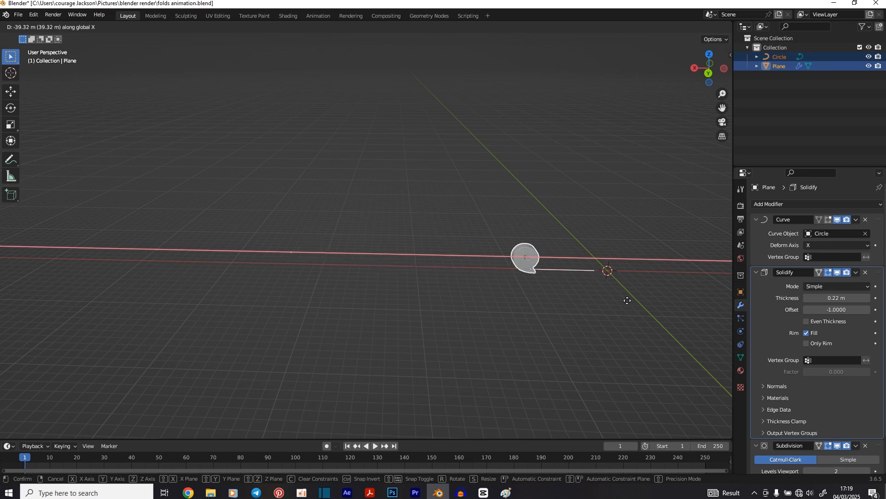
pyautogui.click(657, 299)
pyautogui.moveTo(658, 300); pyautogui.dragTo(441, 269, button='middle')
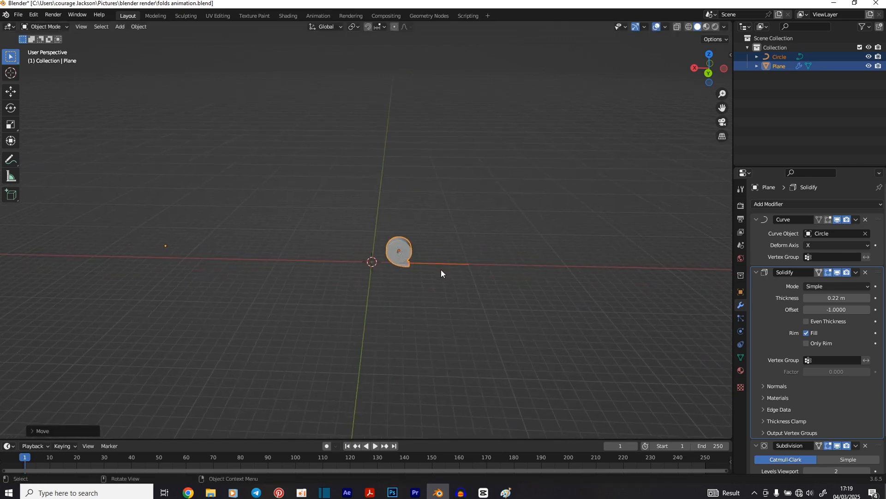
# Add a camera at the world origin, aligned with the right orthographic view.
pyautogui.press('`')
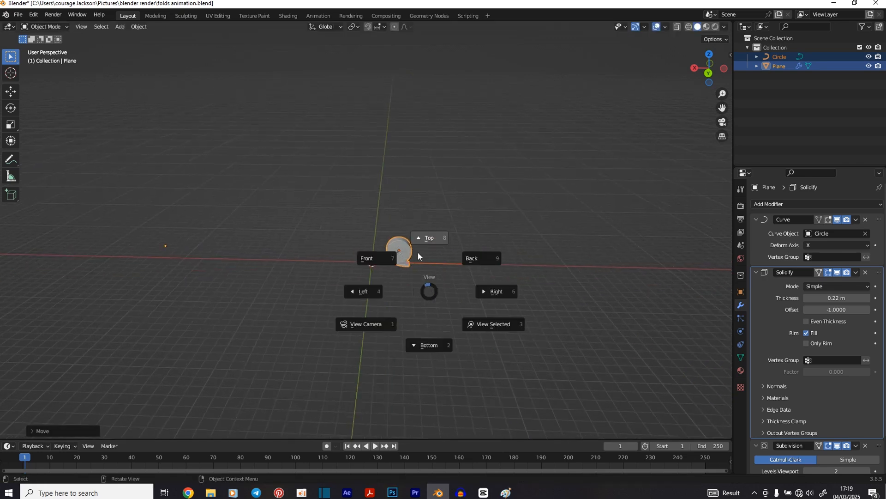
pyautogui.click(384, 255)
pyautogui.press('`')
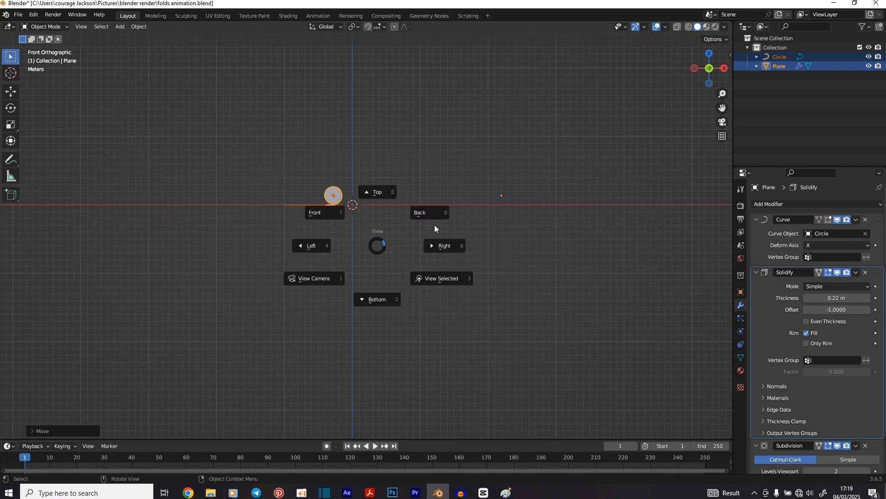
pyautogui.moveTo(371, 231); pyautogui.dragTo(566, 232, button='middle')
pyautogui.press('KP_3')
pyautogui.rightClick(566, 231)
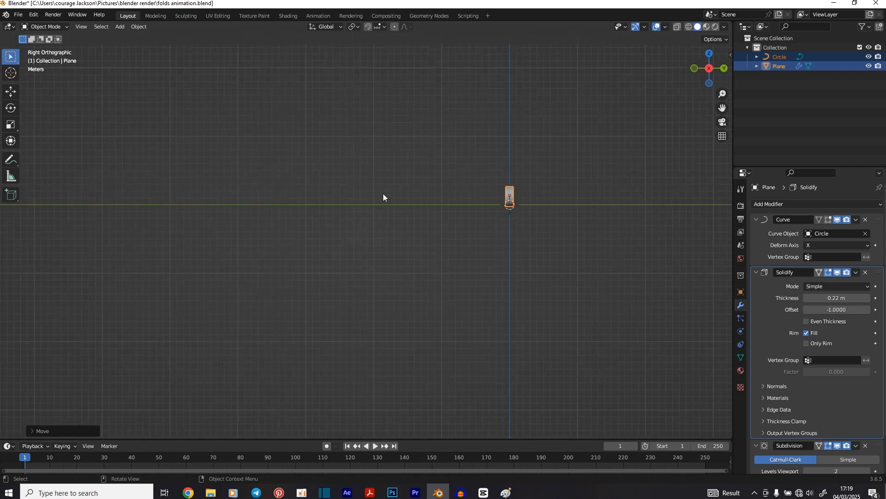
pyautogui.hotkey('shift', 'a')
pyautogui.moveTo(451, 225)
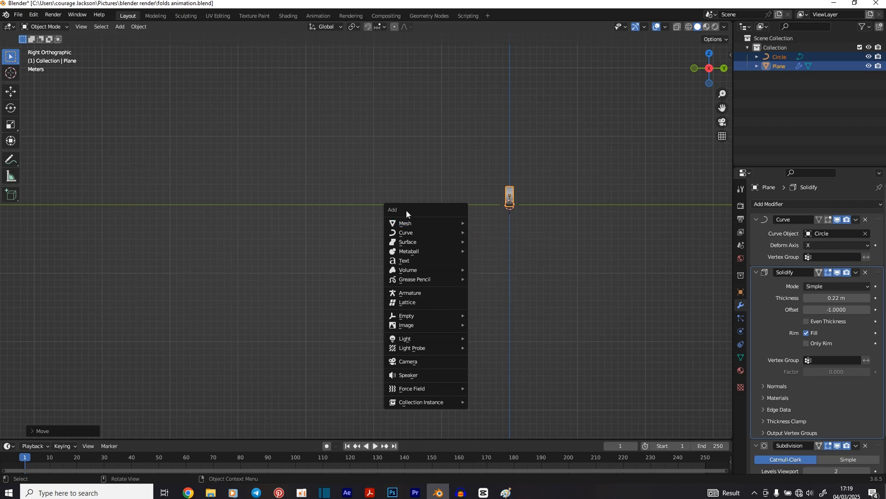
pyautogui.click(411, 362)
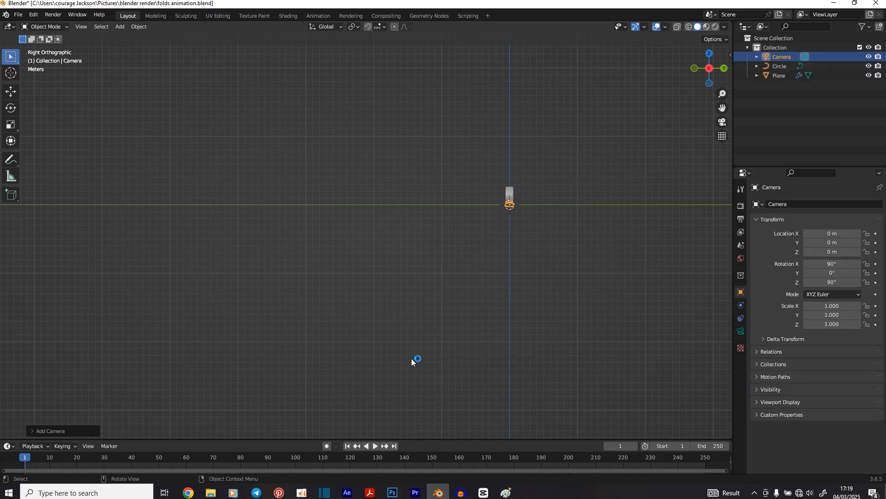
# Look through the new camera and enable locking the camera to the view.
pyautogui.moveTo(556, 267); pyautogui.dragTo(497, 288, button='middle')
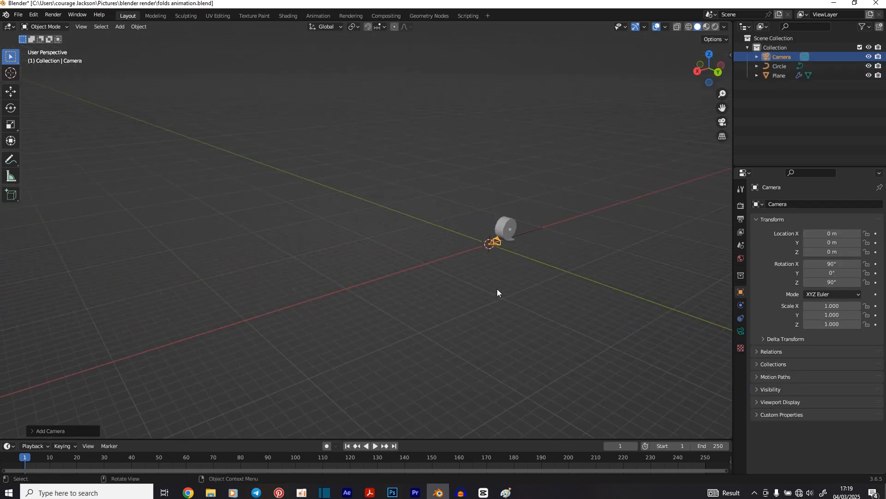
pyautogui.press('`')
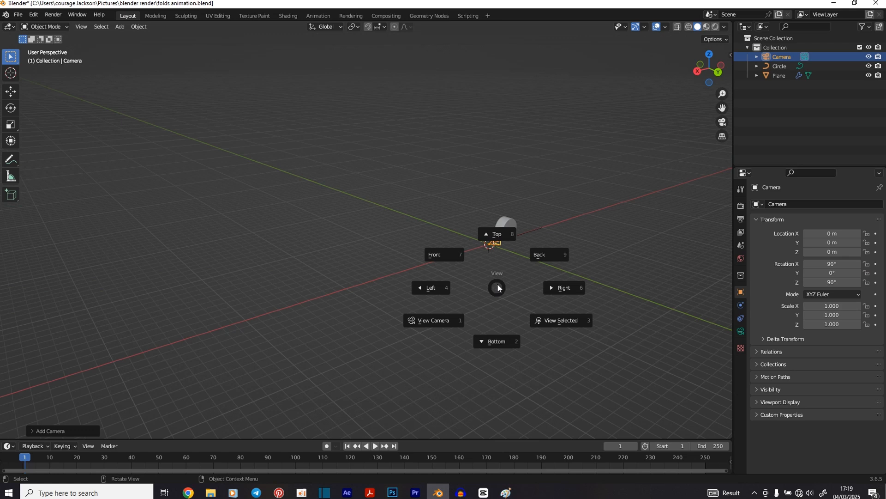
pyautogui.click(425, 325)
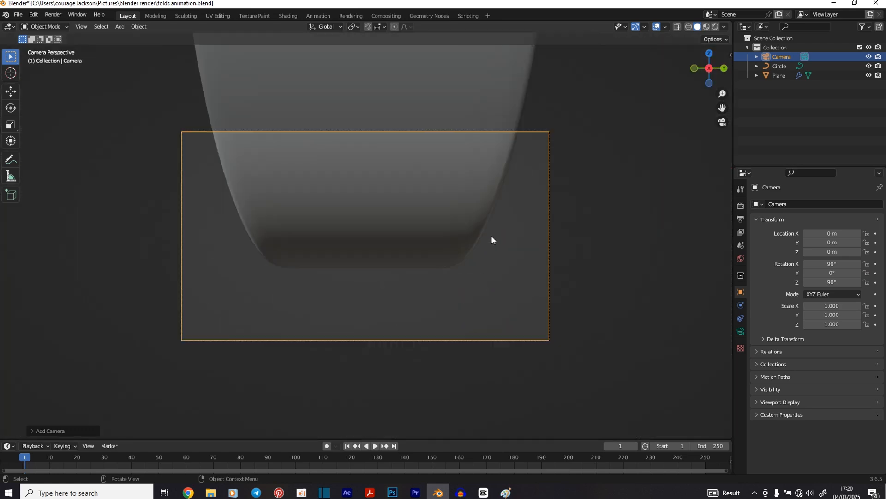
pyautogui.press('n')
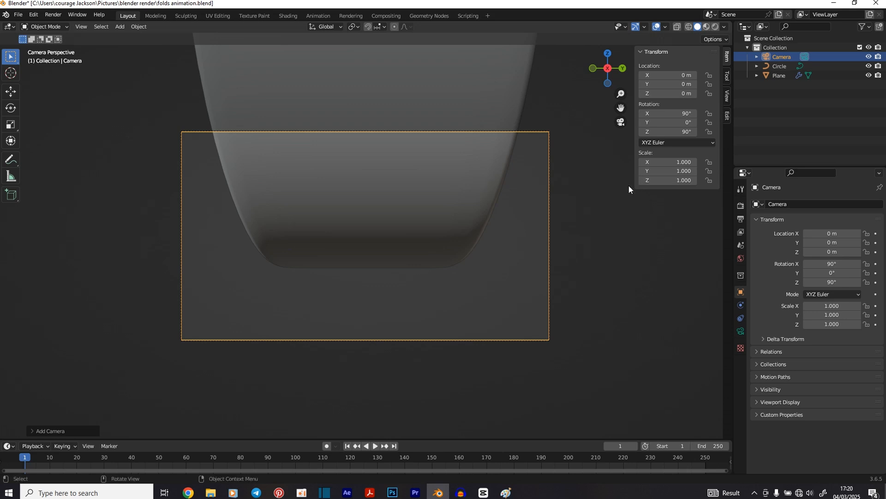
pyautogui.click(727, 95)
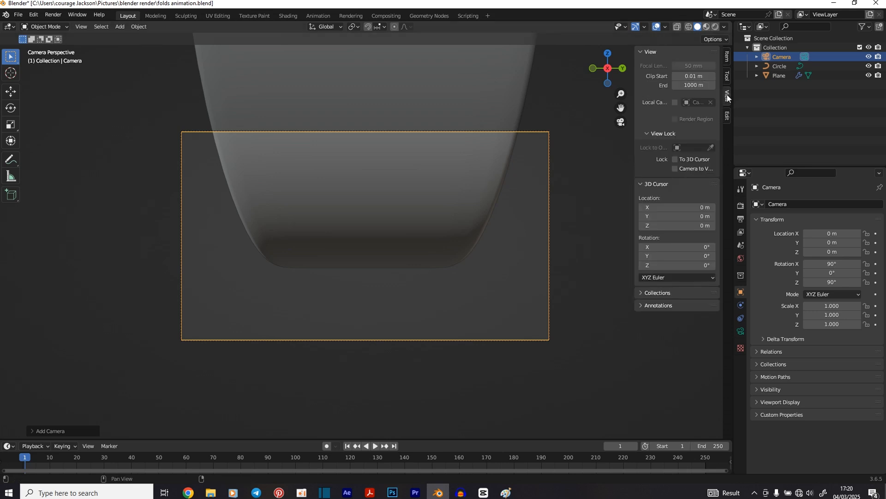
pyautogui.click(674, 168)
pyautogui.press('n')
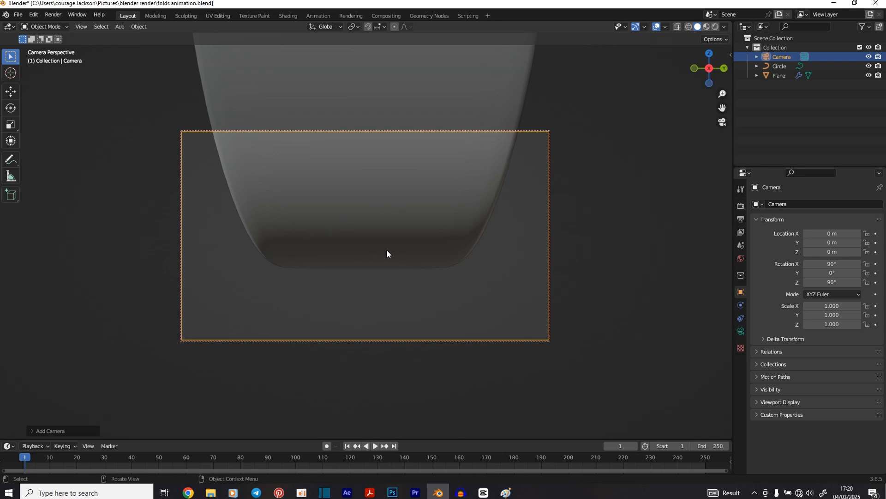
# Frame the whole roll and the origin from a raised three-quarter angle, disable the camera-to-view lock and leave the camera view.
pyautogui.moveTo(386, 250); pyautogui.dragTo(365, 264, button='middle')
pyautogui.scroll(-2, 359, 251)
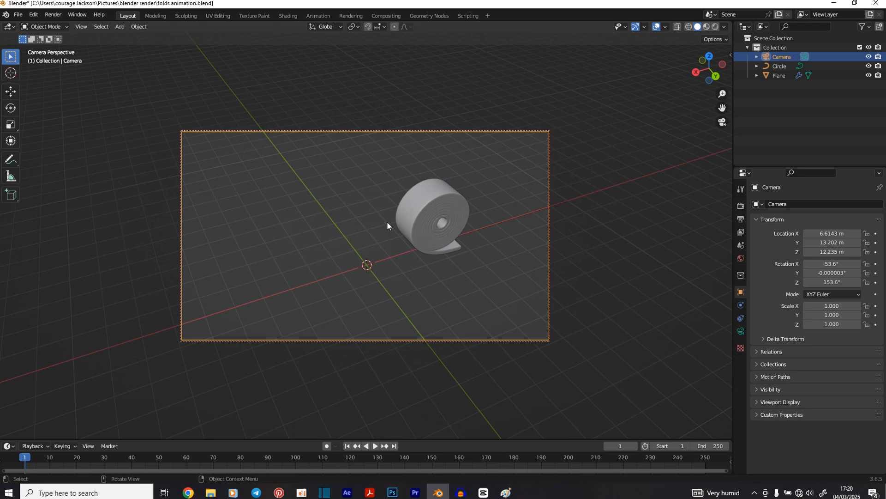
pyautogui.press('n')
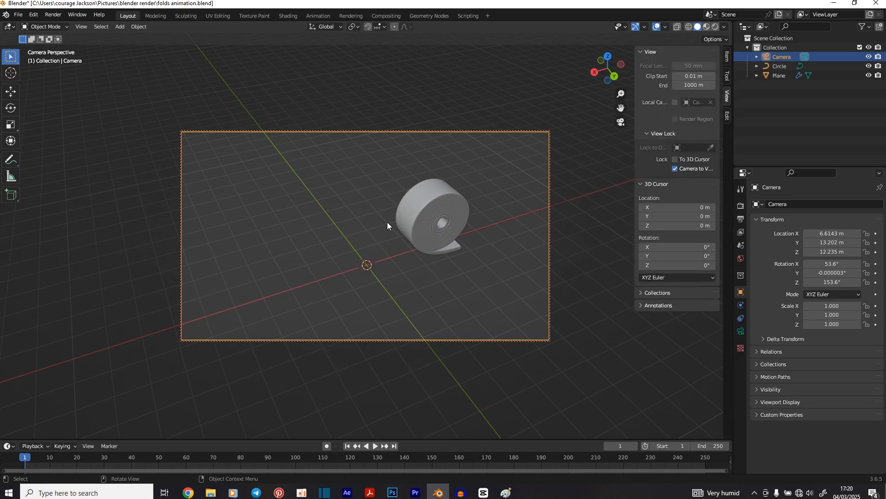
pyautogui.click(675, 169)
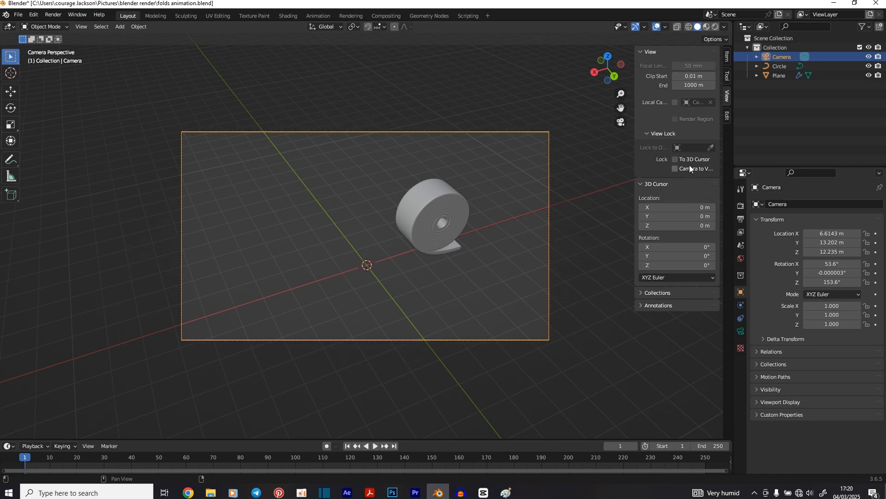
pyautogui.press('n')
pyautogui.press('KP_0')
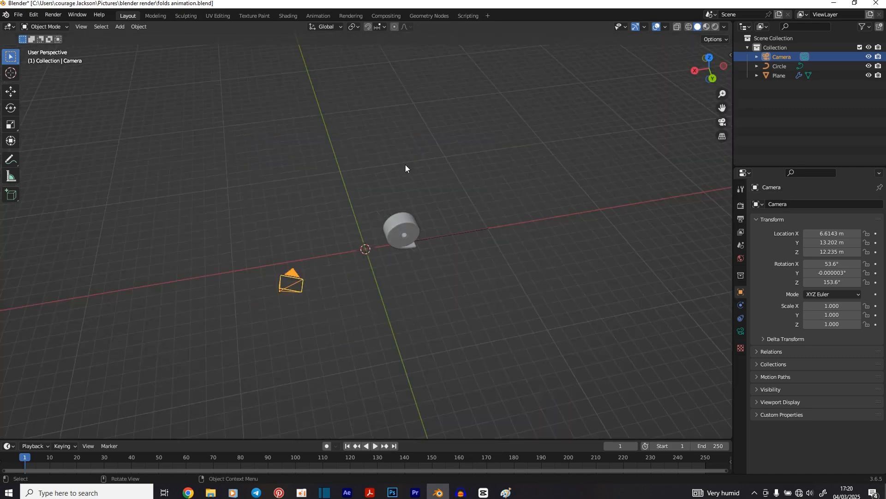
# Split the 3D viewport vertically into two side-by-side areas and show the camera view in one of them.
pyautogui.rightClick(386, 18)
pyautogui.click(370, 33)
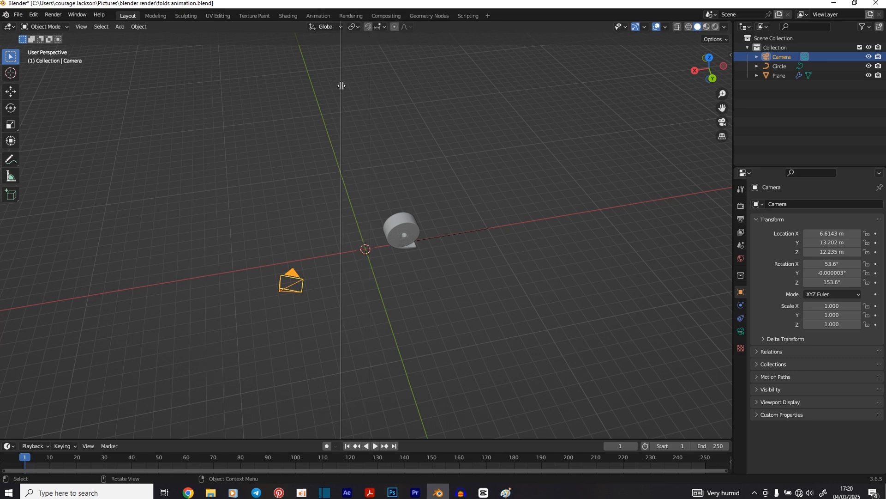
pyautogui.click(369, 87)
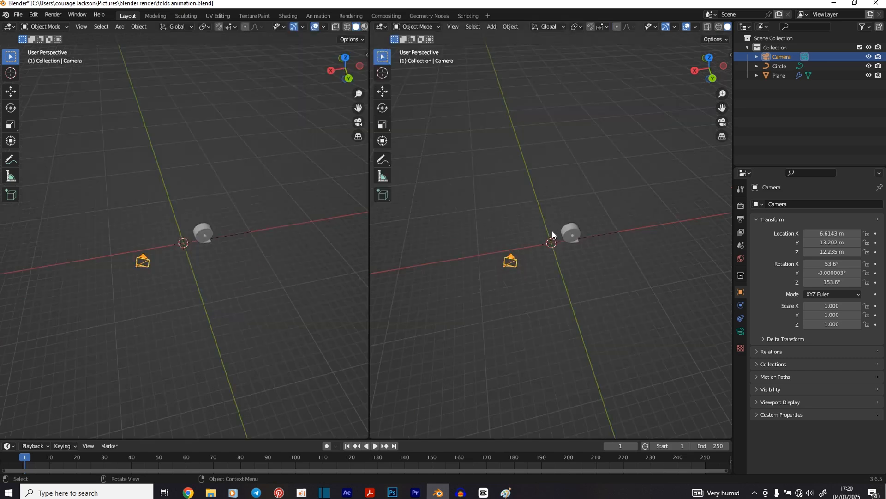
pyautogui.press('`')
pyautogui.click(508, 267)
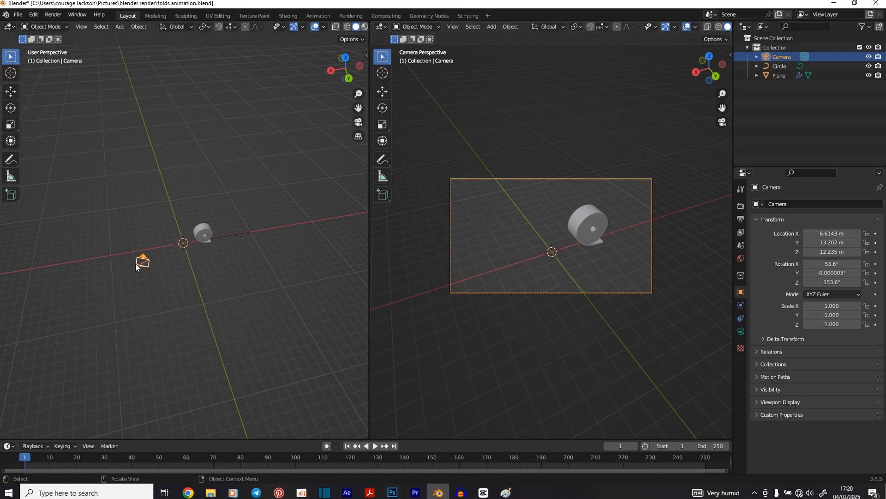
# Set the camera's passepartout opacity to 1.000 so the area outside its frame is blacked out.
pyautogui.click(742, 331)
pyautogui.click(757, 372)
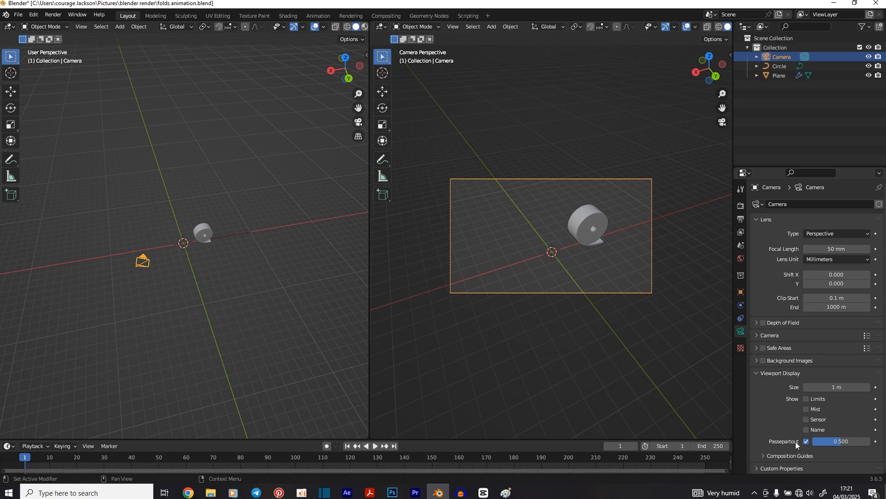
pyautogui.moveTo(840, 442); pyautogui.dragTo(870, 441)
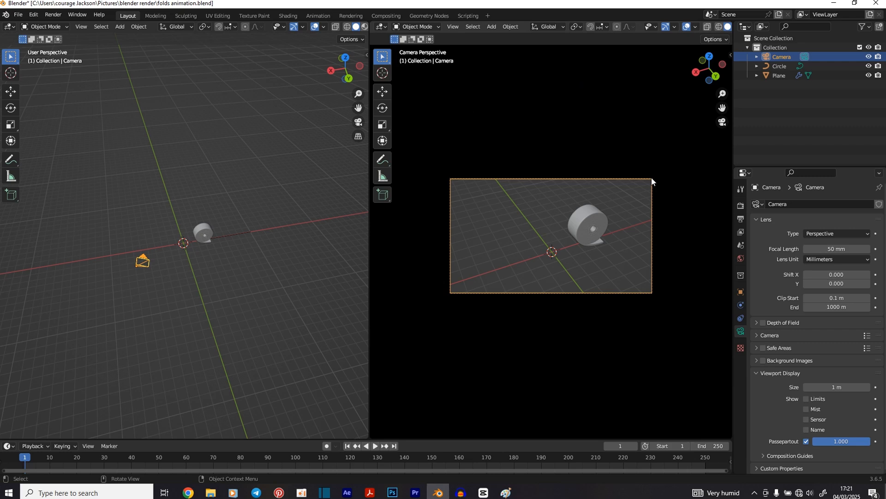
# Widen the perspective viewport relative to the camera viewport and hide the toolbars in both.
pyautogui.moveTo(193, 294); pyautogui.dragTo(221, 267, button='middle')
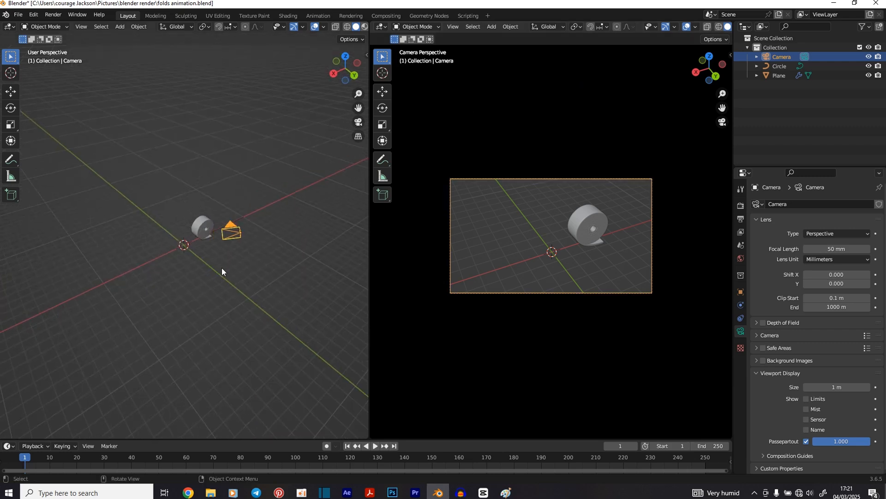
pyautogui.scroll(4, 221, 267)
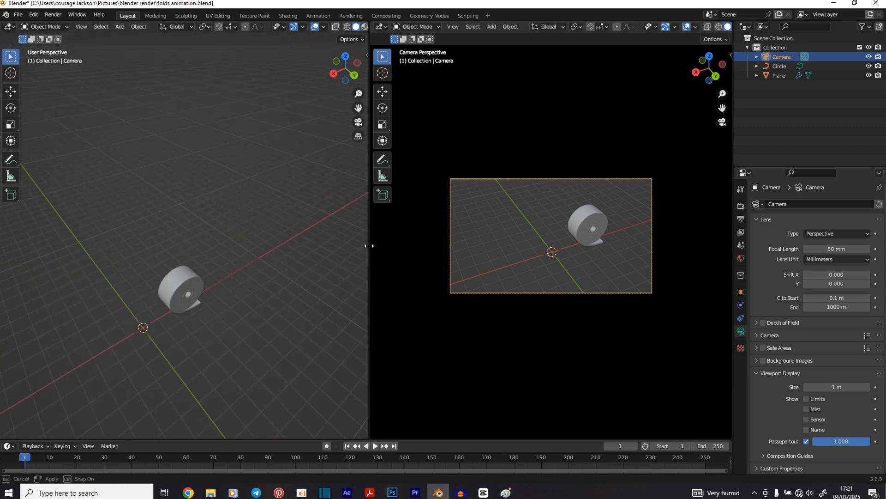
pyautogui.moveTo(372, 247); pyautogui.dragTo(509, 253)
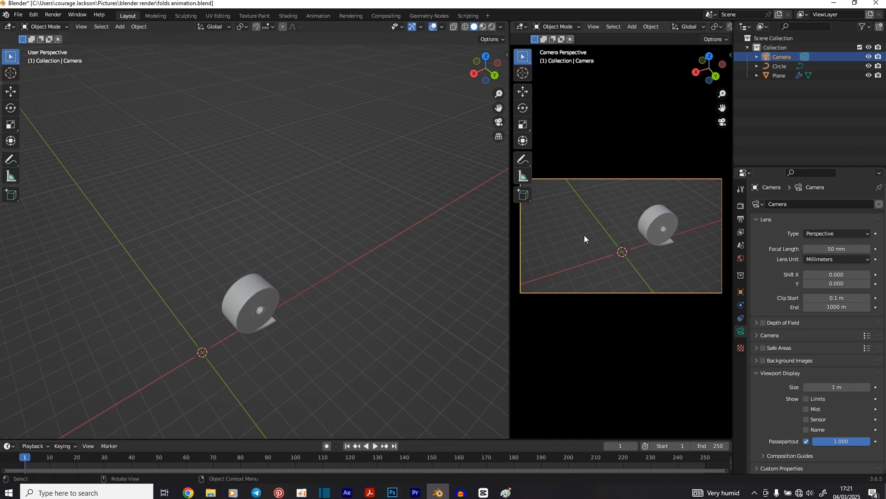
pyautogui.press('t')
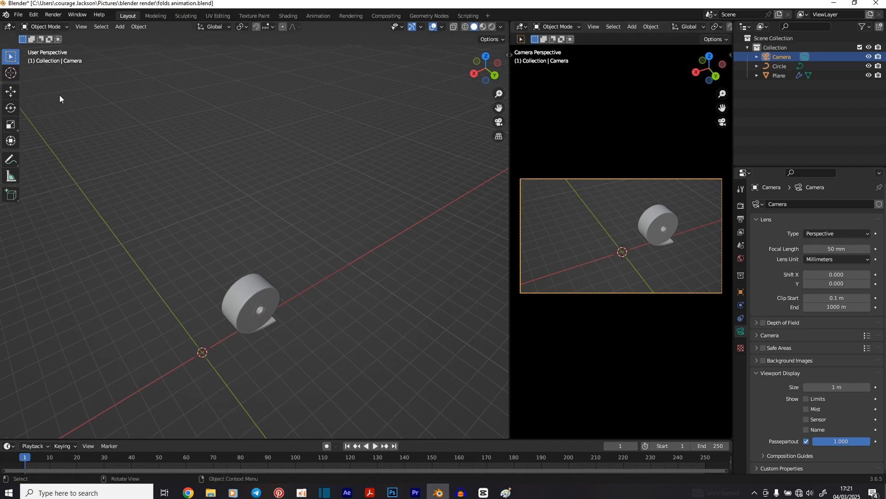
pyautogui.press('t')
# View the roll nearly side-on and add a Plain Axes empty at the world origin.
pyautogui.moveTo(68, 100); pyautogui.dragTo(266, 314, button='middle')
pyautogui.click(285, 345)
pyautogui.moveTo(261, 352); pyautogui.dragTo(296, 306, button='middle')
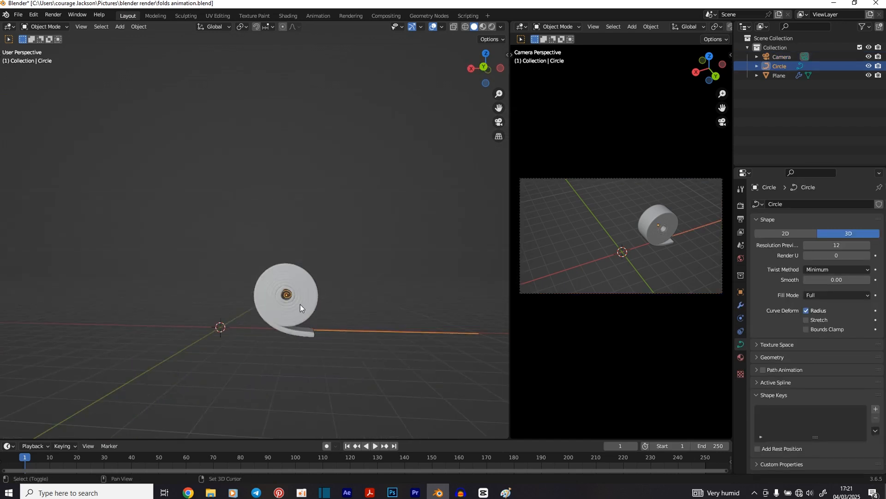
pyautogui.hotkey('shift', 'a')
pyautogui.moveTo(256, 260)
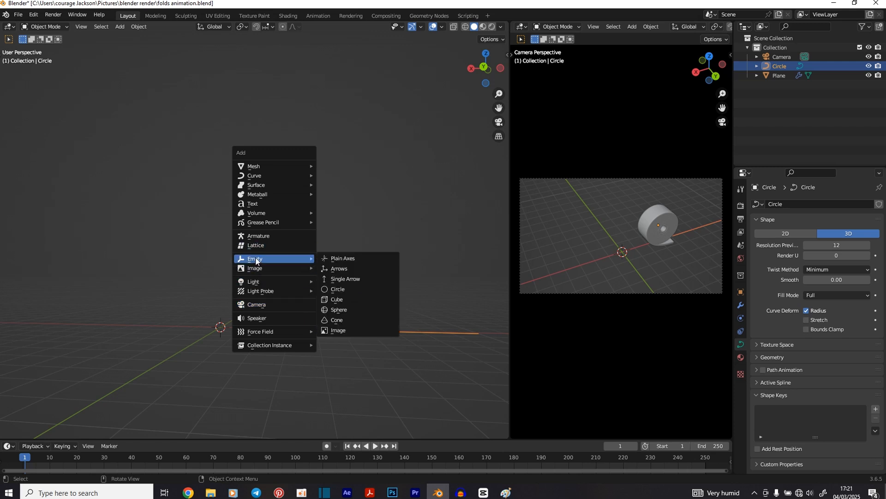
pyautogui.click(342, 259)
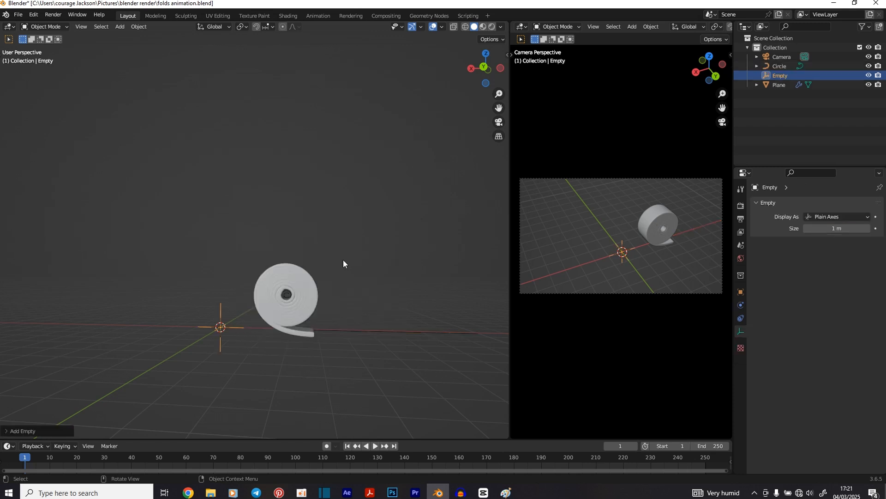
# Select the spiral and preview the roll's motion with two trial moves along positive X, cancelling both.
pyautogui.click(324, 331)
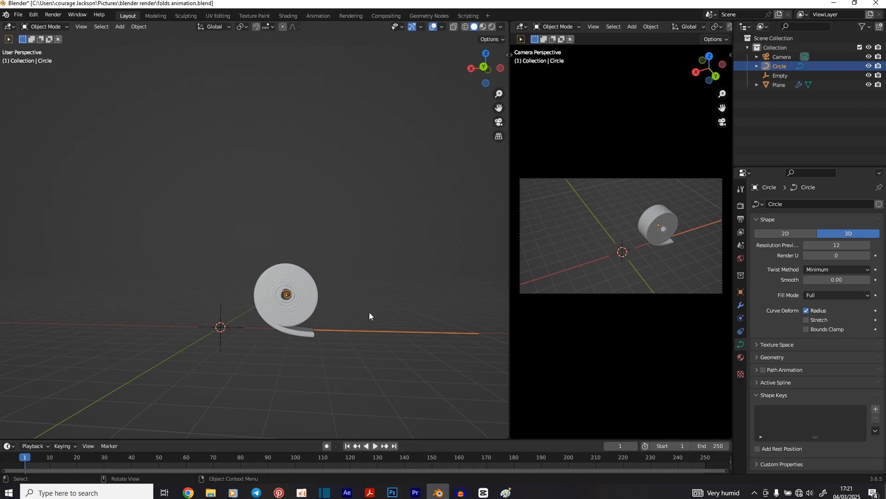
pyautogui.press('g')
pyautogui.press('x')
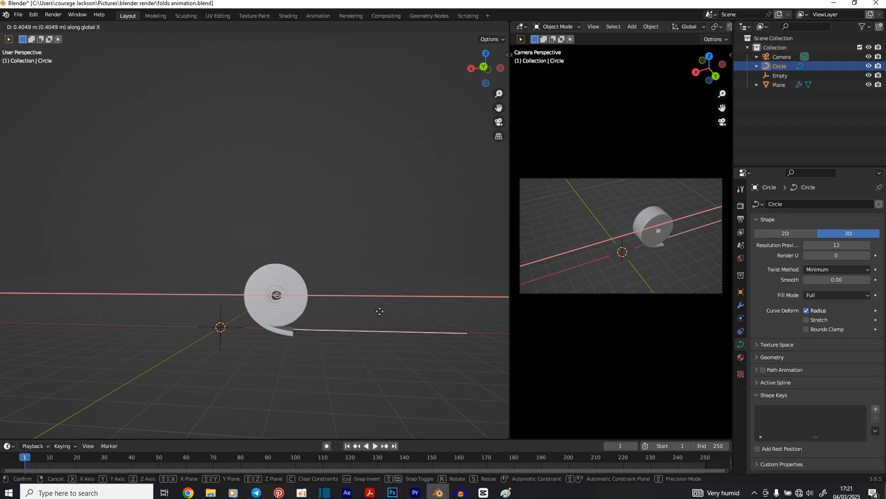
pyautogui.rightClick(458, 296)
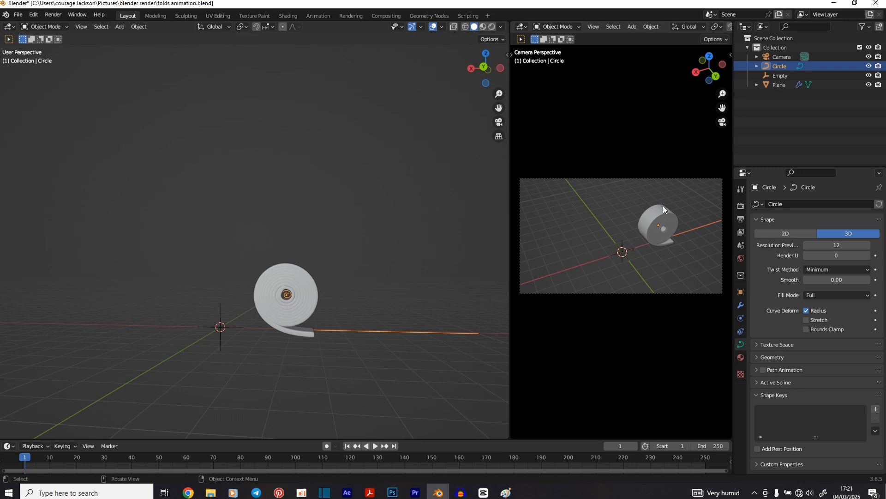
pyautogui.press('g')
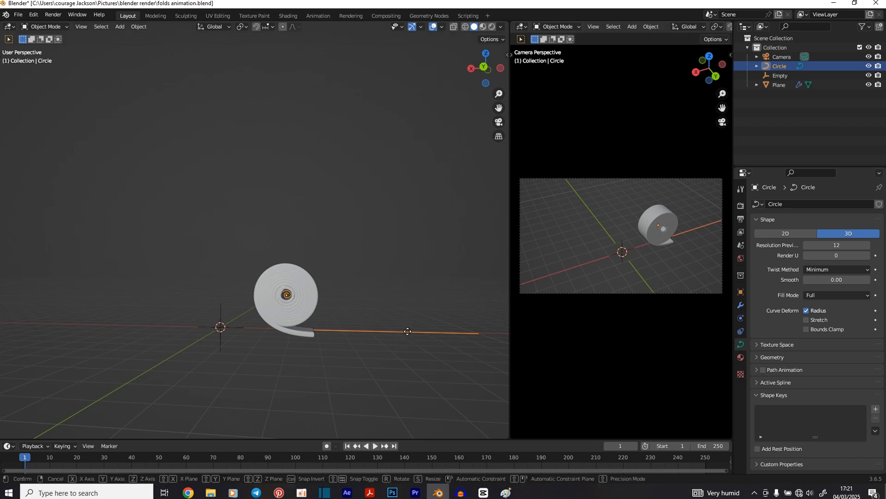
pyautogui.press('x')
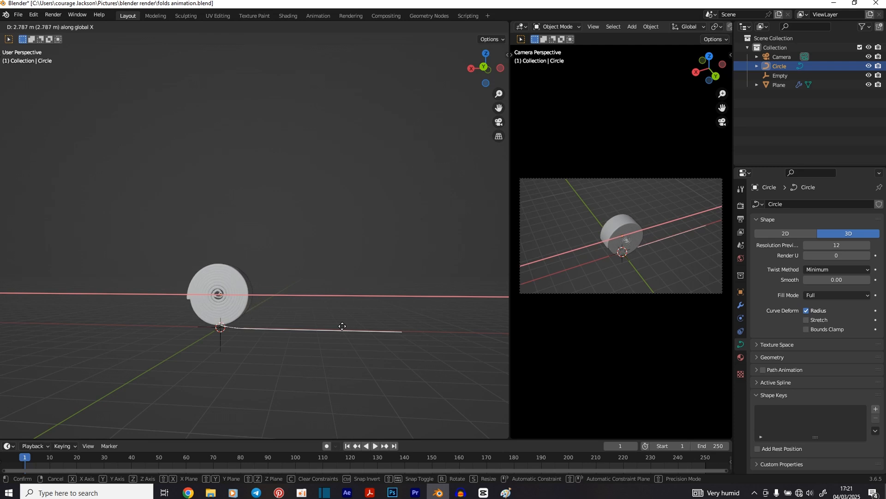
pyautogui.click(374, 326)
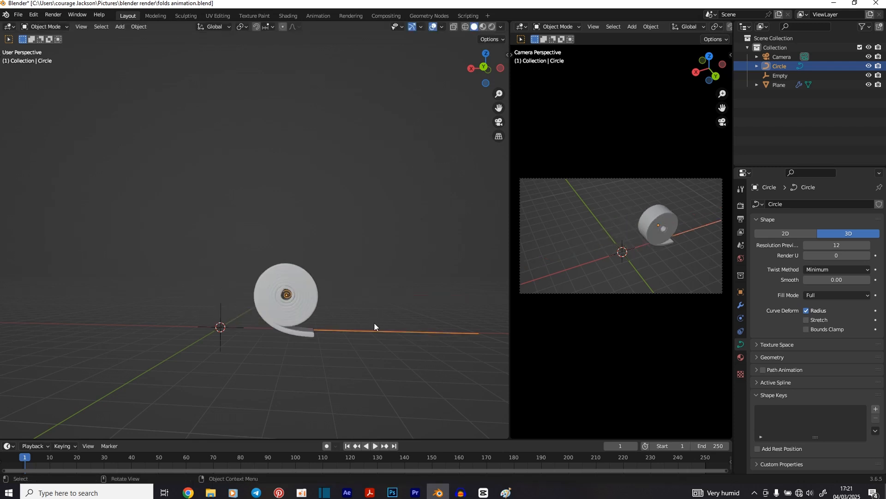
# Raise the empty about 1.41 m along Z from the origin to the height of the roll's centre.
pyautogui.click(227, 316)
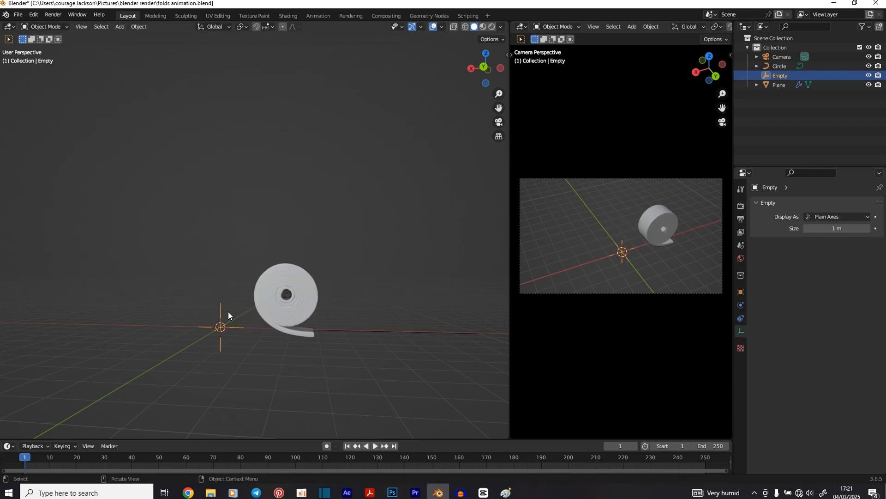
pyautogui.press('g')
pyautogui.press('z')
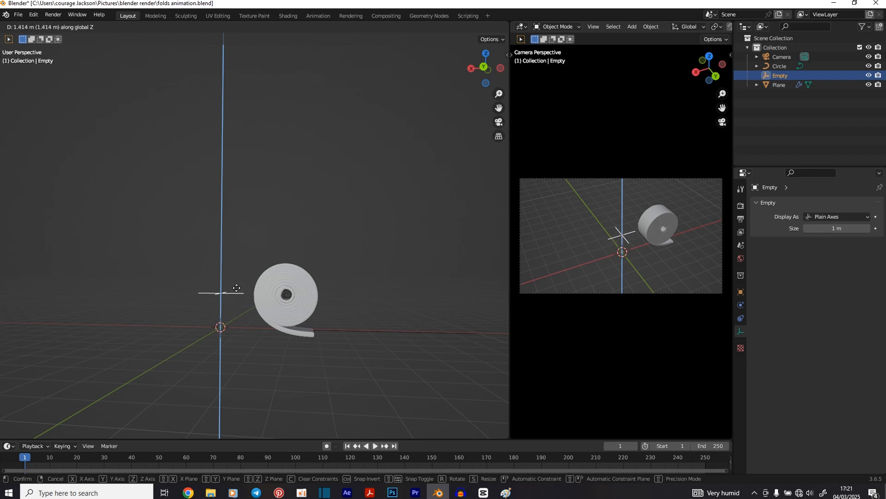
pyautogui.click(257, 310)
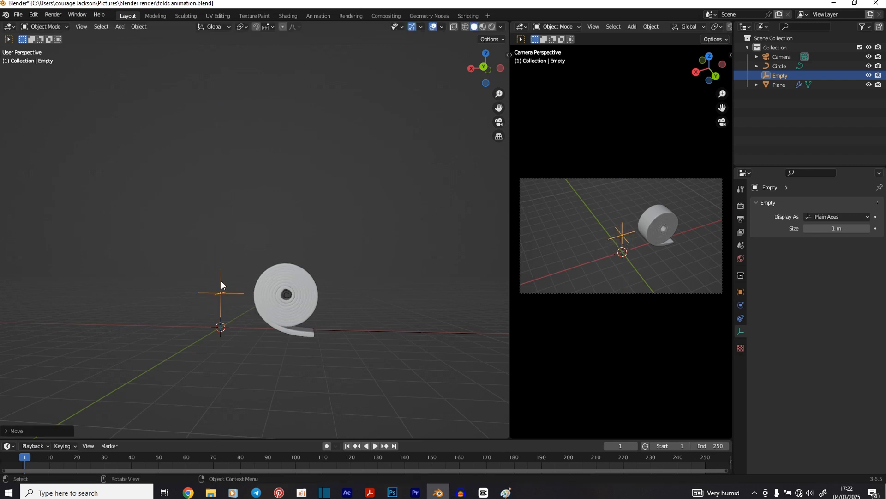
pyautogui.click(318, 294)
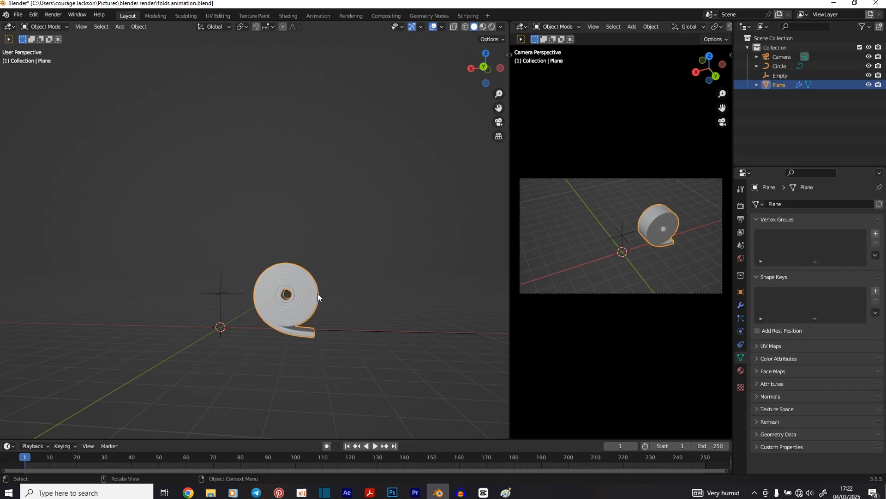
pyautogui.press('g')
pyautogui.press('x')
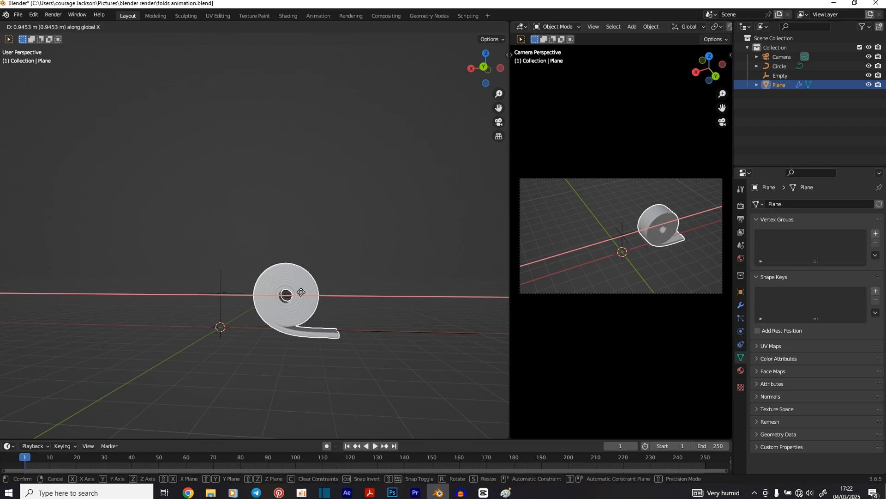
pyautogui.rightClick(480, 295)
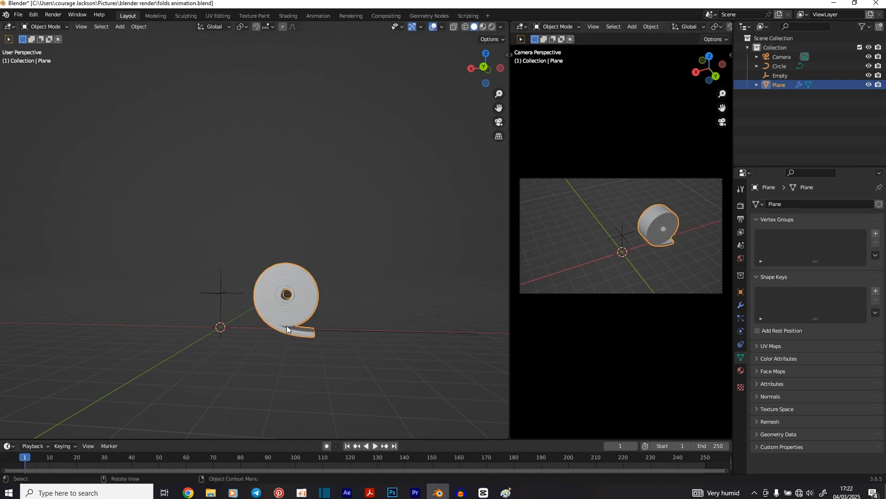
# Parent the rolled plane and the spiral circle curve to the empty, keeping their transforms.
pyautogui.keyDown('shift'); pyautogui.click(351, 330); pyautogui.keyUp('shift')
pyautogui.keyDown('shift'); pyautogui.click(317, 291); pyautogui.keyUp('shift')
pyautogui.keyDown('shift'); pyautogui.click(226, 290); pyautogui.keyUp('shift')
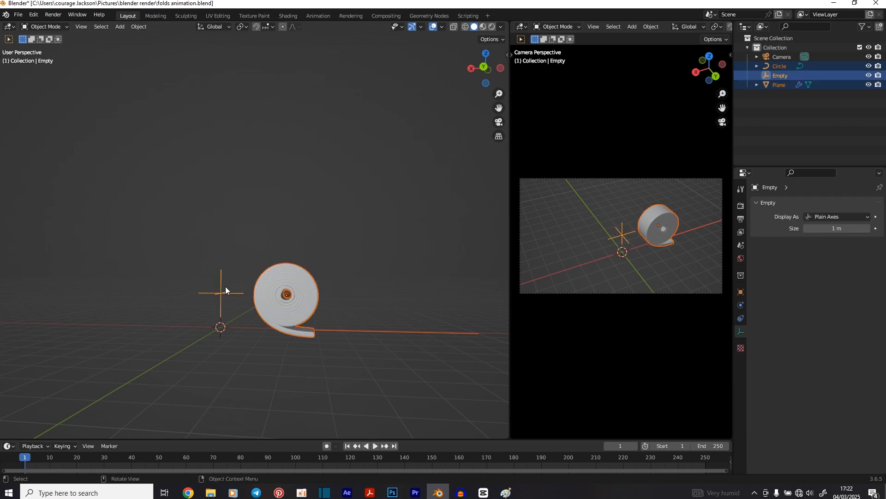
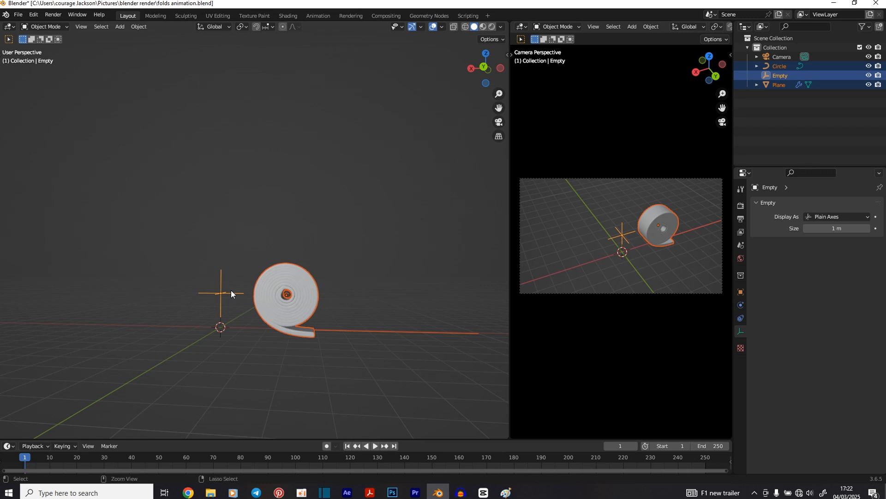
pyautogui.hotkey('ctrl', 'p')
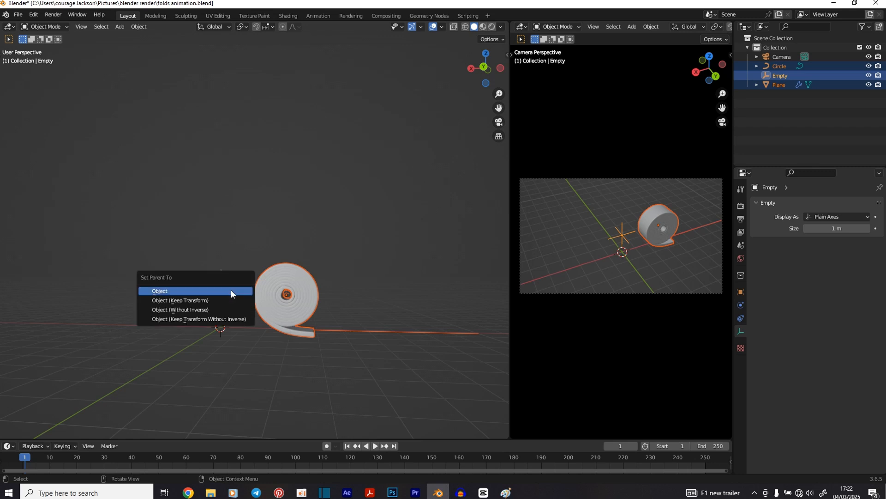
pyautogui.click(181, 298)
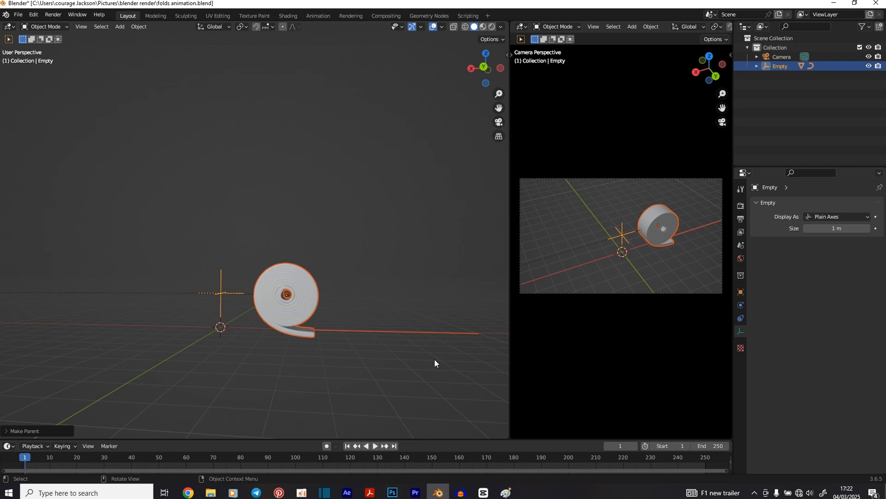
pyautogui.click(228, 289)
pyautogui.press('g')
pyautogui.press('x')
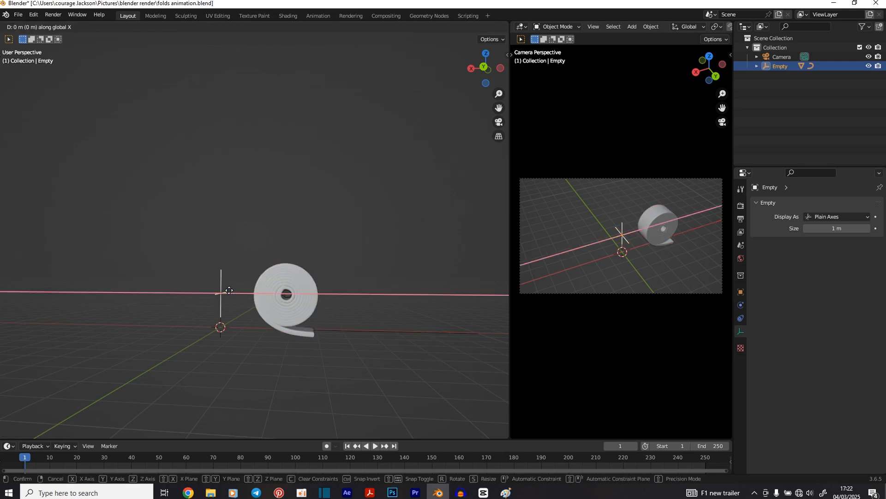
pyautogui.click(320, 294)
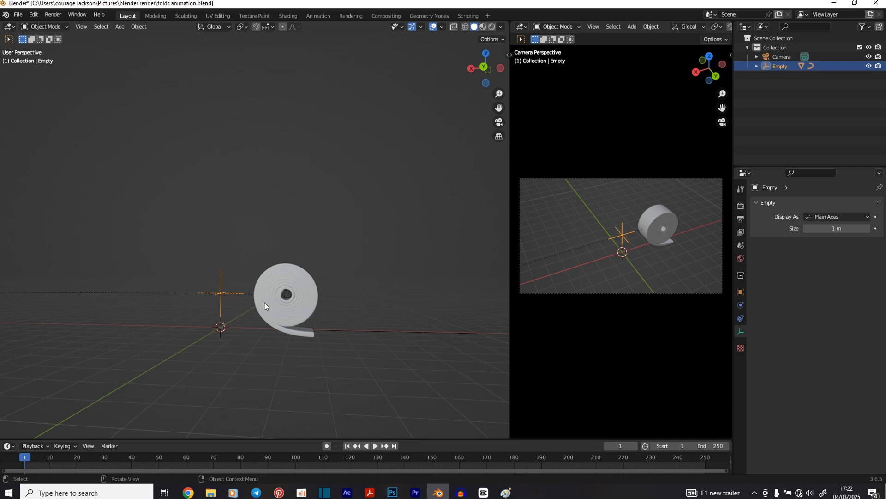
# Move the plane along the X axis until it is fully unrolled from the spiral into a flat strip.
pyautogui.click(297, 322)
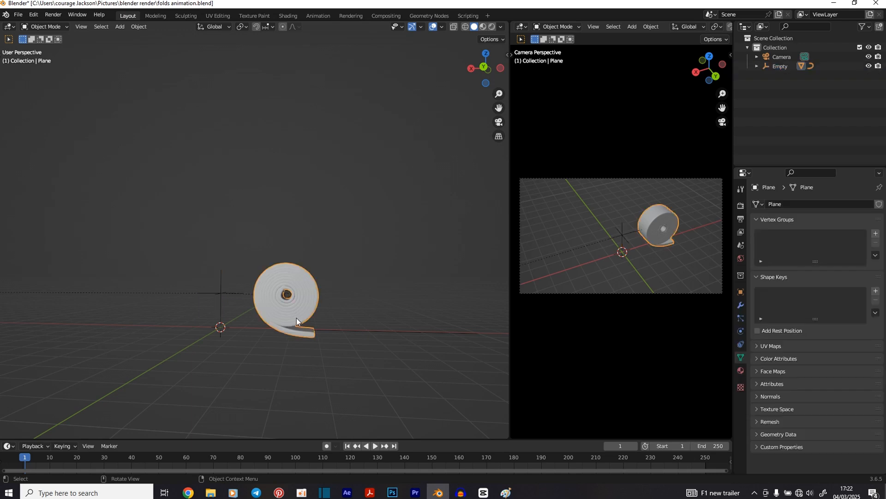
pyautogui.press('g')
pyautogui.press('x')
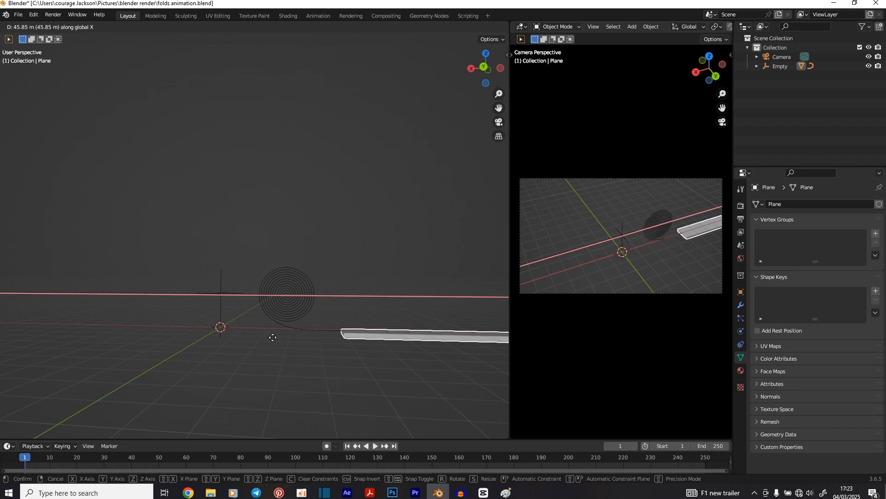
pyautogui.click(271, 336)
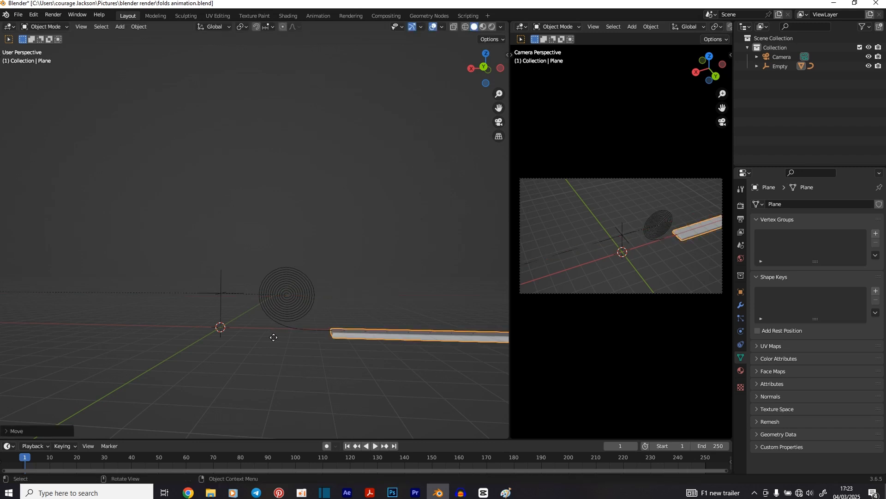
pyautogui.click(368, 336)
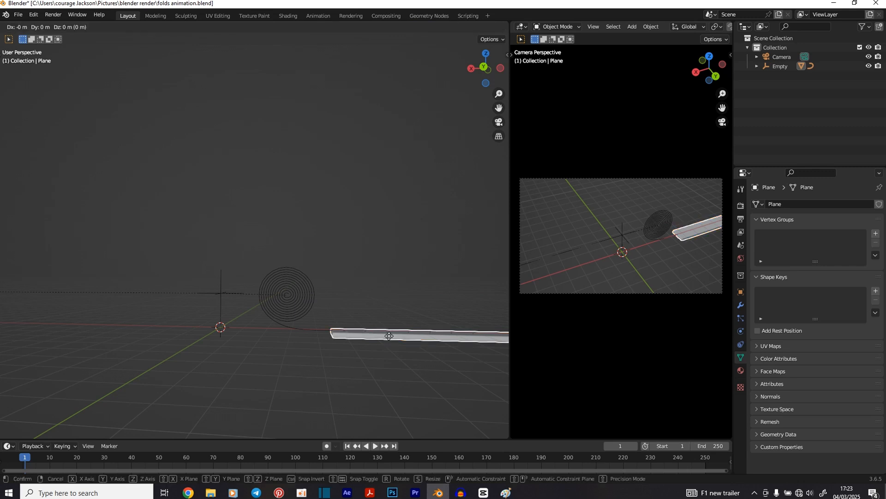
# Move the empty along the X axis until the near end of the flat strip sits at the world origin.
pyautogui.click(266, 287)
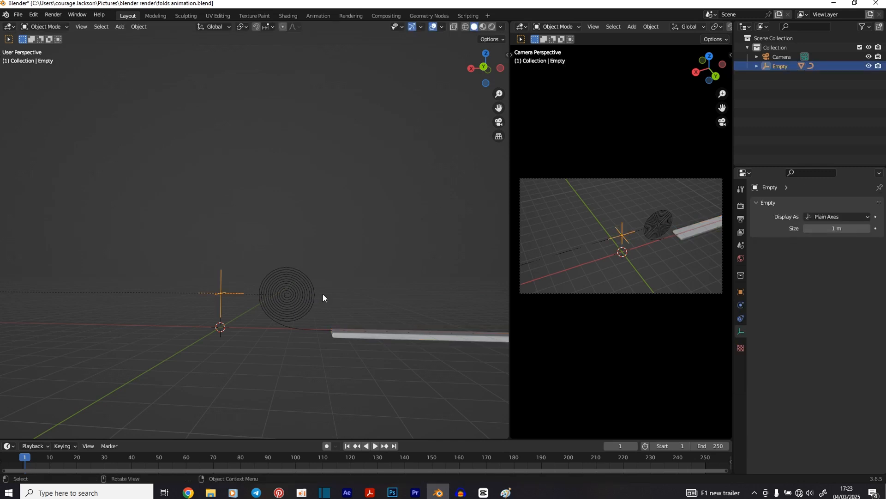
pyautogui.press('g')
pyautogui.press('x')
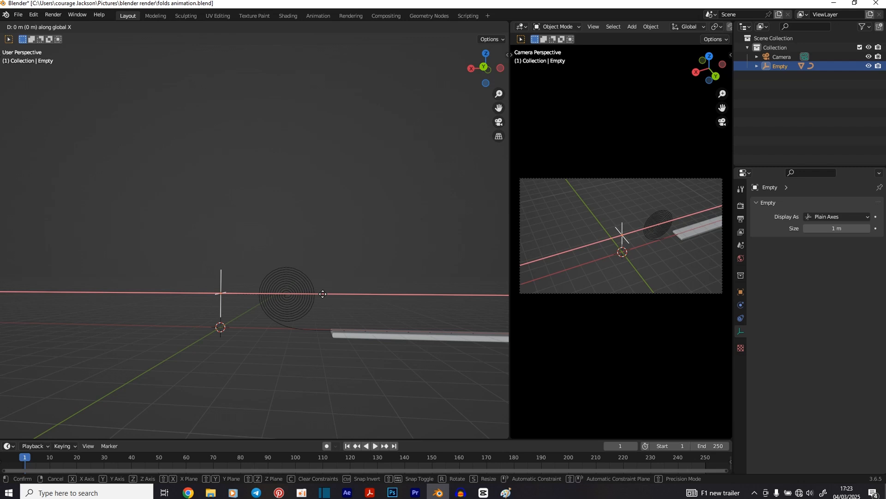
pyautogui.click(221, 294)
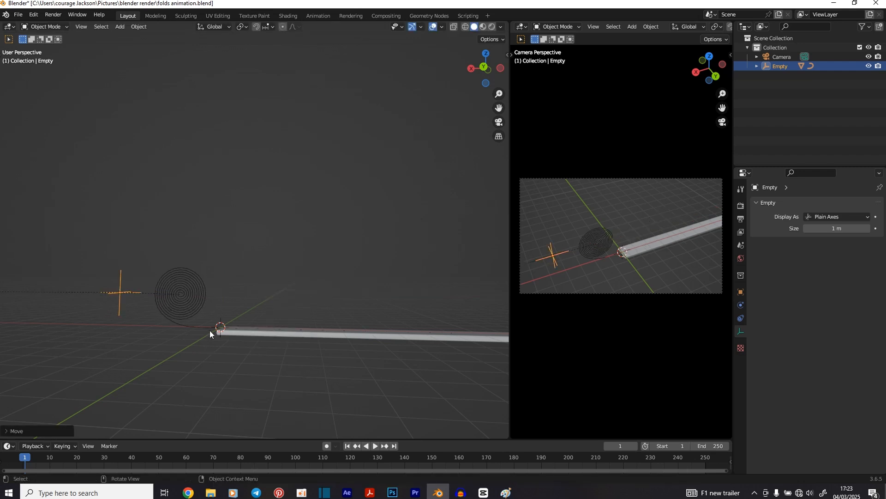
# Insert a Location & Rotation keyframe for the empty at frame 50.
pyautogui.click(159, 457)
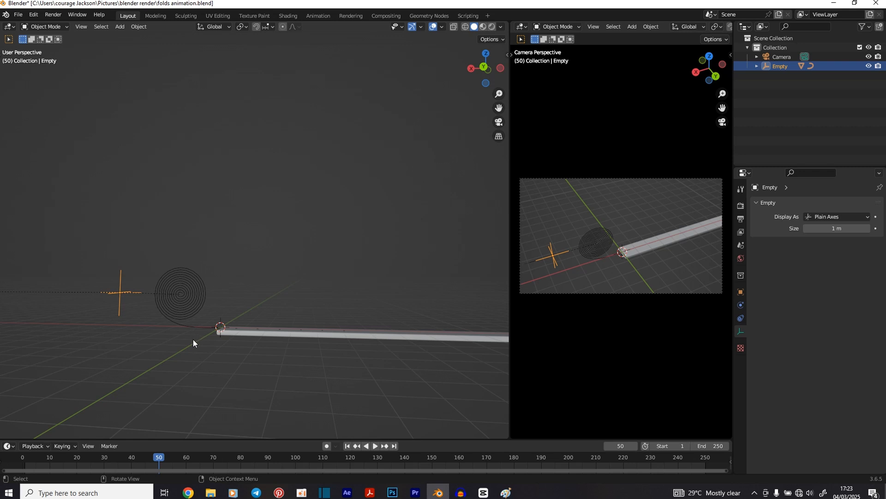
pyautogui.press('i')
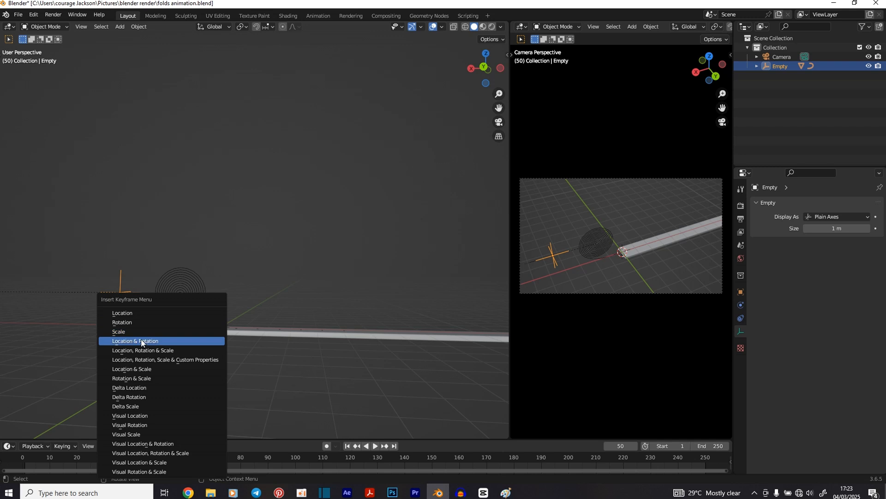
pyautogui.click(157, 341)
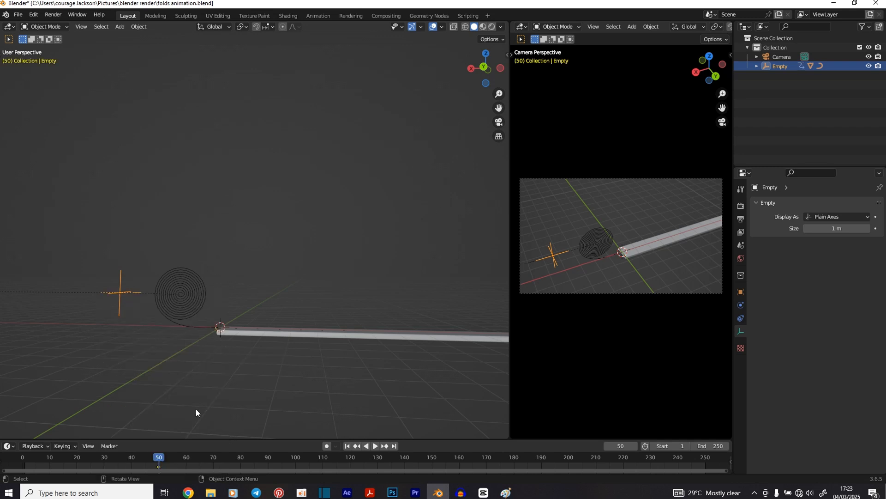
# At frame 1, move the empty in the negative X direction so the spiral passes the origin and leaves the camera view.
pyautogui.click(26, 458)
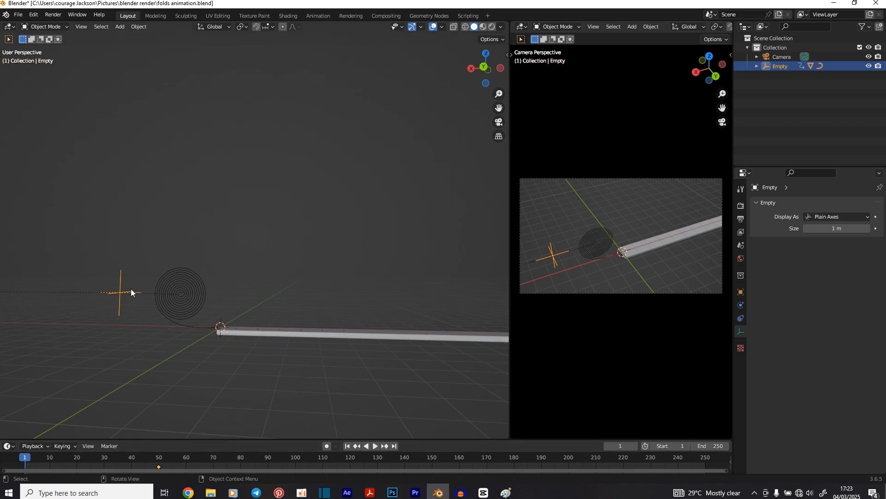
pyautogui.press('g')
pyautogui.press('x')
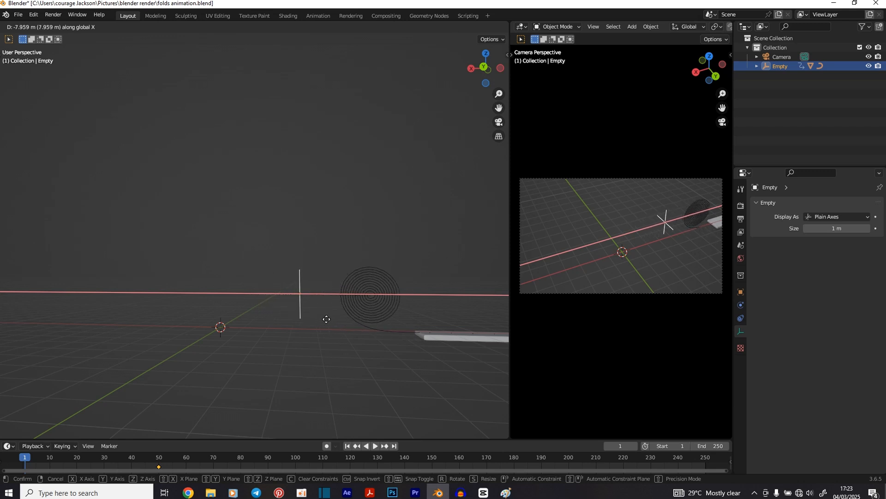
pyautogui.click(392, 319)
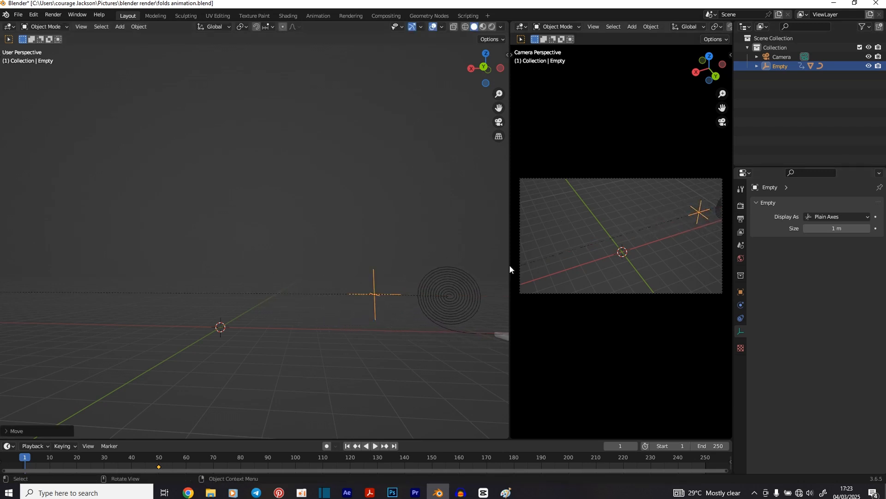
# Insert a Location & Rotation keyframe for the empty at frame 1 and play back its motion.
pyautogui.press('i')
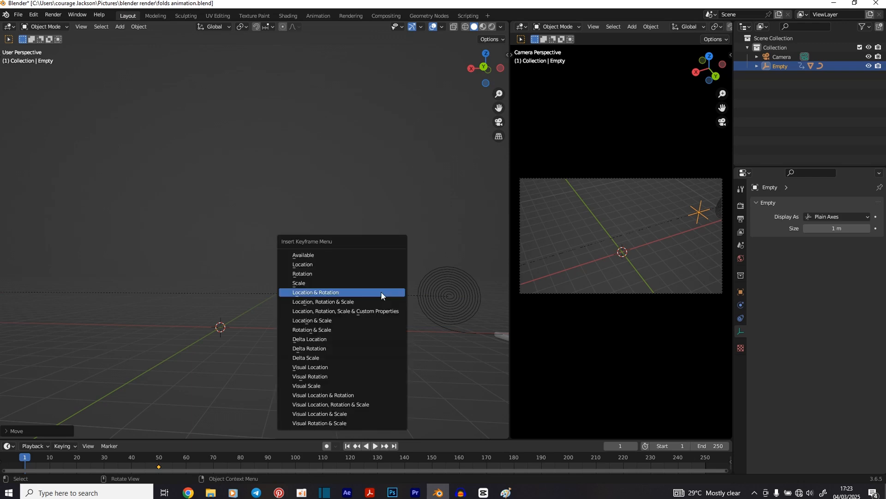
pyautogui.click(381, 292)
pyautogui.press('space')
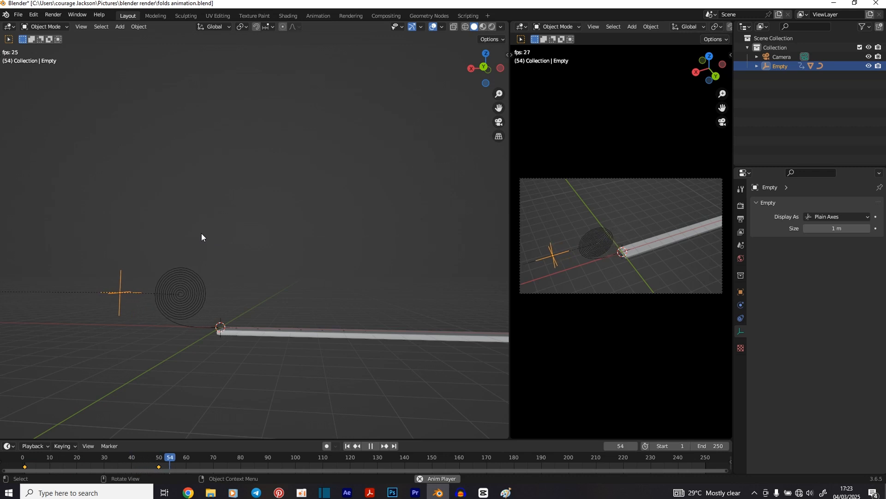
pyautogui.press('space')
# Insert a Location & Rotation keyframe for the flat plane strip at frame 50.
pyautogui.click(158, 461)
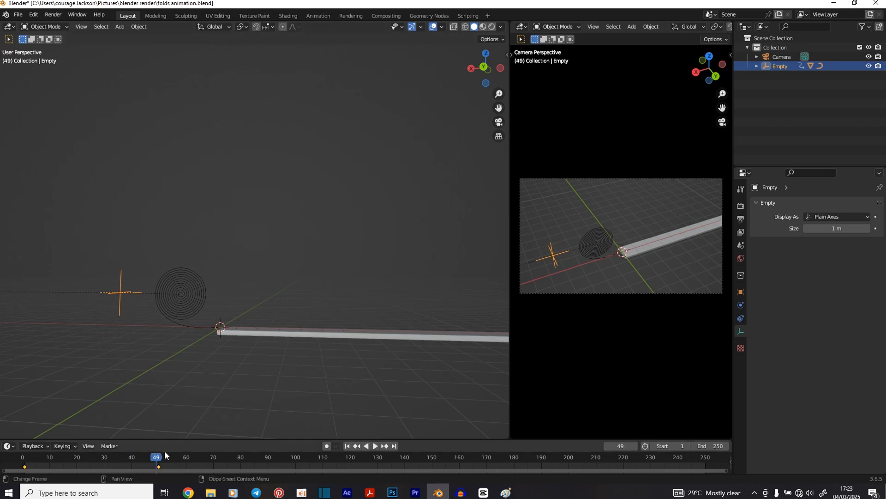
pyautogui.moveTo(158, 457); pyautogui.dragTo(159, 457)
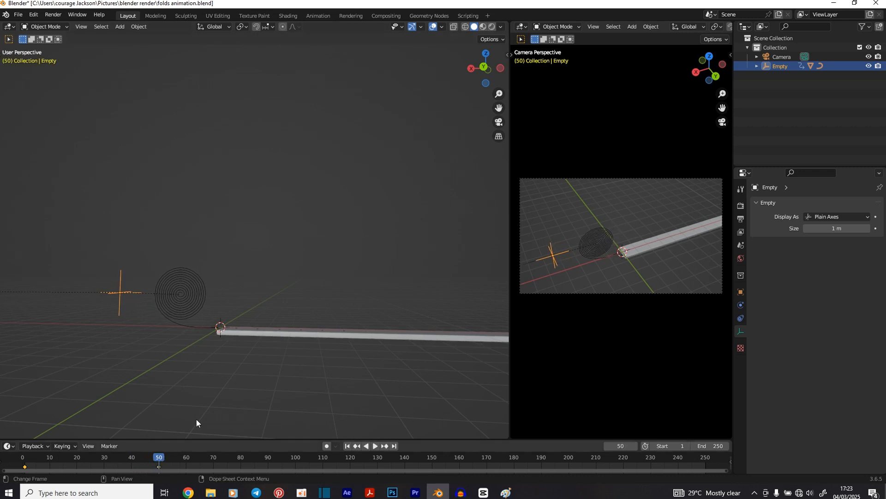
pyautogui.click(262, 336)
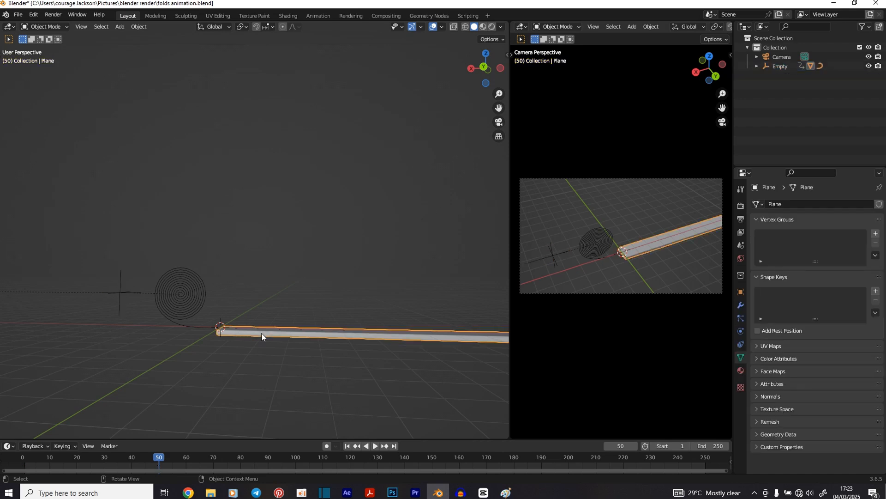
pyautogui.press('i')
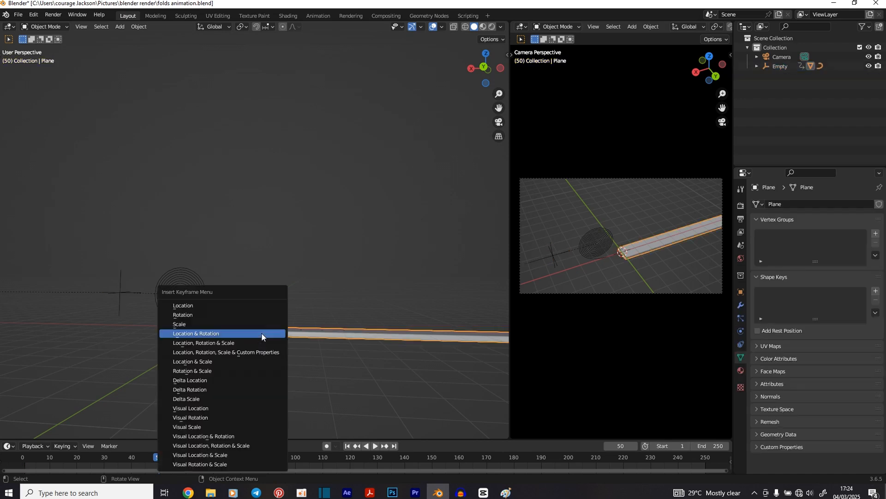
pyautogui.click(261, 334)
# At frame 1, move the plane about -31.18 m along the X axis so it rolls up around the spiral.
pyautogui.click(24, 457)
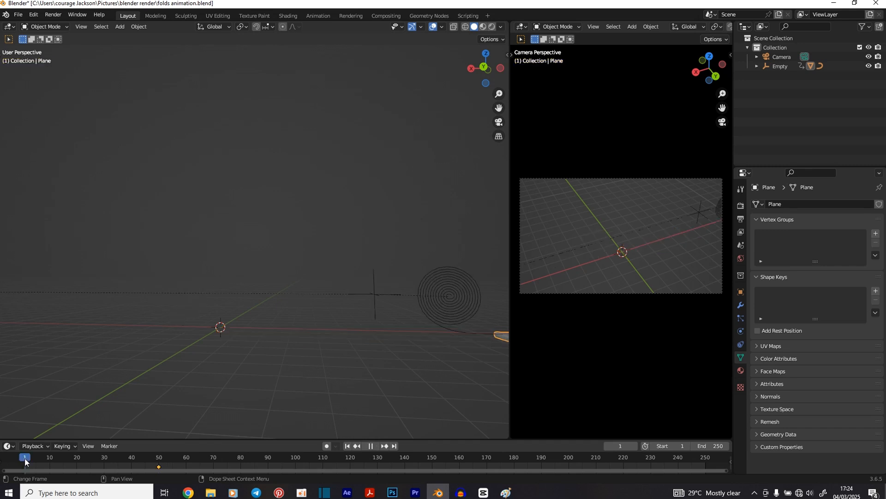
pyautogui.scroll(-3, 431, 352)
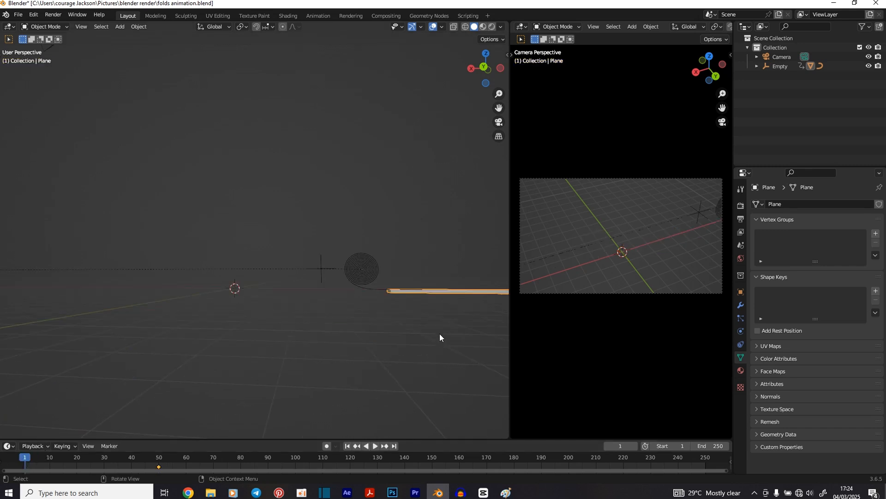
pyautogui.press('g')
pyautogui.press('x')
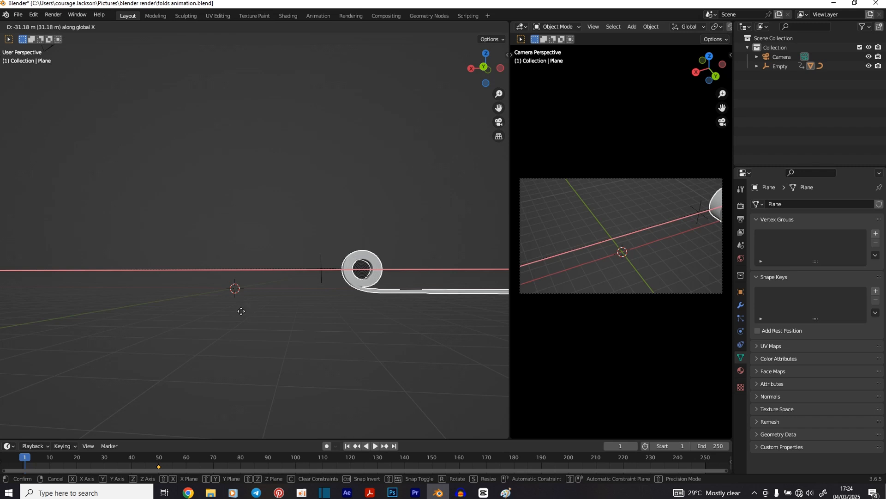
pyautogui.click(241, 311)
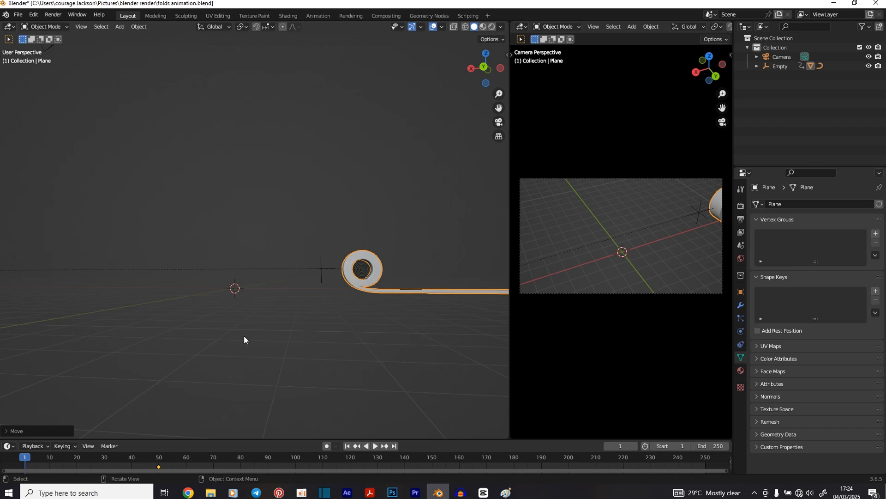
# Insert a keyframe for the rolled-up plane at frame 1 and play back the unrolling animation.
pyautogui.press('i')
pyautogui.click(345, 273)
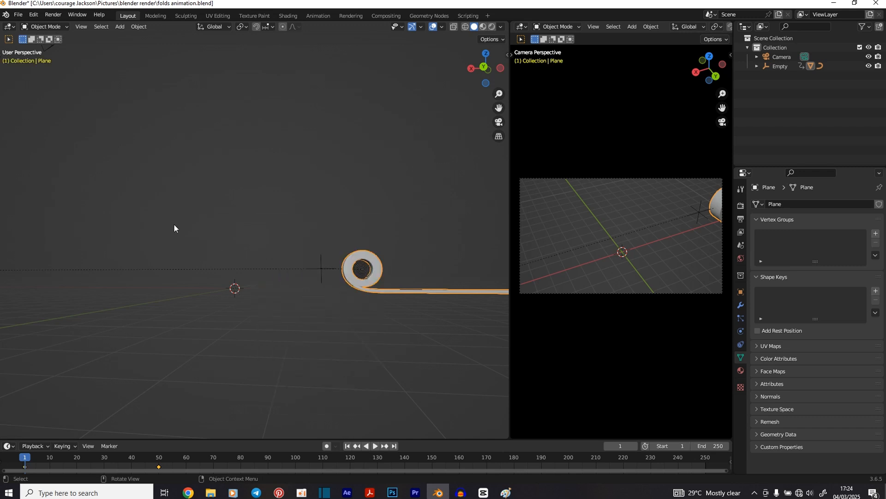
pyautogui.press('space')
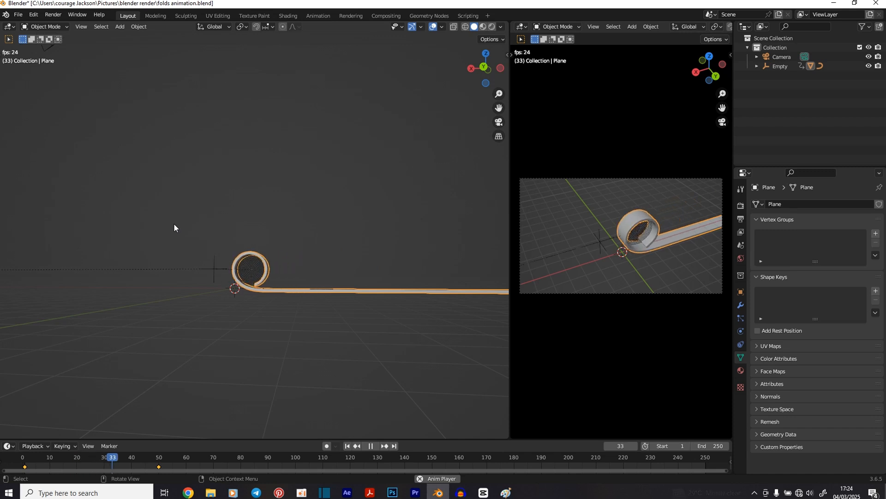
pyautogui.press('space')
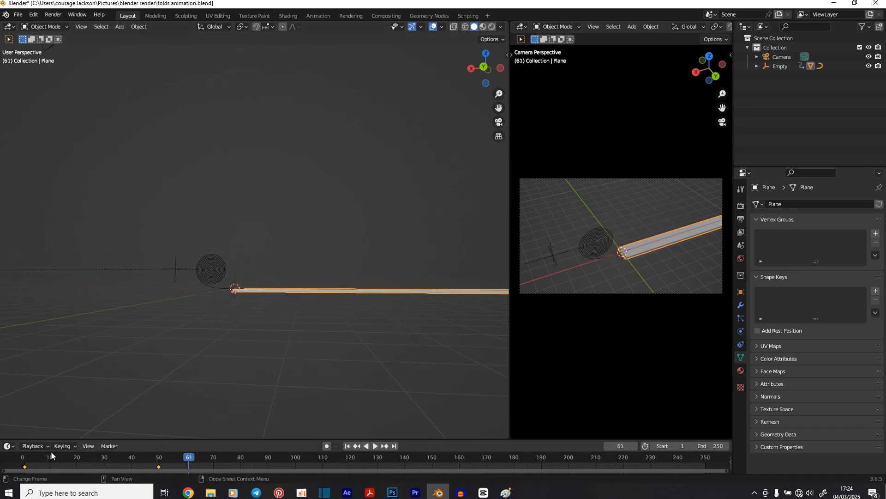
# Replay the unrolling animation several times from frame 1, viewing the plane strip from a higher angle as well.
pyautogui.click(25, 460)
pyautogui.press('space')
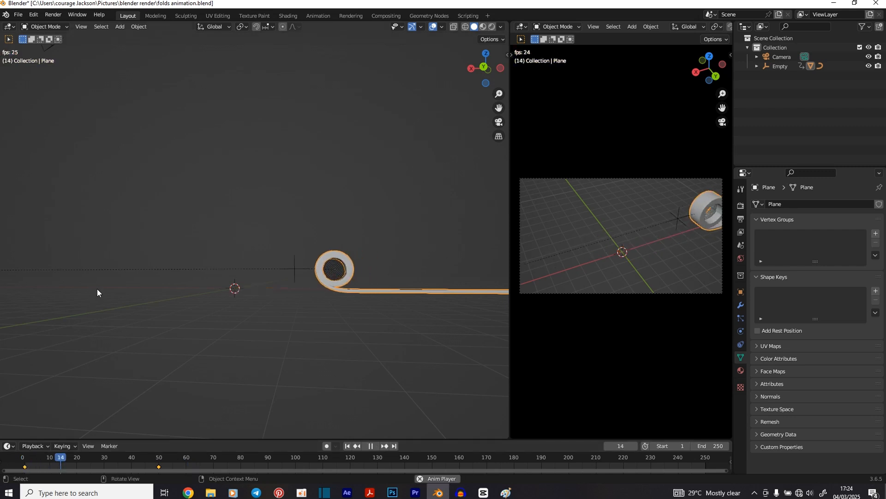
pyautogui.press('space')
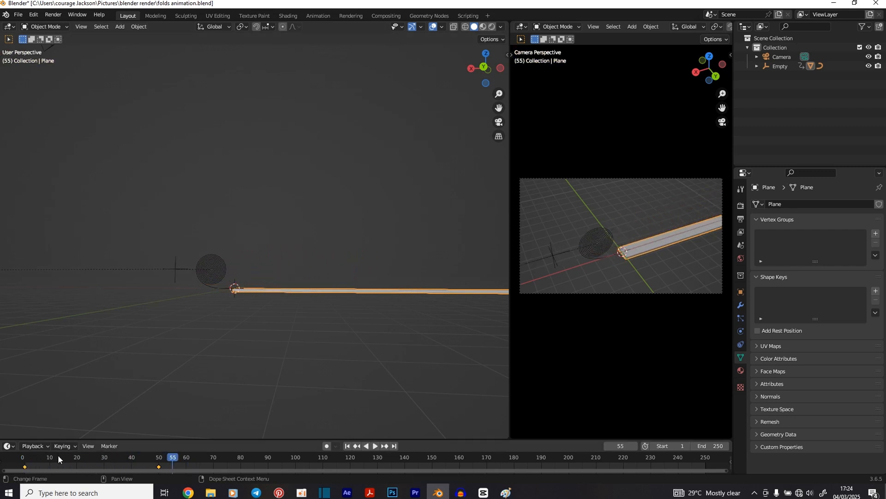
pyautogui.moveTo(57, 456); pyautogui.dragTo(27, 460)
pyautogui.press('space')
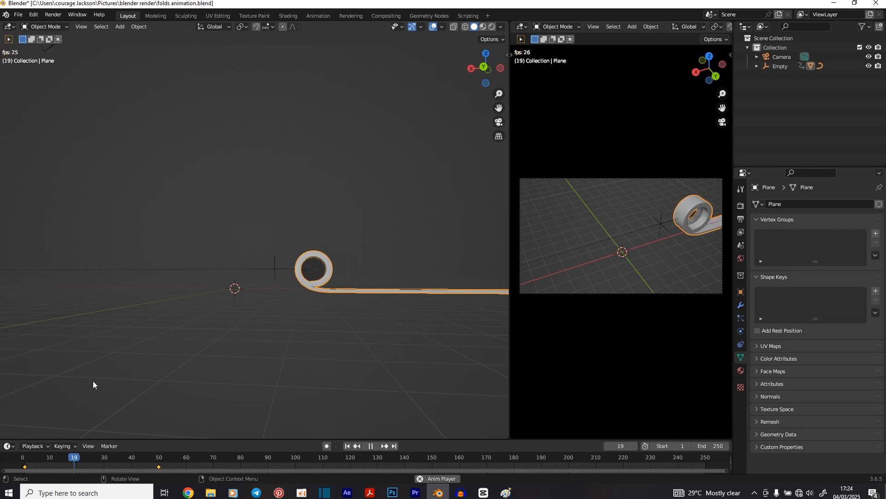
pyautogui.press('space')
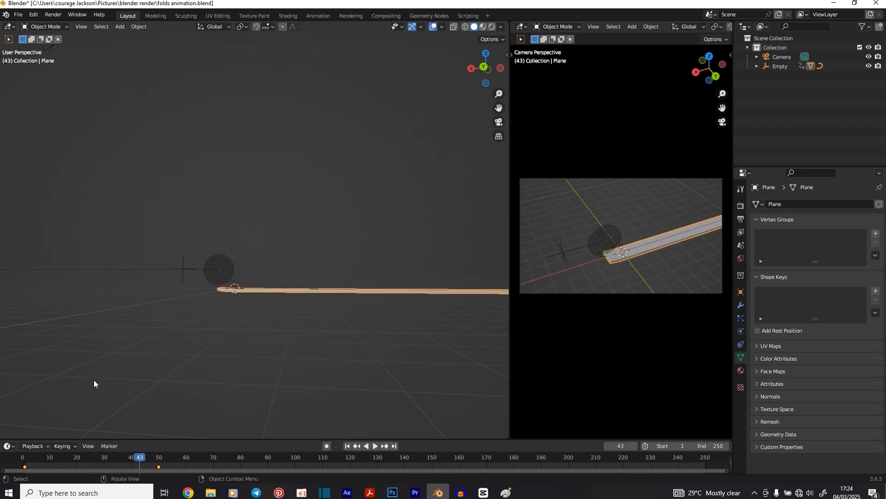
pyautogui.press('space')
pyautogui.press('space')
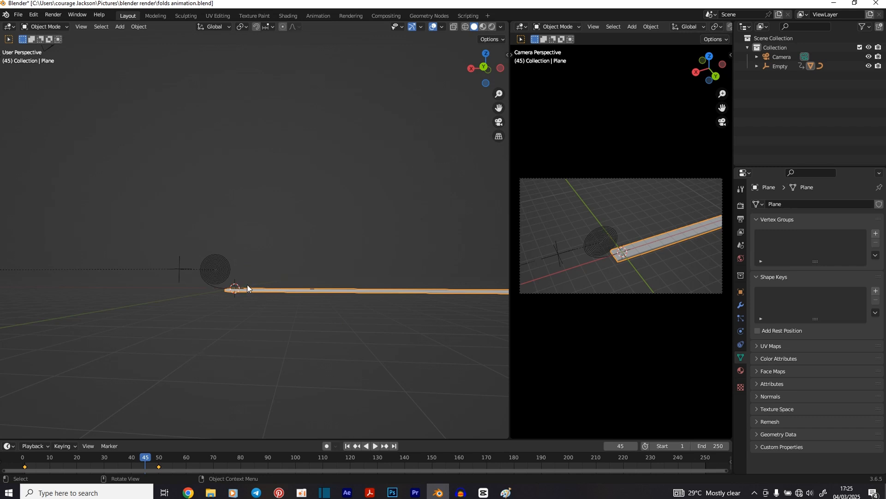
pyautogui.moveTo(260, 289); pyautogui.dragTo(303, 305, button='middle')
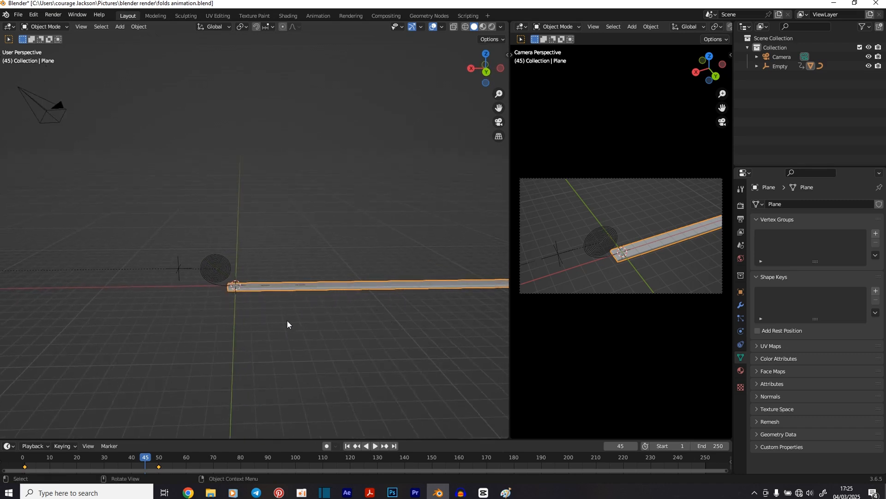
pyautogui.press('space')
pyautogui.press('space')
pyautogui.press('space')
pyautogui.press('space')
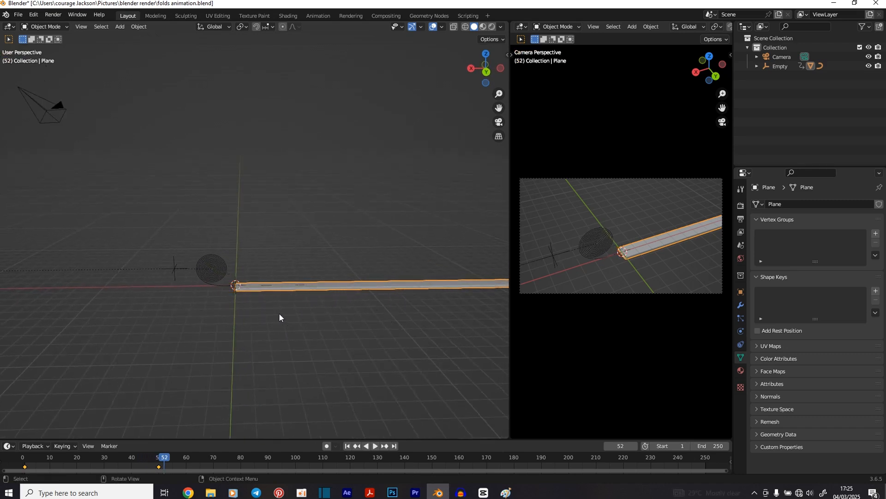
# Select the empty and play back the animation to check how it moves with the unrolling plane.
pyautogui.click(221, 267)
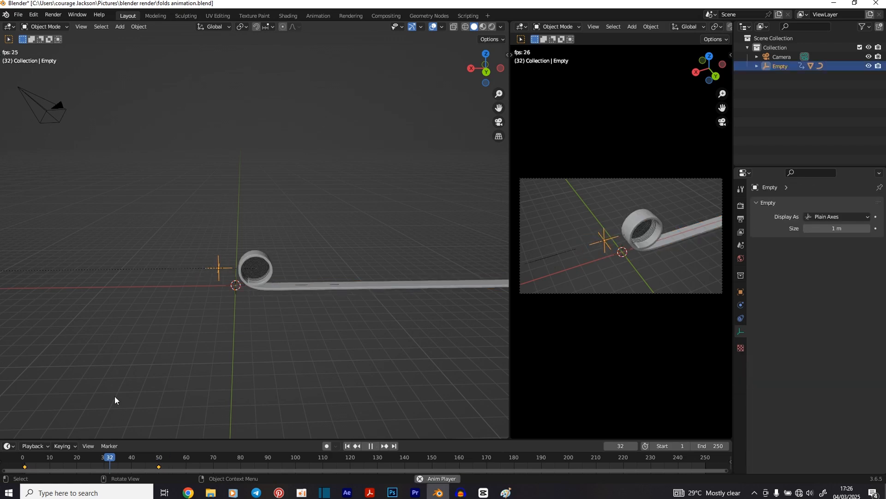
pyautogui.press('space')
pyautogui.press('space')
pyautogui.press('space')
pyautogui.press('space')
pyautogui.press('space')
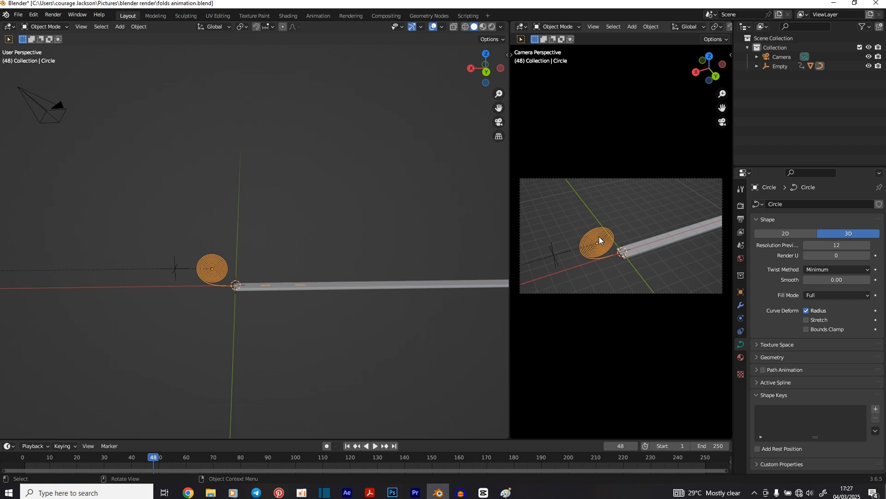
# Hide the spiral curve and play back the unrolling animation from frame 1.
pyautogui.press('h')
pyautogui.click(25, 459)
pyautogui.press('space')
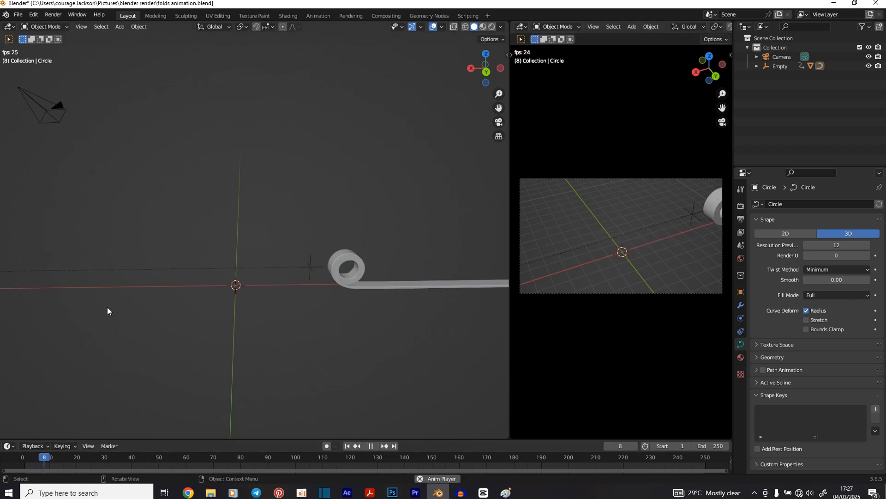
pyautogui.press('space')
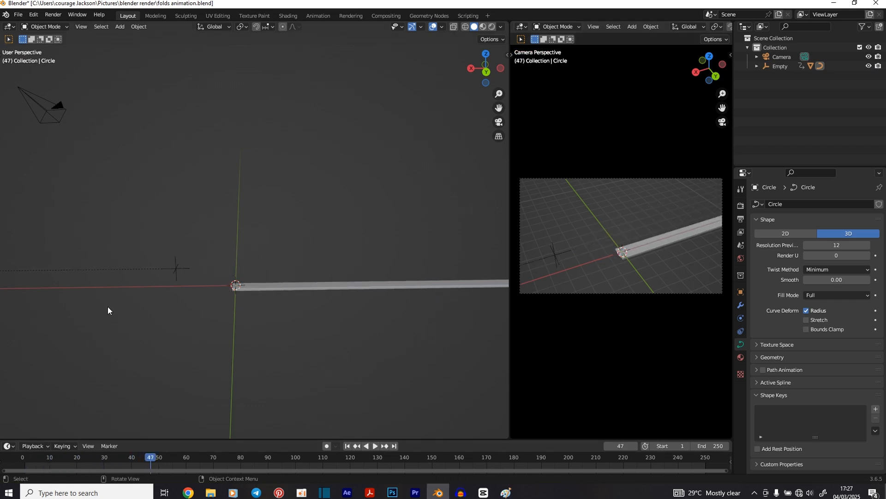
# Move the empty's end keyframe from frame 50 to frame 100.
pyautogui.press('Left')
pyautogui.press('Left')
pyautogui.click(282, 292)
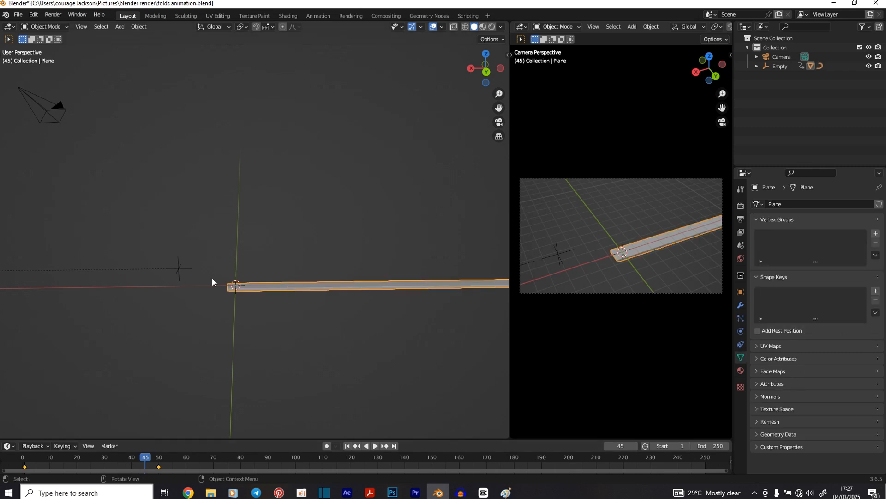
pyautogui.click(187, 270)
pyautogui.click(167, 462)
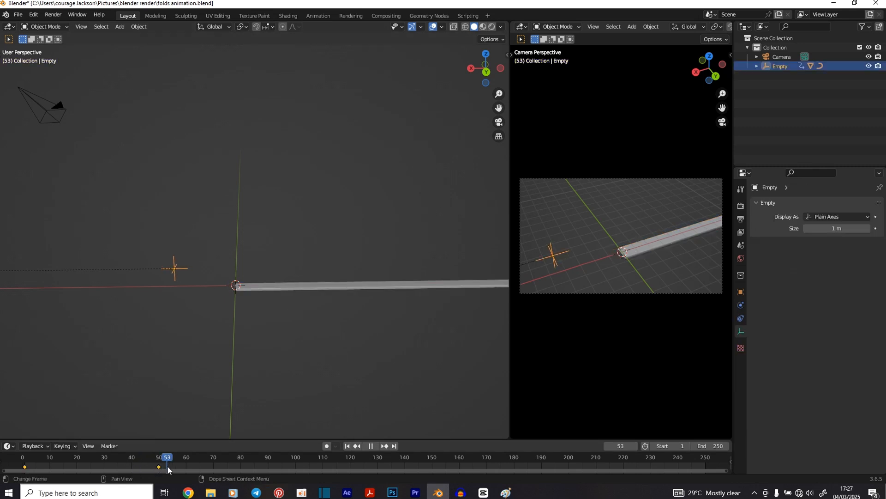
pyautogui.moveTo(151, 464); pyautogui.dragTo(168, 468)
pyautogui.press('g')
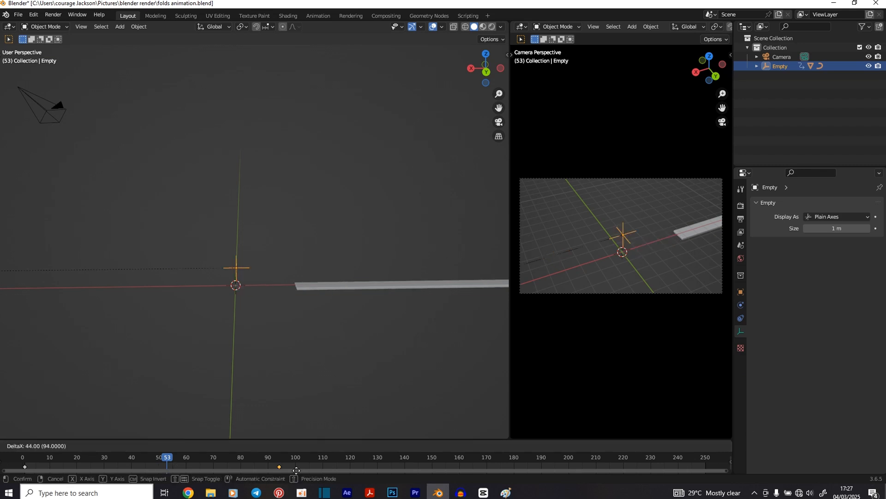
pyautogui.click(313, 468)
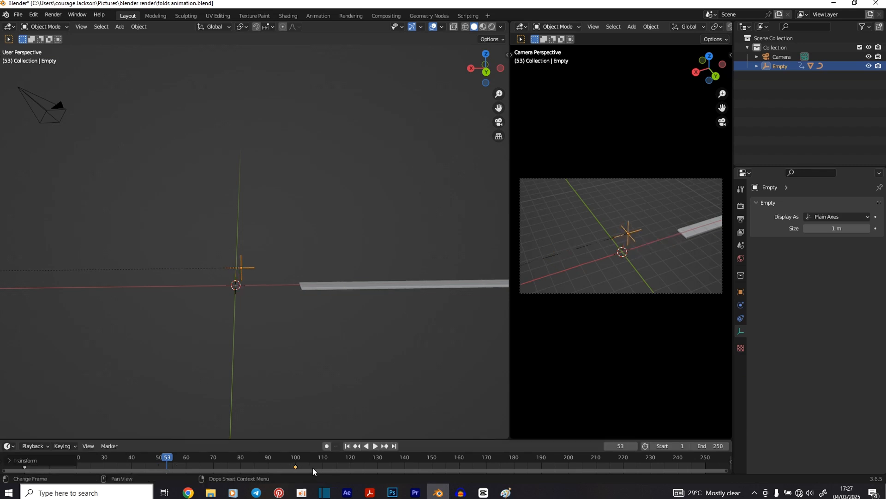
# Play back the animation through frame 99 to check the empty's slower motion.
pyautogui.click(96, 457)
pyautogui.press('space')
pyautogui.press('space')
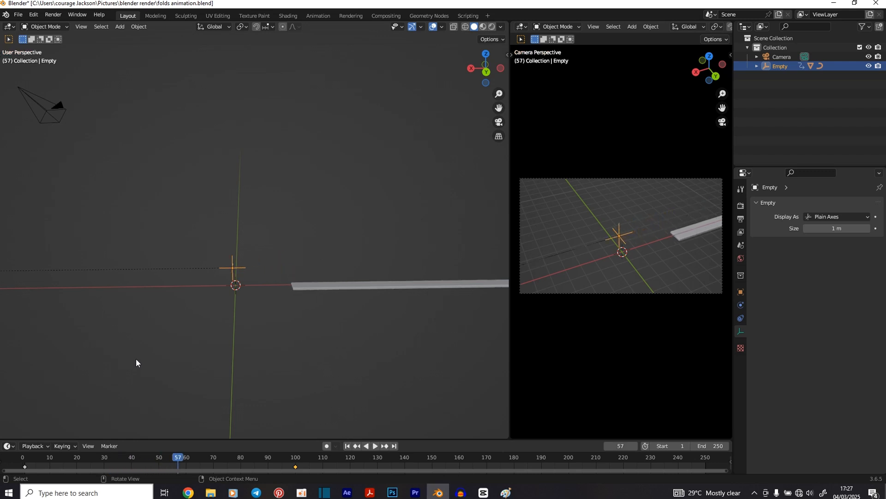
pyautogui.press('space')
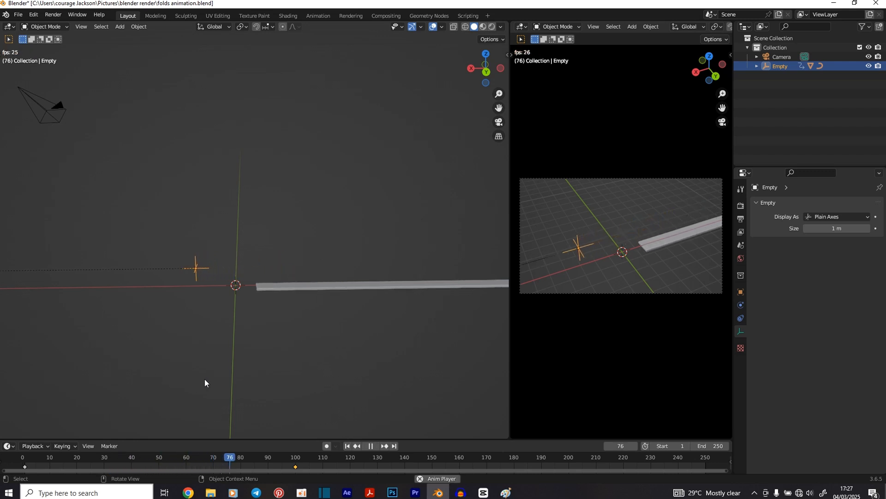
pyautogui.press('space')
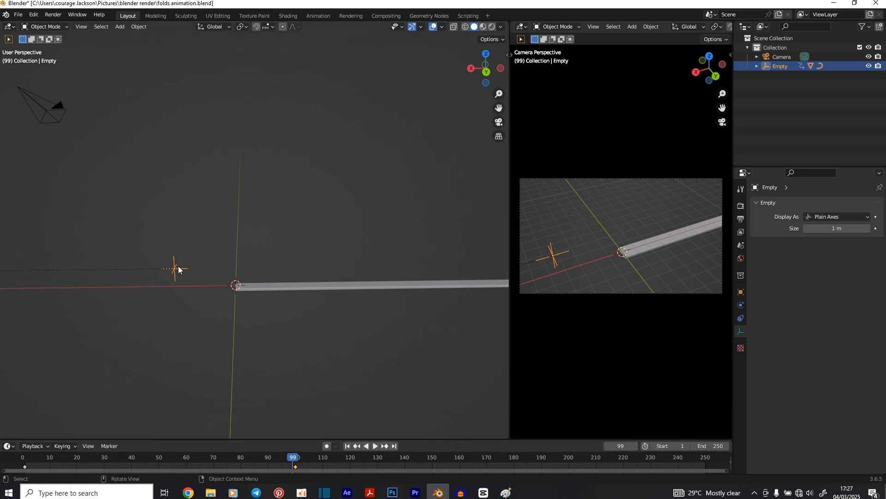
# Move the plane's end keyframe from frame 50 to frame 100 and play back the slower unrolling.
pyautogui.click(282, 293)
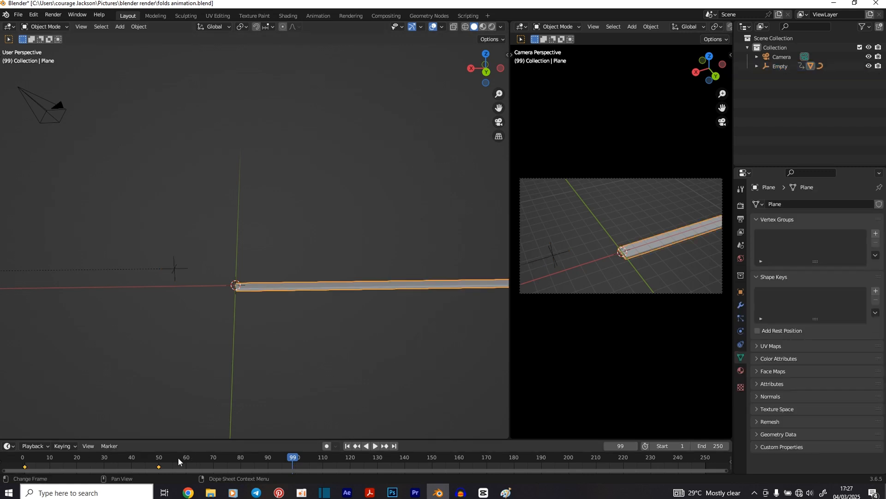
pyautogui.press('g')
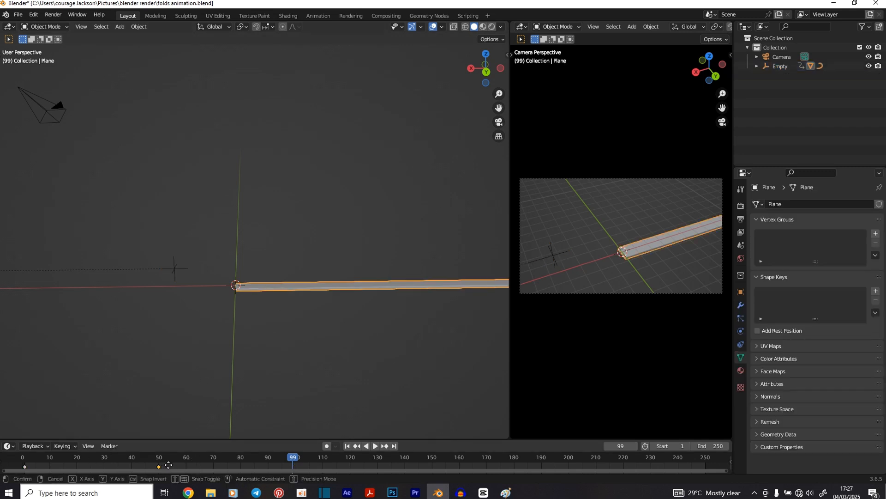
pyautogui.click(306, 461)
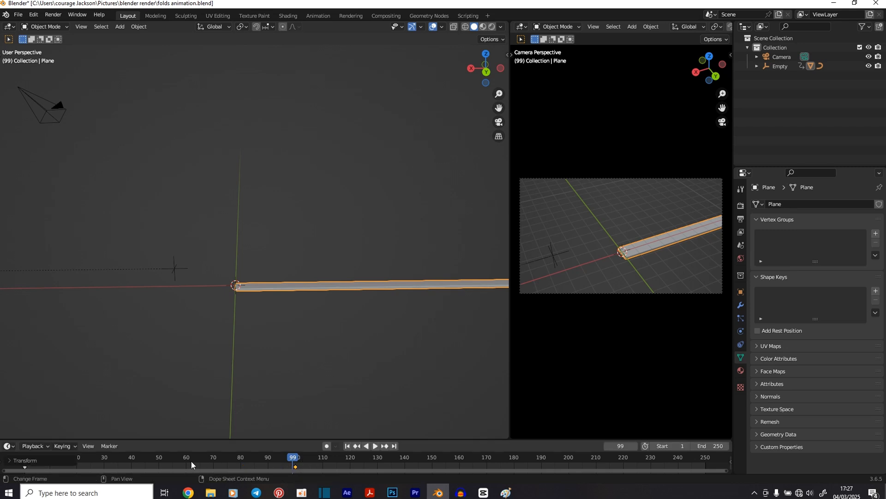
pyautogui.hotkey('ctrl', 'shift', 'space')
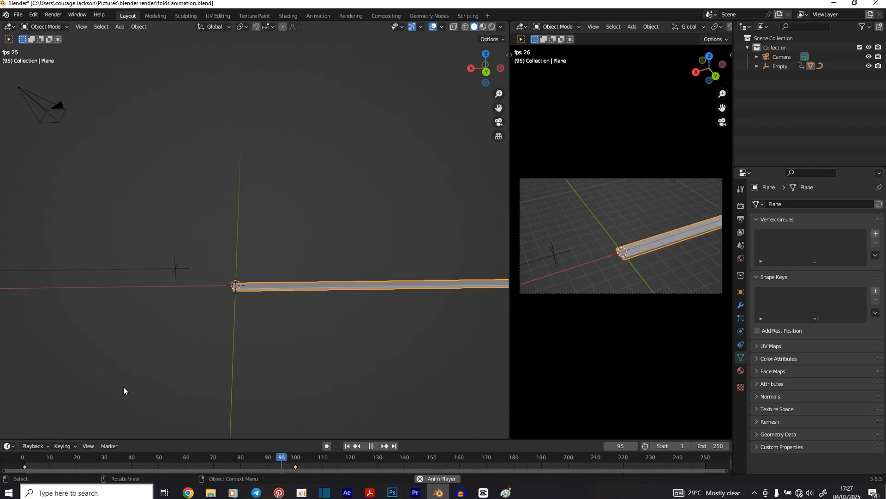
pyautogui.press('space')
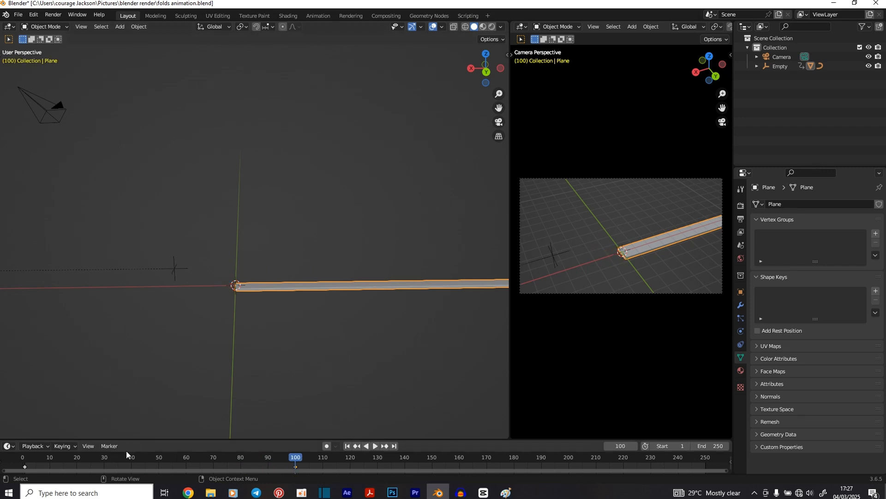
# Move the empty's end keyframe from frame 100 to frame 95 and play back the animation.
pyautogui.hotkey('ctrl', 'z')
pyautogui.press('g')
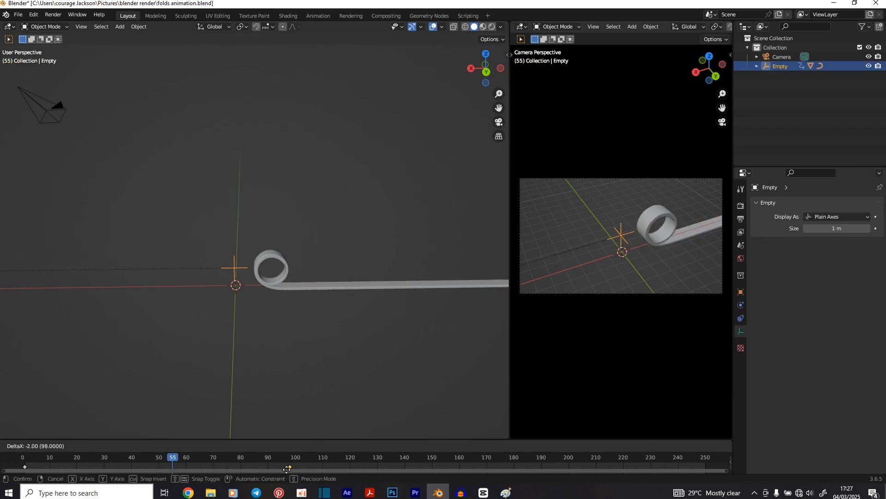
pyautogui.click(274, 463)
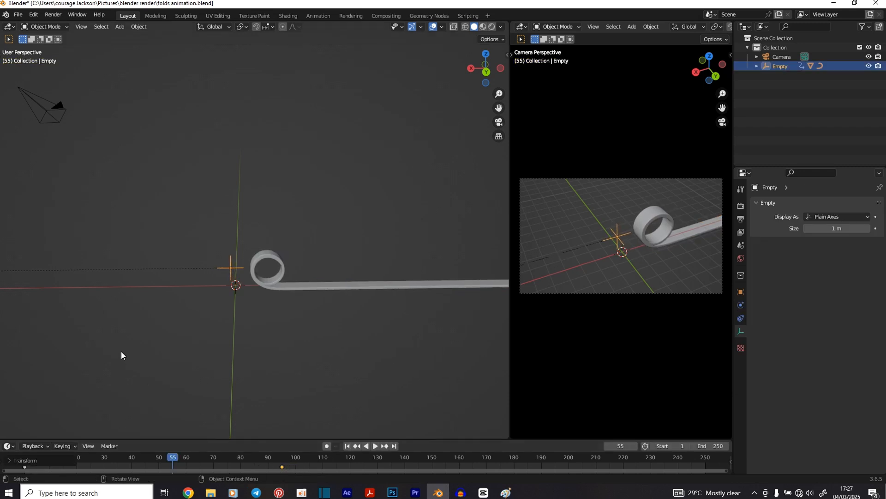
pyautogui.press('space')
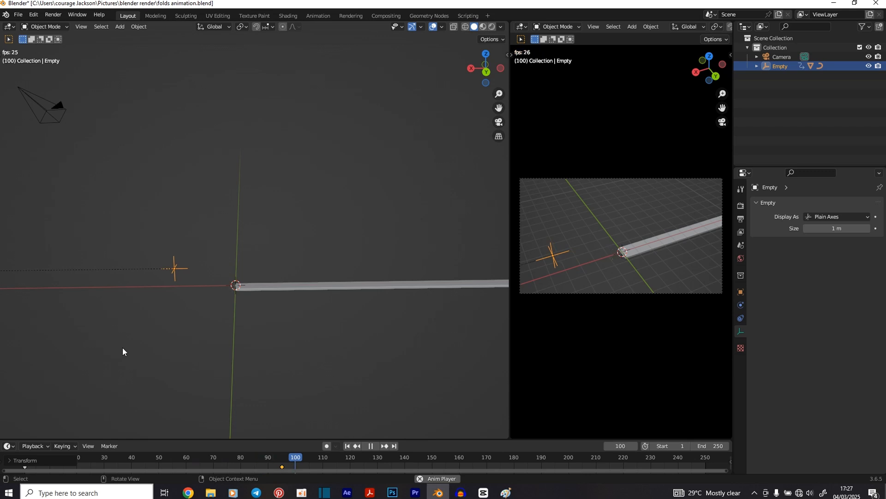
pyautogui.press('space')
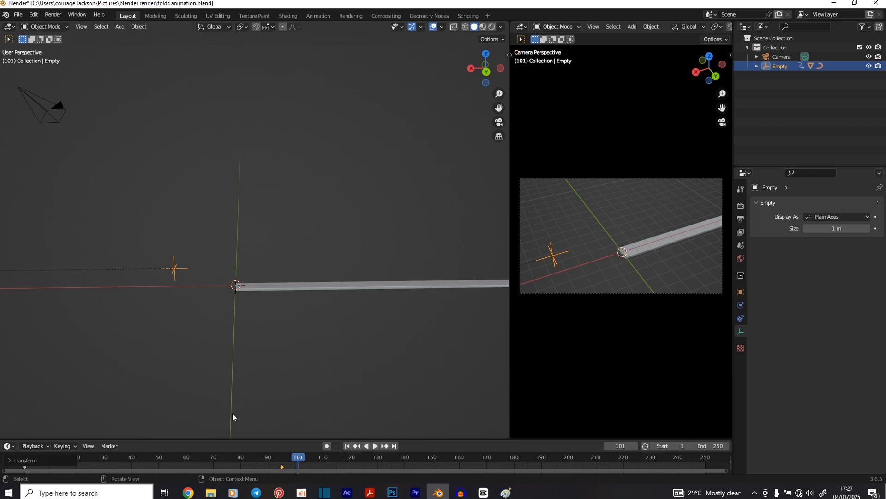
# Play the plane's unrolling from frame 65 and scrub to frame 90 to examine the end of the roll.
pyautogui.click(201, 456)
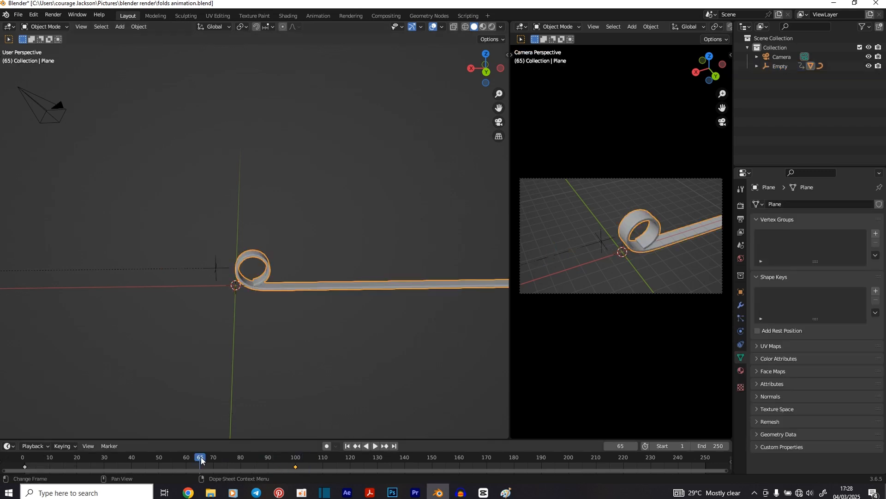
pyautogui.press('space')
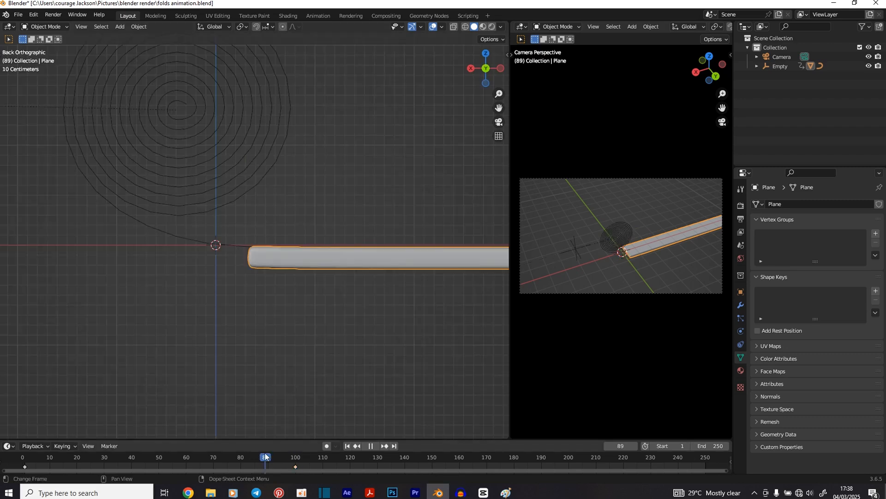
pyautogui.moveTo(265, 457); pyautogui.dragTo(269, 456)
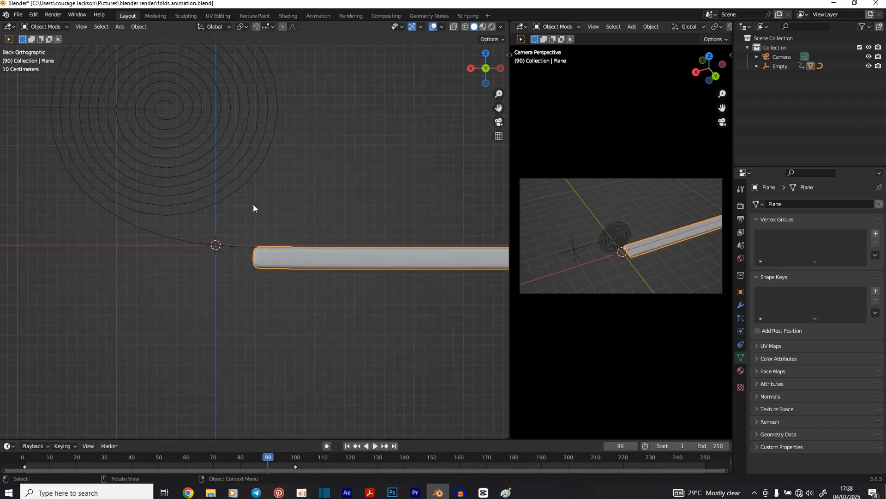
# In Edit Mode, move the curve's control point between the origin and the plane's end about -0.0097 m along Z.
pyautogui.scroll(2, 253, 204)
pyautogui.click(245, 255)
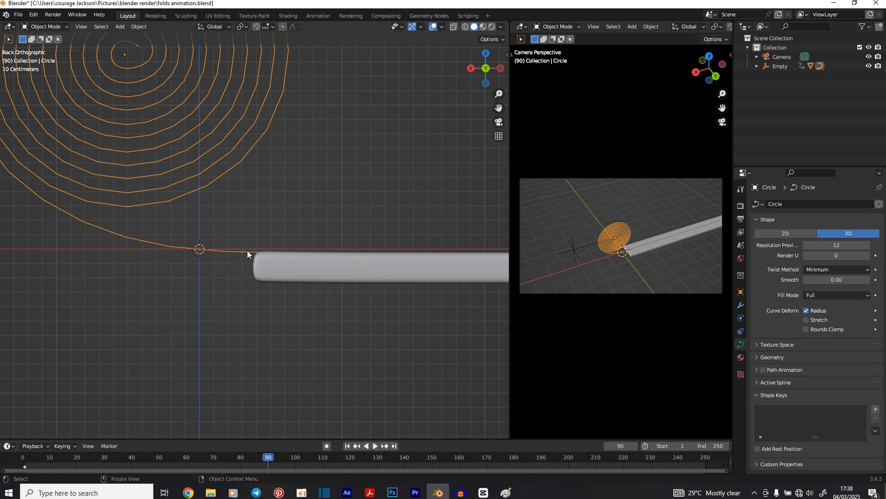
pyautogui.press('Tab')
pyautogui.click(225, 251)
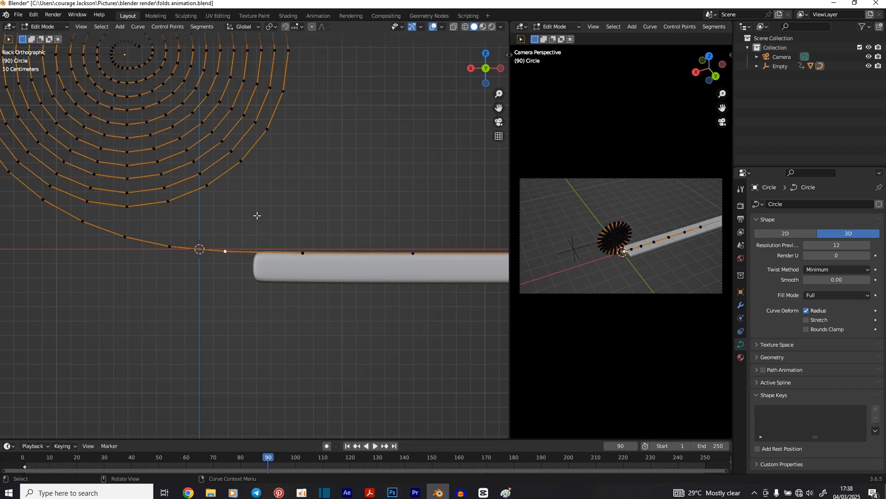
pyautogui.press('g')
pyautogui.press('z')
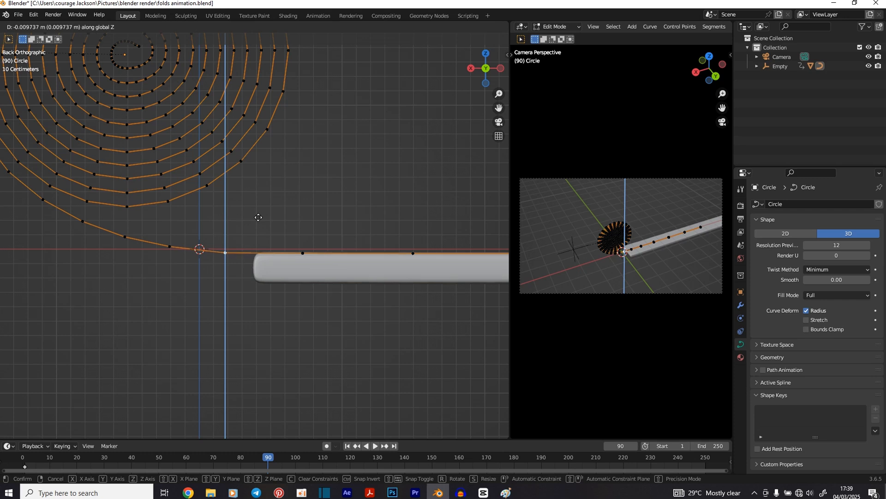
pyautogui.click(258, 216)
# Move the curve's control point beside the origin on the spiral side about -0.039 m along Z, and return to Object Mode.
pyautogui.click(164, 246)
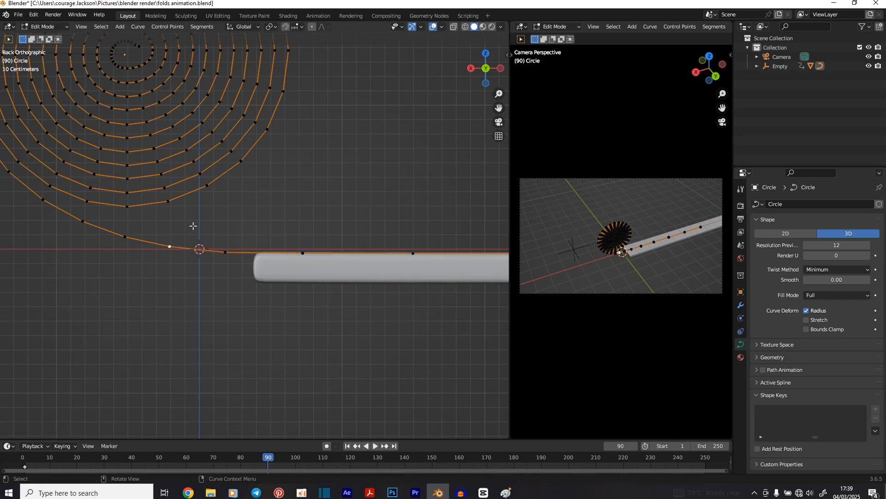
pyautogui.press('g')
pyautogui.press('z')
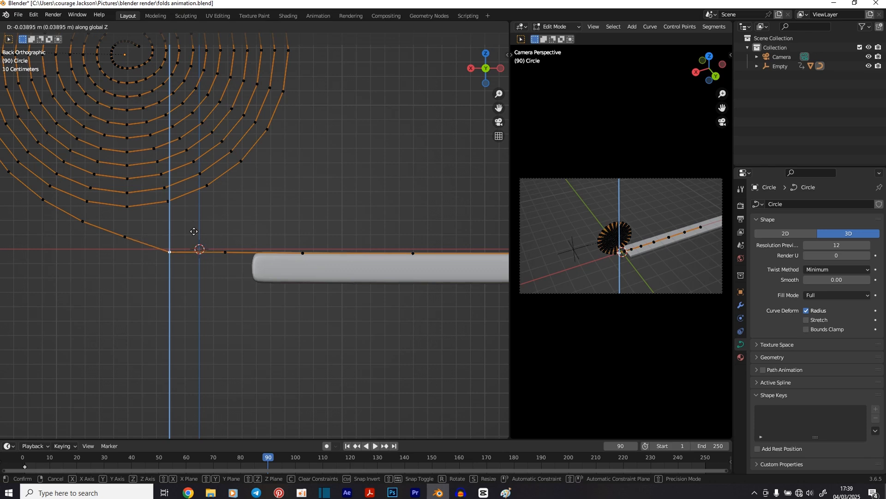
pyautogui.click(195, 231)
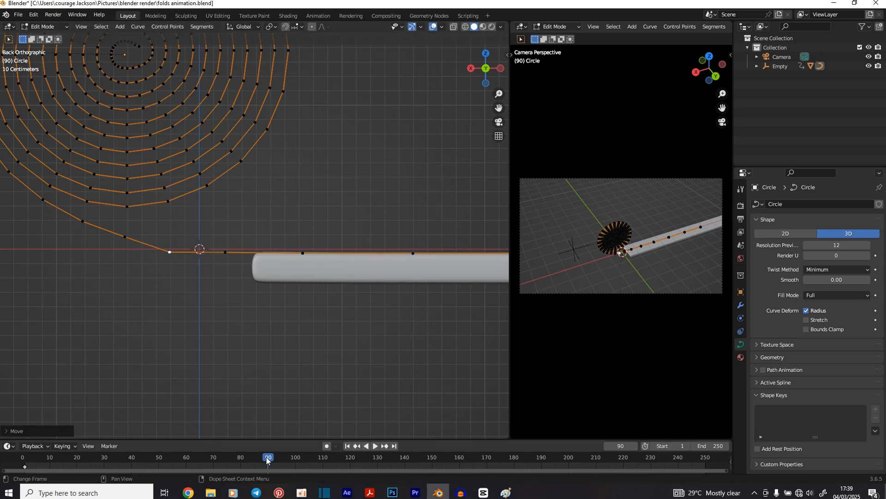
pyautogui.press('Tab')
# Scrub back to frame 86 and play briefly to frame 87 to examine the plane's end on the adjusted curve.
pyautogui.moveTo(267, 457)
pyautogui.mouseDown()
pyautogui.moveTo(244, 457)
pyautogui.moveTo(259, 457)
pyautogui.mouseUp()
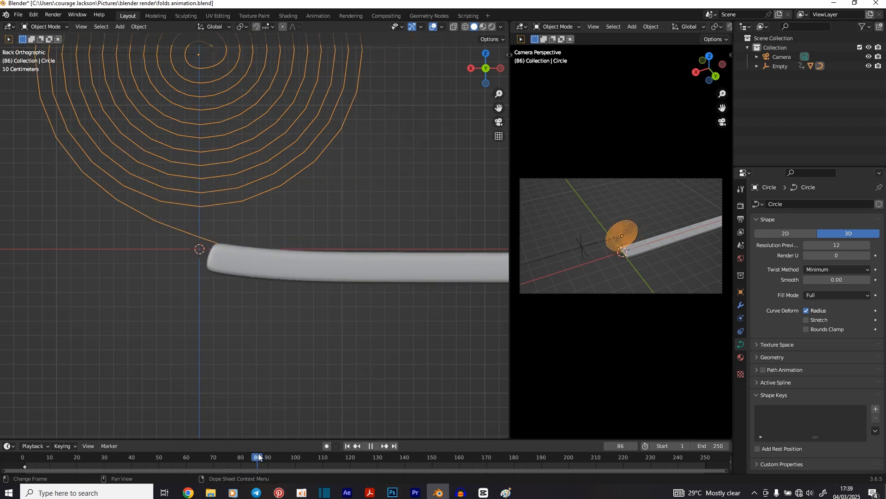
pyautogui.press('space')
pyautogui.scroll(-6, 265, 262)
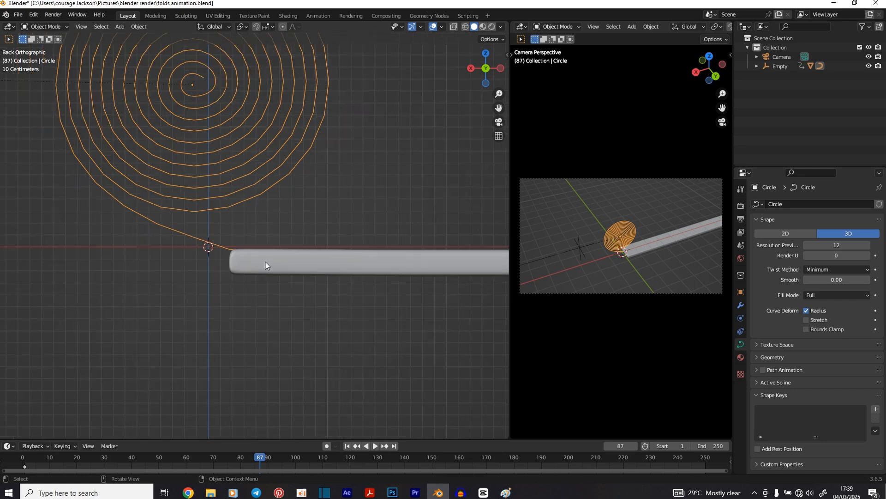
# Insert a Location & Rotation keyframe on the empty at frame 87, where the plane's end is flat.
pyautogui.click(121, 160)
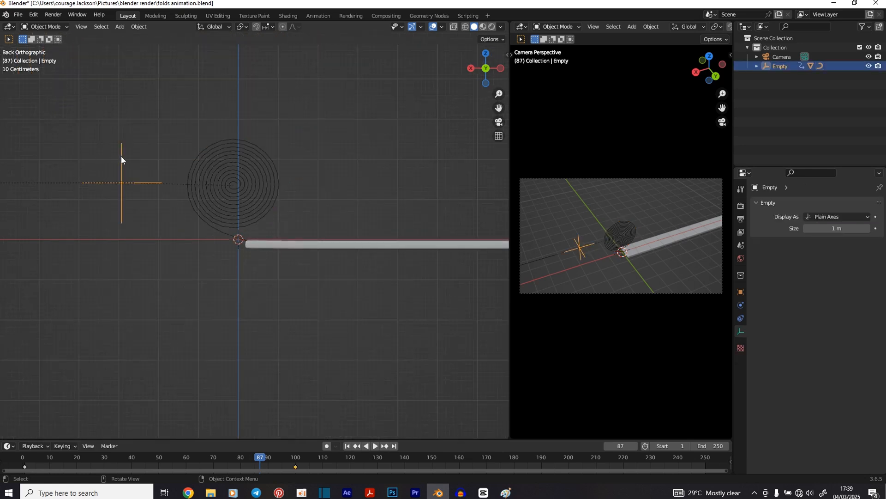
pyautogui.scroll(2, 247, 360)
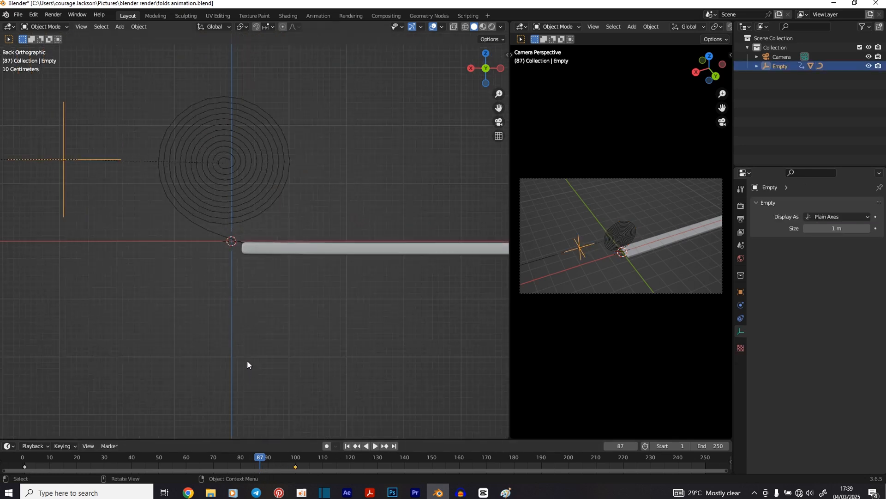
pyautogui.scroll(1, 237, 319)
pyautogui.scroll(1, 243, 277)
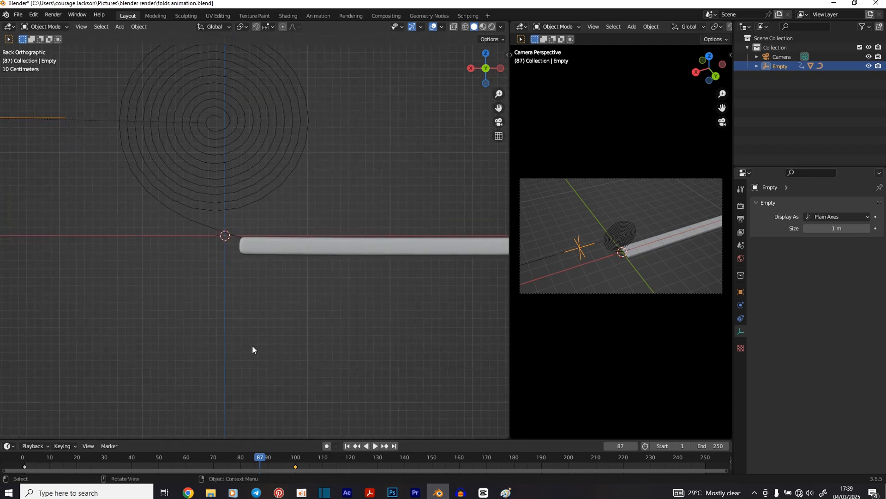
pyautogui.keyDown('shift'); pyautogui.moveTo(272, 291); pyautogui.dragTo(381, 301, button='middle'); pyautogui.keyUp('shift')
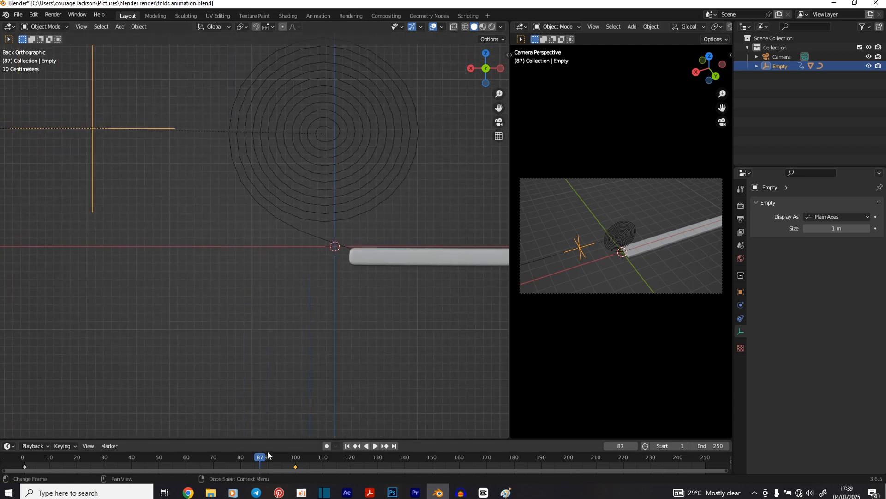
pyautogui.moveTo(260, 455)
pyautogui.mouseDown()
pyautogui.moveTo(287, 463)
pyautogui.moveTo(253, 469)
pyautogui.mouseUp()
pyautogui.press('space')
pyautogui.press('i')
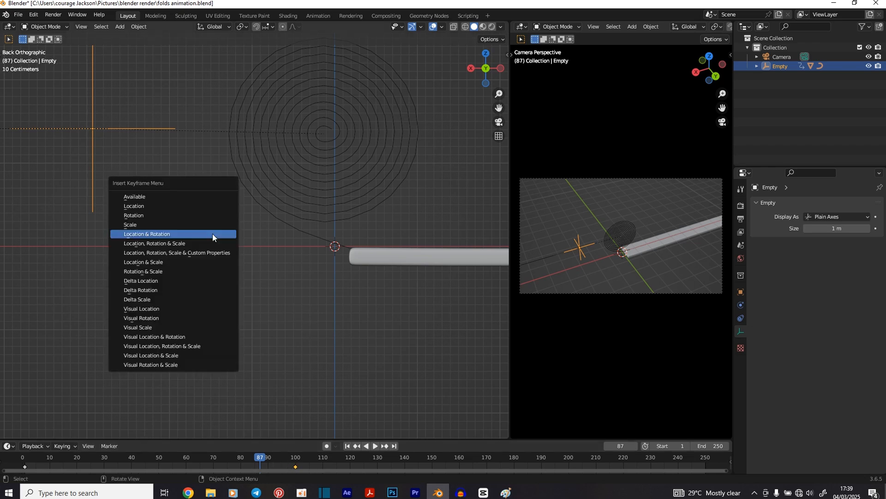
pyautogui.click(213, 234)
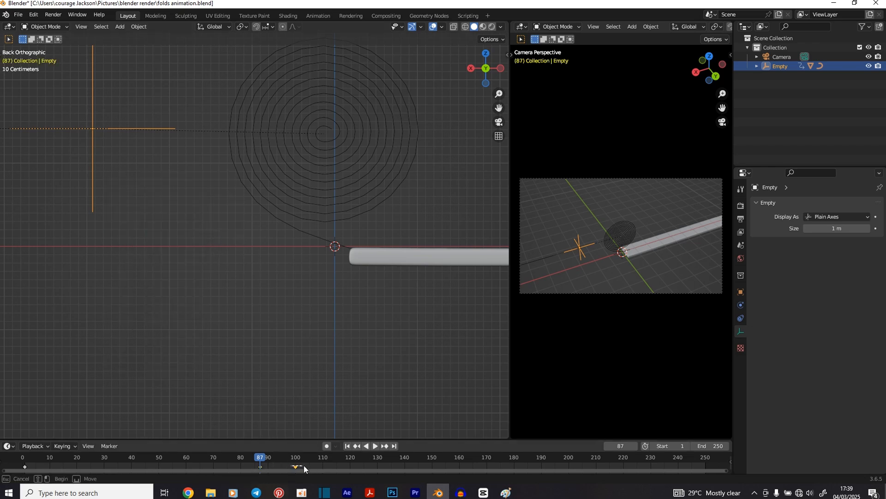
# Delete the empty's keyframe at frame 100 and move its frame 87 keyframe to frame 90.
pyautogui.press('x')
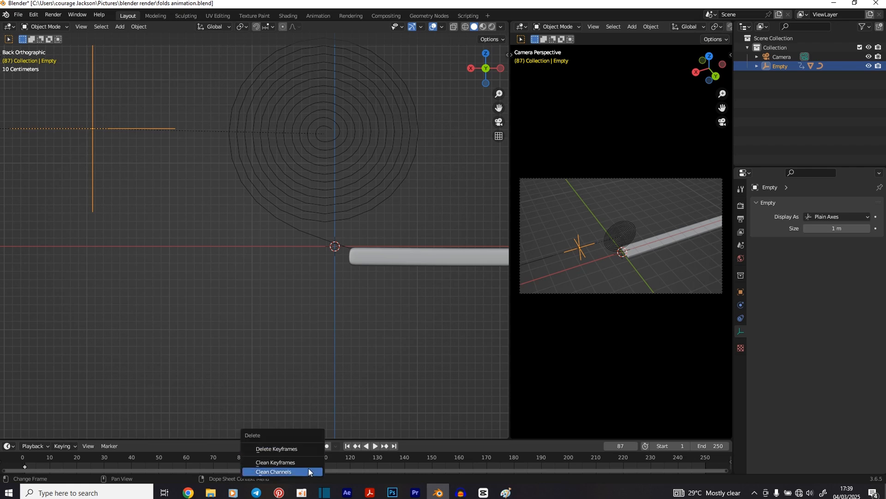
pyautogui.click(293, 450)
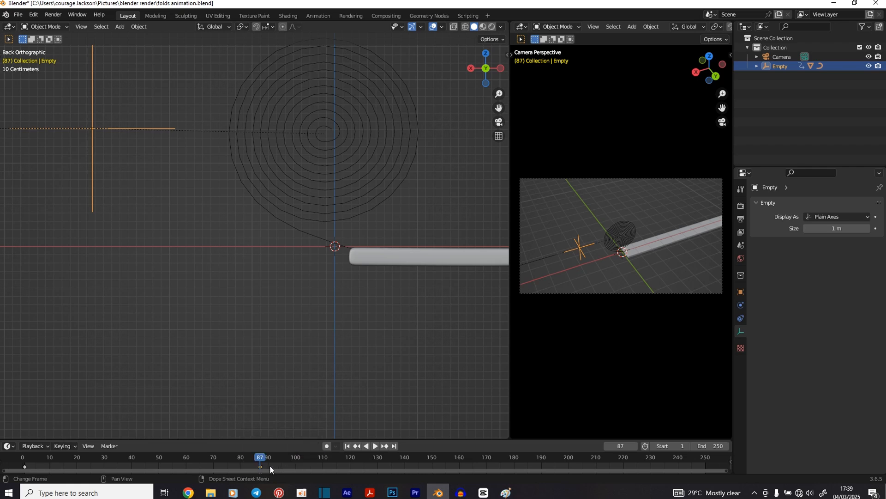
pyautogui.moveTo(270, 464); pyautogui.dragTo(277, 464)
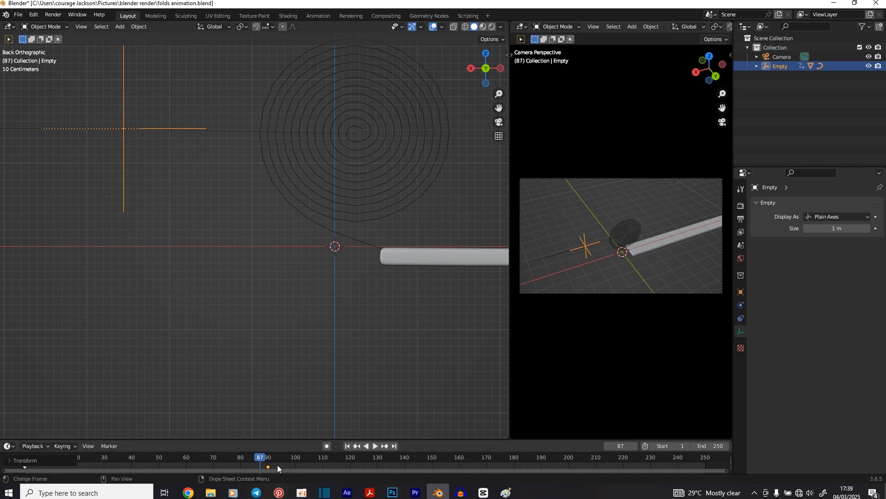
# Insert a Location & Rotation keyframe on the plane at frame 87.
pyautogui.click(412, 255)
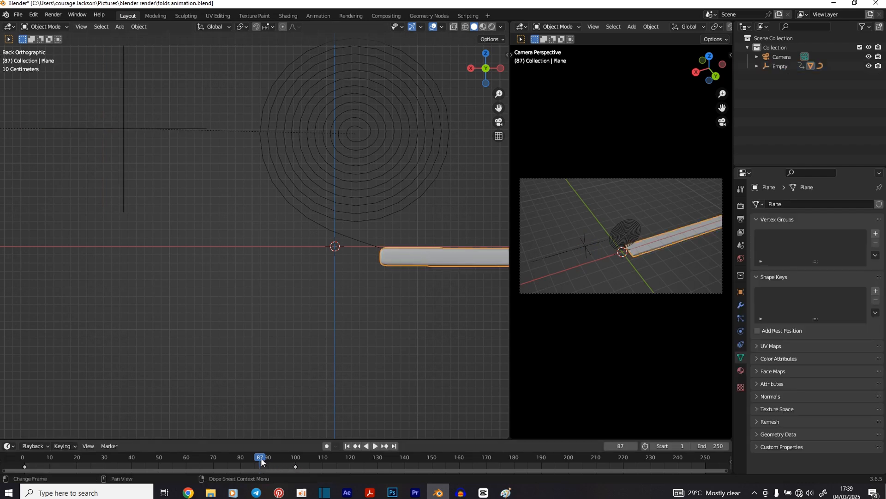
pyautogui.press('k')
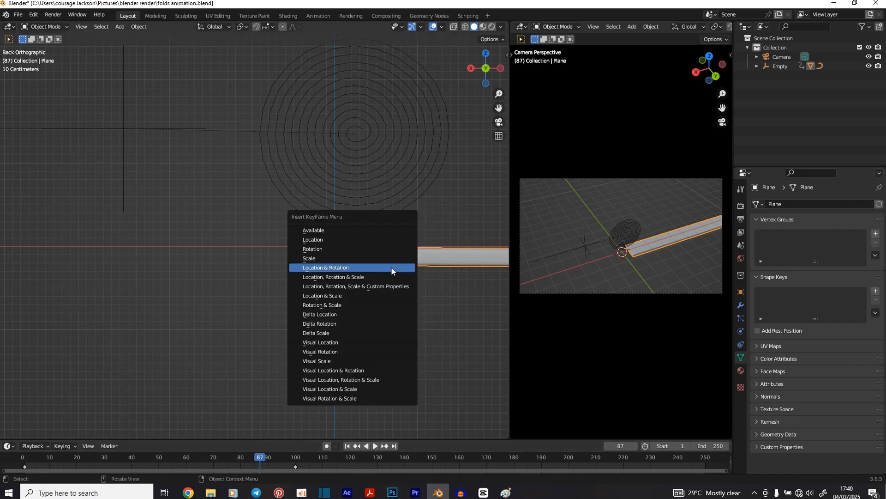
pyautogui.click(392, 267)
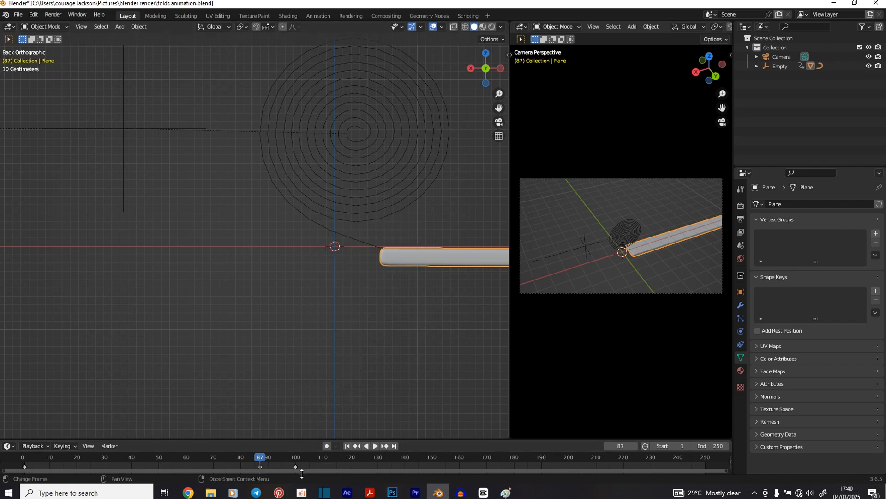
# Delete the plane's keyframe at frame 100 and move its frame 87 keyframe to frame 90.
pyautogui.moveTo(289, 464); pyautogui.dragTo(308, 471)
pyautogui.press('x')
pyautogui.click(298, 449)
pyautogui.press('g')
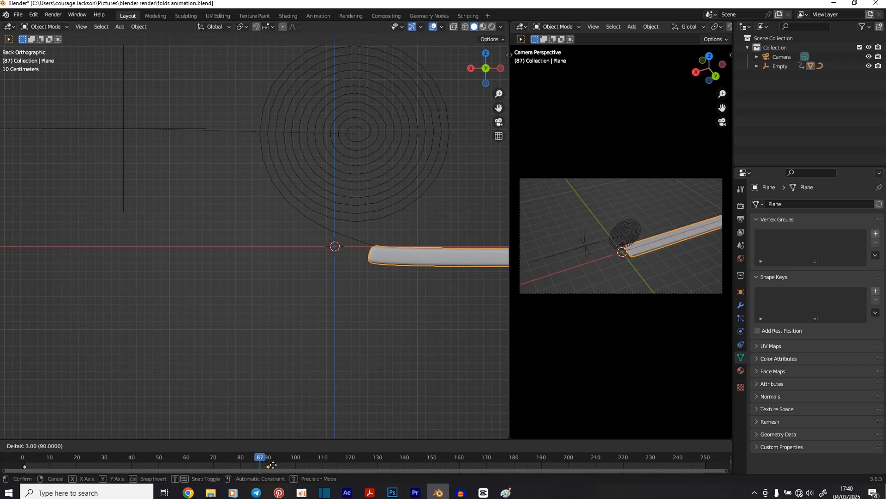
pyautogui.click(267, 464)
# Play back the last part of the unrolling and go to frame 93 to examine the plane's end.
pyautogui.moveTo(262, 463); pyautogui.dragTo(233, 458)
pyautogui.press('space')
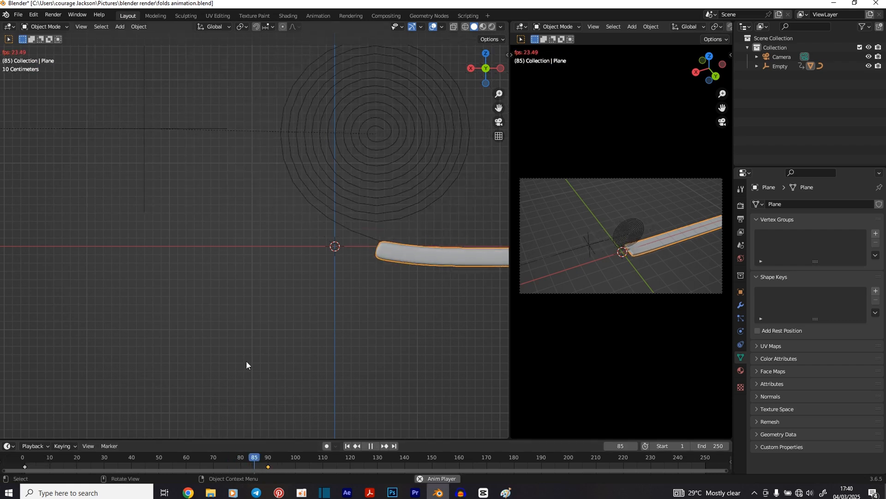
pyautogui.press('space')
pyautogui.click(279, 457)
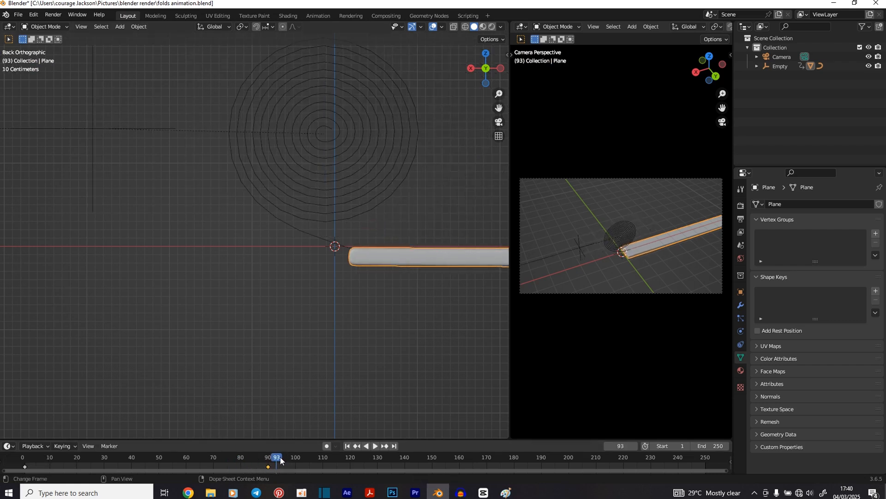
# Go back to frame 2, select all objects and delete all their keyframes.
pyautogui.moveTo(280, 461); pyautogui.dragTo(36, 434)
pyautogui.scroll(-5, 399, 203)
pyautogui.keyDown('shift'); pyautogui.moveTo(398, 203); pyautogui.dragTo(152, 272, button='middle'); pyautogui.keyUp('shift')
pyautogui.moveTo(36, 460); pyautogui.dragTo(27, 463)
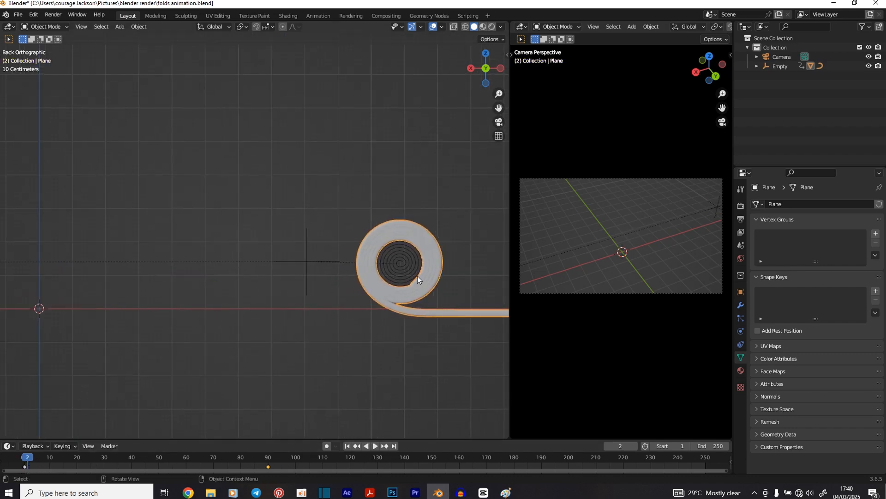
pyautogui.scroll(-4, 369, 313)
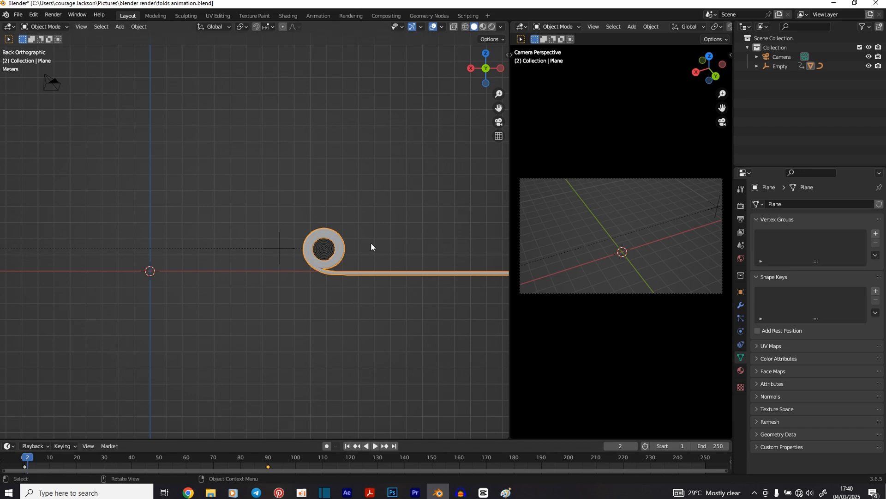
pyautogui.press('a')
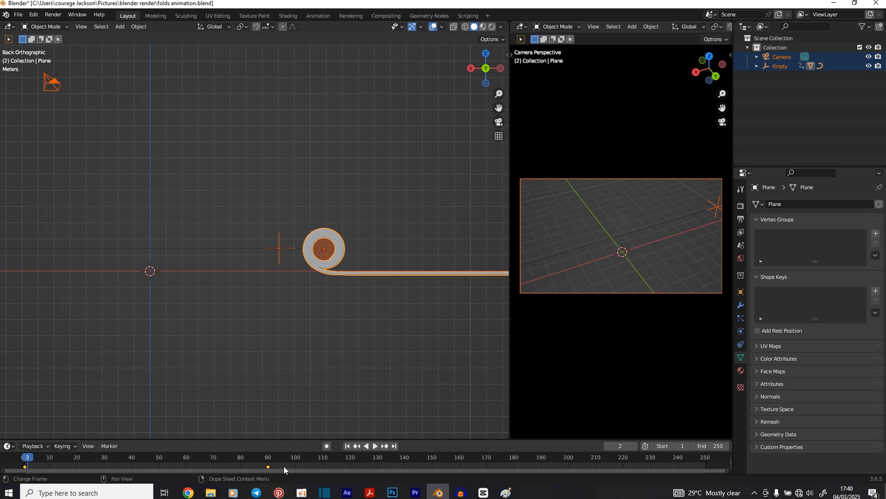
pyautogui.press('x')
pyautogui.click(275, 448)
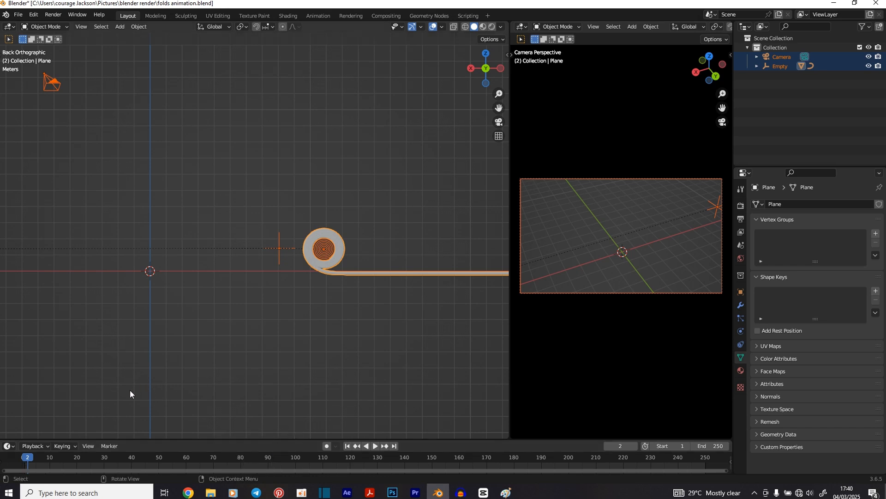
# Clear the parent relationship between the empty and its children, the spiral curve and the plane.
pyautogui.click(330, 233)
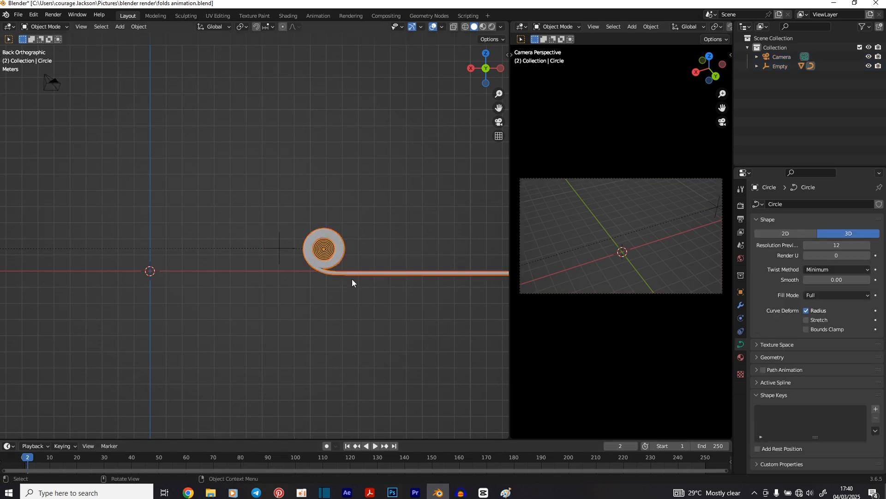
pyautogui.keyDown('shift'); pyautogui.click(281, 237); pyautogui.keyUp('shift')
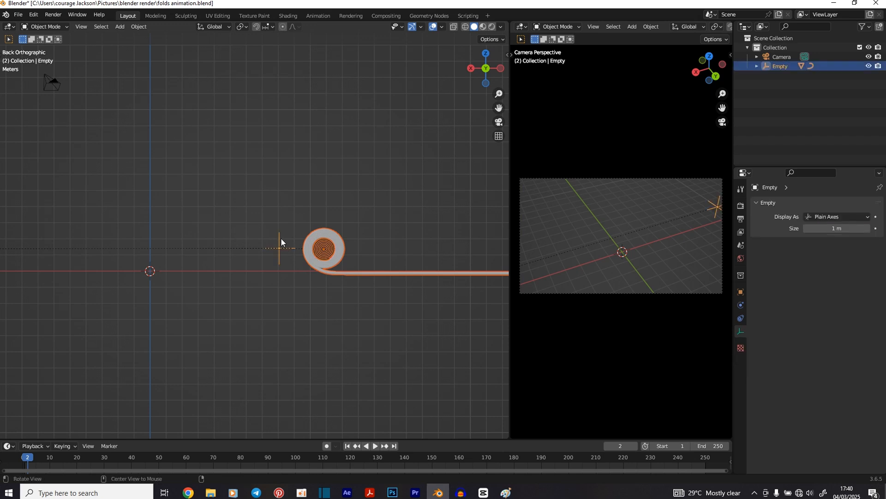
pyautogui.hotkey('alt', 'p')
pyautogui.click(281, 239)
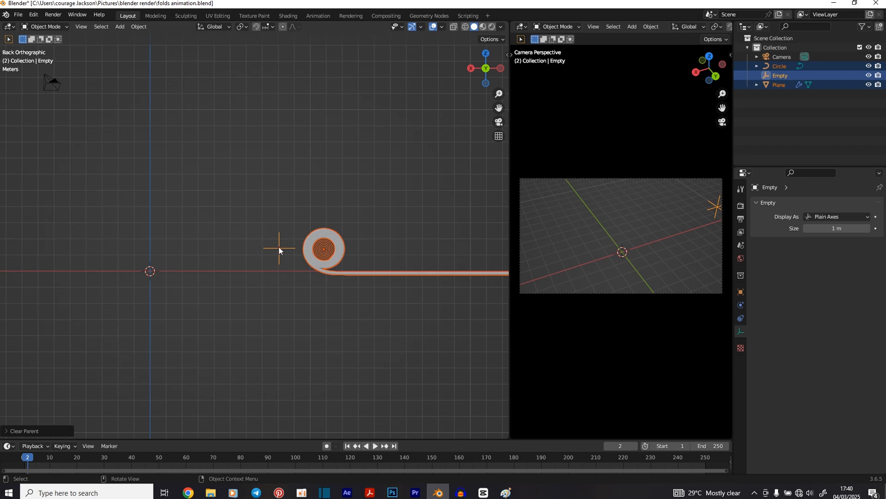
# Move the plane along X until it is fully unrolled on the straight part of the curve.
pyautogui.click(362, 273)
pyautogui.press('g')
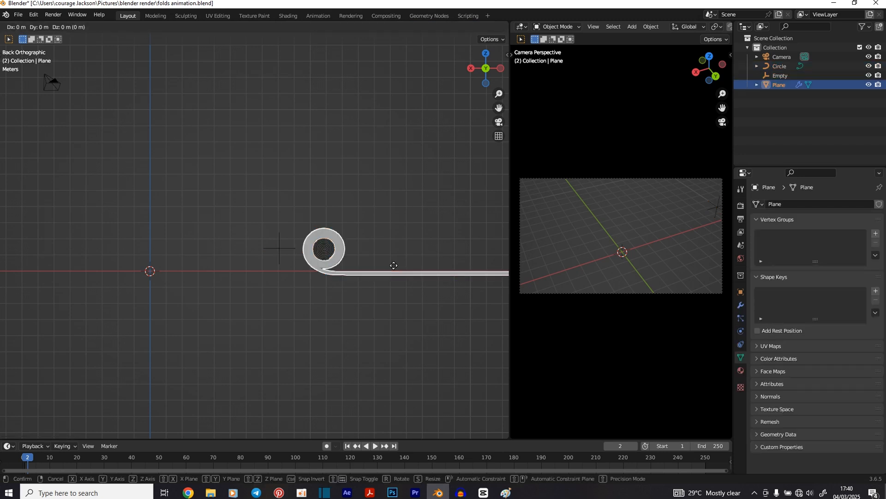
pyautogui.press('x')
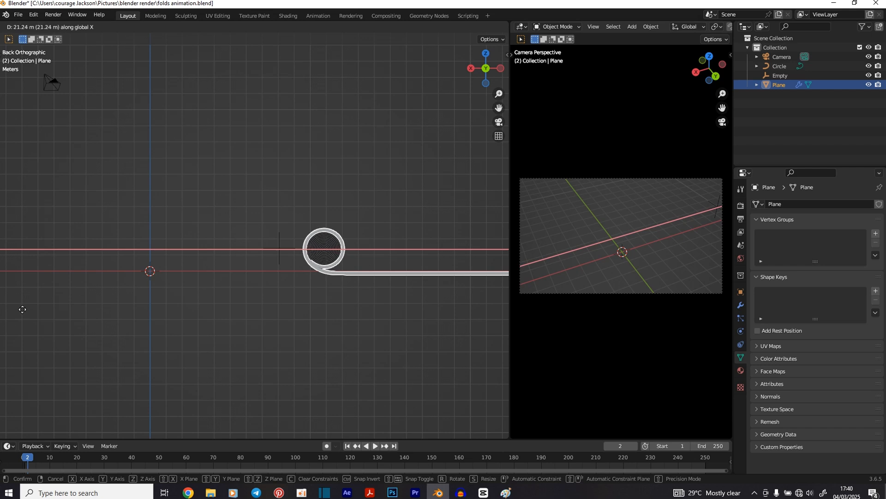
pyautogui.click(418, 330)
pyautogui.scroll(4, 386, 306)
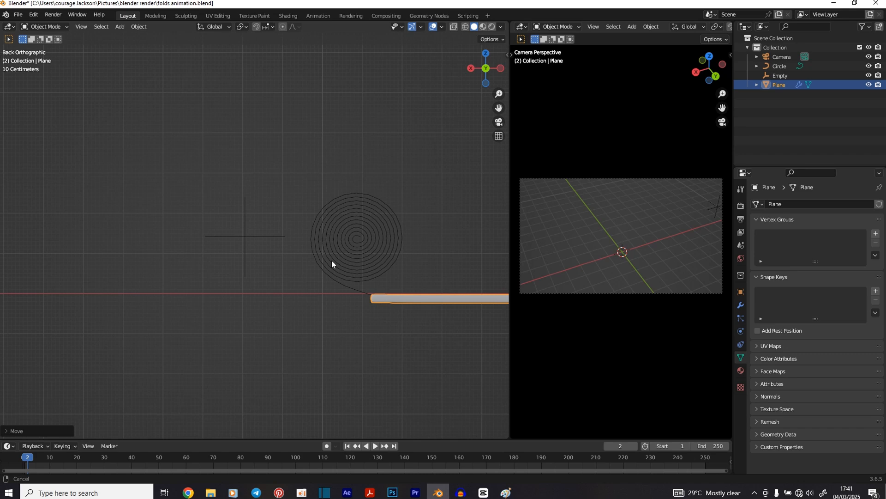
pyautogui.keyDown('shift'); pyautogui.moveTo(331, 260); pyautogui.dragTo(169, 262, button='middle'); pyautogui.keyUp('shift')
# Move the empty along X to a place above the unrolled plane, near the middle of its length.
pyautogui.click(65, 231)
pyautogui.scroll(-5, 179, 237)
pyautogui.click(181, 239)
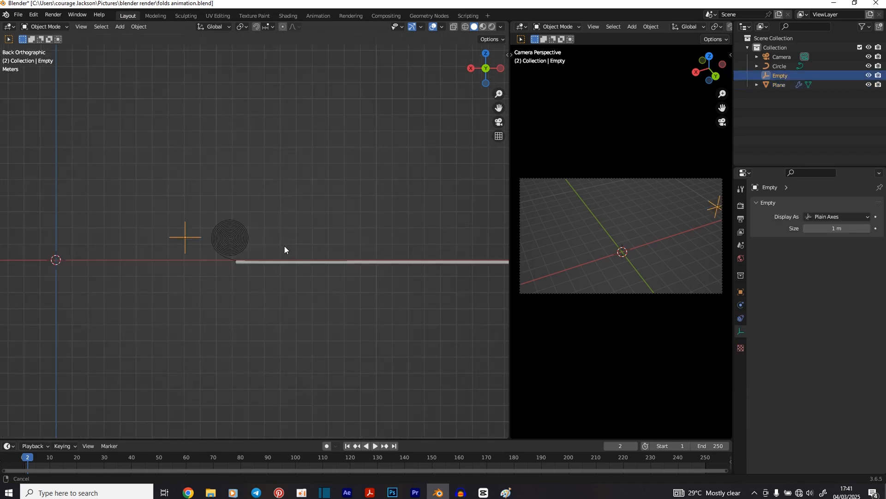
pyautogui.keyDown('shift'); pyautogui.moveTo(284, 245); pyautogui.dragTo(158, 261, button='middle'); pyautogui.keyUp('shift')
pyautogui.scroll(-3, 244, 261)
pyautogui.keyDown('shift'); pyautogui.moveTo(286, 266); pyautogui.dragTo(216, 293, button='middle'); pyautogui.keyUp('shift')
pyautogui.press('g')
pyautogui.press('x')
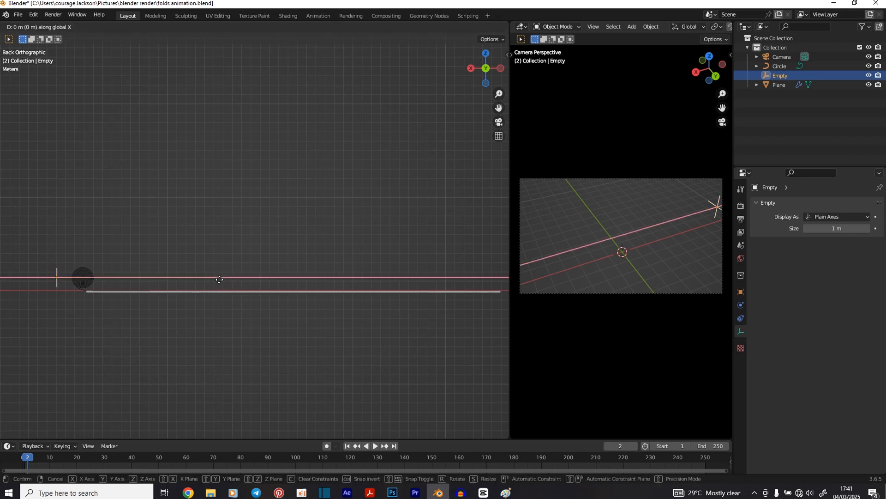
pyautogui.click(422, 289)
pyautogui.keyDown('shift'); pyautogui.moveTo(262, 323); pyautogui.dragTo(333, 275, button='middle'); pyautogui.keyUp('shift')
pyautogui.scroll(5, 308, 322)
pyautogui.scroll(-3, 333, 275)
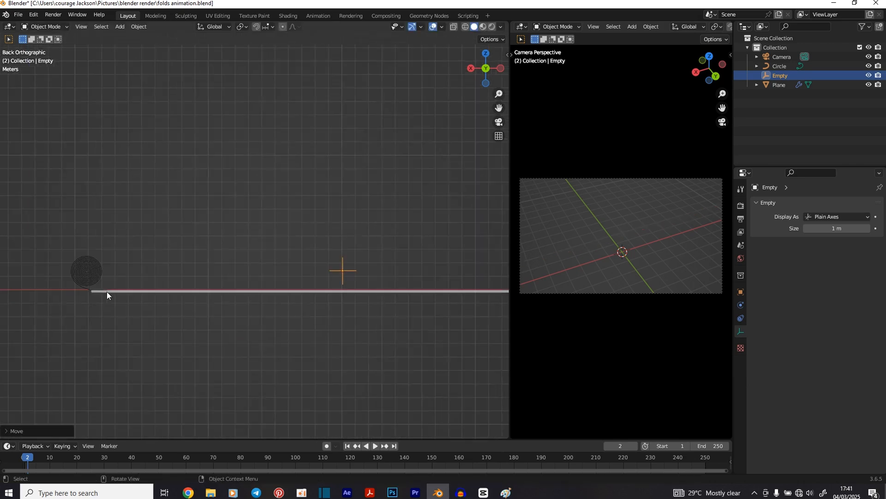
# Parent the unrolled plane and the spiral curve to the empty with Object (Keep Transform).
pyautogui.click(107, 291)
pyautogui.keyDown('shift'); pyautogui.click(95, 267); pyautogui.keyUp('shift')
pyautogui.keyDown('shift'); pyautogui.click(343, 271); pyautogui.keyUp('shift')
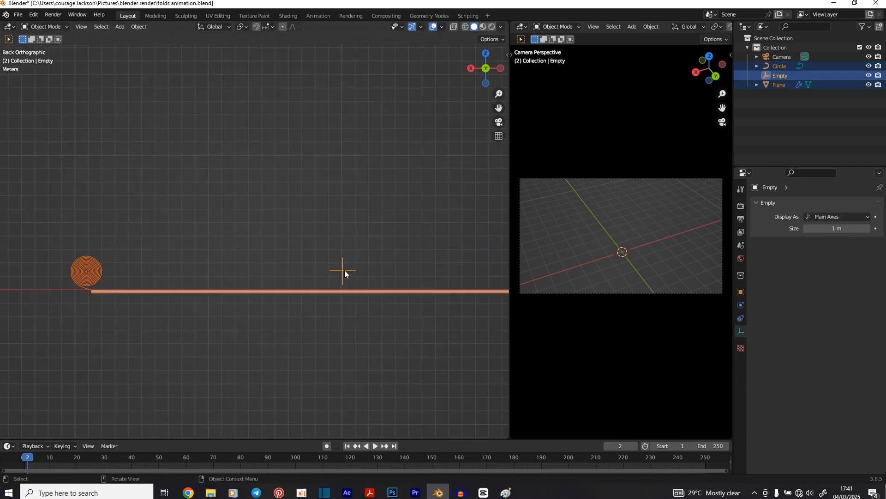
pyautogui.hotkey('ctrl', 'p')
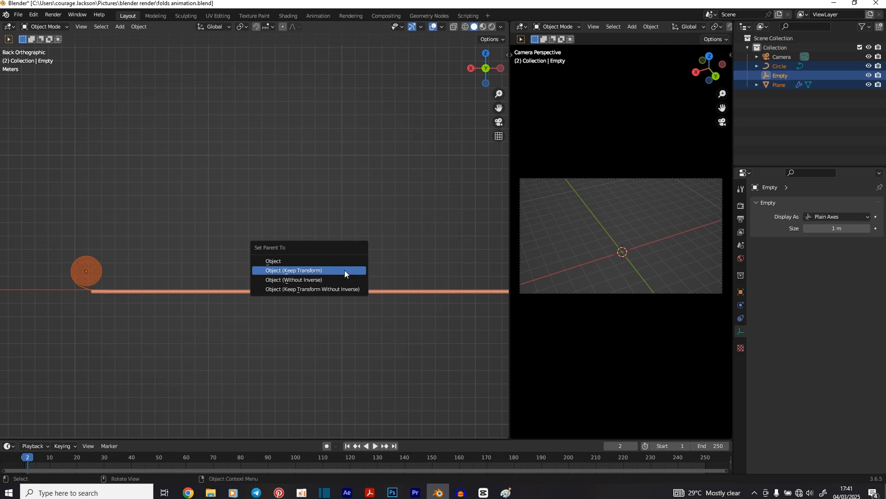
pyautogui.click(345, 269)
pyautogui.keyDown('shift'); pyautogui.moveTo(288, 278); pyautogui.dragTo(368, 276, button='middle'); pyautogui.keyUp('shift')
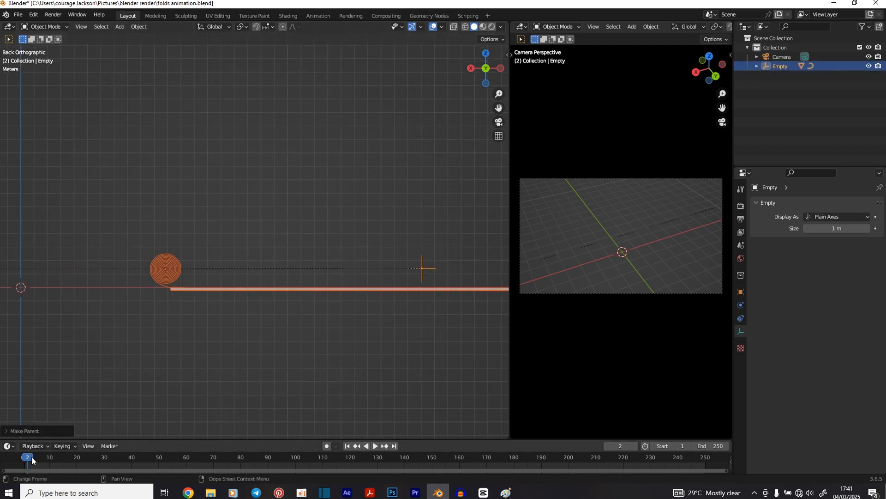
# Go to frame 1 and move the plane along X back into the spiral, leaving only a short flat end.
pyautogui.press('space')
pyautogui.press('space')
pyautogui.click(322, 289)
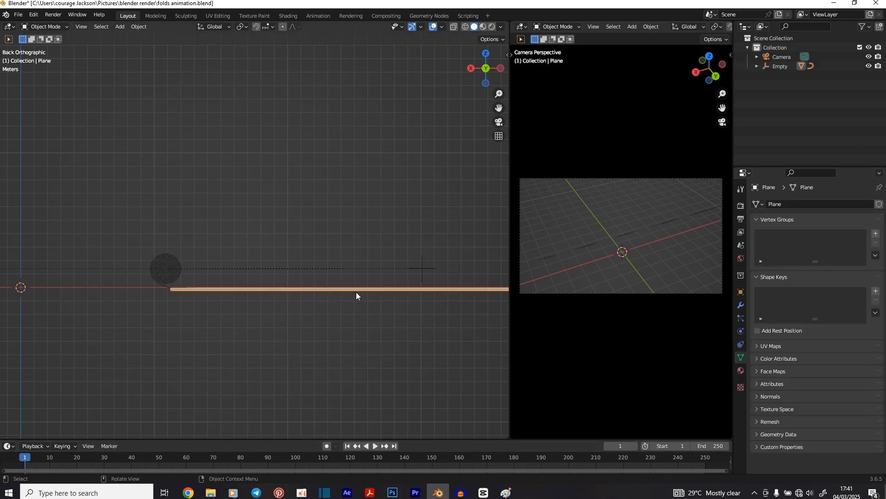
pyautogui.press('g')
pyautogui.press('x')
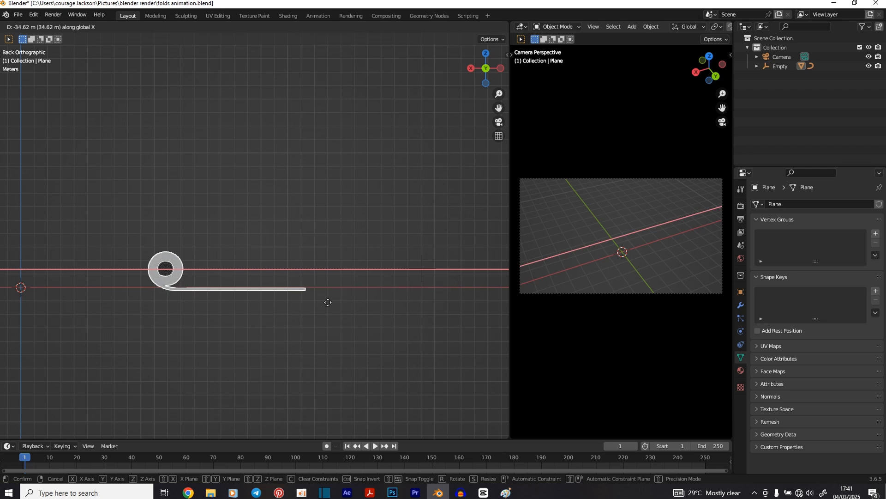
pyautogui.click(350, 305)
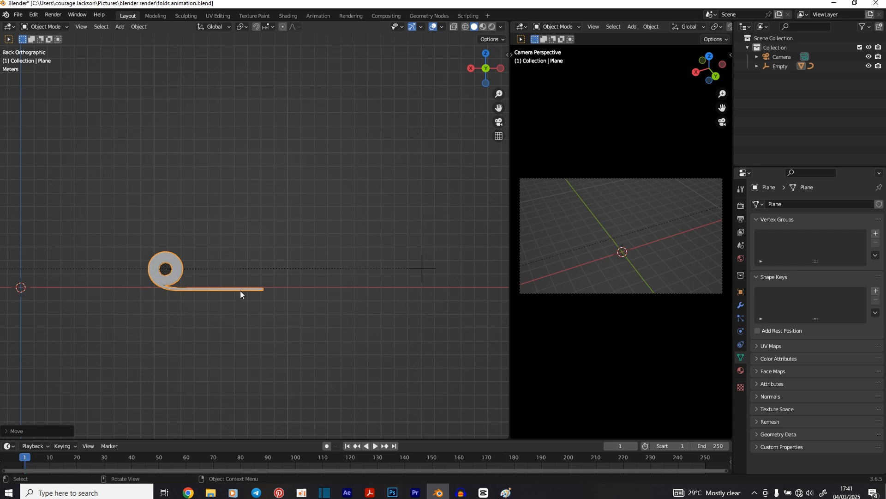
# Insert Location & Rotation keyframes for the plane and for the empty at frame 1.
pyautogui.press('i')
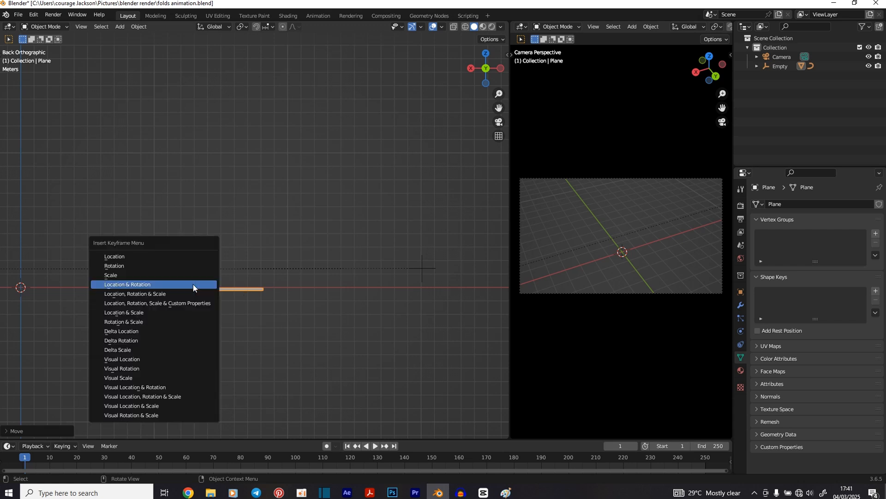
pyautogui.click(192, 284)
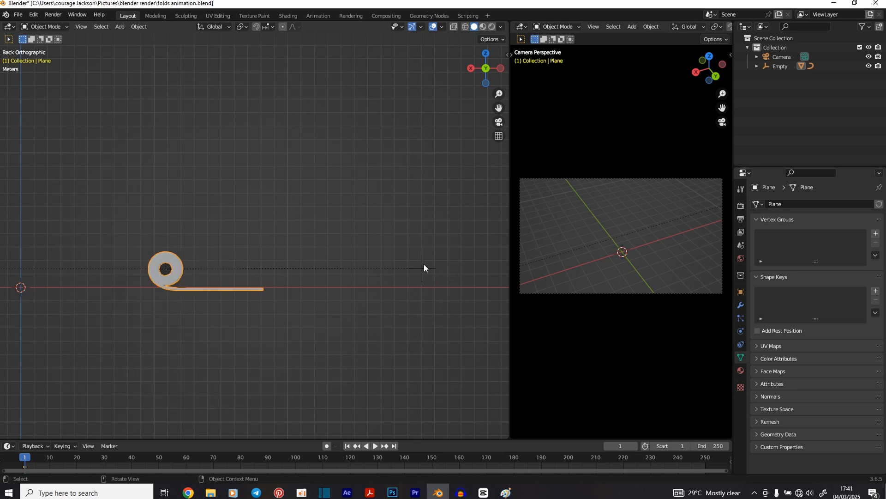
pyautogui.click(424, 265)
pyautogui.press('i')
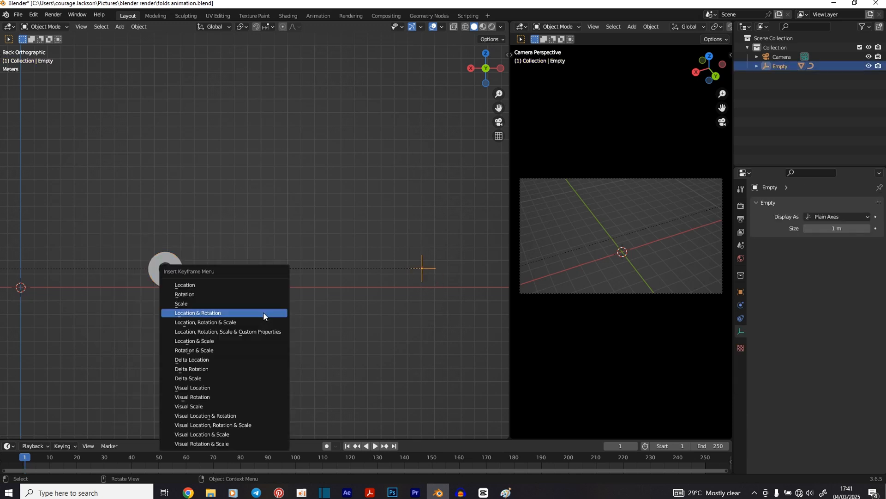
pyautogui.click(264, 311)
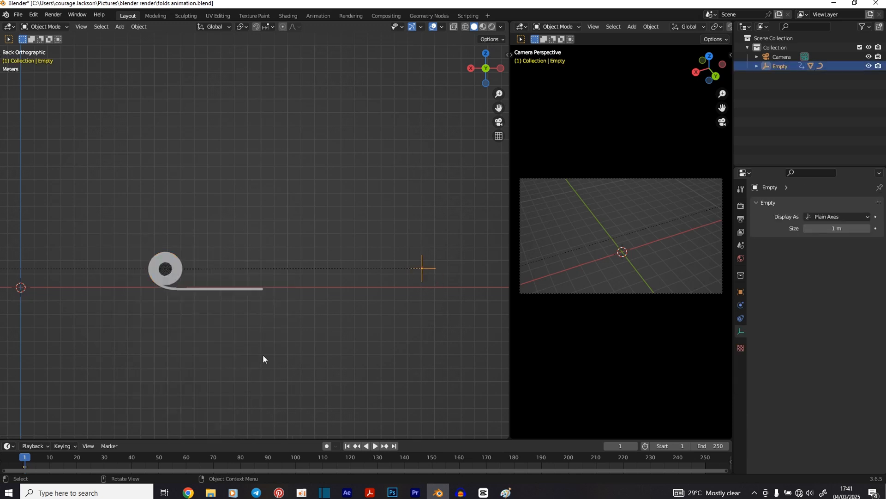
# Go to frame 100 and move the plane along X until it lies fully unrolled on the straight part of the curve.
pyautogui.click(296, 457)
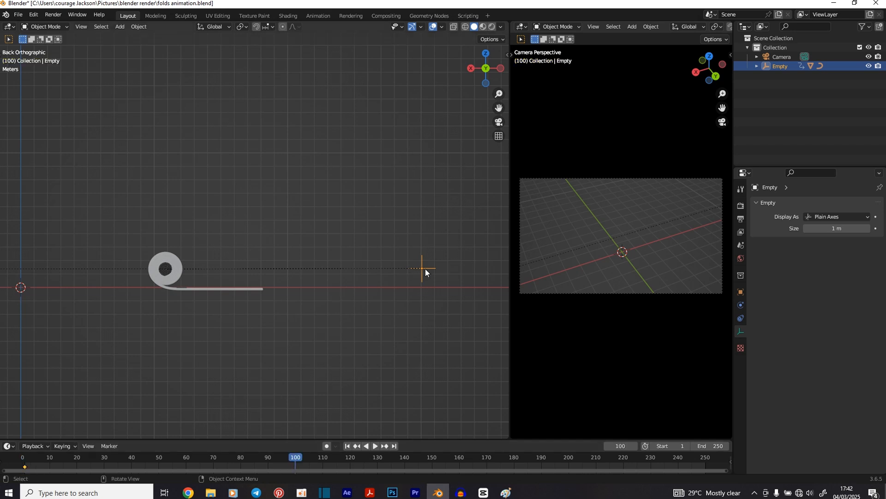
pyautogui.click(225, 289)
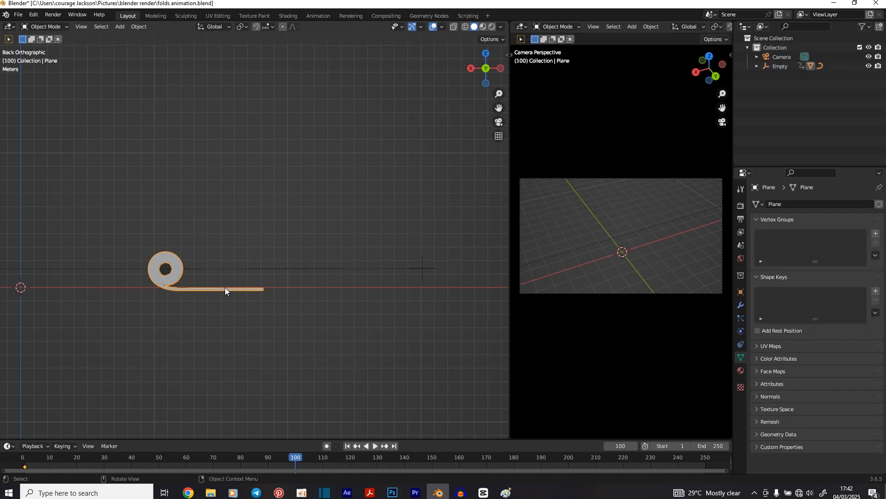
pyautogui.press('g')
pyautogui.press('x')
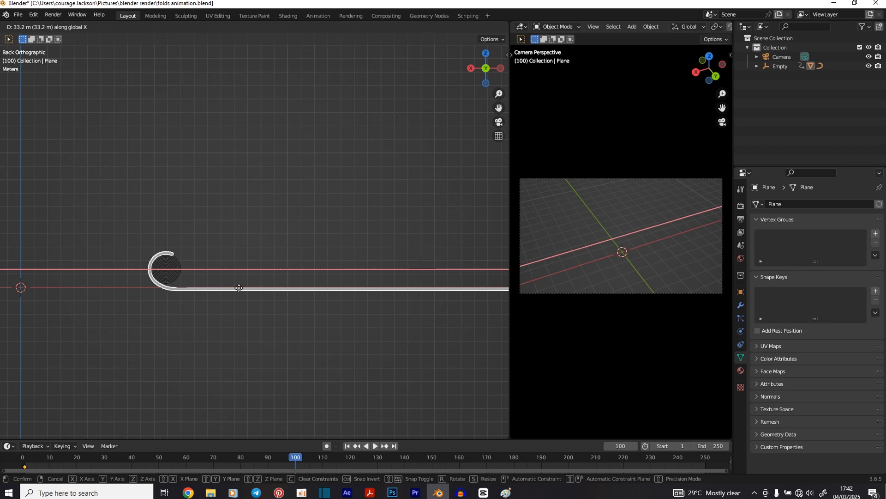
pyautogui.click(239, 287)
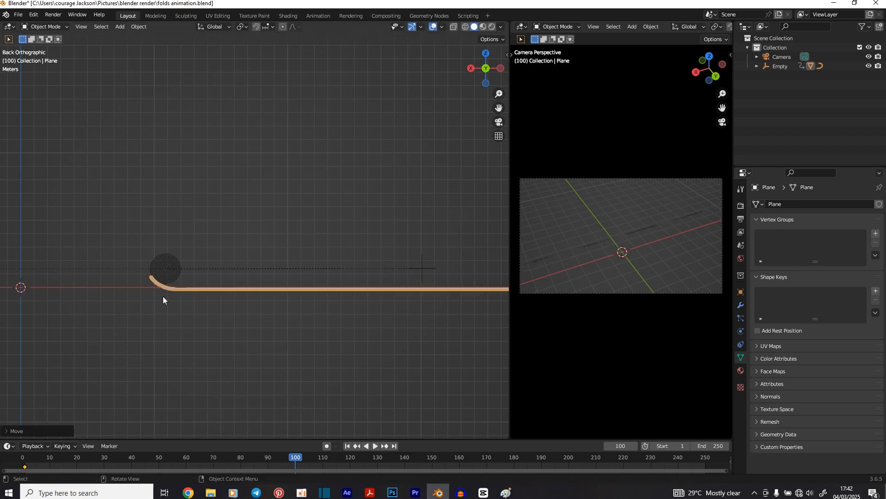
pyautogui.scroll(2, 254, 274)
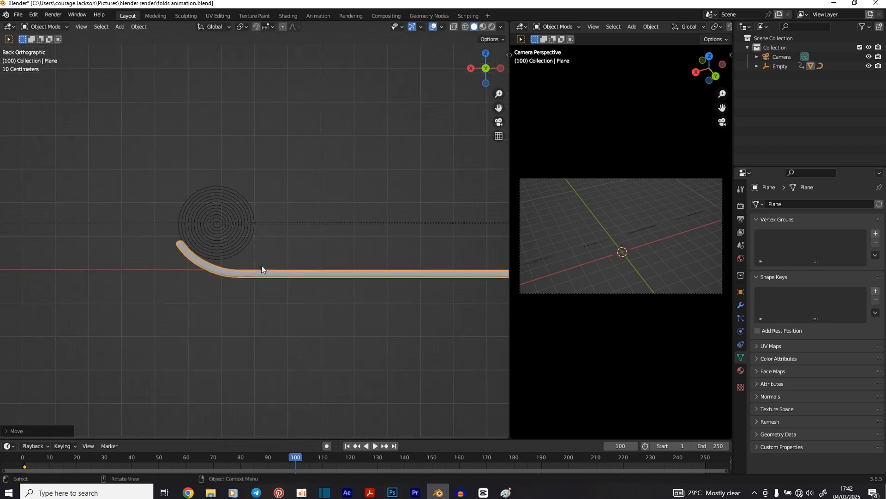
pyautogui.press('g')
pyautogui.press('x')
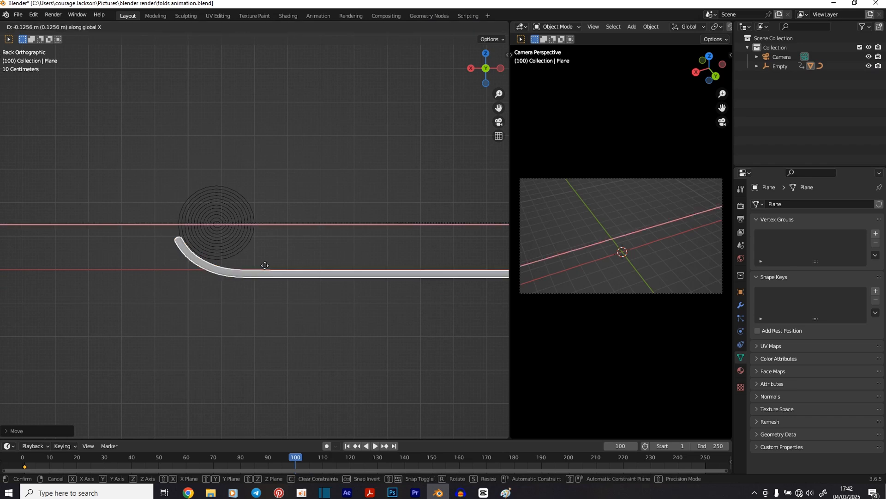
pyautogui.click(215, 276)
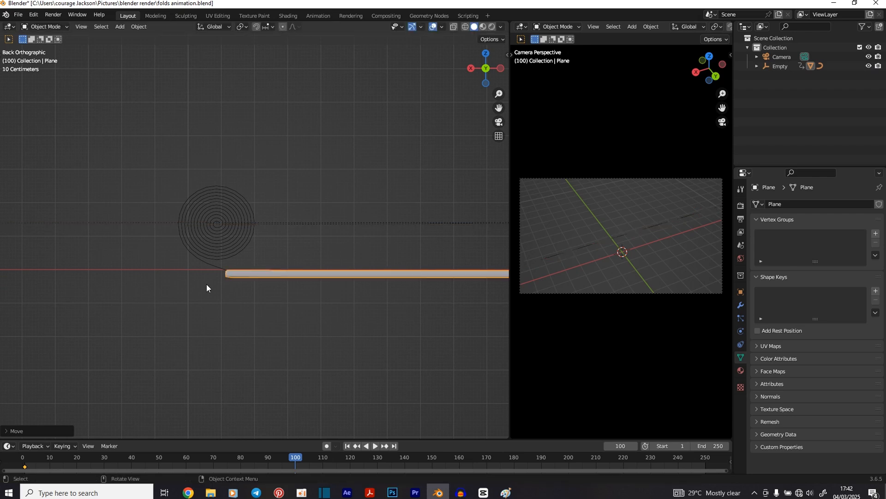
# Fine-tune the plane's X position at the start of the straight section and insert a keyframe for it at frame 100.
pyautogui.press('g')
pyautogui.press('x')
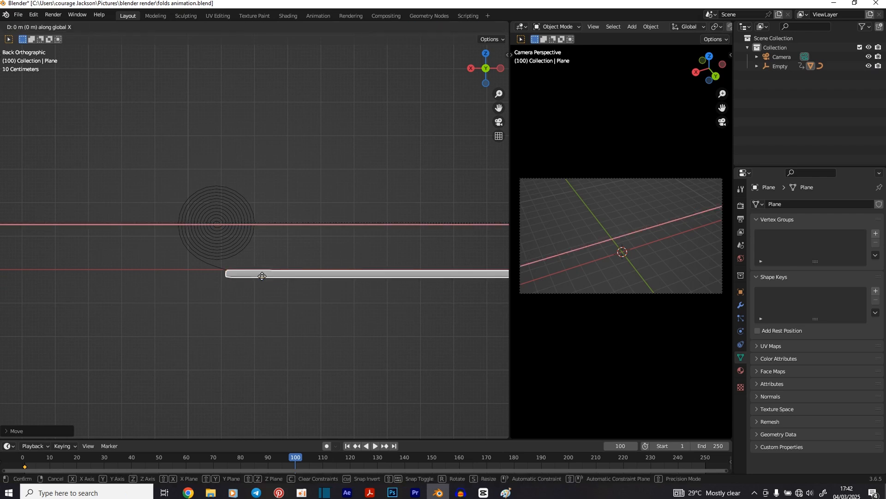
pyautogui.click(291, 277)
pyautogui.scroll(-3, 304, 272)
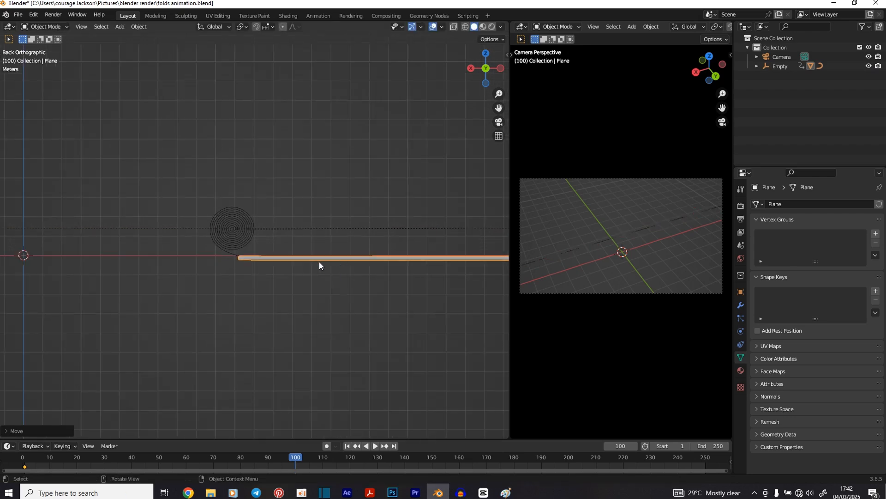
pyautogui.press('i')
pyautogui.click(307, 256)
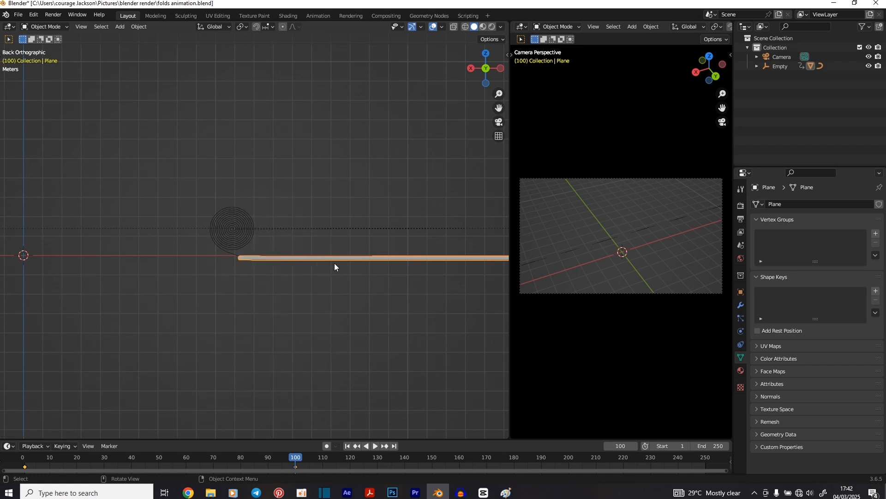
# Move the empty about 11 m along X so the plane's end reaches the world origin, and insert a Location & Rotation keyframe at frame 100.
pyautogui.scroll(-3, 423, 253)
pyautogui.click(444, 233)
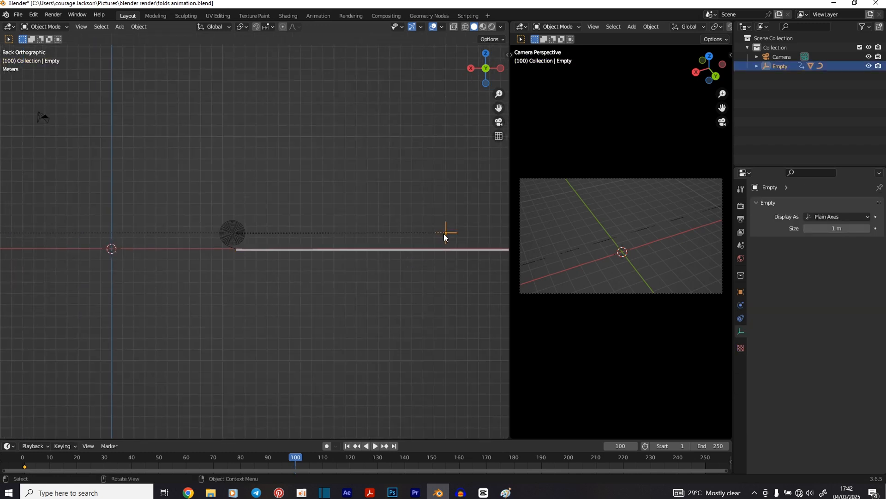
pyautogui.press('g')
pyautogui.press('x')
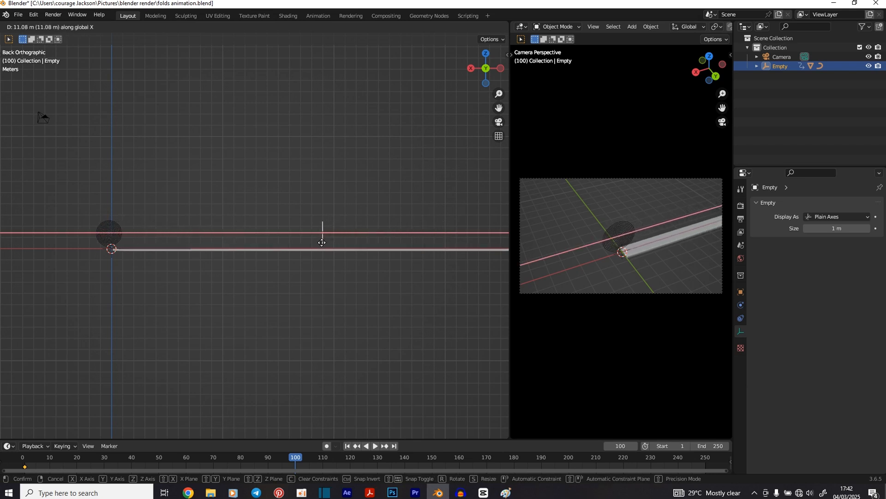
pyautogui.click(322, 243)
pyautogui.press('i')
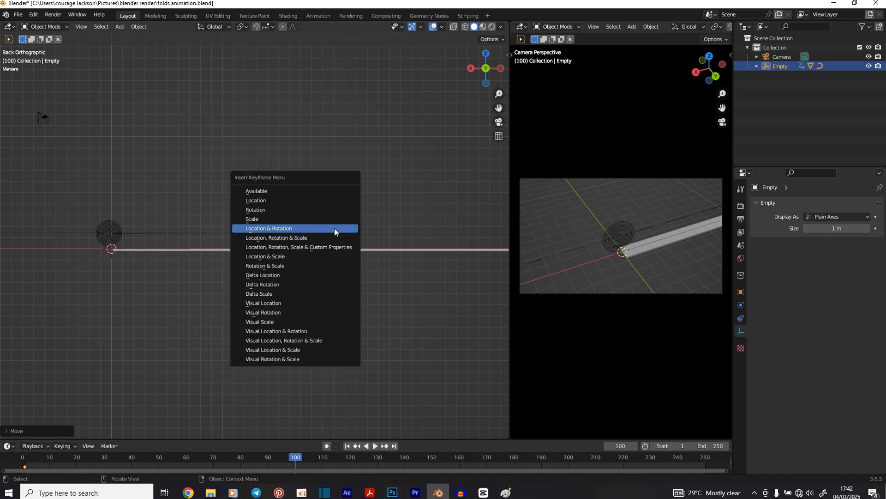
pyautogui.click(334, 228)
# Play the unrolling animation from frame 1 to past the last keyframe.
pyautogui.hotkey('shift', 'Left')
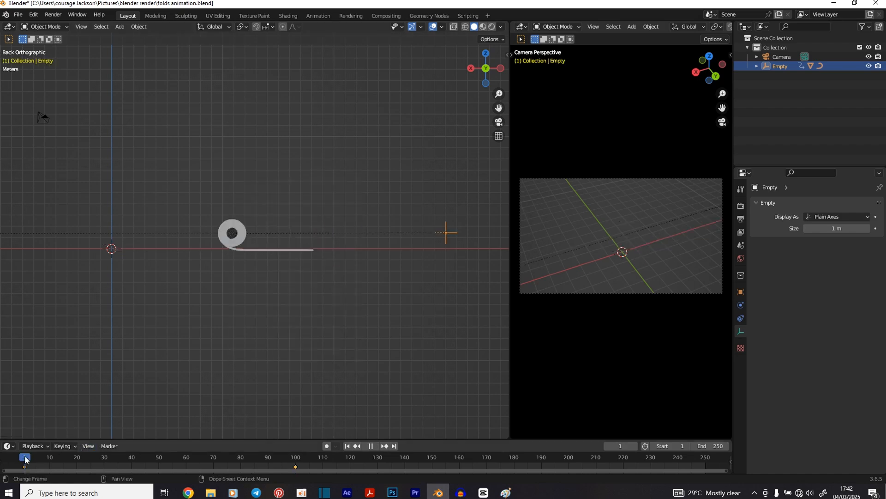
pyautogui.press('space')
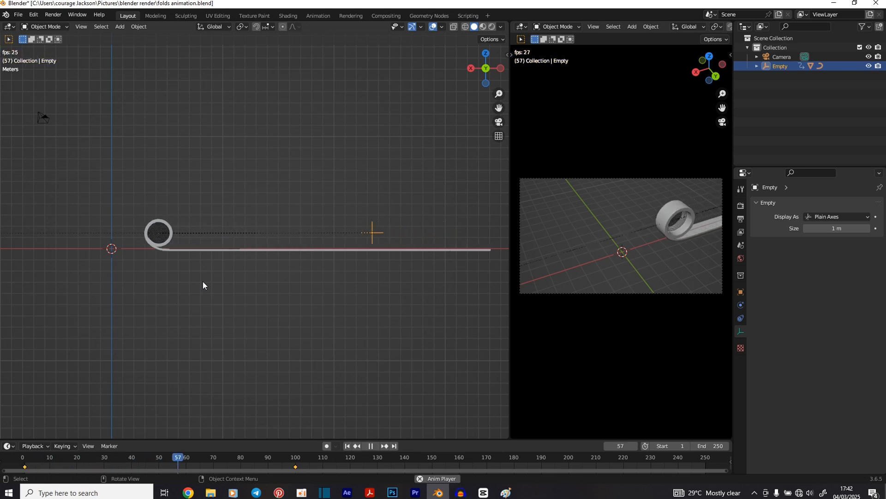
pyautogui.press('space')
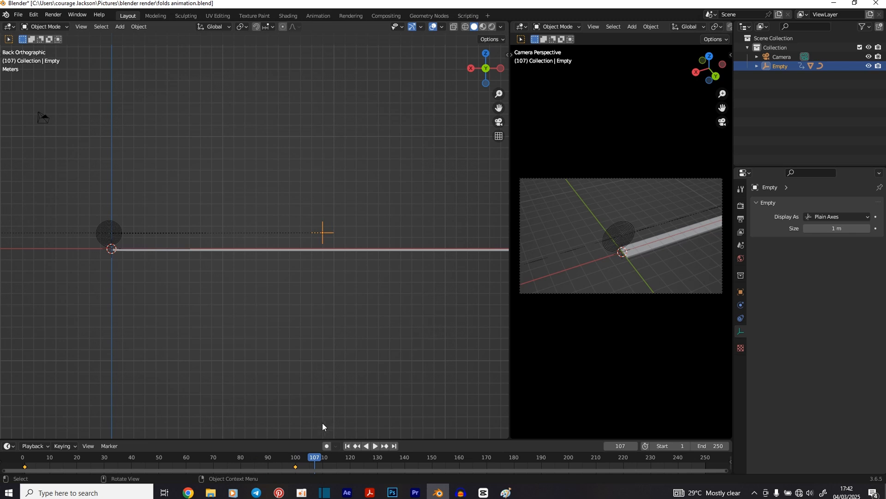
# Examine the unrolling end of the plane up close by scrubbing and replaying its final frames, and replay the animation from frame 1.
pyautogui.moveTo(305, 458); pyautogui.dragTo(285, 463)
pyautogui.scroll(3, 105, 281)
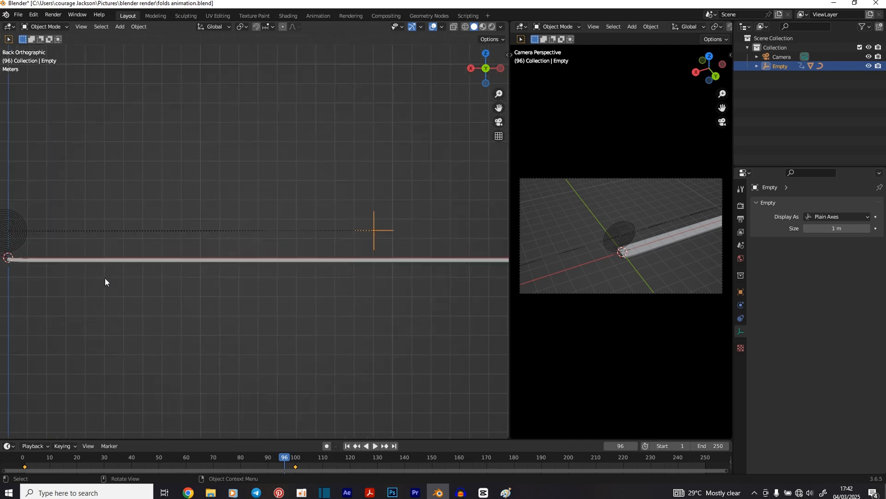
pyautogui.keyDown('shift'); pyautogui.moveTo(93, 318); pyautogui.dragTo(407, 305, button='middle'); pyautogui.keyUp('shift')
pyautogui.scroll(4, 361, 291)
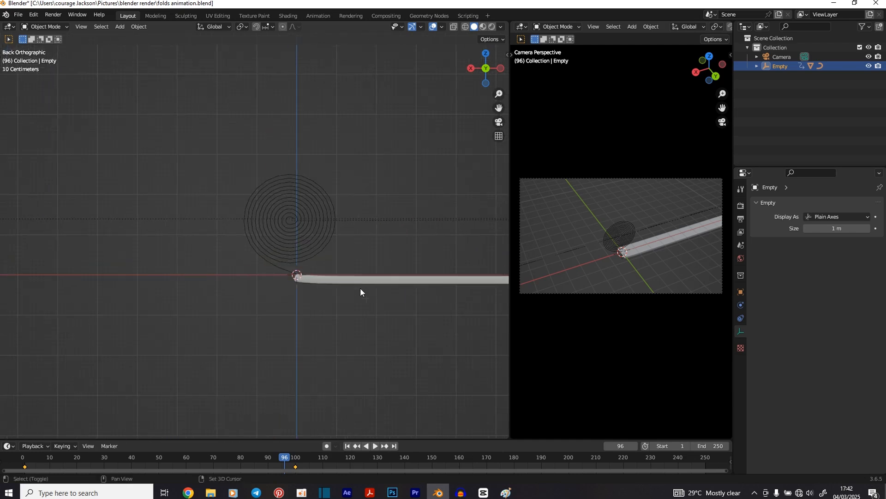
pyautogui.moveTo(286, 459); pyautogui.dragTo(234, 465)
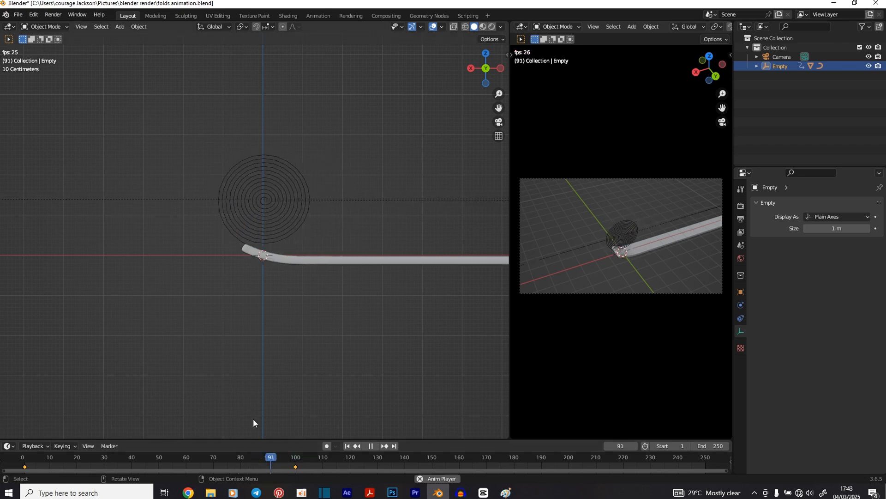
pyautogui.press('space')
pyautogui.click(241, 453)
pyautogui.press('space')
pyautogui.press('space')
pyautogui.click(183, 457)
pyautogui.press('space')
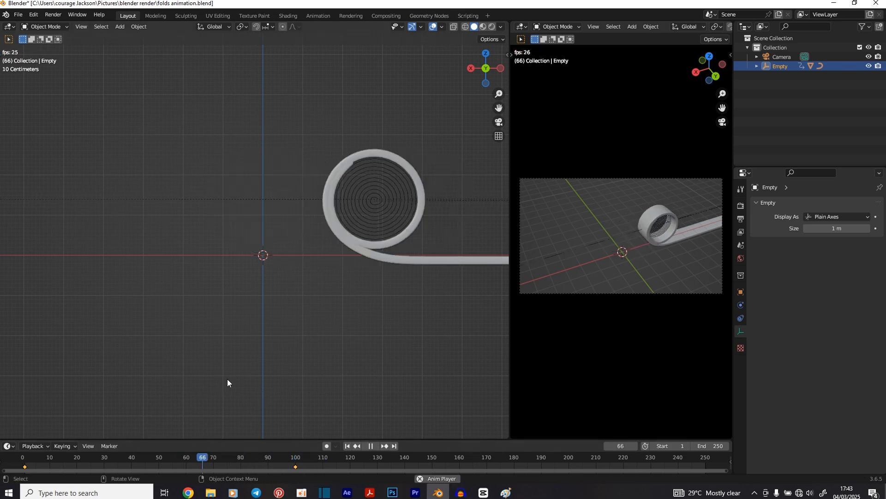
pyautogui.press('space')
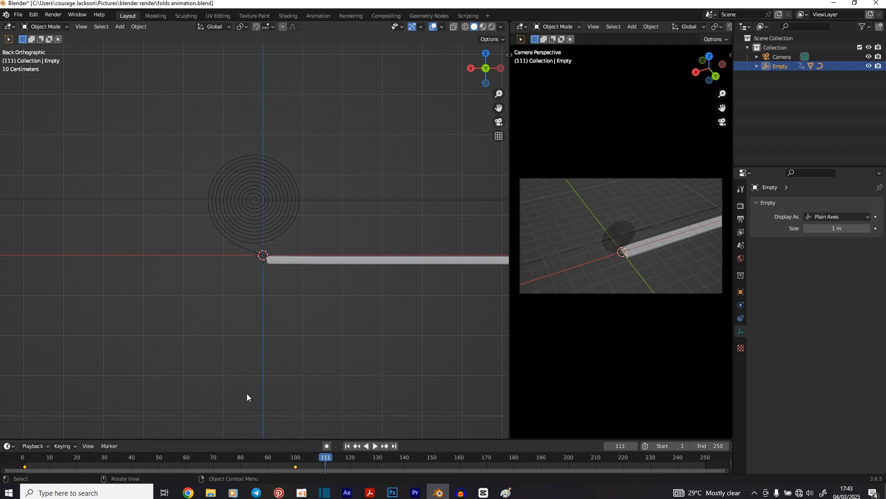
pyautogui.click(26, 456)
pyautogui.press('space')
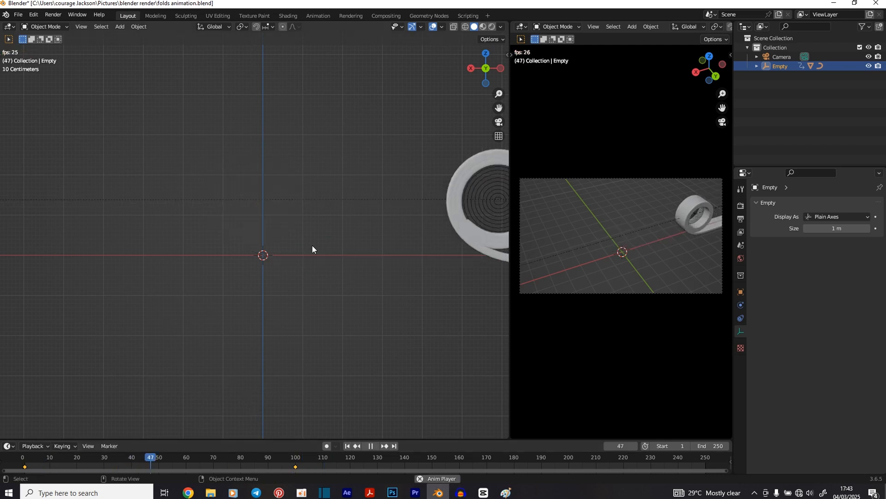
pyautogui.press('space')
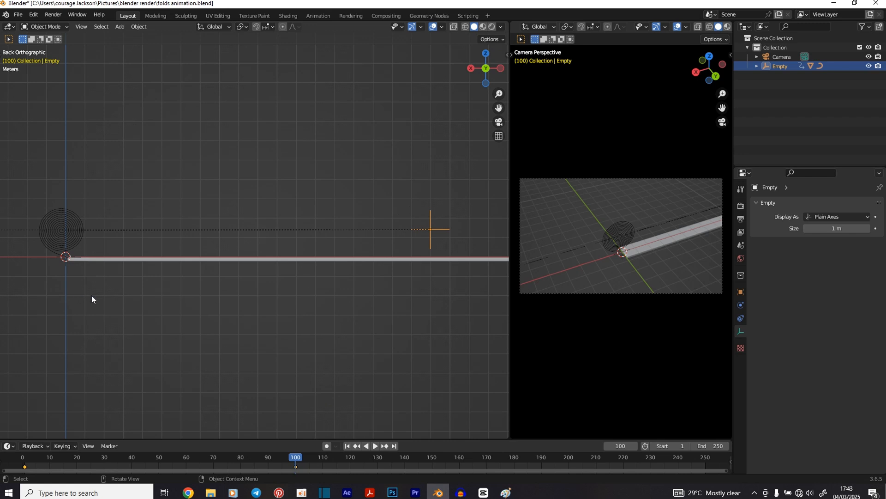
# Add a mesh plane at the world origin, scale it up into a large floor, and shift it along Z beneath the unrolled strip.
pyautogui.moveTo(91, 295); pyautogui.dragTo(334, 316, button='middle')
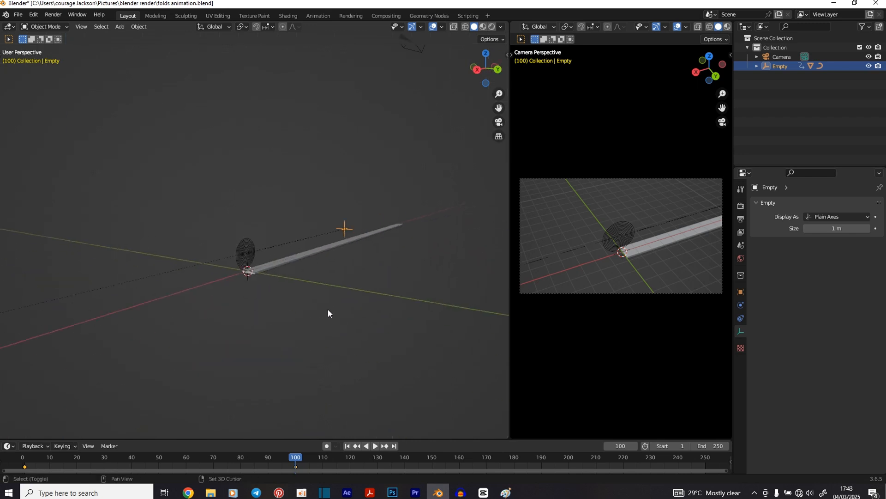
pyautogui.hotkey('shift', 'a')
pyautogui.moveTo(293, 216)
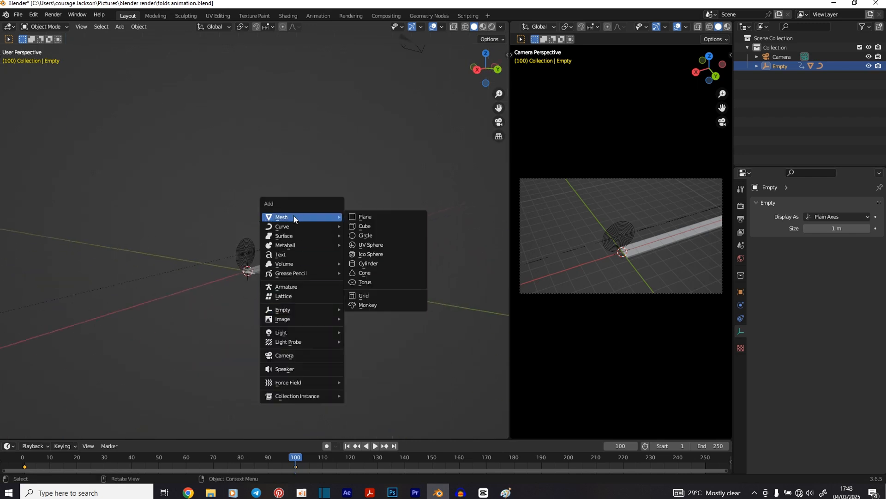
pyautogui.click(362, 217)
pyautogui.press('s')
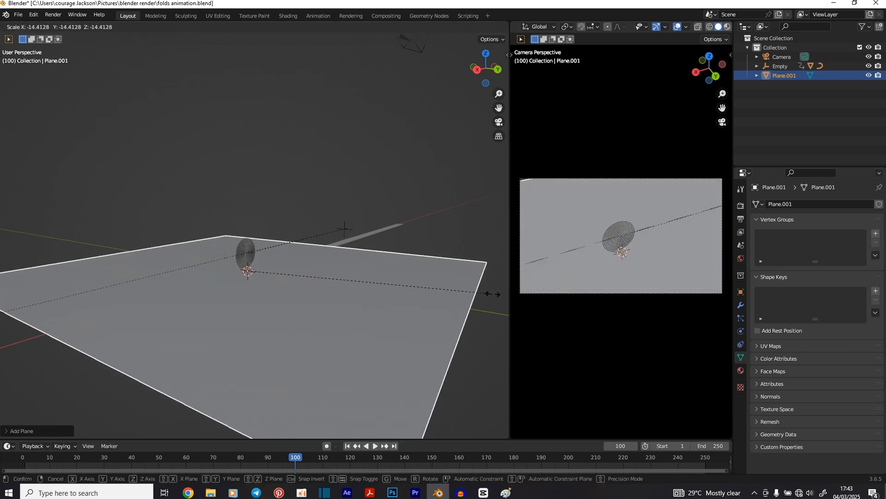
pyautogui.click(507, 259)
pyautogui.press('g')
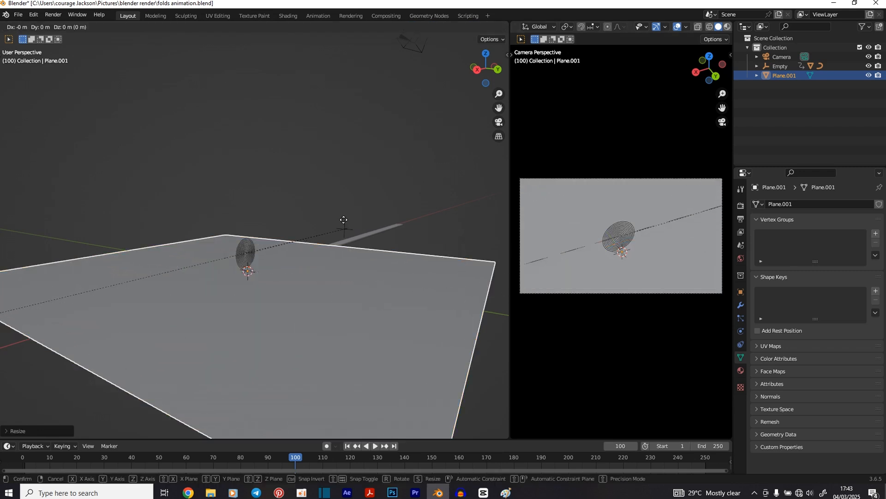
pyautogui.press('z')
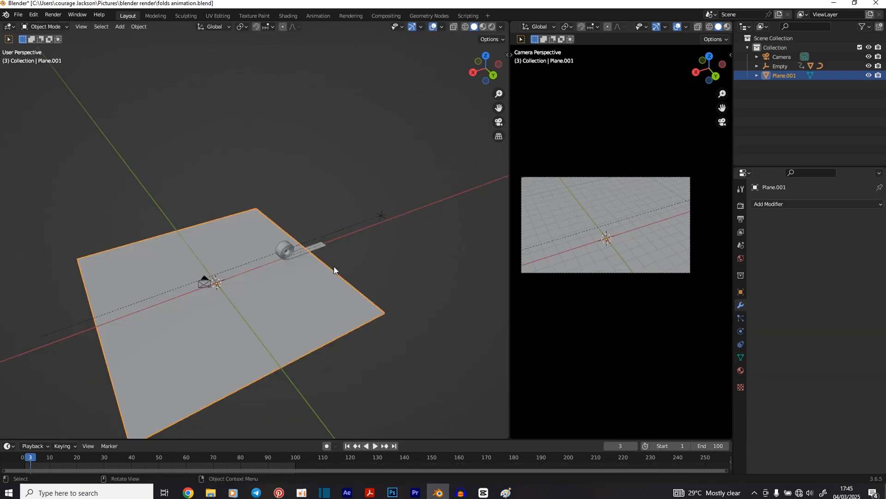
# Go to frame 1 and add a cube-shaped empty at the world origin.
pyautogui.moveTo(32, 457); pyautogui.dragTo(25, 462)
pyautogui.click(380, 216)
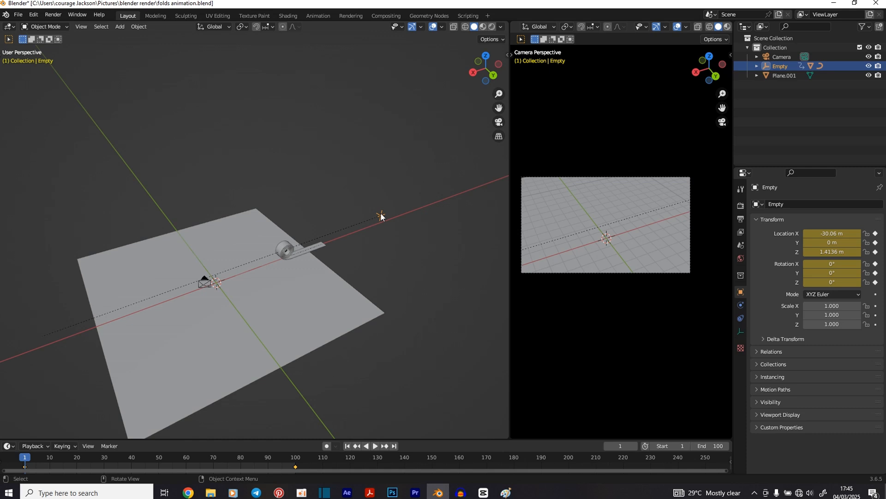
pyautogui.click(318, 249)
pyautogui.moveTo(292, 255); pyautogui.dragTo(321, 304, button='middle')
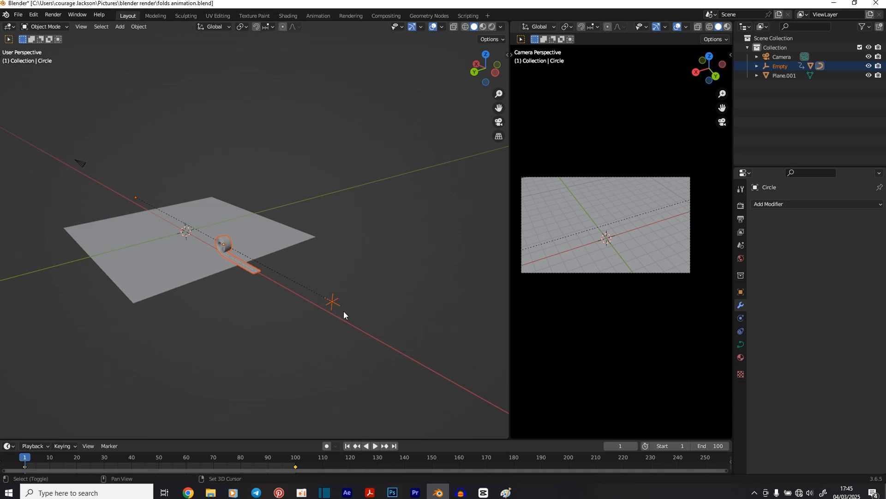
pyautogui.hotkey('shift', 'a')
pyautogui.moveTo(308, 294)
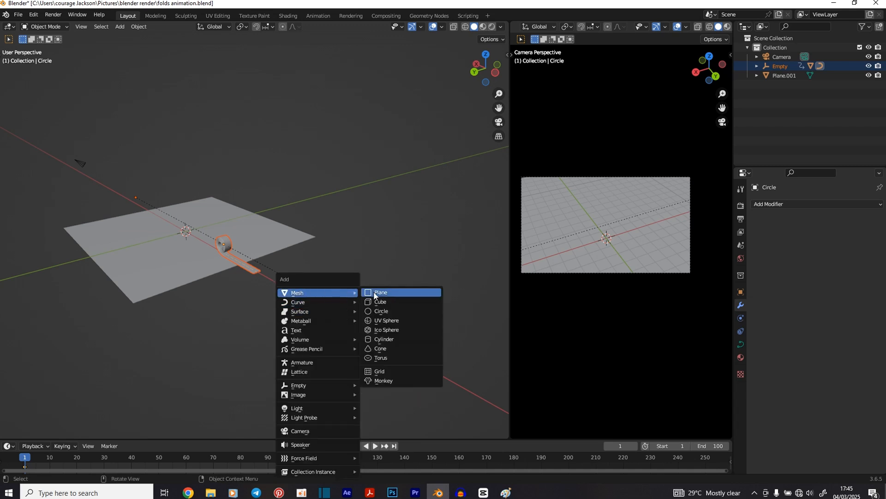
pyautogui.moveTo(304, 386)
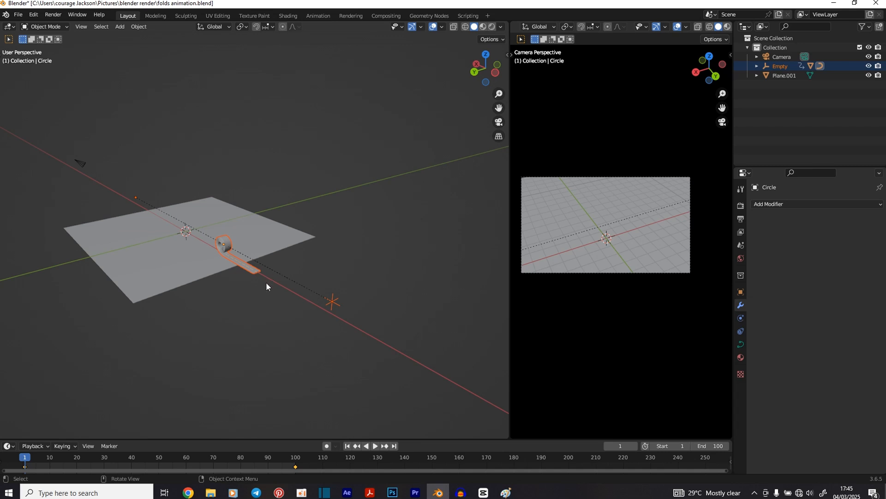
pyautogui.hotkey('shift', 'a')
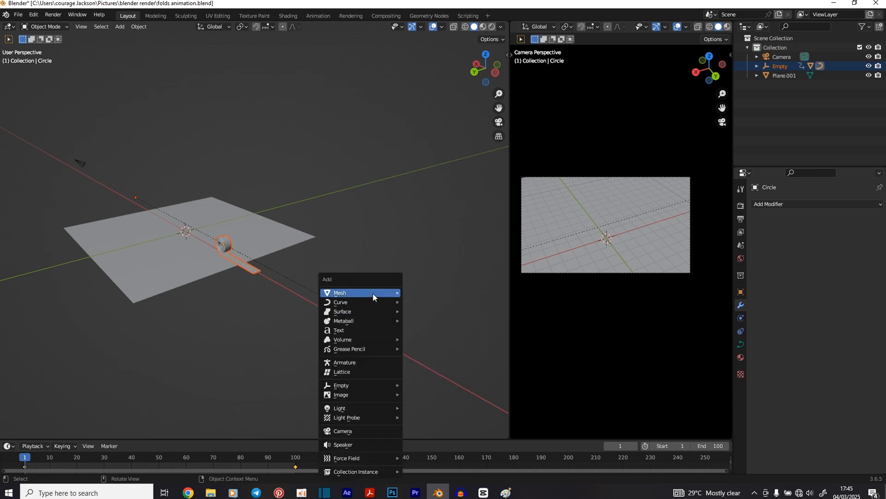
pyautogui.moveTo(353, 385)
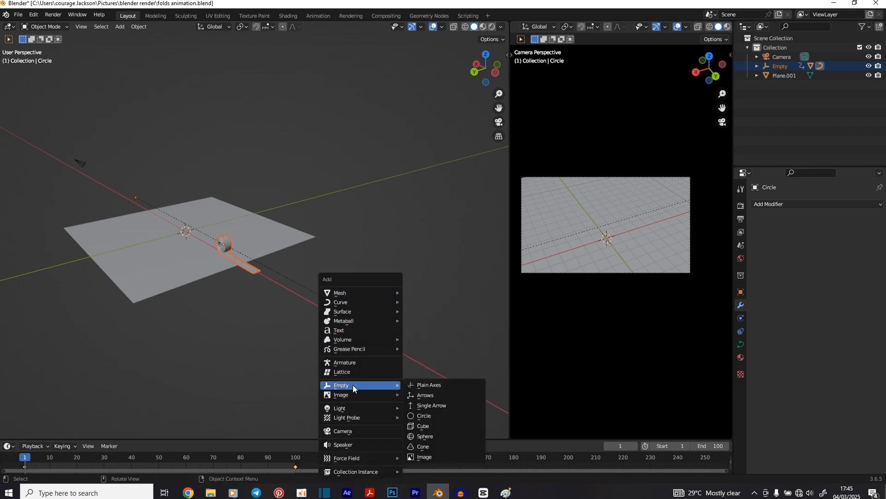
pyautogui.click(424, 425)
# Move the cube empty to about -18.7 m on X and about 0.82 m on Z, at the strip's free end.
pyautogui.moveTo(234, 319); pyautogui.dragTo(304, 319, button='middle')
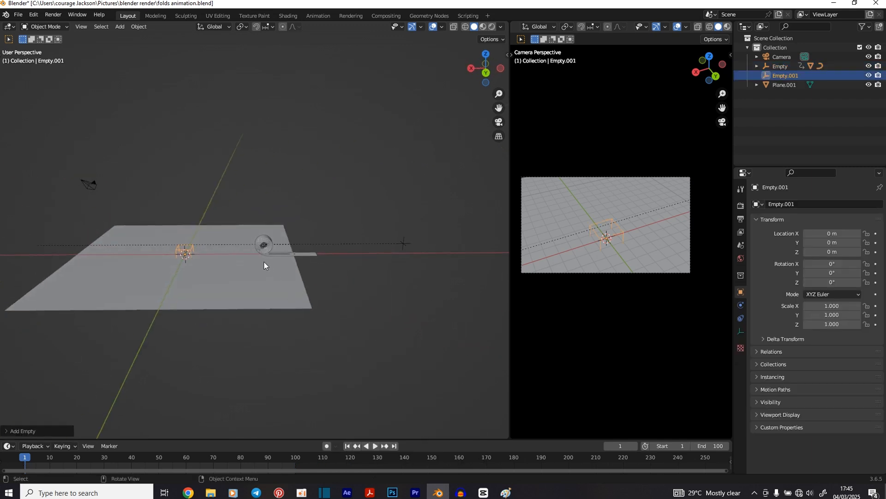
pyautogui.press('g')
pyautogui.press('y')
pyautogui.press('x')
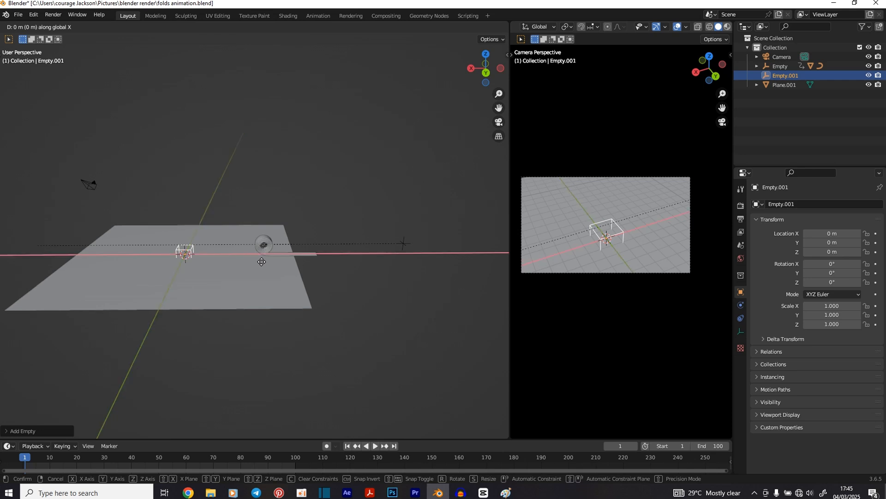
pyautogui.click(397, 261)
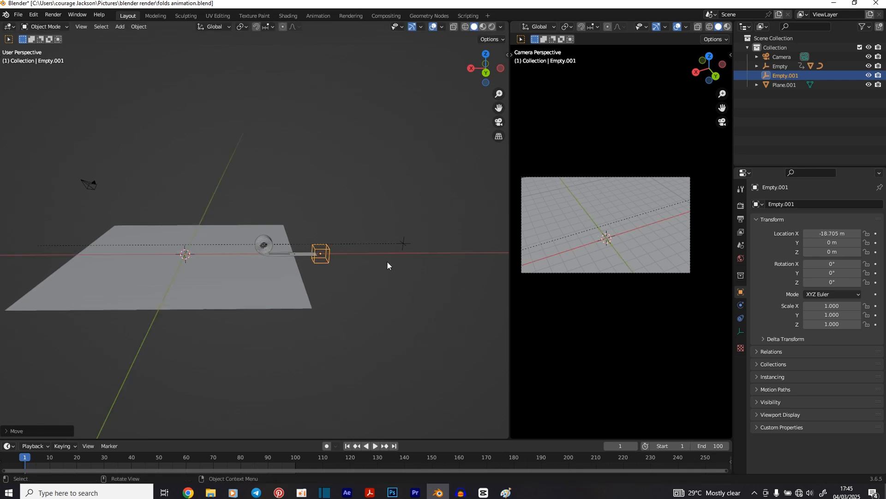
pyautogui.press('g')
pyautogui.press('z')
pyautogui.click(368, 259)
pyautogui.scroll(5, 267, 246)
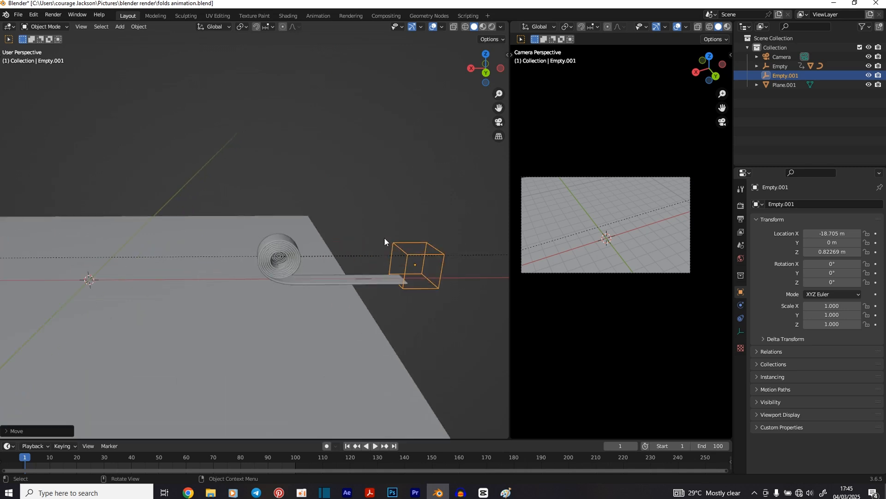
pyautogui.scroll(-5, 388, 240)
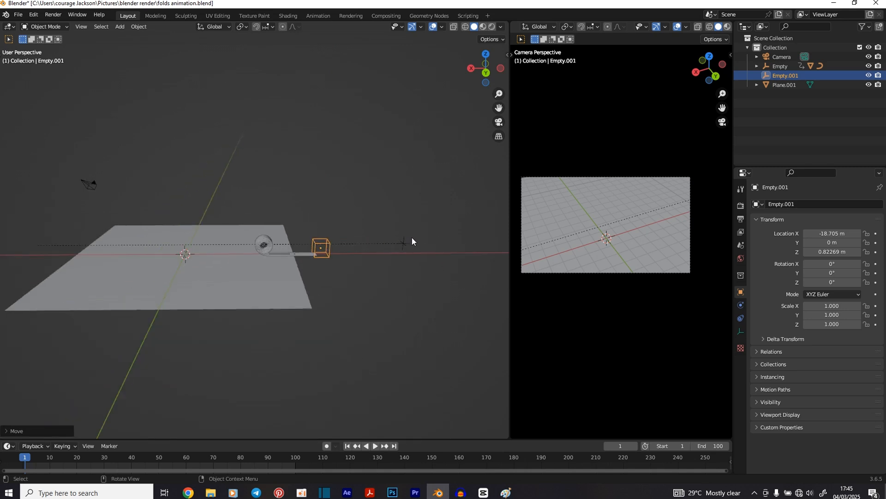
# Parent the roll's animated plain-axes empty to the cube empty with Object (Keep Transform).
pyautogui.click(404, 244)
pyautogui.keyDown('shift'); pyautogui.click(325, 241); pyautogui.keyUp('shift')
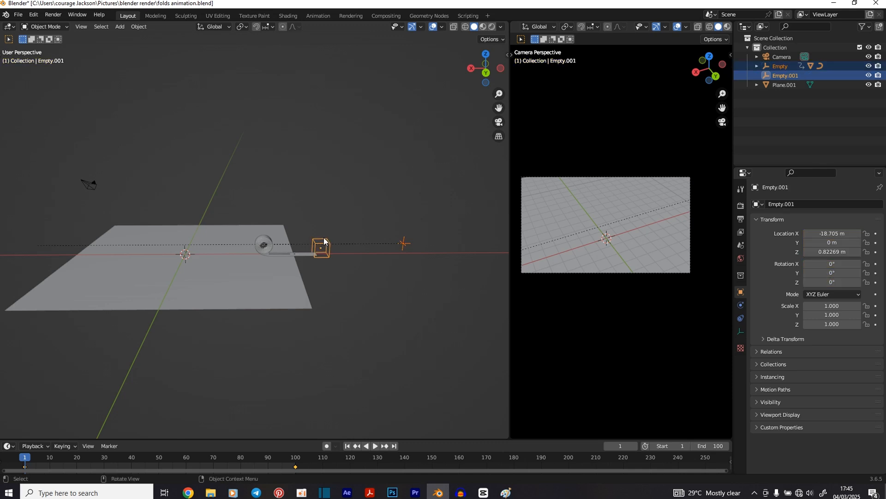
pyautogui.hotkey('ctrl', 'p')
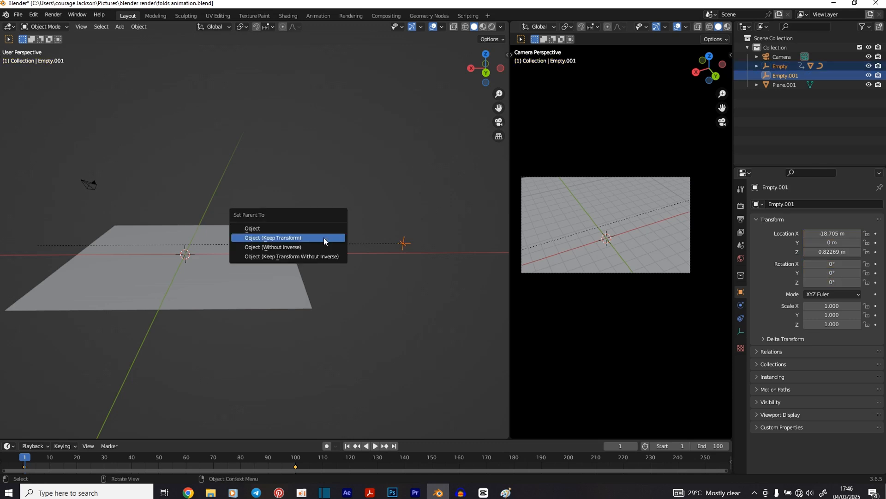
pyautogui.click(324, 237)
pyautogui.click(324, 241)
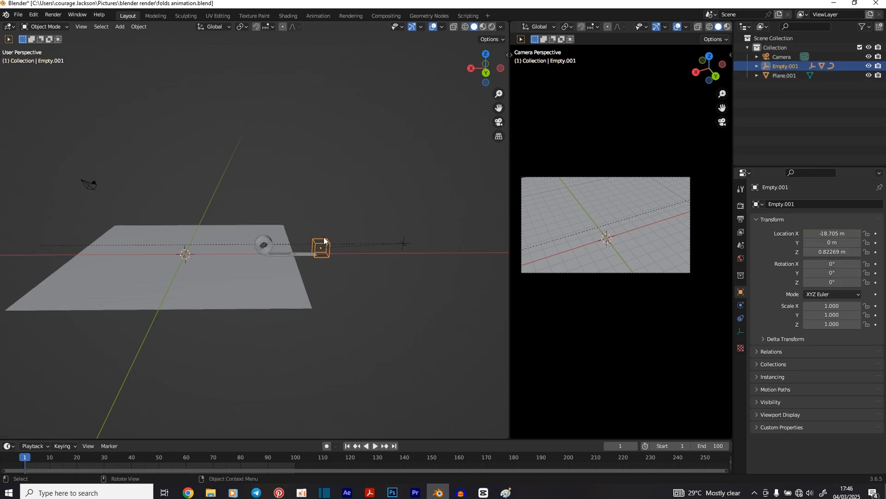
# Test the parenting by moving the cube empty freely and playing the unroll animation, and restore the original placement at frame 1.
pyautogui.press('g')
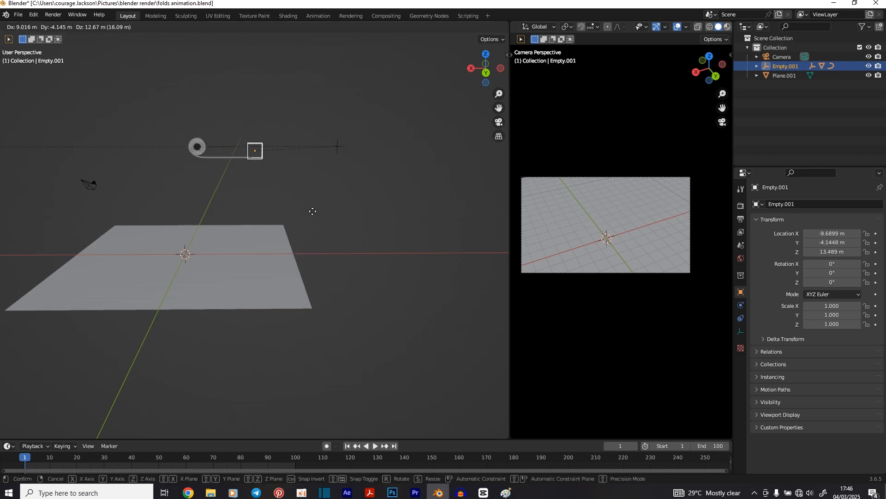
pyautogui.click(313, 211)
pyautogui.press('space')
pyautogui.press('space')
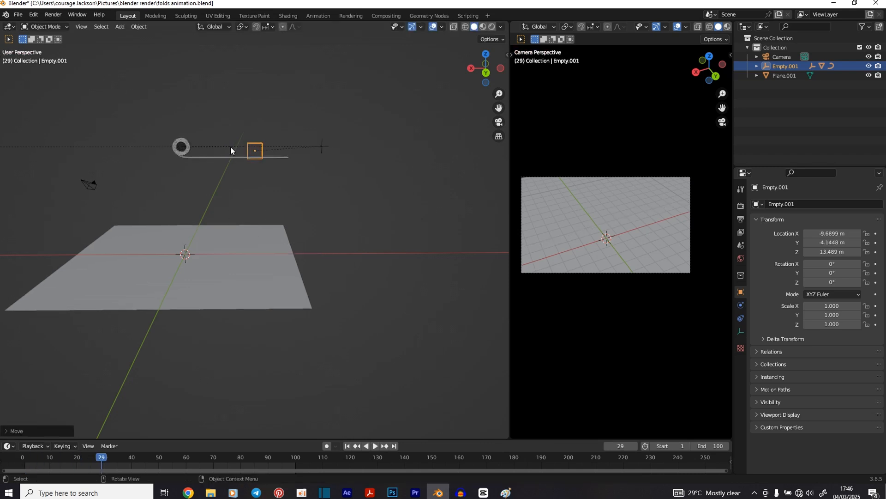
pyautogui.hotkey('shift', 'Left')
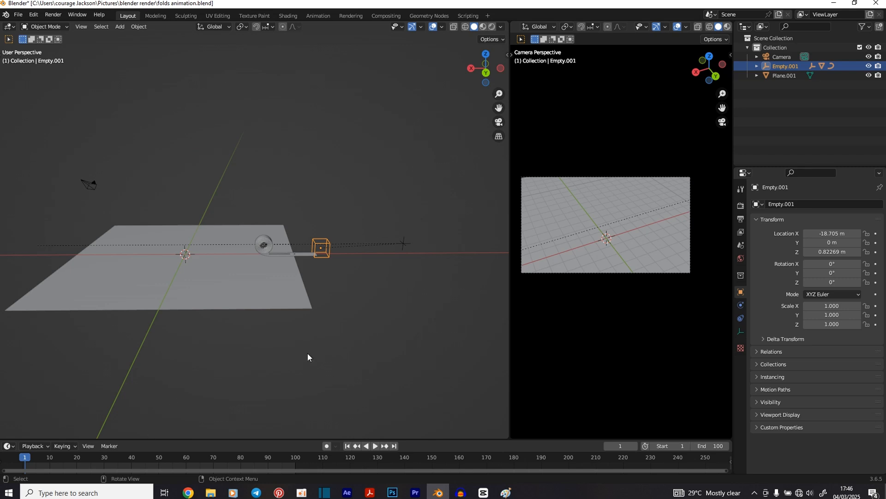
# At frame 37, select the strip, spiral curve and both empties, and duplicate the whole roll setup in place.
pyautogui.moveTo(27, 460); pyautogui.dragTo(123, 460)
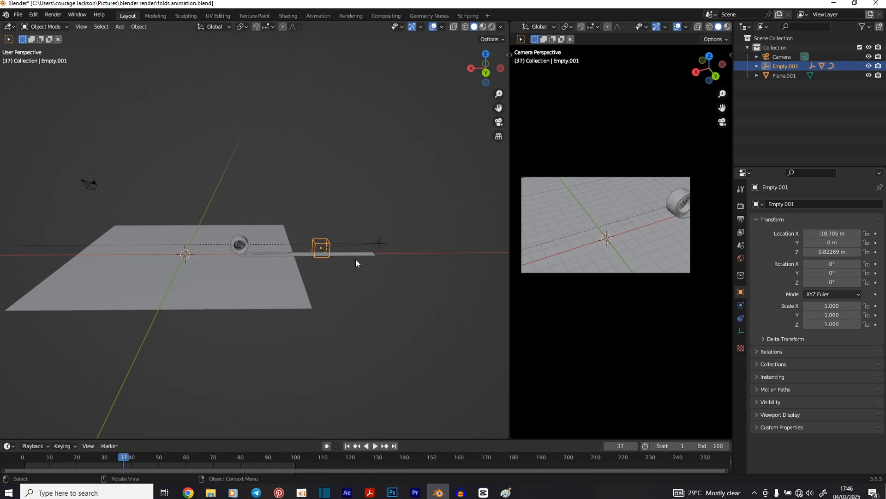
pyautogui.keyDown('shift'); pyautogui.click(369, 254); pyautogui.keyUp('shift')
pyautogui.keyDown('shift'); pyautogui.click(379, 245); pyautogui.keyUp('shift')
pyautogui.keyDown('shift'); pyautogui.click(239, 246); pyautogui.keyUp('shift')
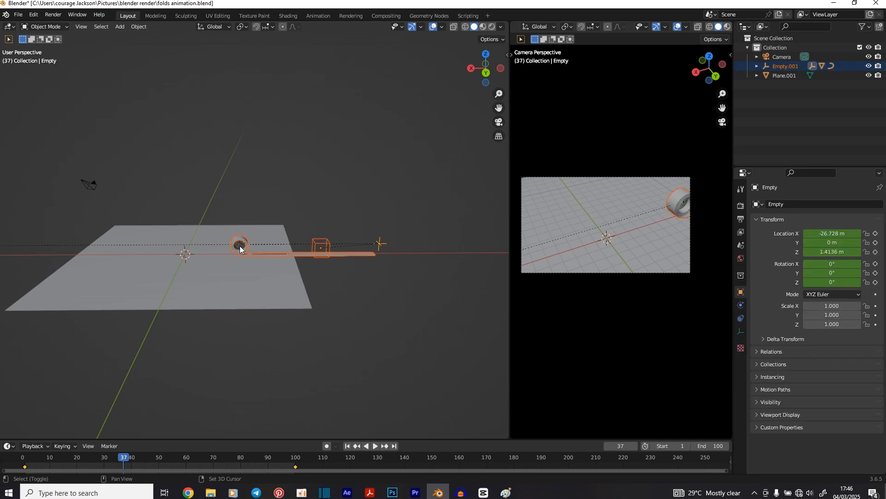
pyautogui.hotkey('shift', 'd')
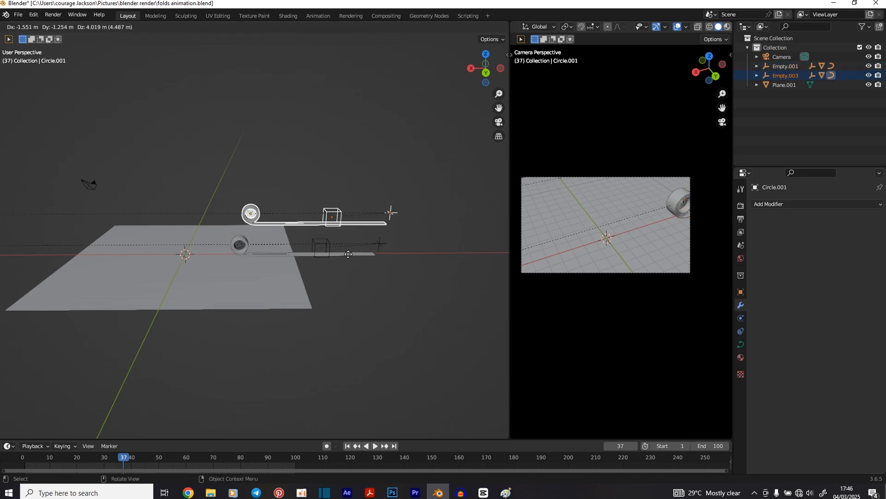
pyautogui.rightClick(333, 230)
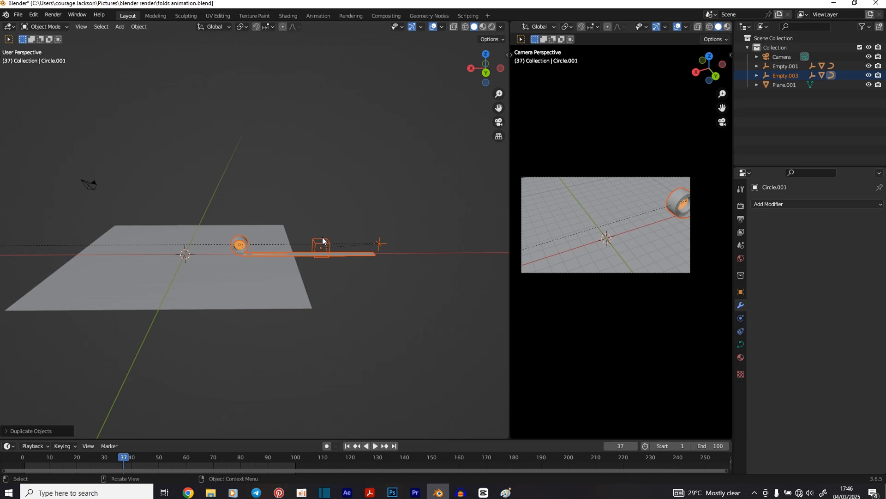
# Rotate the duplicated roll's cube empty 90° about Z.
pyautogui.click(324, 240)
pyautogui.press('r')
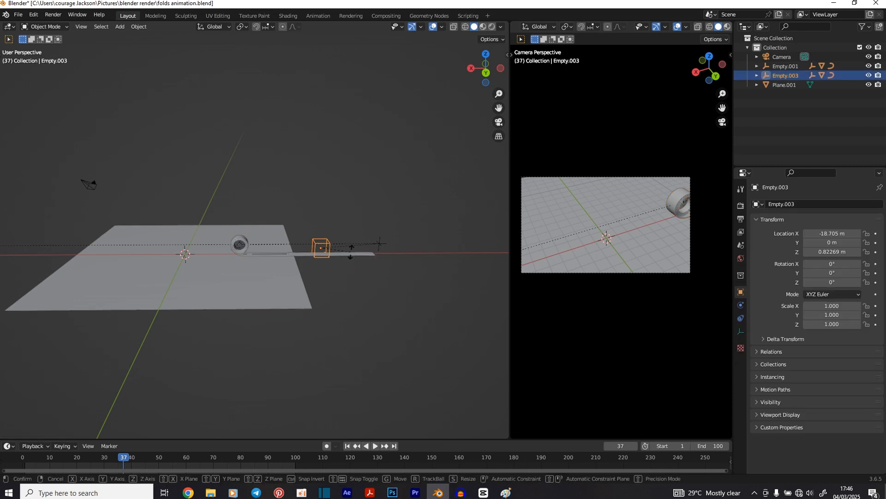
pyautogui.write('z')
pyautogui.write('90')
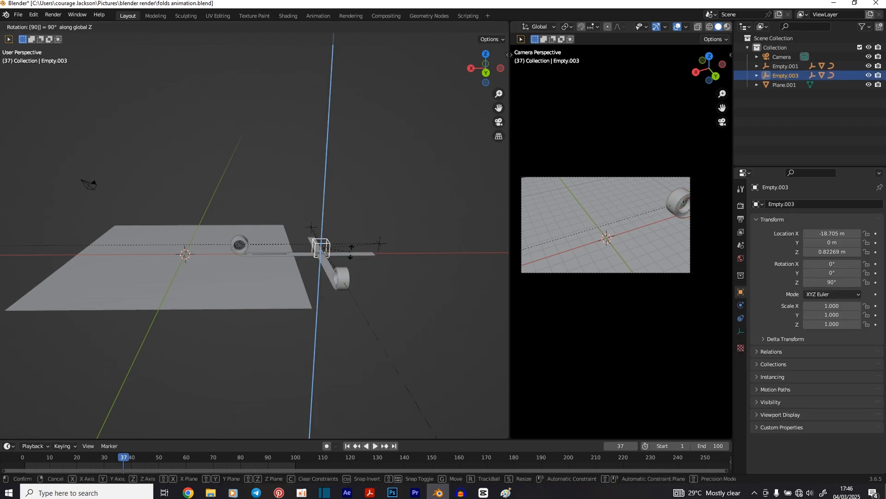
pyautogui.press('Return')
# In top view at frame 100, move the duplicated cube empty to about -0.2 m on X and -19.73 m on Y.
pyautogui.moveTo(311, 280); pyautogui.dragTo(402, 277, button='middle')
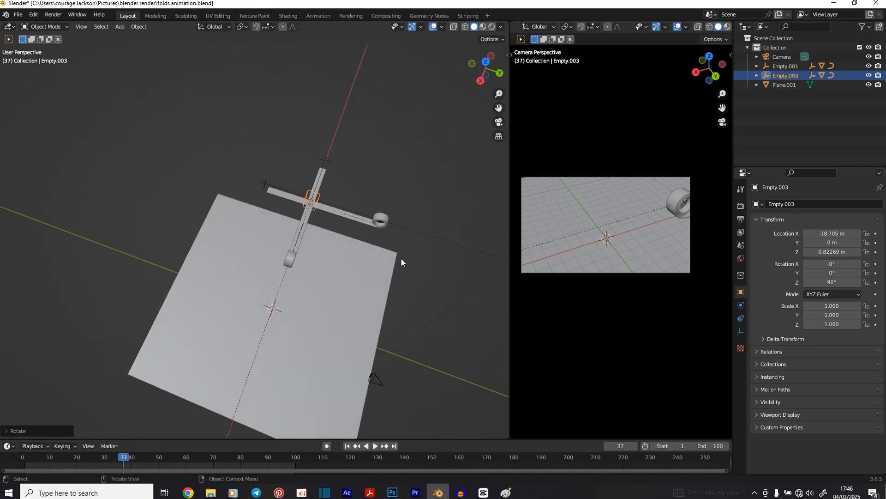
pyautogui.press('`')
pyautogui.click(398, 194)
pyautogui.moveTo(180, 462); pyautogui.dragTo(296, 470)
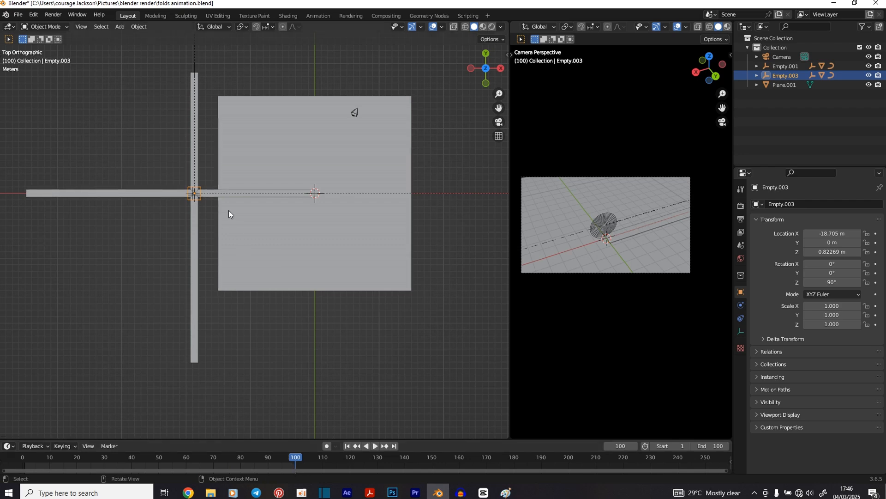
pyautogui.press('g')
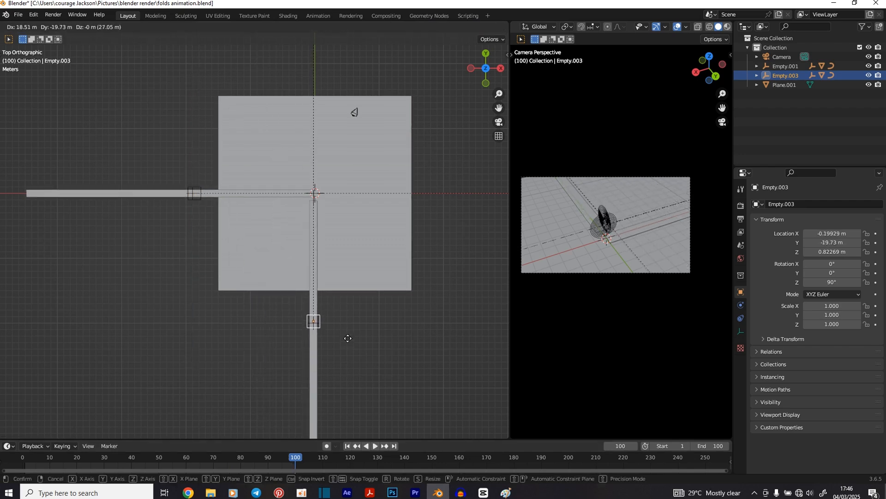
pyautogui.click(347, 339)
# Nudge the duplicated cube empty along X to adjust the second strip's position beside the world origin.
pyautogui.scroll(3, 369, 258)
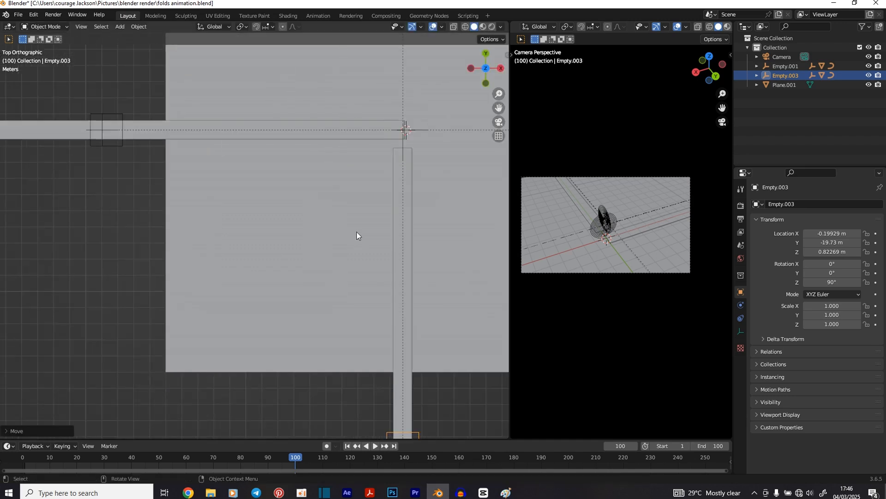
pyautogui.moveTo(357, 231); pyautogui.dragTo(316, 266, button='middle')
pyautogui.press('g')
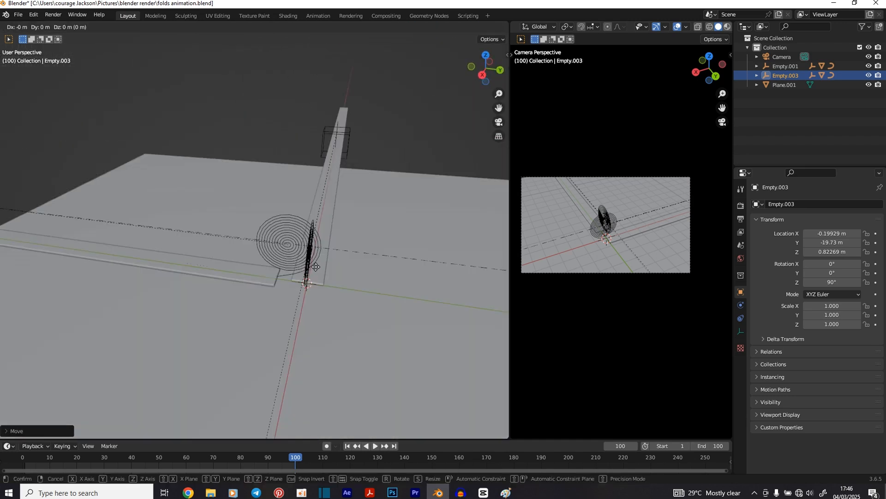
pyautogui.press('x')
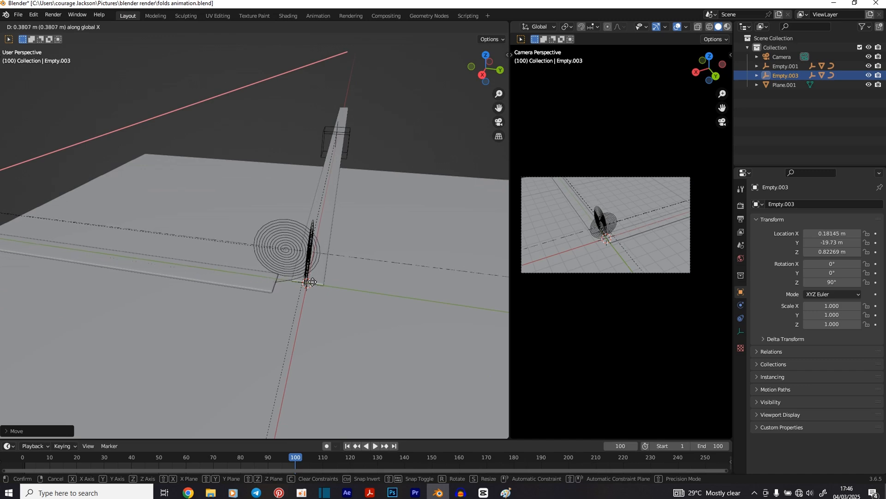
pyautogui.click(347, 293)
# Select the spiral curves of both rolls near the world origin and hide them.
pyautogui.moveTo(347, 292); pyautogui.dragTo(139, 259, button='middle')
pyautogui.click(113, 276)
pyautogui.keyDown('shift'); pyautogui.click(165, 284); pyautogui.keyUp('shift')
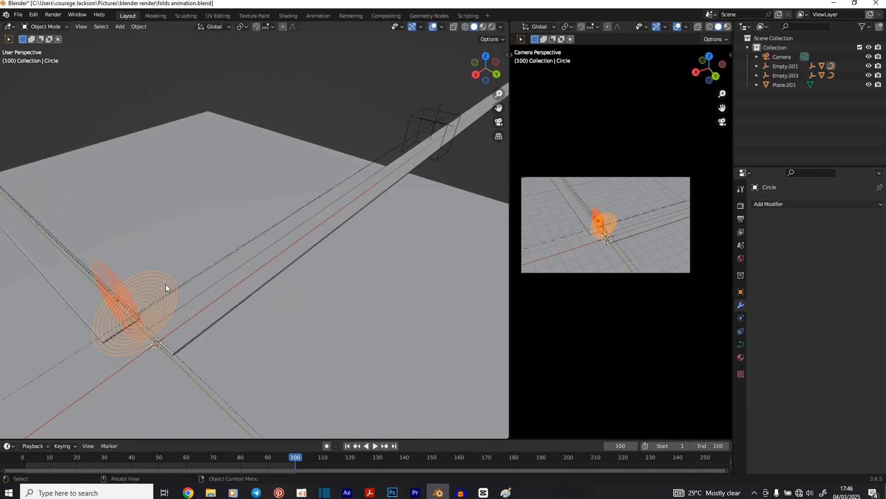
pyautogui.press('h')
pyautogui.scroll(-5, 104, 288)
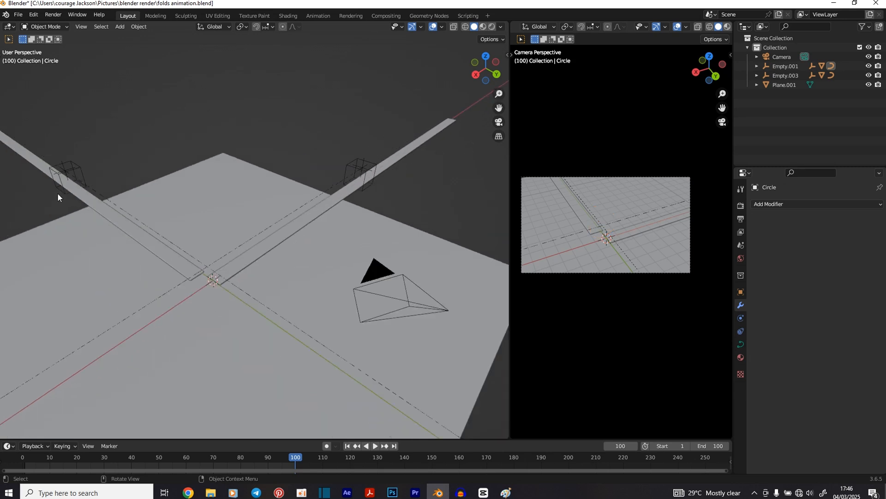
# Move the second roll's cube empty to about 0.56 m on X and -19.13 m on Y, aligning the two strips' ends near the origin.
pyautogui.click(74, 165)
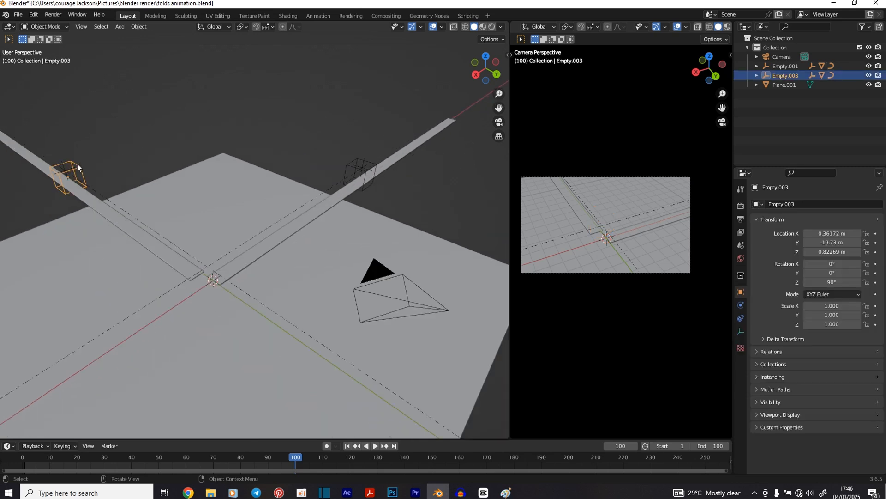
pyautogui.press('g')
pyautogui.press('y')
pyautogui.click(119, 184)
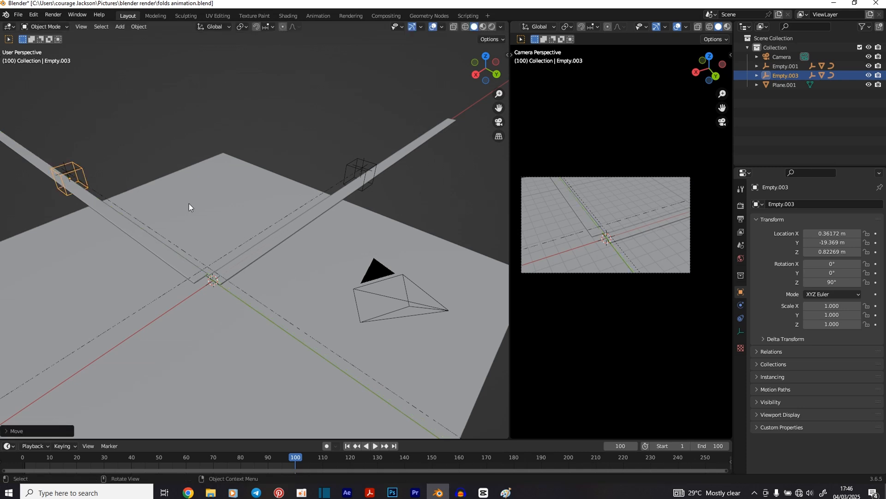
pyautogui.moveTo(190, 203); pyautogui.dragTo(236, 229, button='middle')
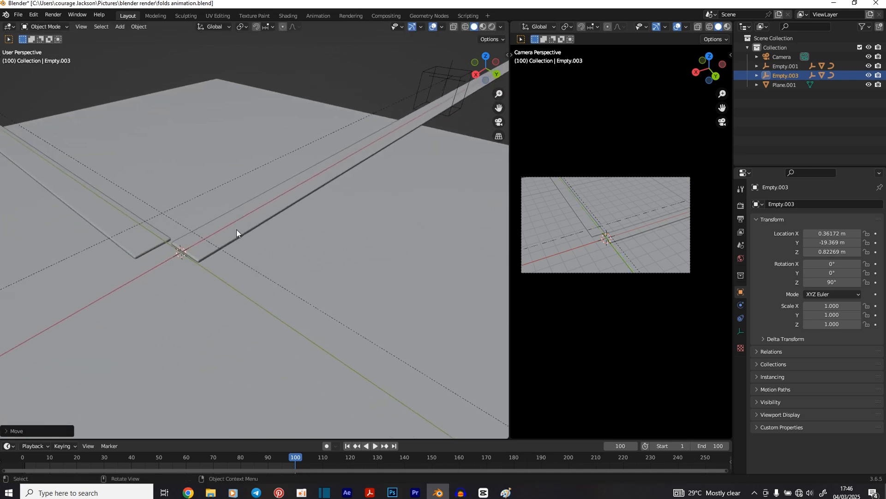
pyautogui.press('g')
pyautogui.press('x')
pyautogui.click(234, 232)
pyautogui.press('g')
pyautogui.press('y')
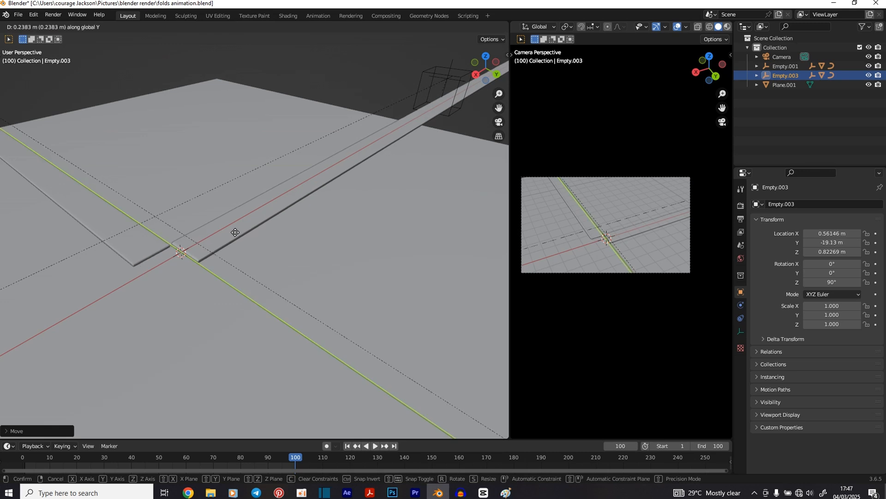
pyautogui.click(235, 232)
# Unhide the spiral curves of both rolls.
pyautogui.moveTo(235, 232); pyautogui.dragTo(160, 207, button='middle')
pyautogui.hotkey('alt', 'h')
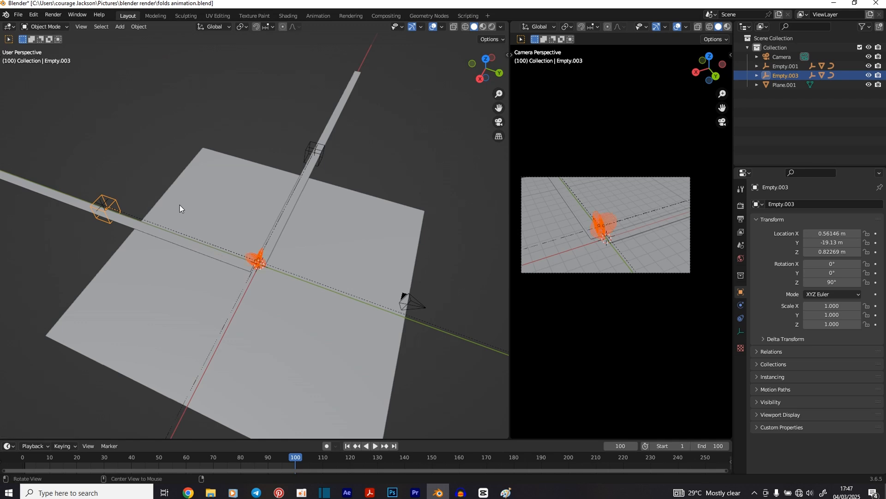
pyautogui.click(102, 202)
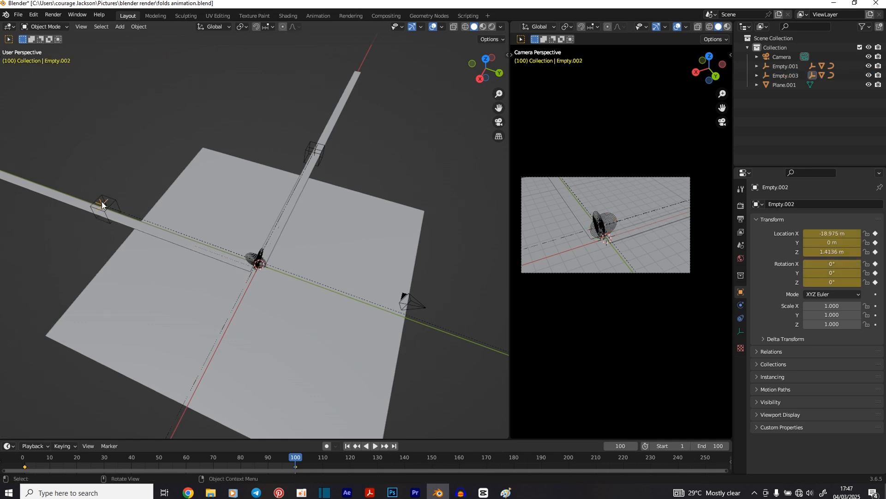
pyautogui.keyDown('shift'); pyautogui.click(158, 237); pyautogui.keyUp('shift')
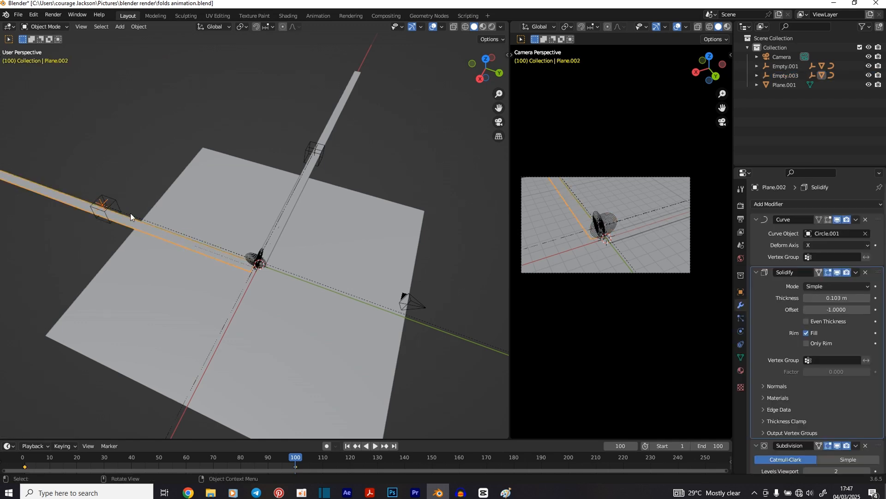
# Move the second roll's cube empty along Y to about -17.97 m so its strip overlaps the first strip's end.
pyautogui.click(114, 198)
pyautogui.scroll(5, 325, 275)
pyautogui.keyDown('shift'); pyautogui.moveTo(325, 275); pyautogui.dragTo(282, 196, button='middle'); pyautogui.keyUp('shift')
pyautogui.press('g')
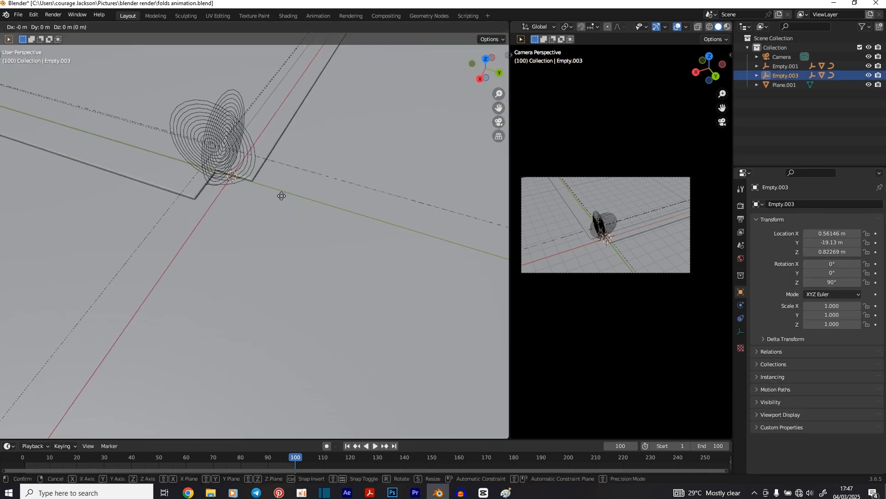
pyautogui.press('y')
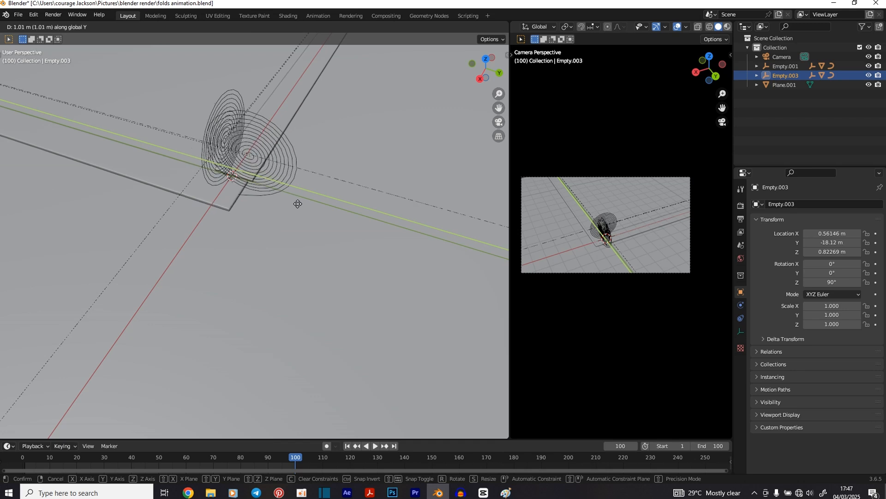
pyautogui.click(299, 204)
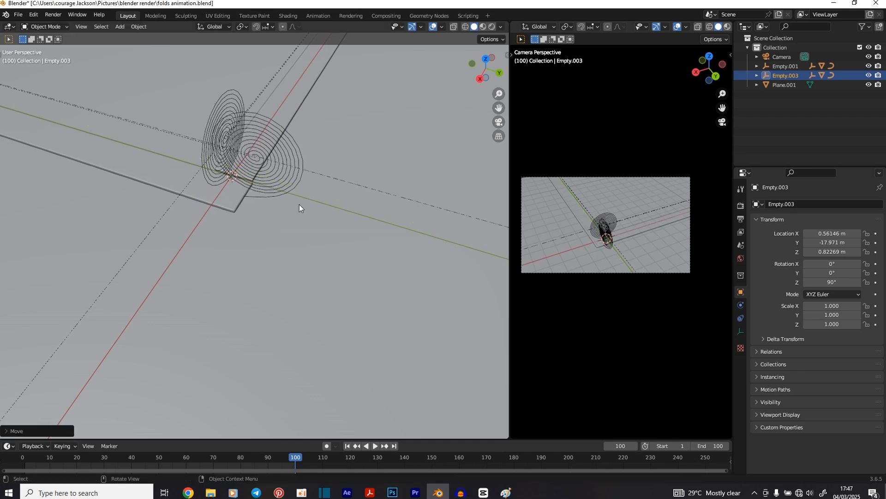
# Select the second roll's spiral curve, strip and both empties, and duplicate the whole setup in place.
pyautogui.scroll(-5, 299, 204)
pyautogui.moveTo(295, 202); pyautogui.dragTo(228, 240, button='middle')
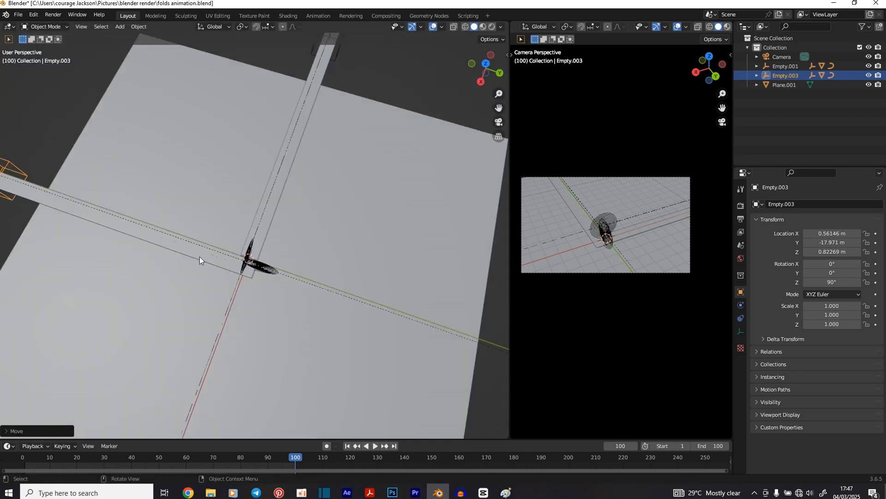
pyautogui.click(272, 270)
pyautogui.keyDown('shift'); pyautogui.click(101, 218); pyautogui.keyUp('shift')
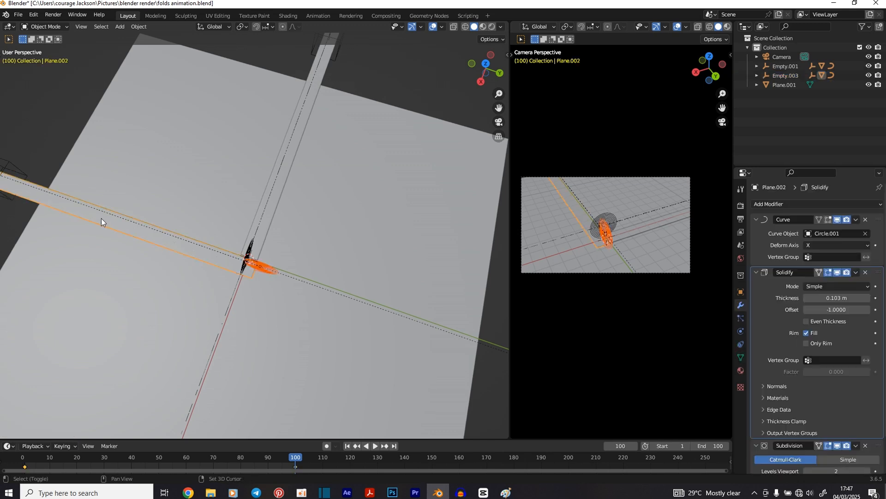
pyautogui.click(17, 164)
pyautogui.keyDown('shift'); pyautogui.moveTo(37, 163); pyautogui.dragTo(183, 172, button='middle'); pyautogui.keyUp('shift')
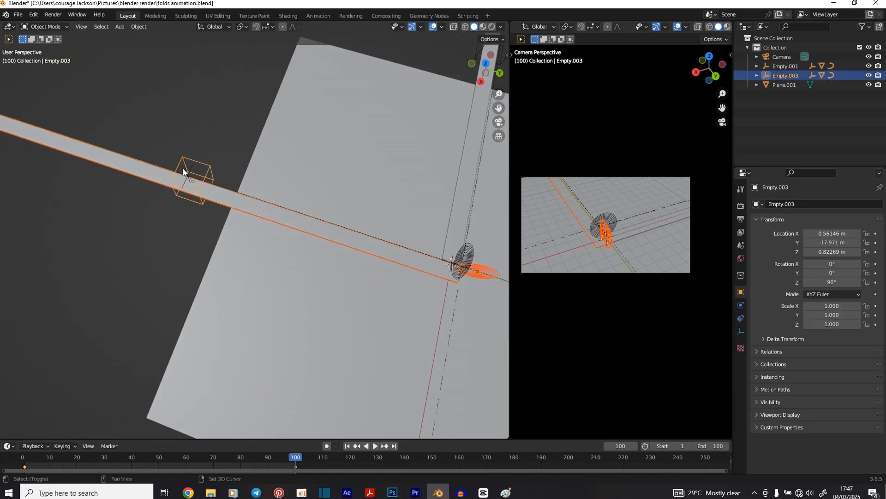
pyautogui.click(193, 166)
pyautogui.scroll(-5, 344, 224)
pyautogui.moveTo(344, 224); pyautogui.dragTo(317, 217, button='middle')
pyautogui.hotkey('shift', 'd')
pyautogui.rightClick(332, 184)
# Rotate the duplicated third roll 90° about Z and select only its cube empty.
pyautogui.moveTo(331, 184); pyautogui.dragTo(262, 156, button='middle')
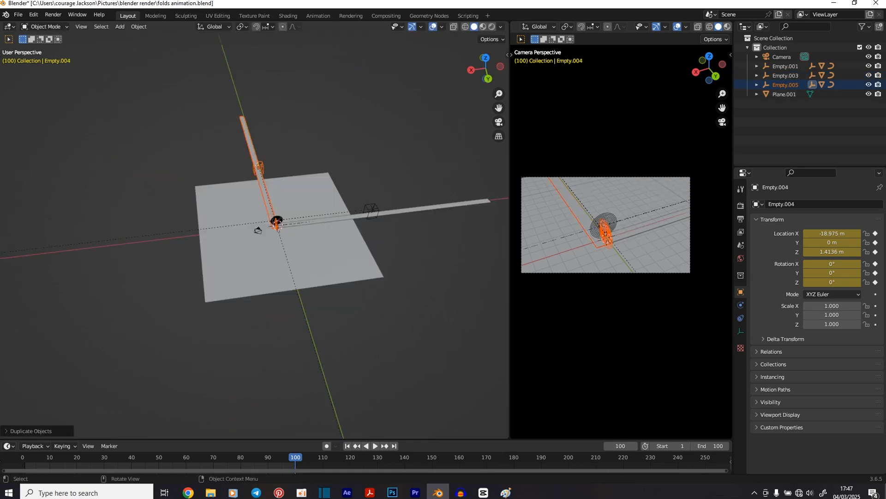
pyautogui.write('rz')
pyautogui.write('9')
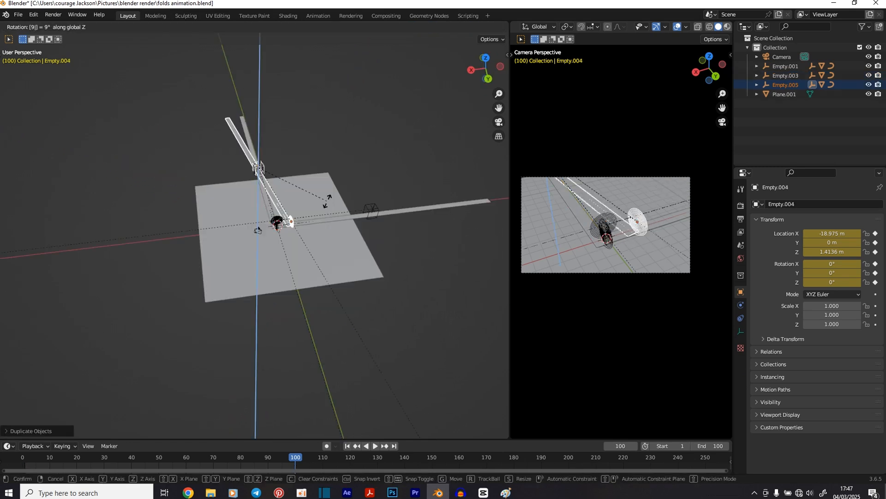
pyautogui.write('0')
pyautogui.press('Return')
pyautogui.moveTo(277, 249); pyautogui.dragTo(386, 282, button='middle')
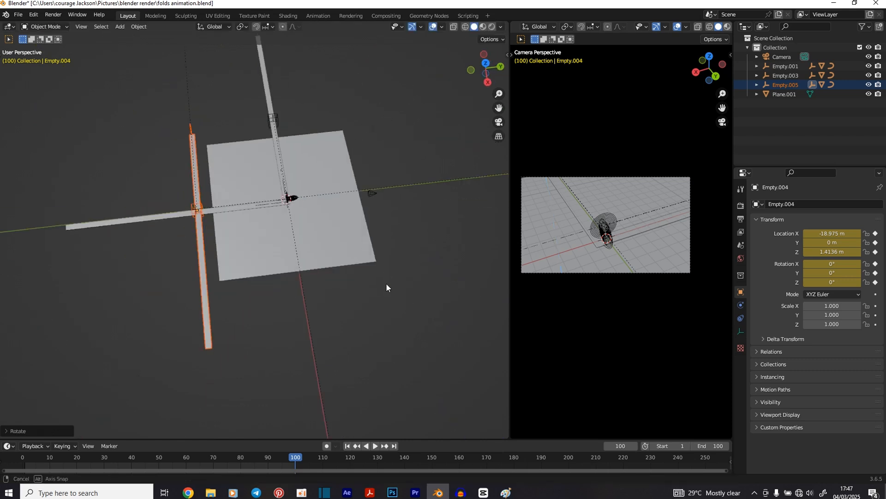
pyautogui.click(193, 206)
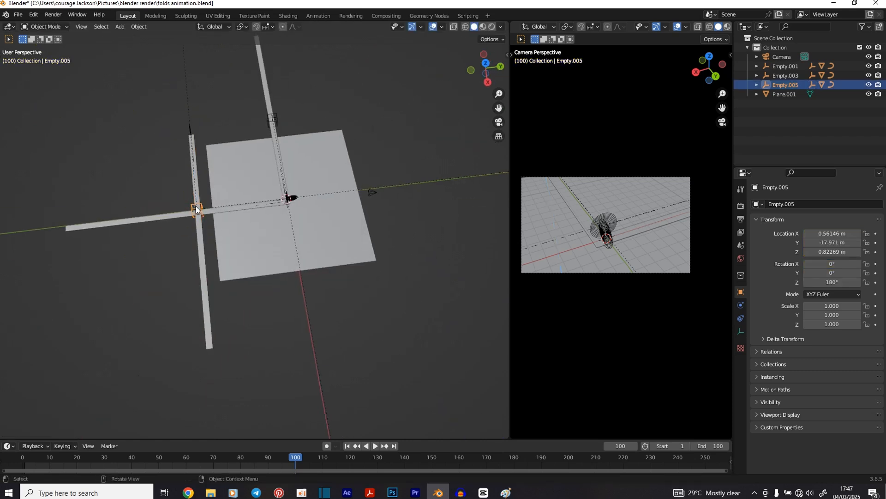
# Try moving the third roll's cube empty along Y to about 3.42 m, and undo the move.
pyautogui.press('g')
pyautogui.press('y')
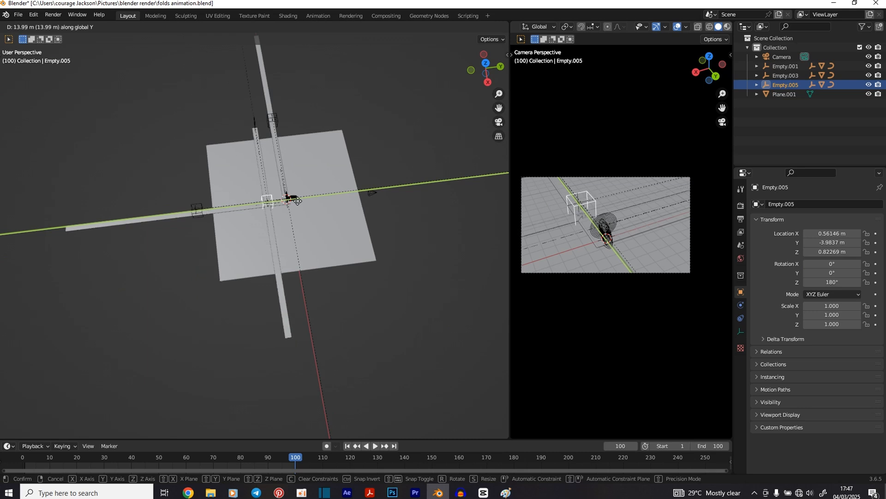
pyautogui.click(302, 201)
pyautogui.moveTo(328, 247); pyautogui.dragTo(287, 199, button='middle')
pyautogui.scroll(5, 286, 199)
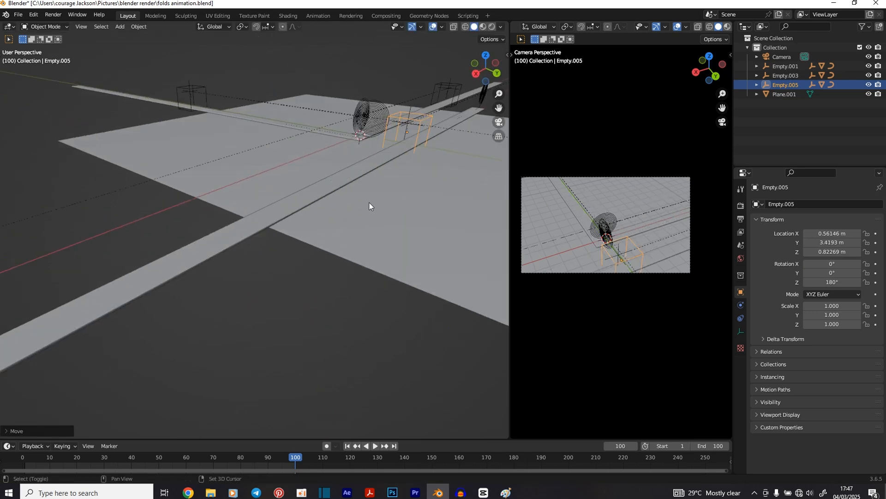
pyautogui.keyDown('shift'); pyautogui.moveTo(370, 206); pyautogui.dragTo(174, 216, button='middle'); pyautogui.keyUp('shift')
pyautogui.hotkey('ctrl', 'z')
# Move the third roll's cube empty within the XY plane to about 15.28 m on X and 1.98 m on Y.
pyautogui.press('g')
pyautogui.hotkey('shift', 'z')
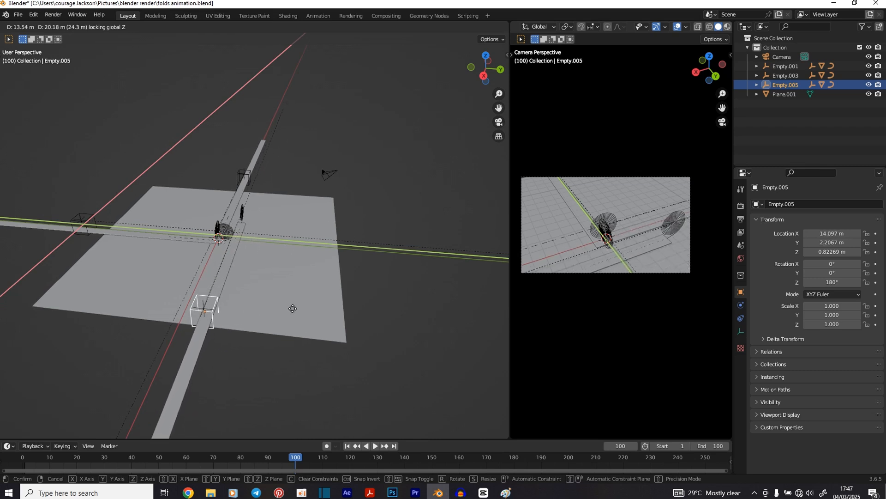
pyautogui.click(325, 282)
# Move the third roll's cube empty along X to about 18.62 m, bringing its spiral beside the other rolls.
pyautogui.moveTo(326, 281); pyautogui.dragTo(227, 334, button='middle')
pyautogui.scroll(3, 217, 286)
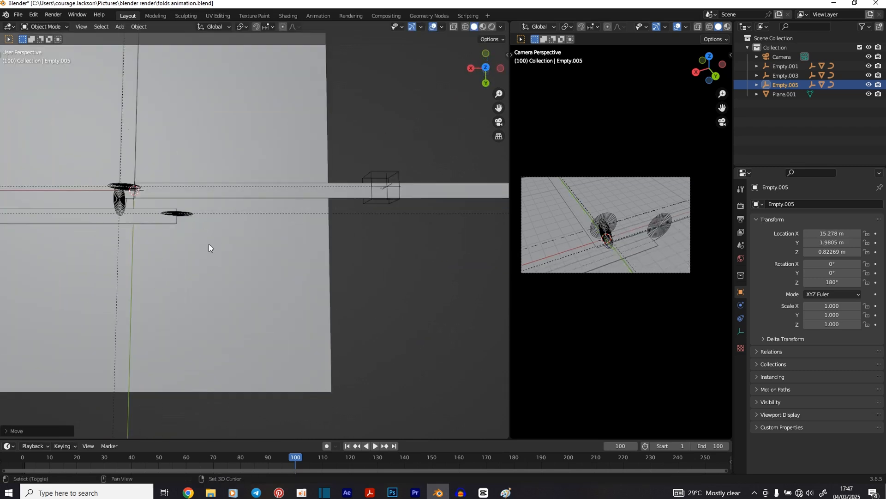
pyautogui.keyDown('shift'); pyautogui.moveTo(208, 244); pyautogui.dragTo(396, 274, button='middle'); pyautogui.keyUp('shift')
pyautogui.press('g')
pyautogui.press('y')
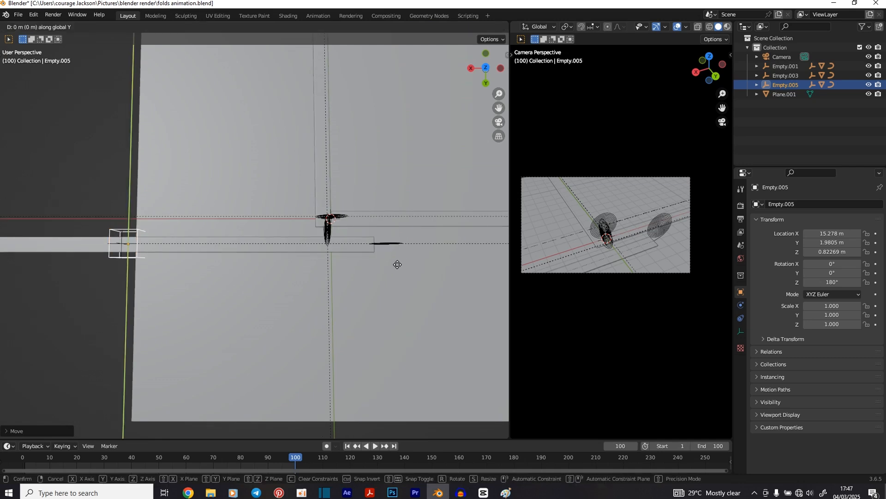
pyautogui.press('x')
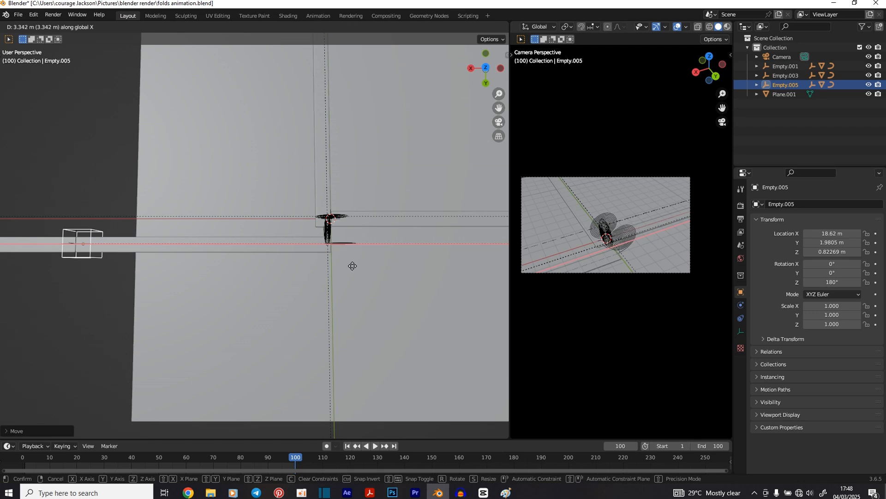
pyautogui.click(351, 265)
# Move the third roll's cube empty along Y to about 1.26 m, closing the gap to the other strips.
pyautogui.moveTo(351, 265); pyautogui.dragTo(388, 273, button='middle')
pyautogui.scroll(4, 324, 225)
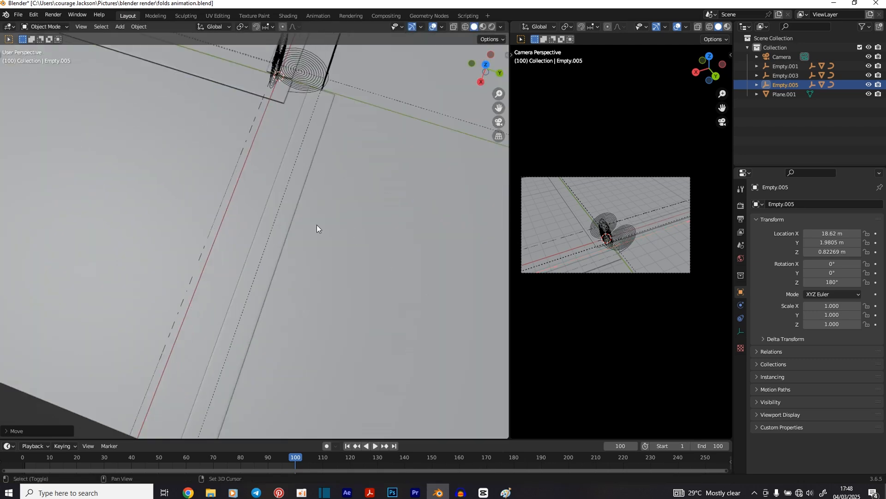
pyautogui.keyDown('shift'); pyautogui.moveTo(317, 217); pyautogui.dragTo(342, 262, button='middle'); pyautogui.keyUp('shift')
pyautogui.press('g')
pyautogui.press('y')
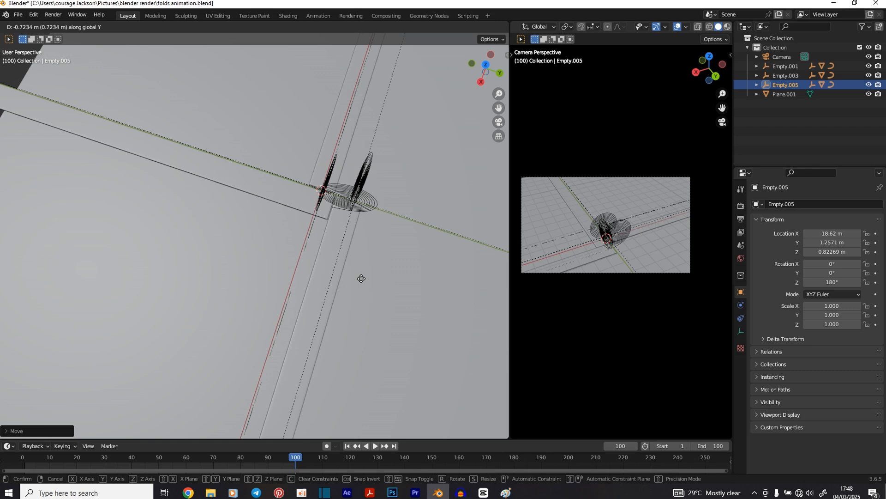
pyautogui.click(361, 278)
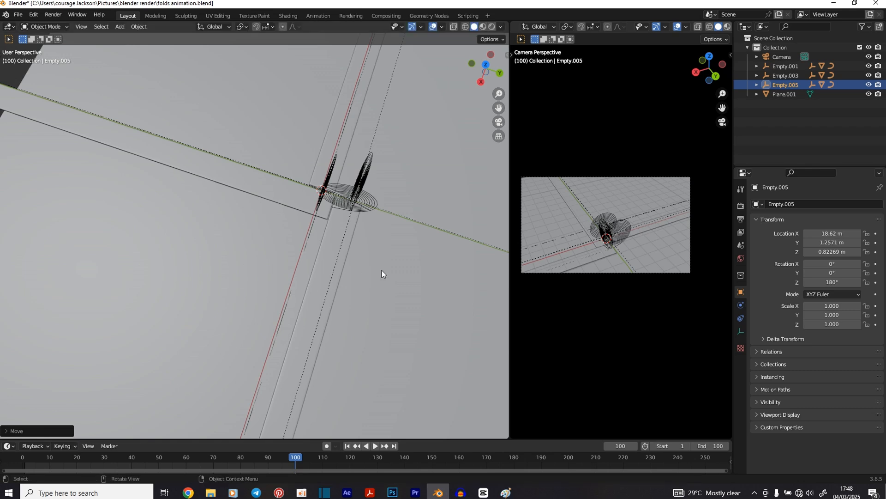
pyautogui.moveTo(381, 270); pyautogui.dragTo(484, 166, button='middle')
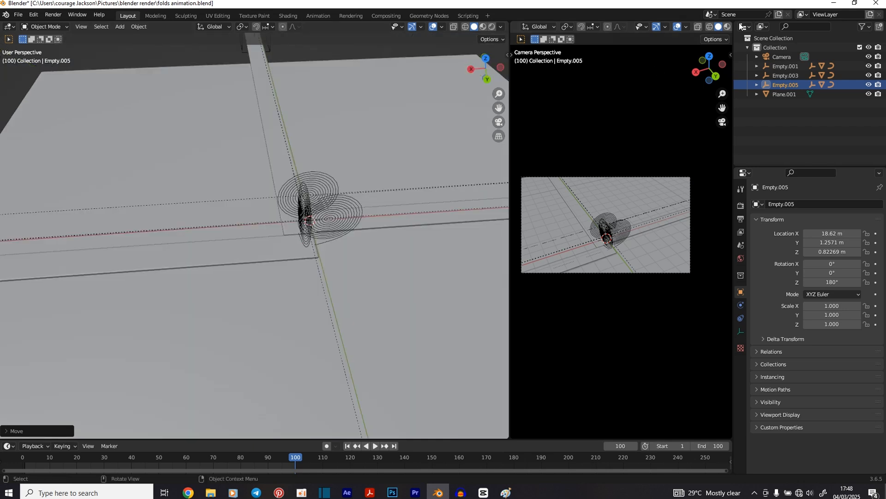
# Switch the camera viewport to rendered shading and save the file.
pyautogui.scroll(-2, 723, 27)
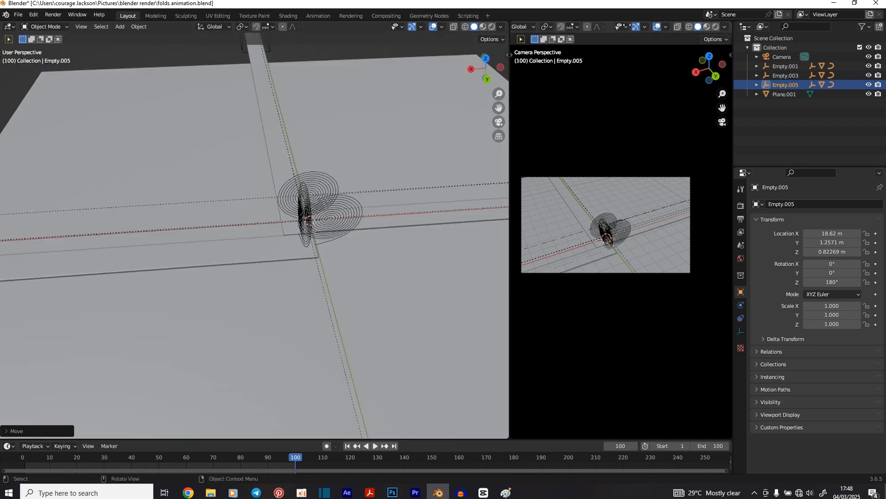
pyautogui.click(707, 27)
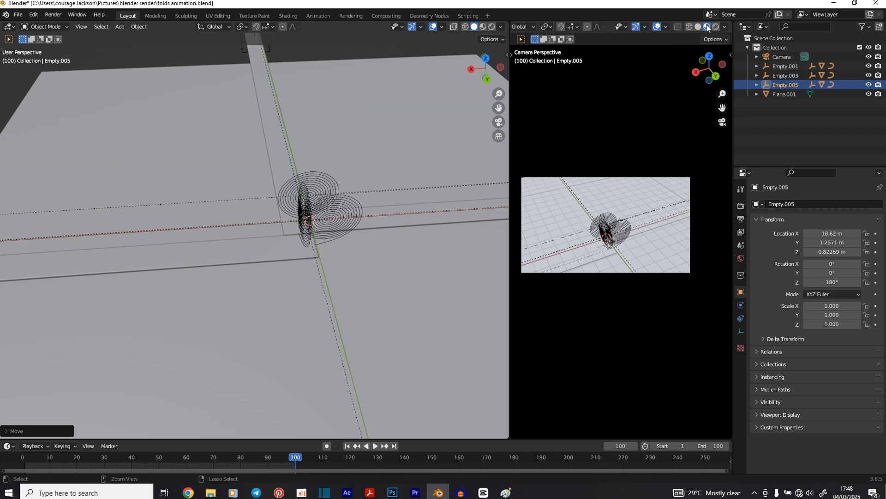
pyautogui.hotkey('ctrl', 's')
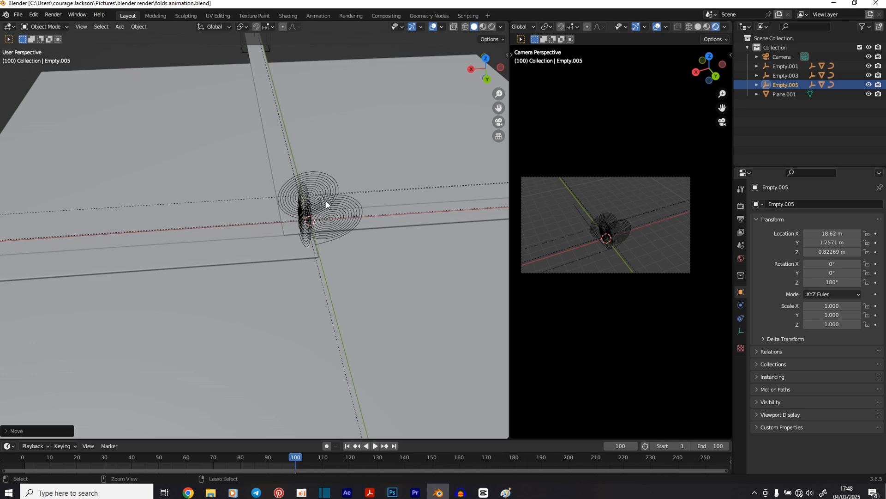
pyautogui.hotkey('ctrl', 's')
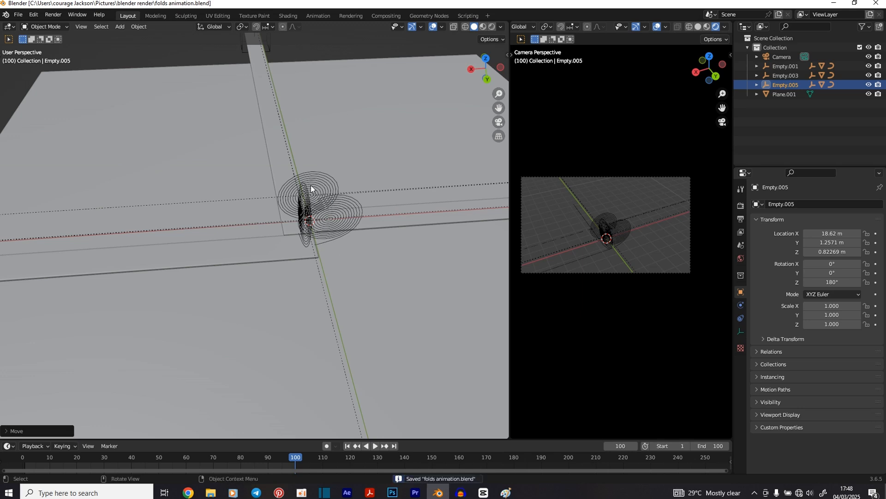
# Play the animation from near its start to check how the three strips unroll, and stop playback.
pyautogui.click(57, 456)
pyautogui.press('space')
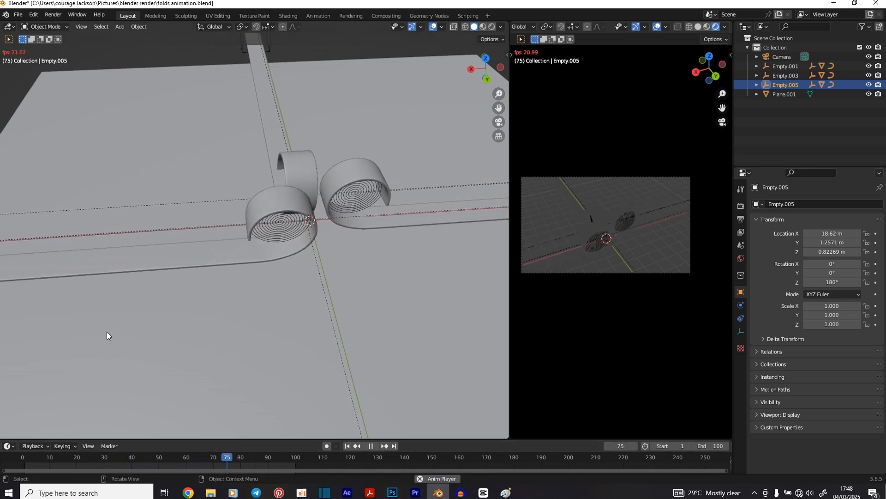
pyautogui.press('space')
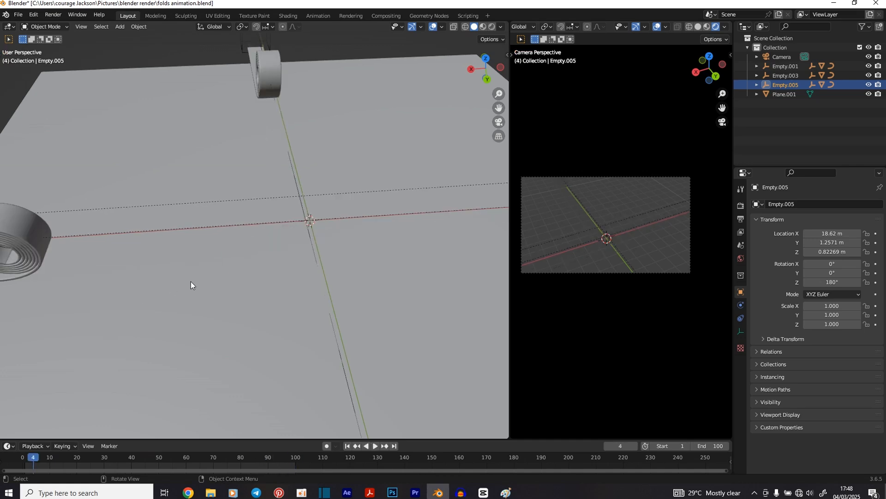
# Scrub and play the animation between about frames 86 and 100 to examine how the strips meet at the end.
pyautogui.click(290, 456)
pyautogui.moveTo(291, 457); pyautogui.dragTo(301, 459)
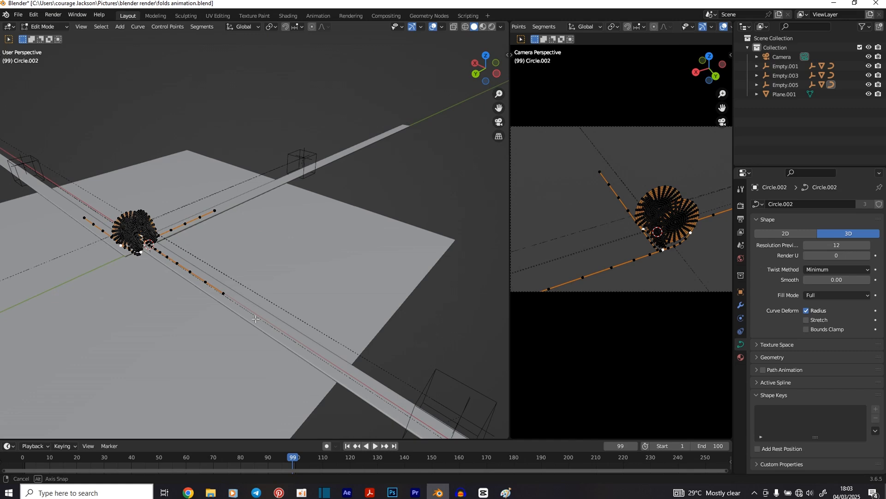
pyautogui.moveTo(258, 301); pyautogui.dragTo(313, 304, button='middle')
pyautogui.moveTo(183, 292); pyautogui.dragTo(238, 445, button='middle')
pyautogui.scroll(3, 350, 326)
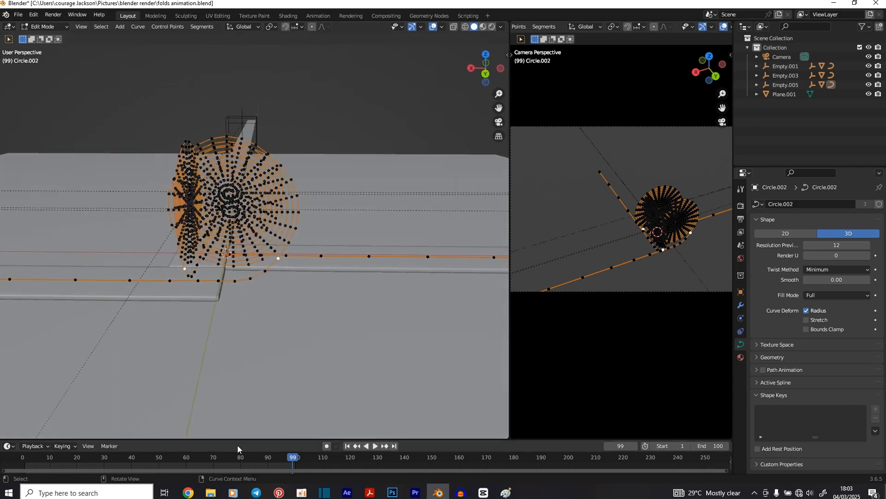
pyautogui.click(206, 461)
pyautogui.press('space')
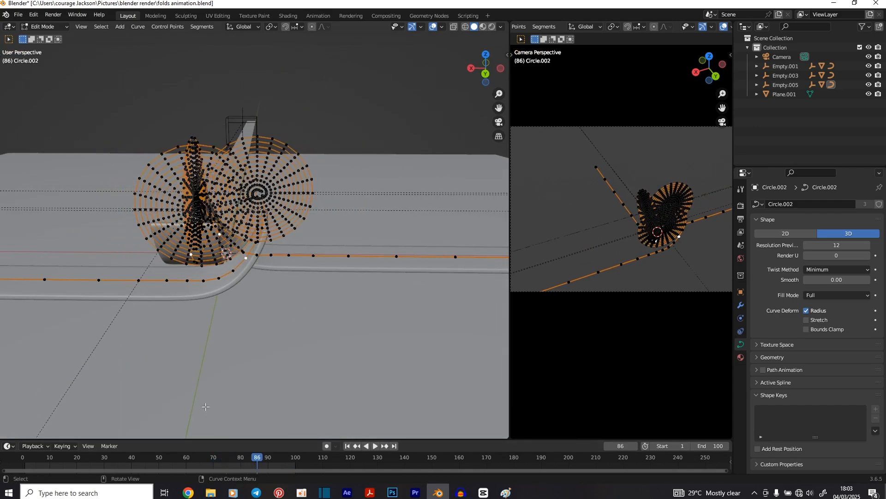
pyautogui.press('space')
pyautogui.moveTo(191, 353); pyautogui.dragTo(365, 283, button='middle')
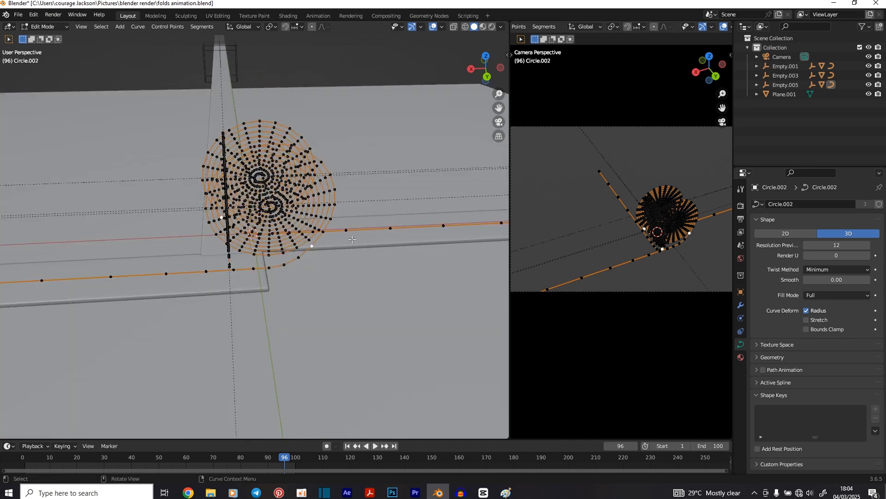
pyautogui.moveTo(286, 458); pyautogui.dragTo(295, 459)
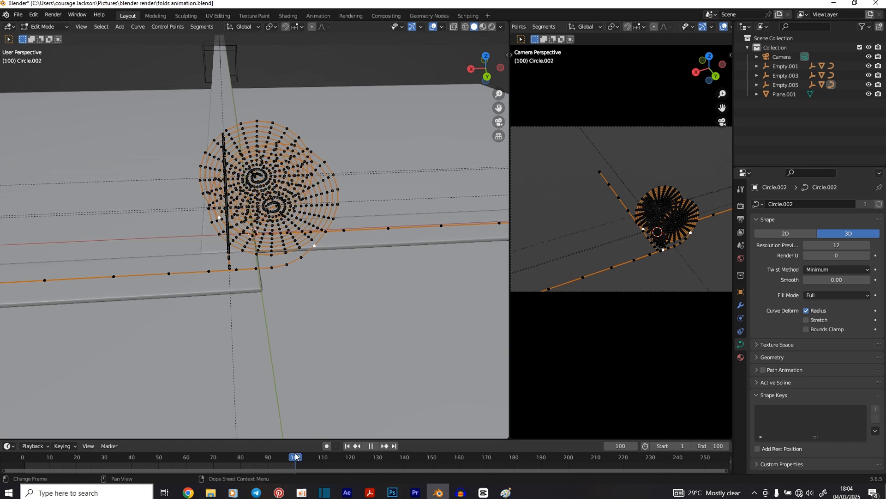
pyautogui.scroll(-7, 324, 327)
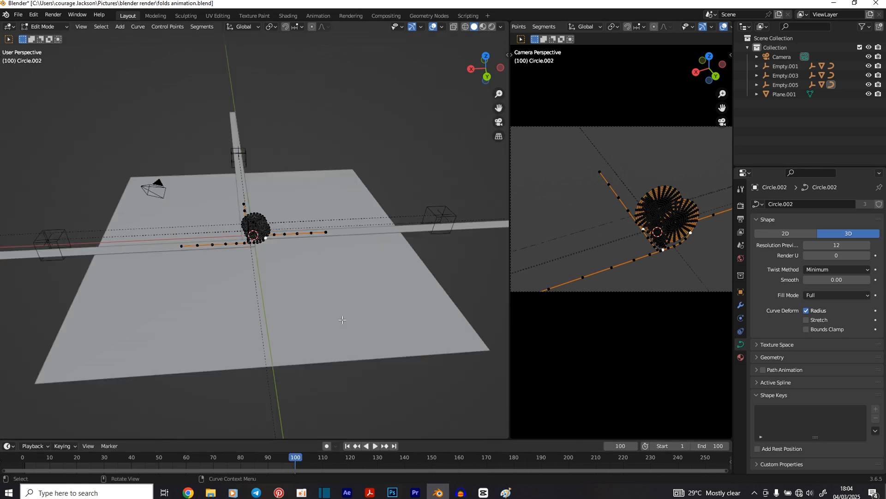
# Leave Edit Mode, give the first roll's strip a new material with a red base colour, and save the file.
pyautogui.press('Tab')
pyautogui.click(339, 290)
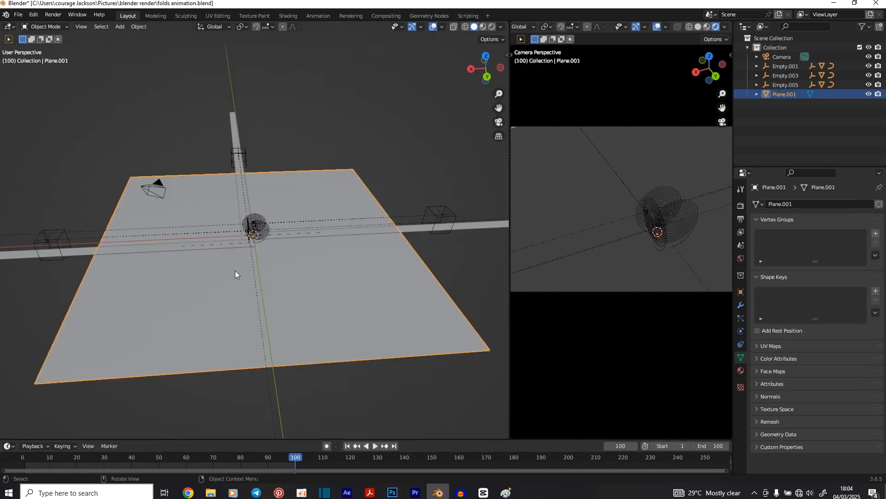
pyautogui.scroll(3, 324, 248)
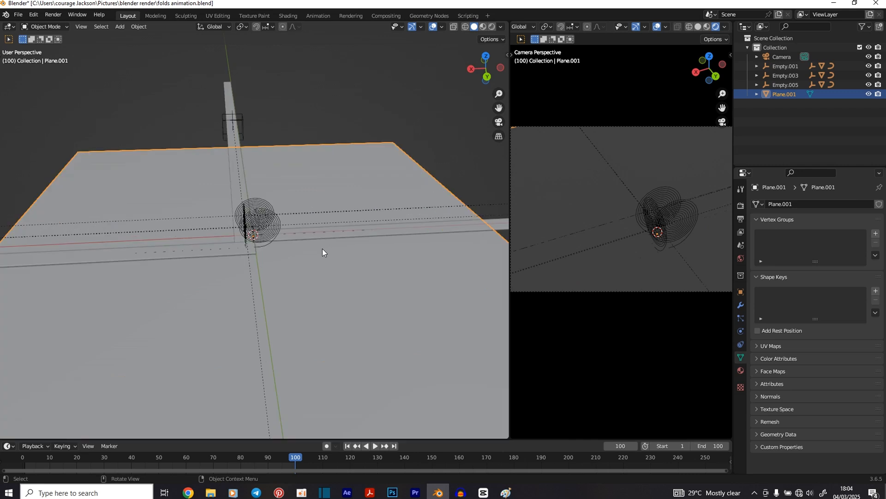
pyautogui.click(381, 233)
pyautogui.click(741, 370)
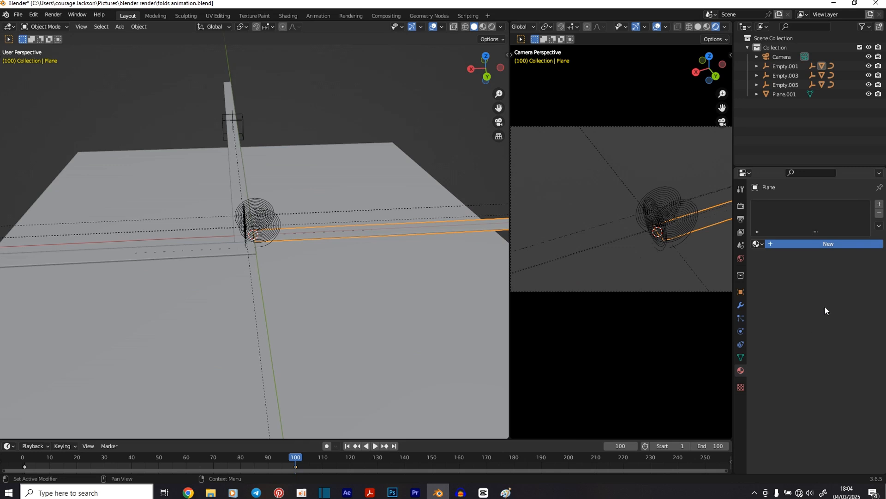
pyautogui.click(795, 244)
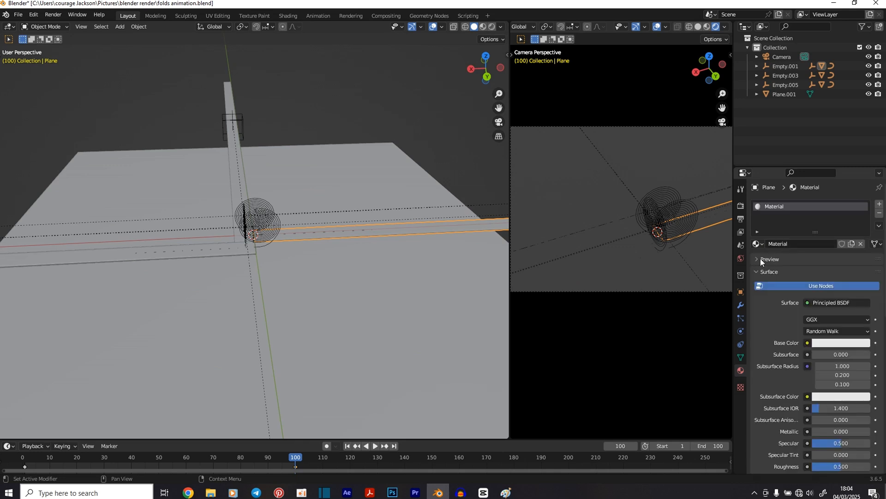
pyautogui.hotkey('ctrl', 's')
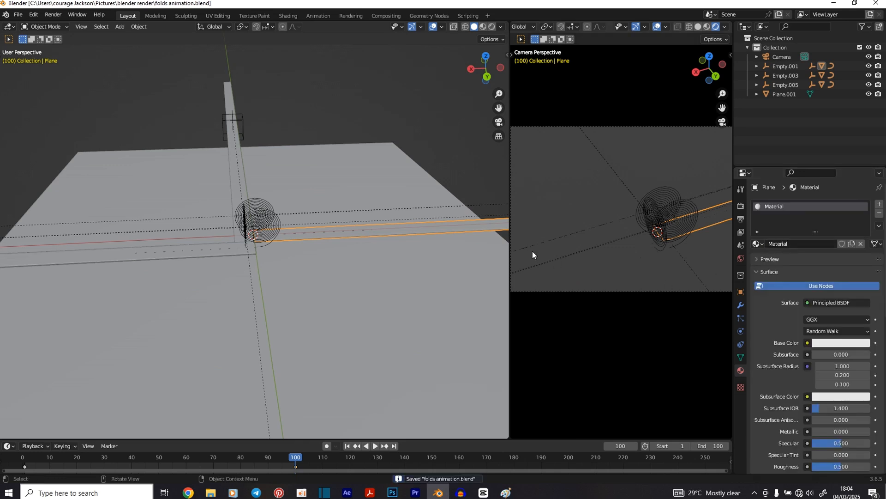
pyautogui.click(840, 343)
pyautogui.click(826, 276)
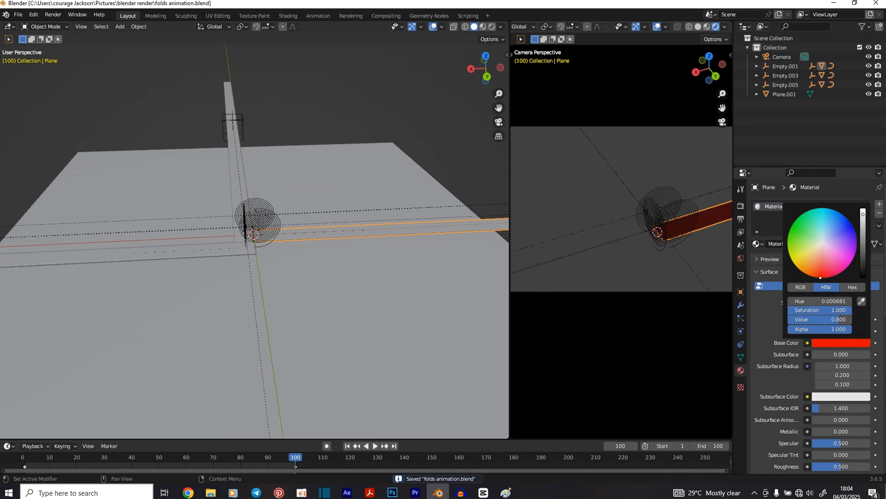
# Give the second strip, along the Y axis, a new material with an orange base colour, about hue 0.065 and saturation 0.872.
pyautogui.moveTo(256, 294); pyautogui.dragTo(313, 295, button='middle')
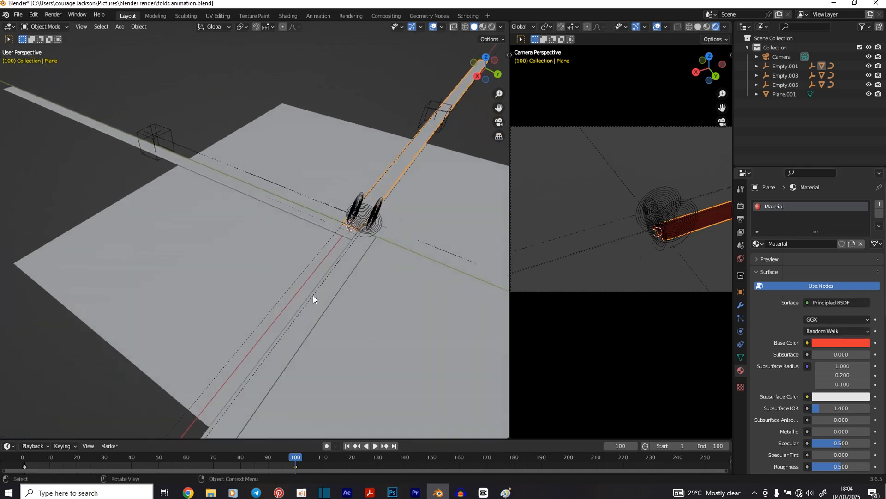
pyautogui.click(289, 208)
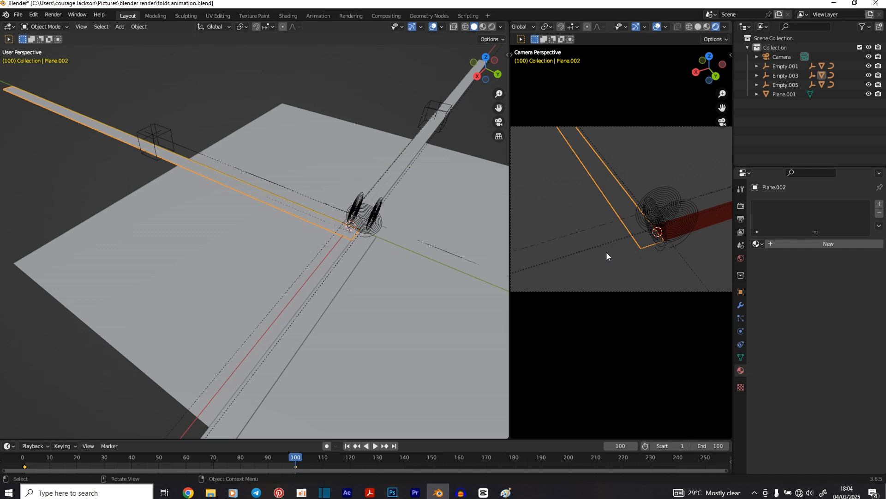
pyautogui.click(759, 245)
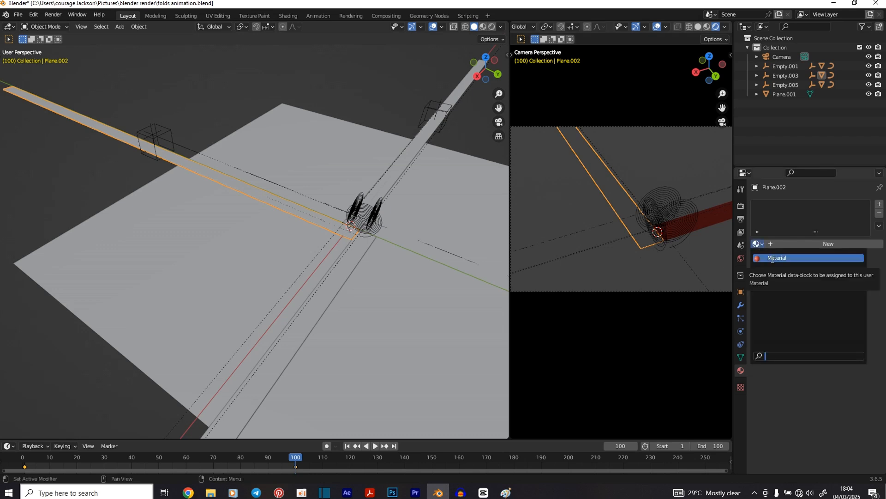
pyautogui.click(357, 259)
pyautogui.click(331, 227)
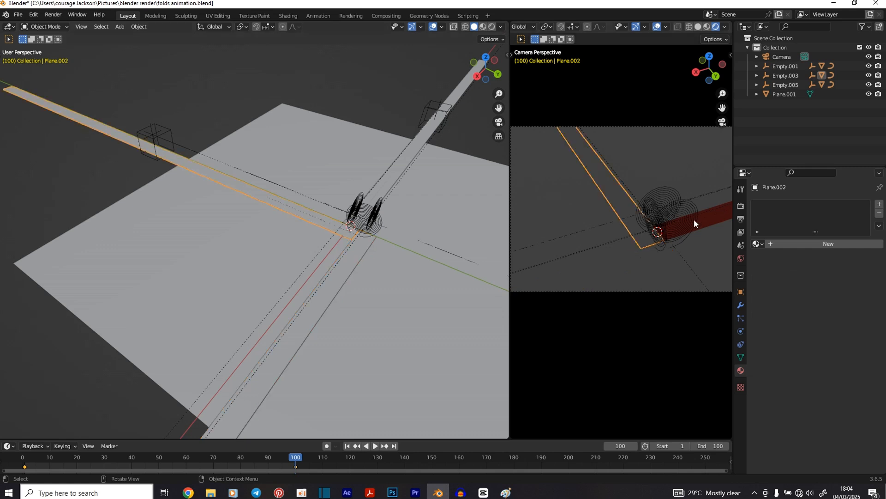
pyautogui.click(819, 243)
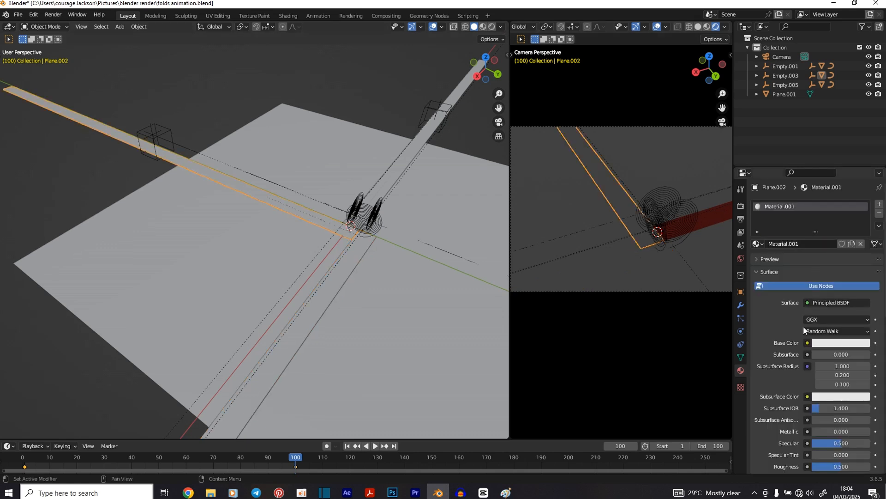
pyautogui.click(830, 345)
pyautogui.moveTo(816, 262); pyautogui.dragTo(810, 261)
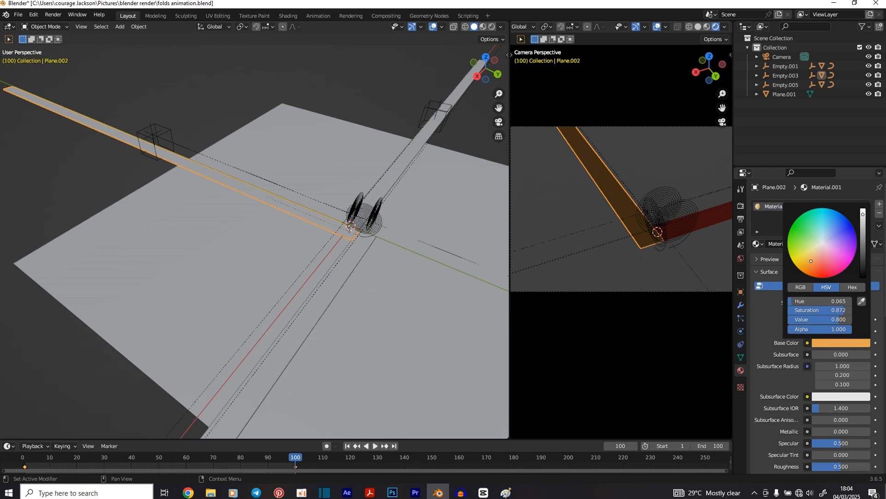
# Give the third strip a new material with a pink base colour, about hue 0.855 and saturation 0.831.
pyautogui.click(347, 255)
pyautogui.click(788, 246)
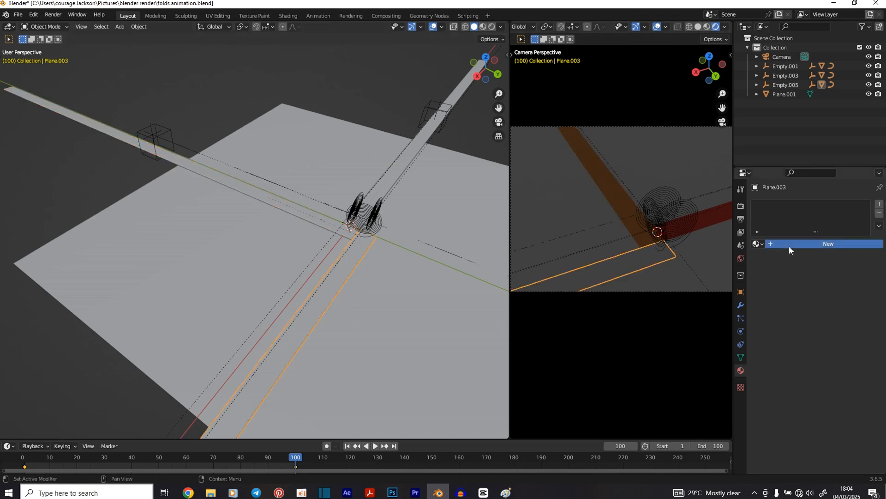
pyautogui.click(836, 343)
pyautogui.click(838, 253)
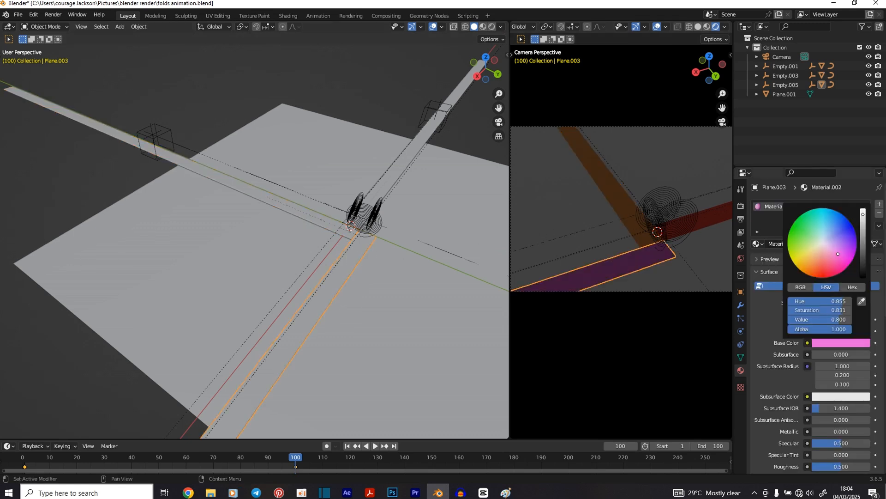
# Add an area light at the scene centre and raise it above the floor plane.
pyautogui.moveTo(418, 272); pyautogui.dragTo(313, 278, button='middle')
pyautogui.hotkey('shift', 'a')
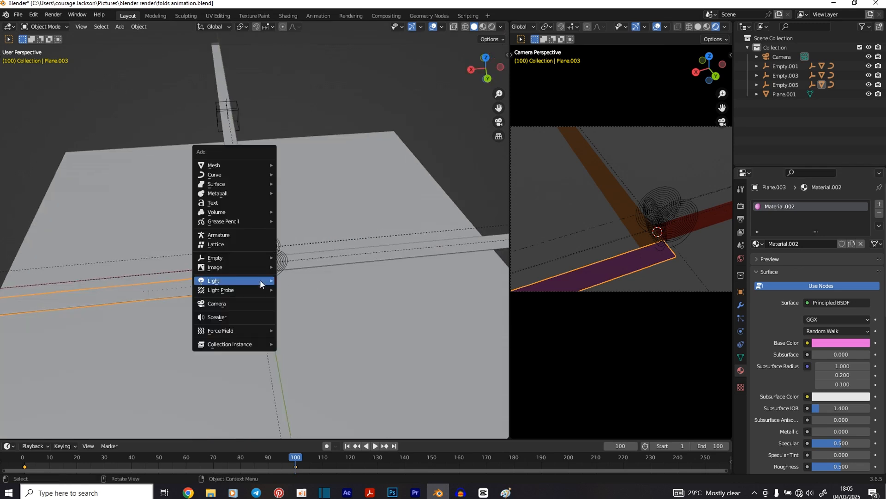
pyautogui.moveTo(253, 281)
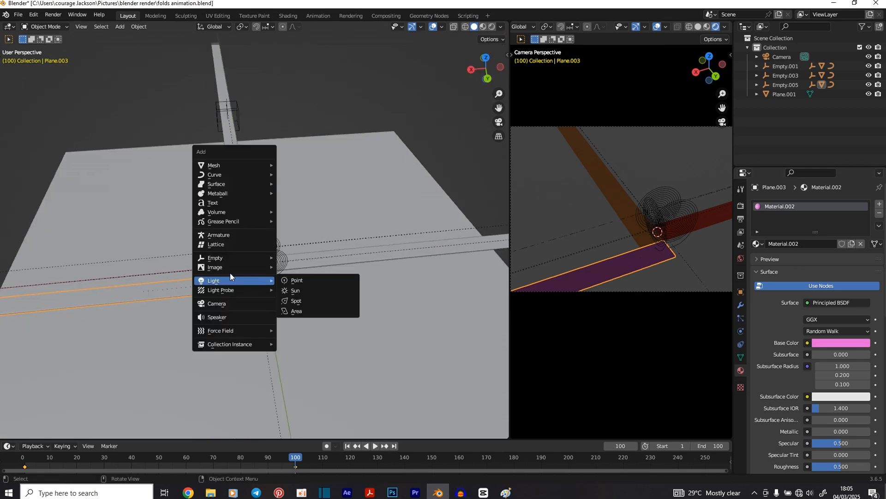
pyautogui.click(303, 312)
pyautogui.press('g')
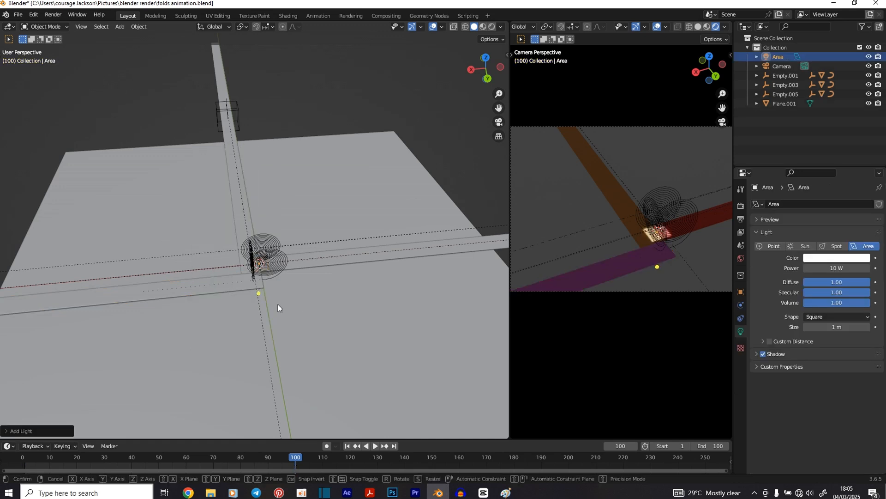
pyautogui.click(279, 284)
# Scale the area light up to about 15.45 times its size so it spans much of the floor plane.
pyautogui.scroll(-4, 281, 259)
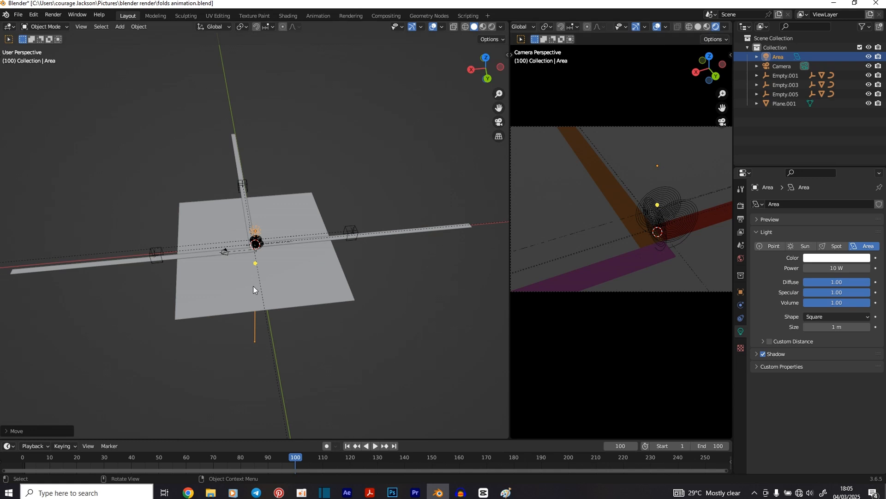
pyautogui.press('s')
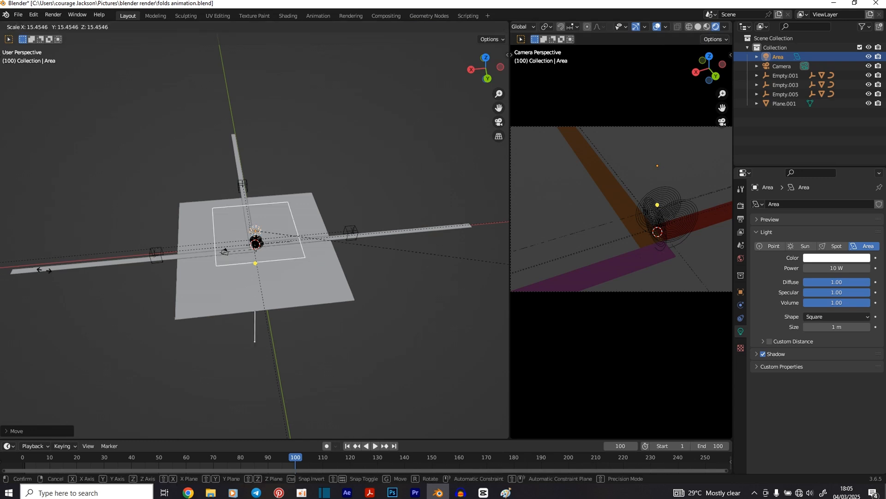
pyautogui.click(44, 270)
pyautogui.click(282, 240)
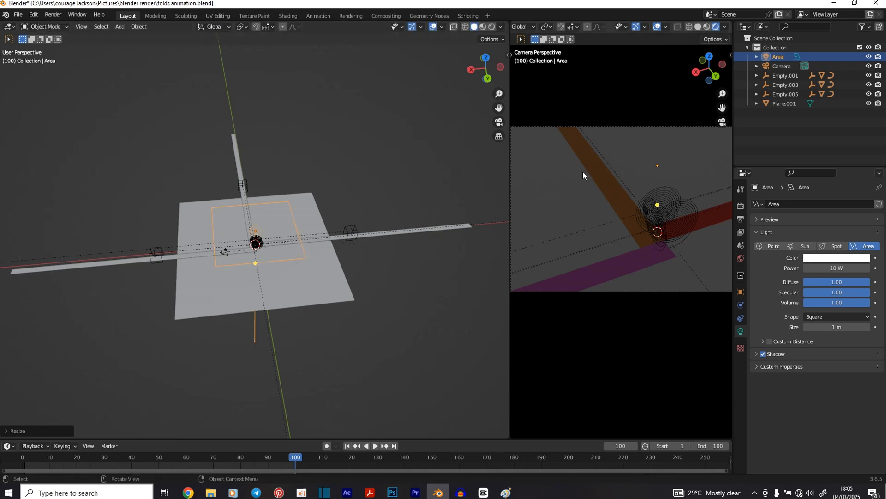
# Darken the world background colour to black.
pyautogui.click(741, 259)
pyautogui.click(831, 266)
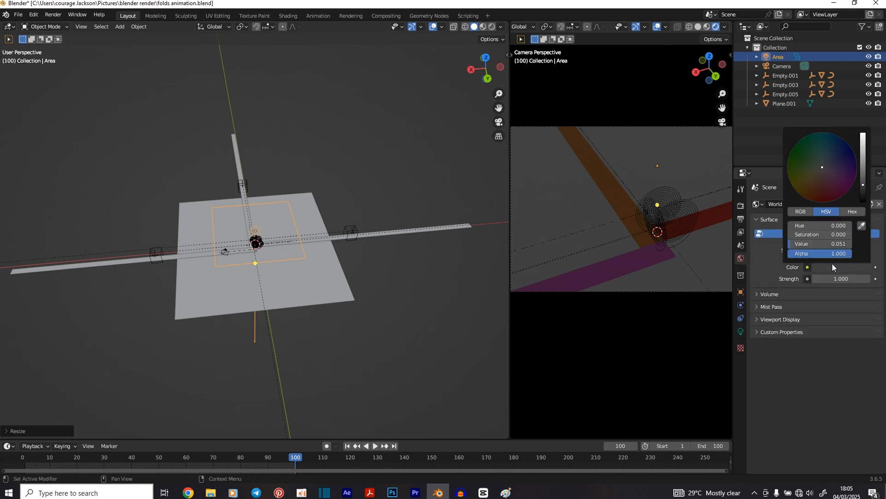
pyautogui.moveTo(863, 185); pyautogui.dragTo(863, 201)
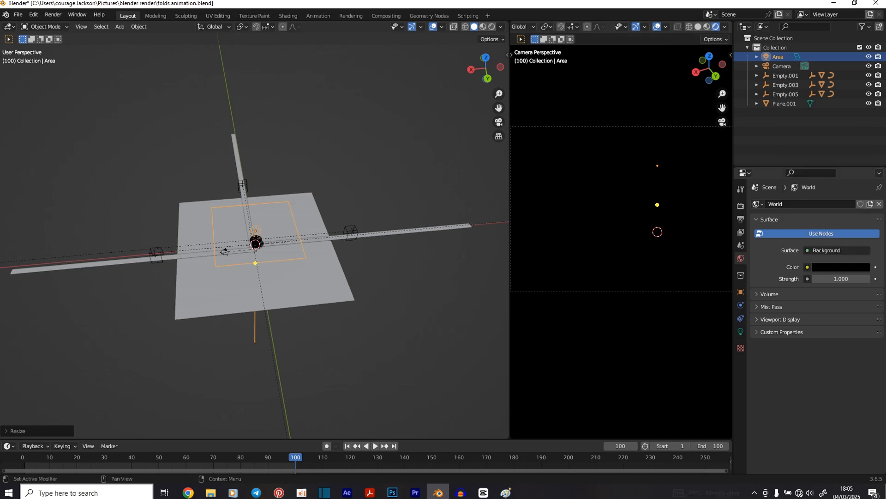
# Set the area light's power to 1000 W.
pyautogui.click(740, 331)
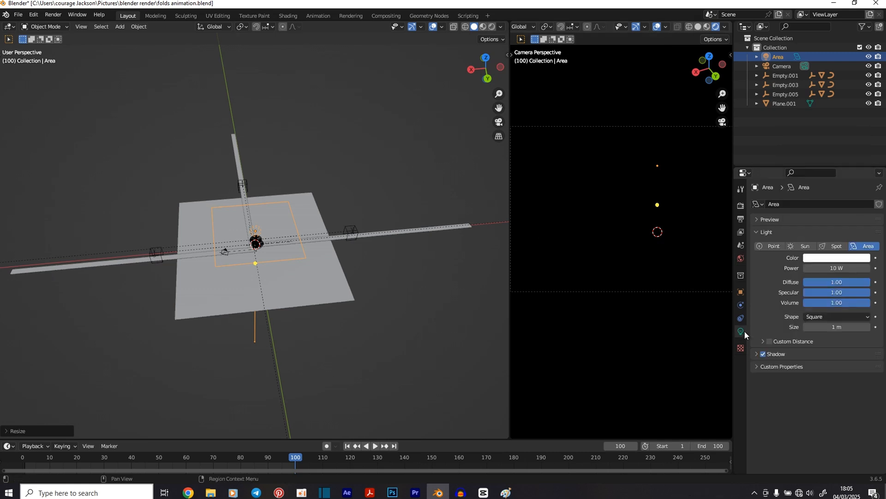
pyautogui.doubleClick(841, 267)
pyautogui.write('1')
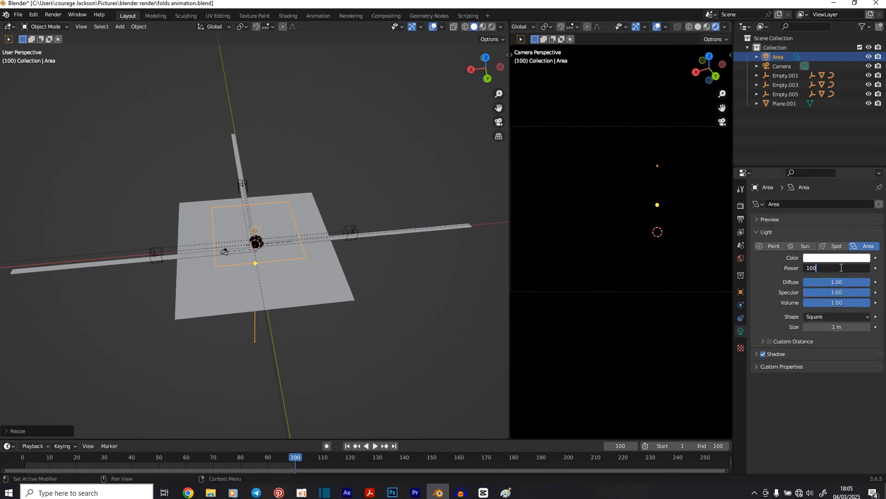
pyautogui.write('000')
pyautogui.press('Return')
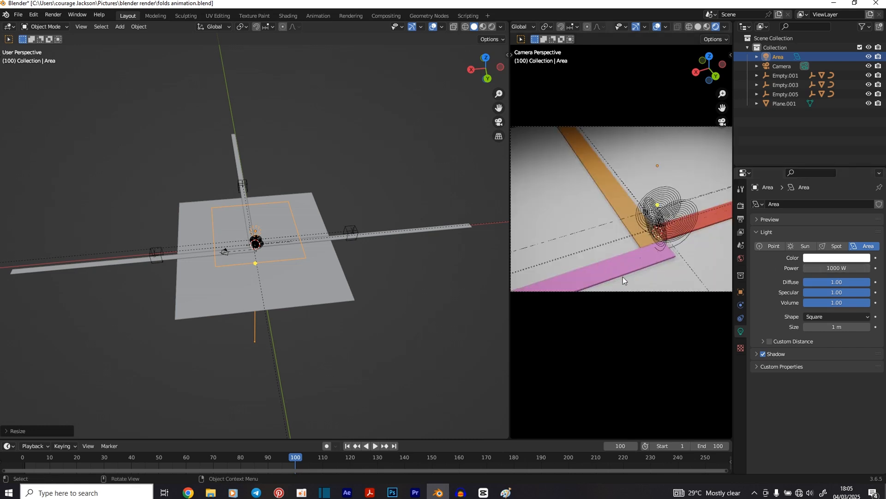
# Play the lit animation from frame 40 in the rendered camera view to check the coloured strips, and stop playback.
pyautogui.scroll(-2, 639, 276)
pyautogui.keyDown('shift'); pyautogui.moveTo(645, 273); pyautogui.dragTo(591, 267, button='middle'); pyautogui.keyUp('shift')
pyautogui.scroll(2, 596, 256)
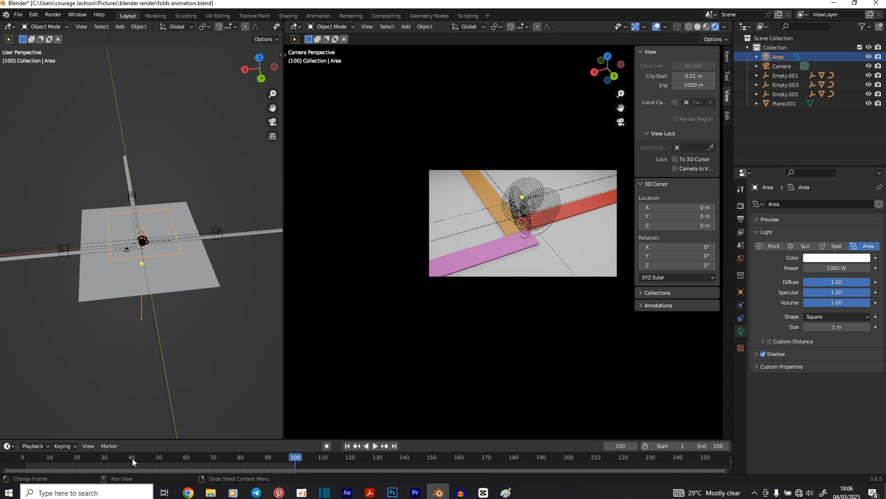
pyautogui.click(132, 458)
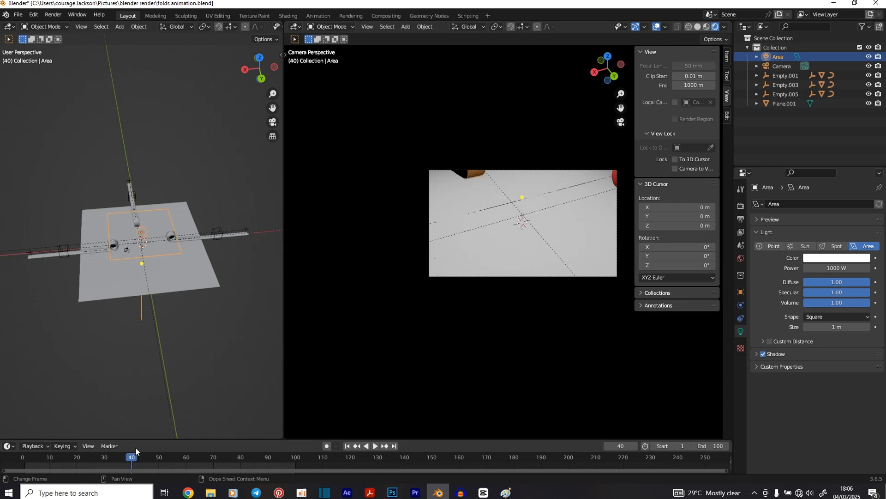
pyautogui.press('space')
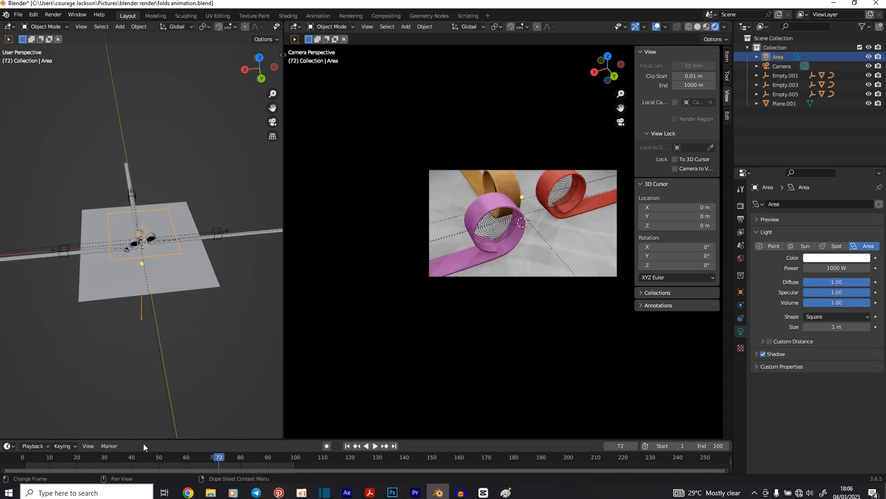
pyautogui.press('space')
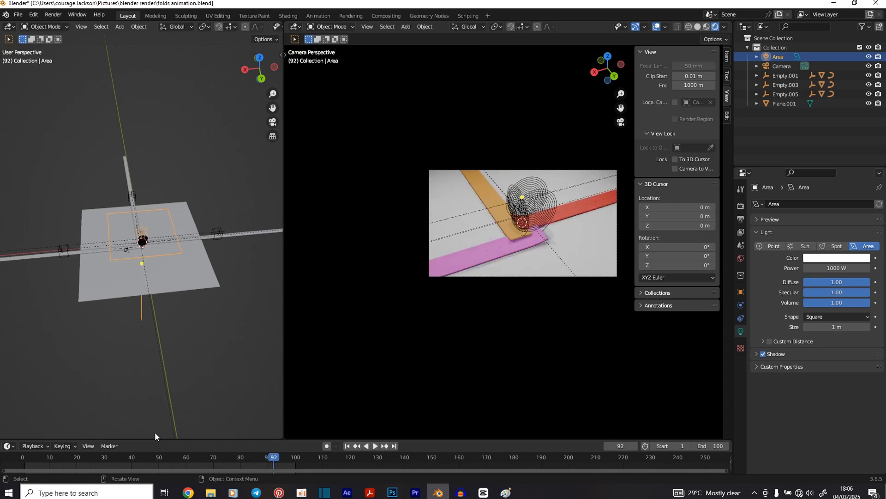
# Set the power of the area light above the floor plane to 1500 W.
pyautogui.click(163, 212)
pyautogui.press('space')
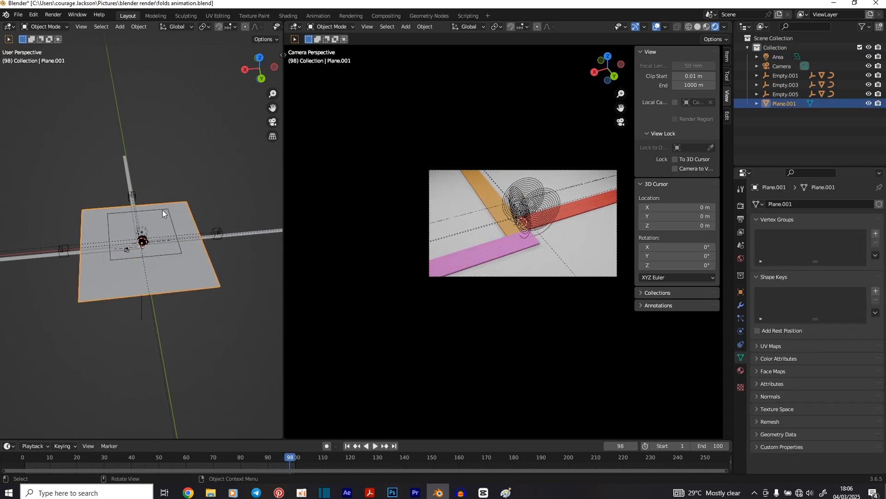
pyautogui.click(162, 209)
pyautogui.click(832, 268)
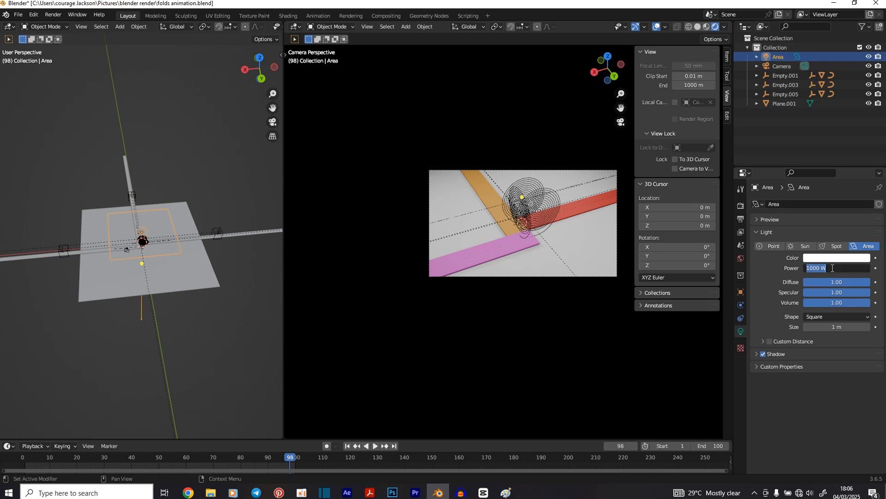
pyautogui.write('1500')
pyautogui.press('Return')
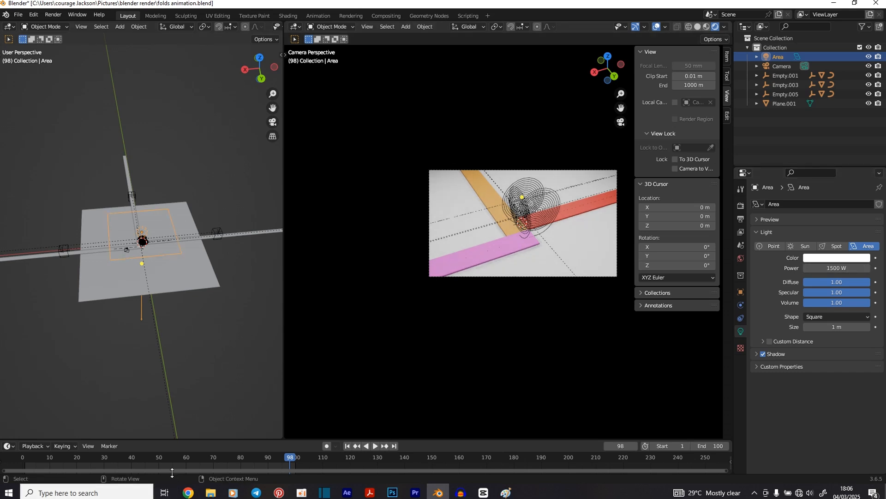
# Play the animation from around frame 50 to check the brighter lighting in the rendered camera view, stopping at frame 85.
pyautogui.click(163, 457)
pyautogui.press('space')
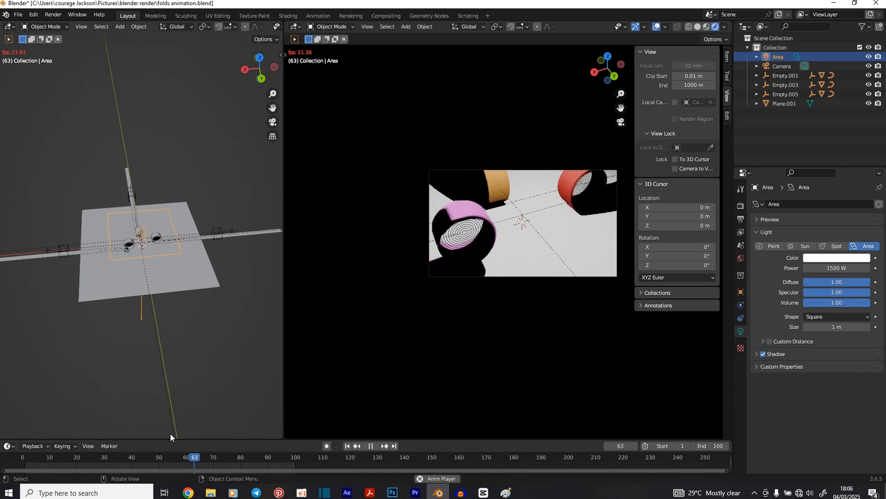
pyautogui.press('space')
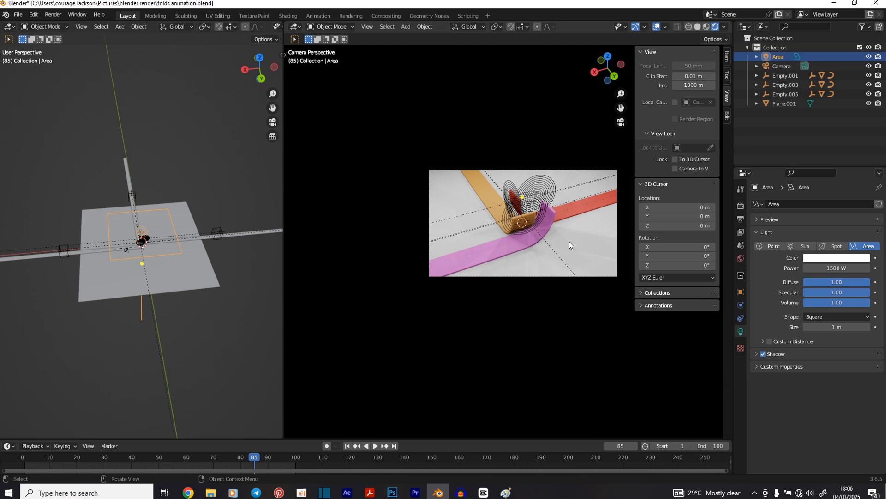
# Advance the animation three frames to frame 88 and hide the camera viewport's sidebar.
pyautogui.press('Right')
pyautogui.press('Right')
pyautogui.press('Right')
pyautogui.press('n')
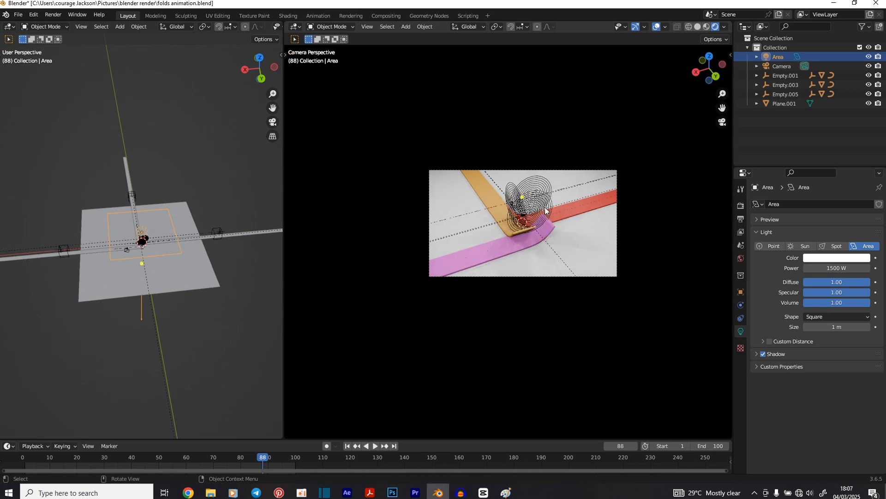